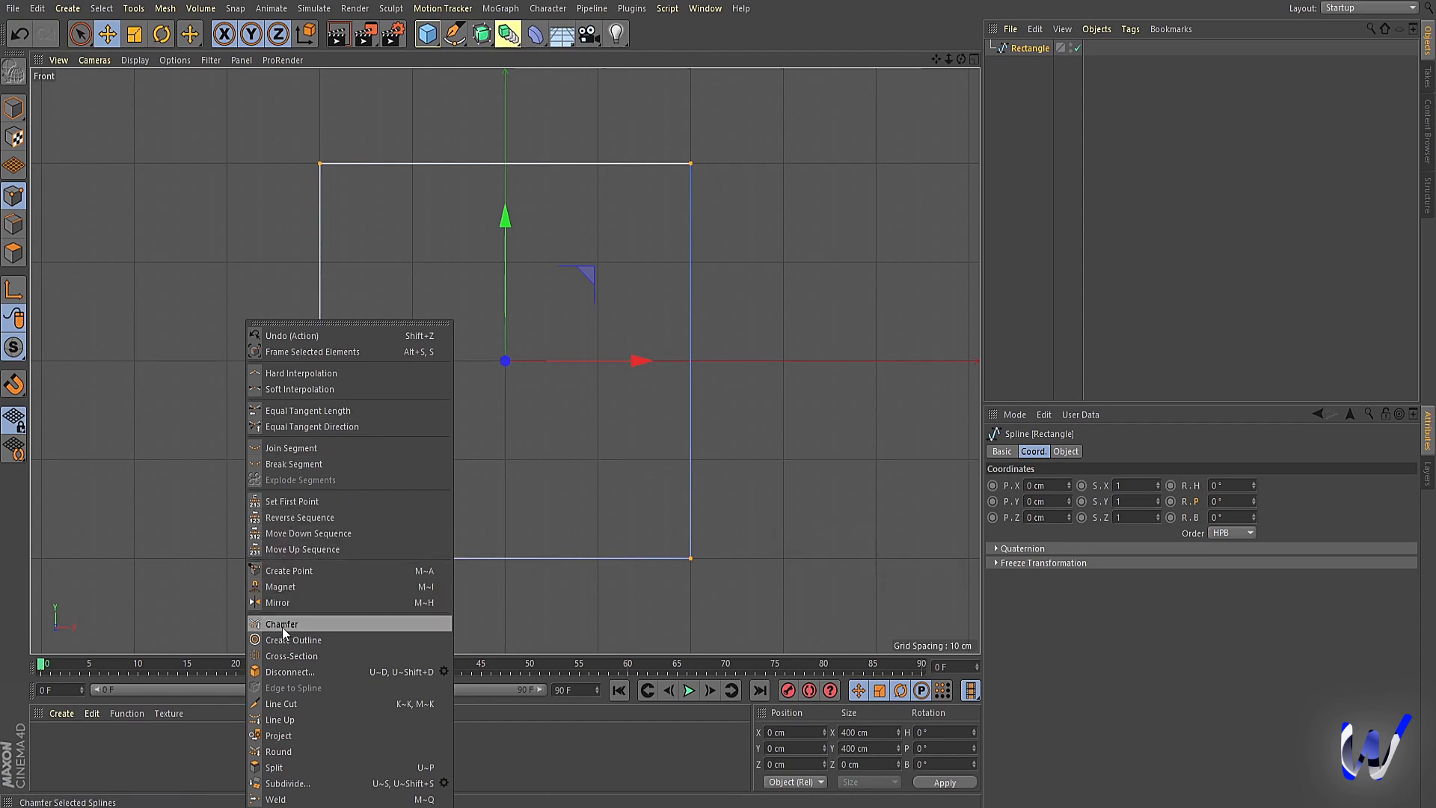
Cut the rectangle spline horizontally through its middle with Line Cut, adding a point on each vertical side
click(277, 704)
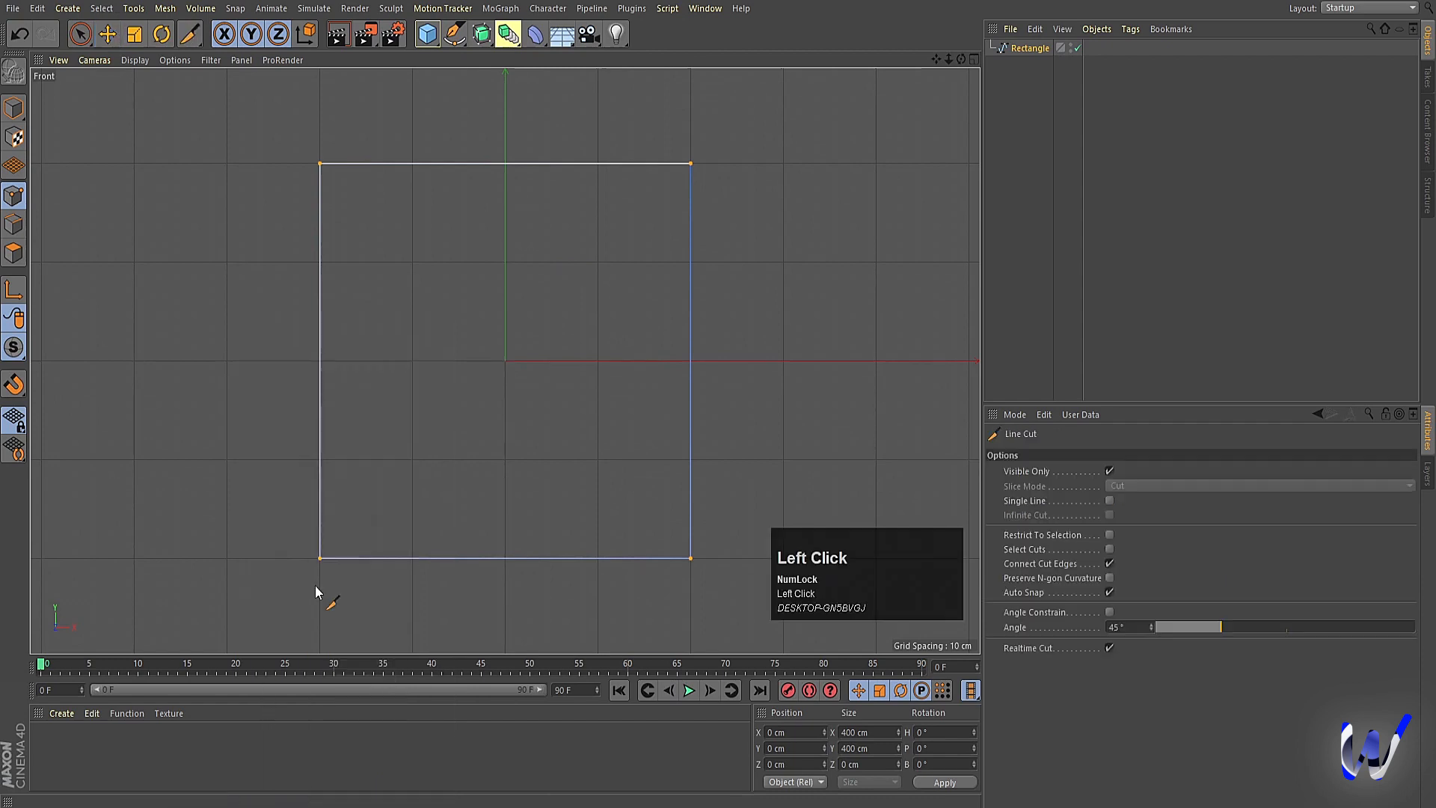
click(260, 358)
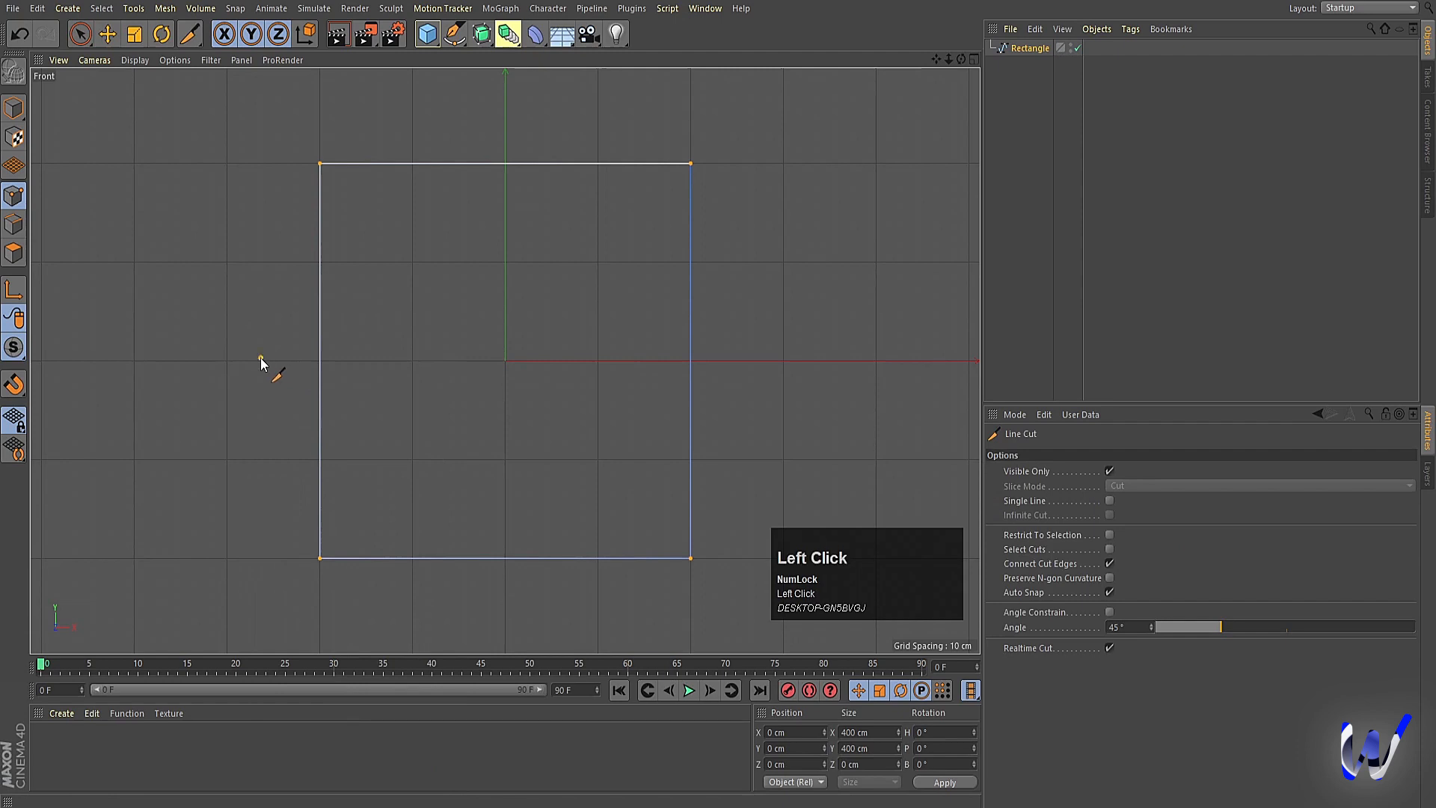
click(760, 353)
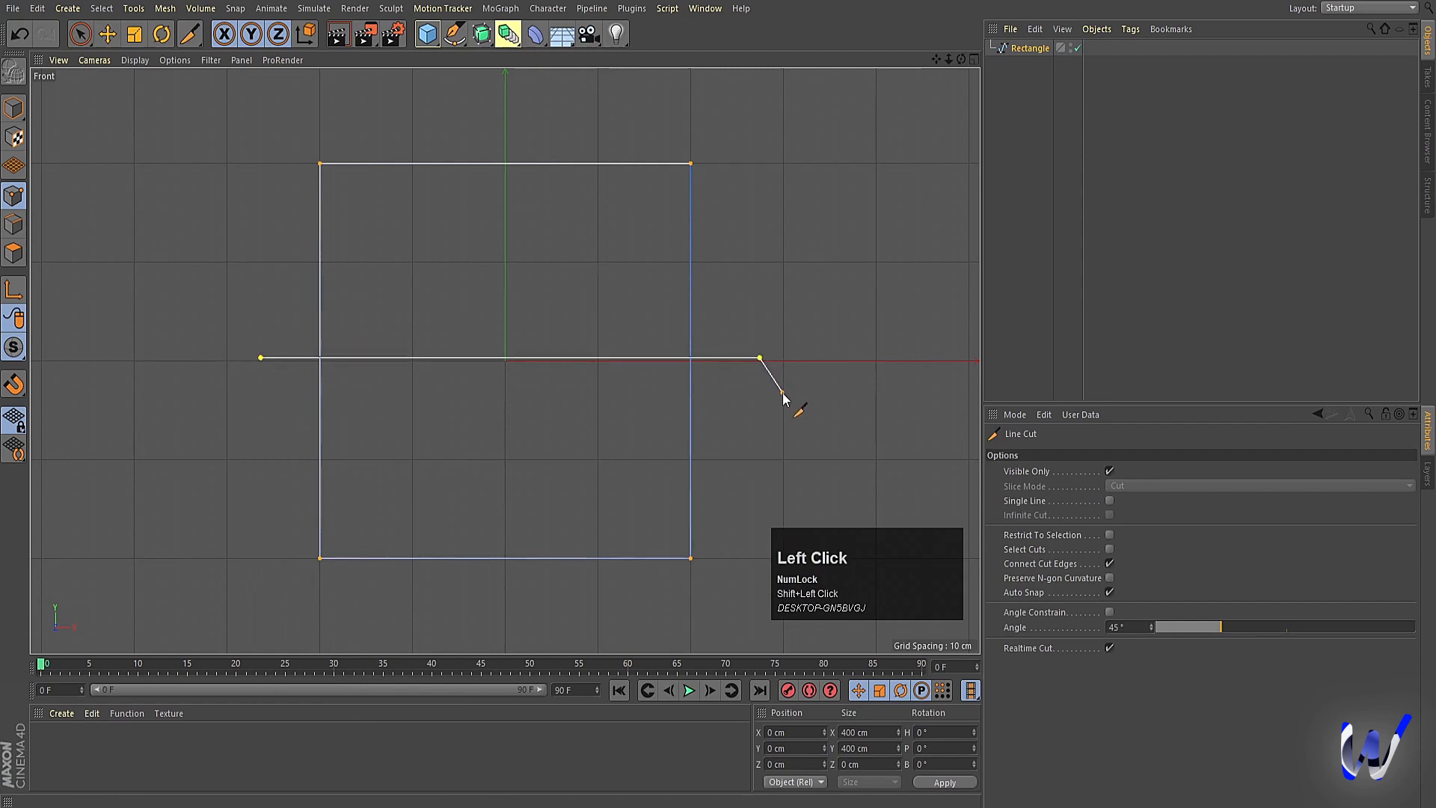
key(Escape)
click(1037, 51)
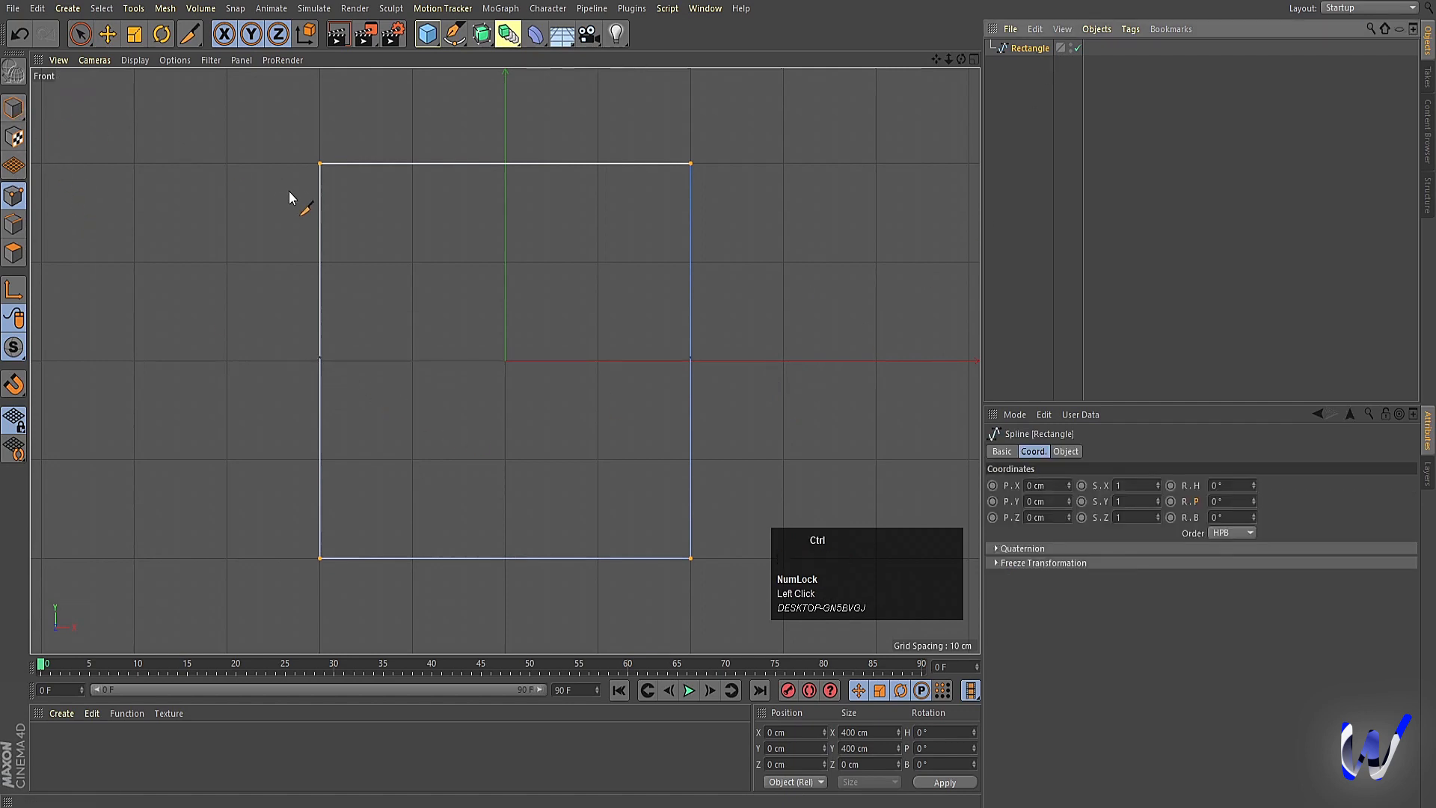
Select the two middle side points and scale them inward along X until they are about 69 cm apart
key(ctrl+a)
click(80, 34)
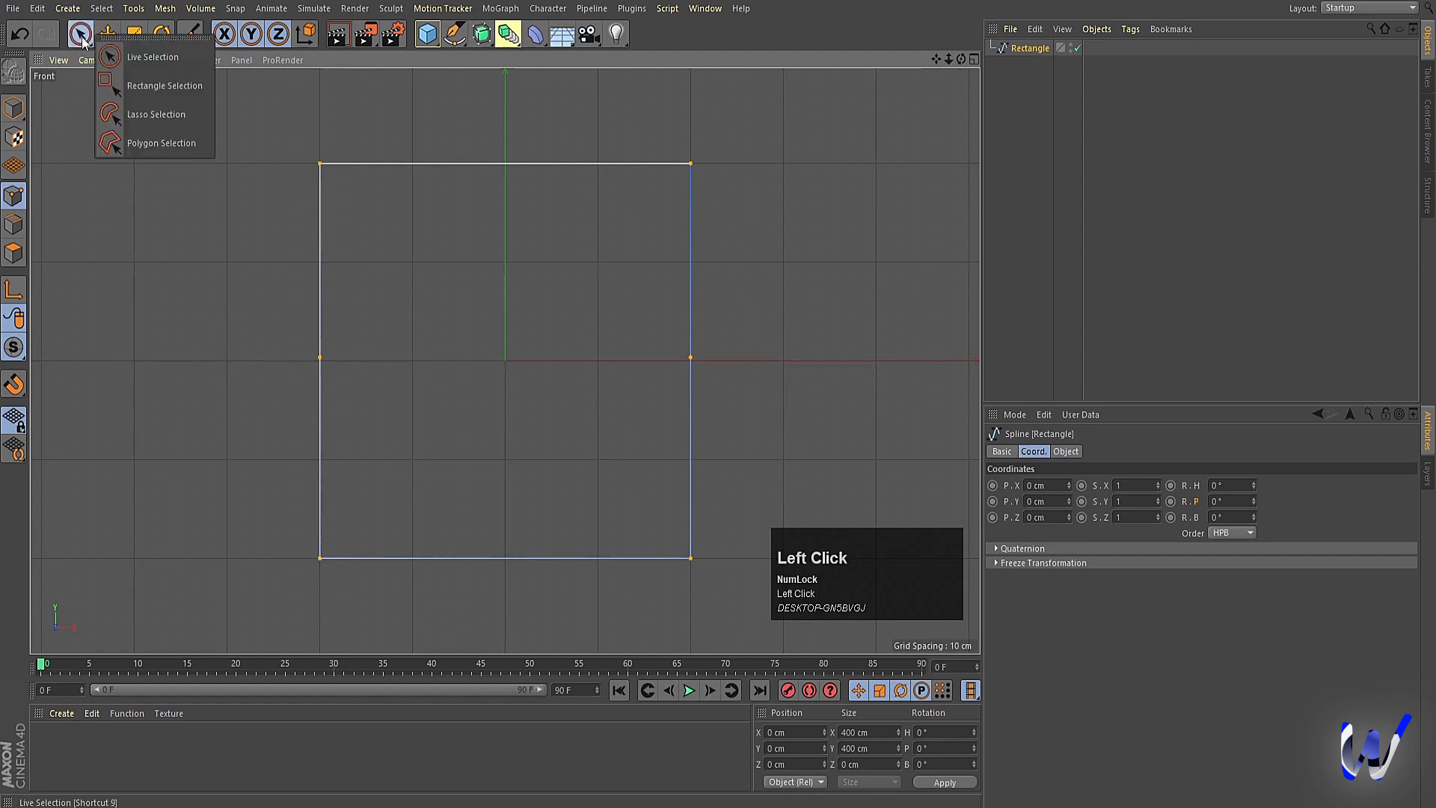
click(179, 86)
drag(250, 314, 823, 408)
scroll(478, 320, up, 3)
drag(528, 240, 559, 350)
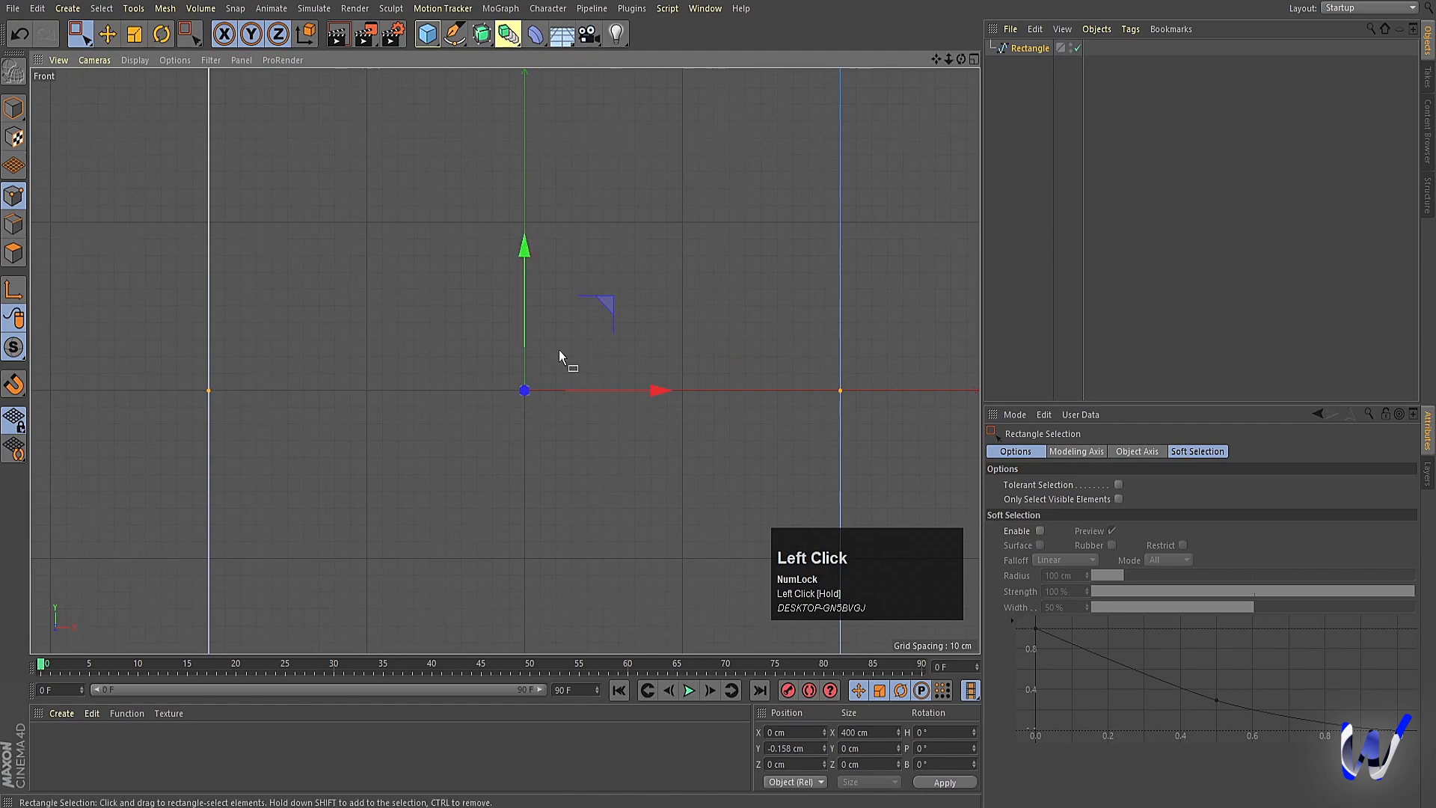
key(t)
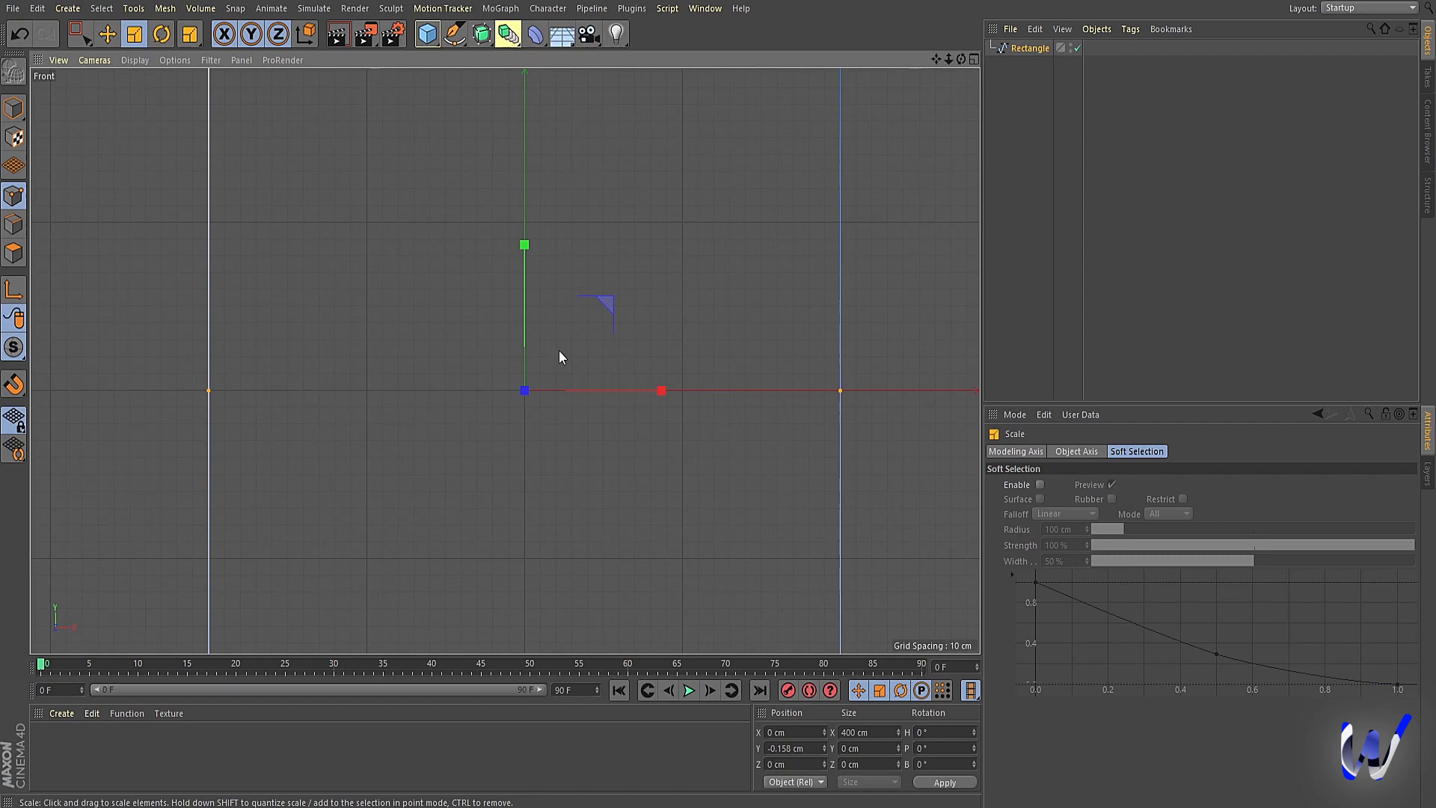
key(alt)
middle_click(559, 350)
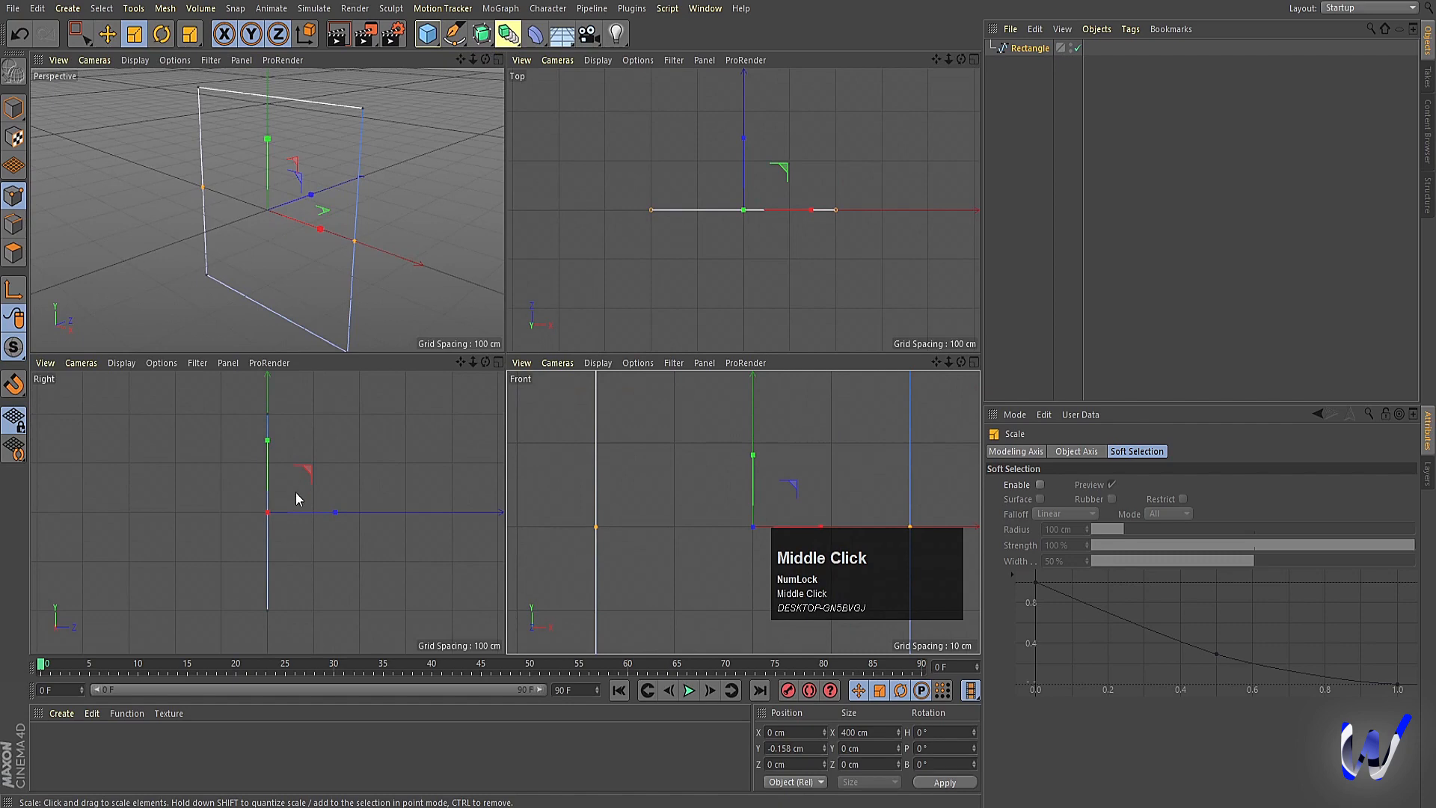
middle_click(748, 463)
scroll(546, 388, down, 3)
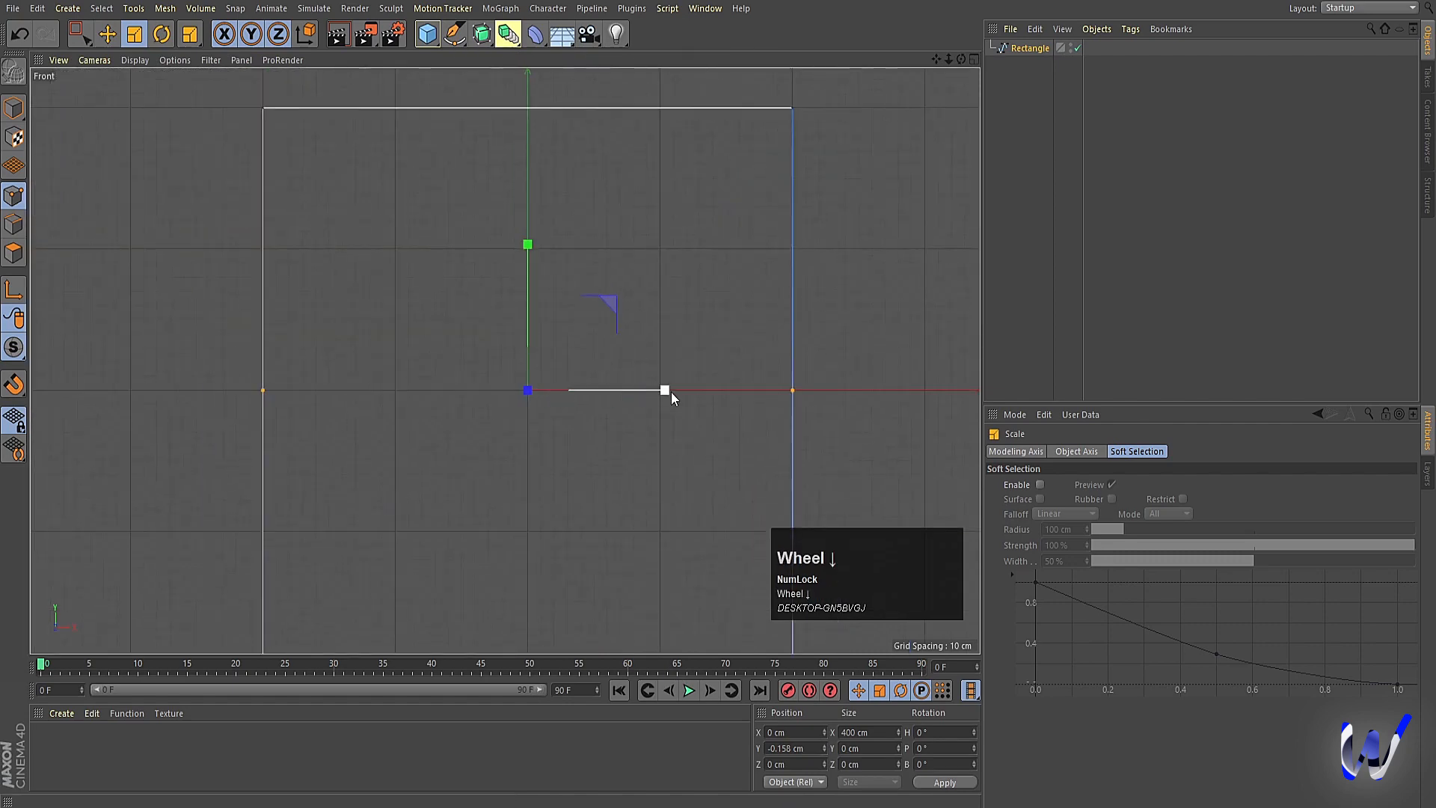
drag(671, 392, 552, 401)
Chamfer all points of the hourglass outline with a radius of 41.74 cm
middle_click(592, 428)
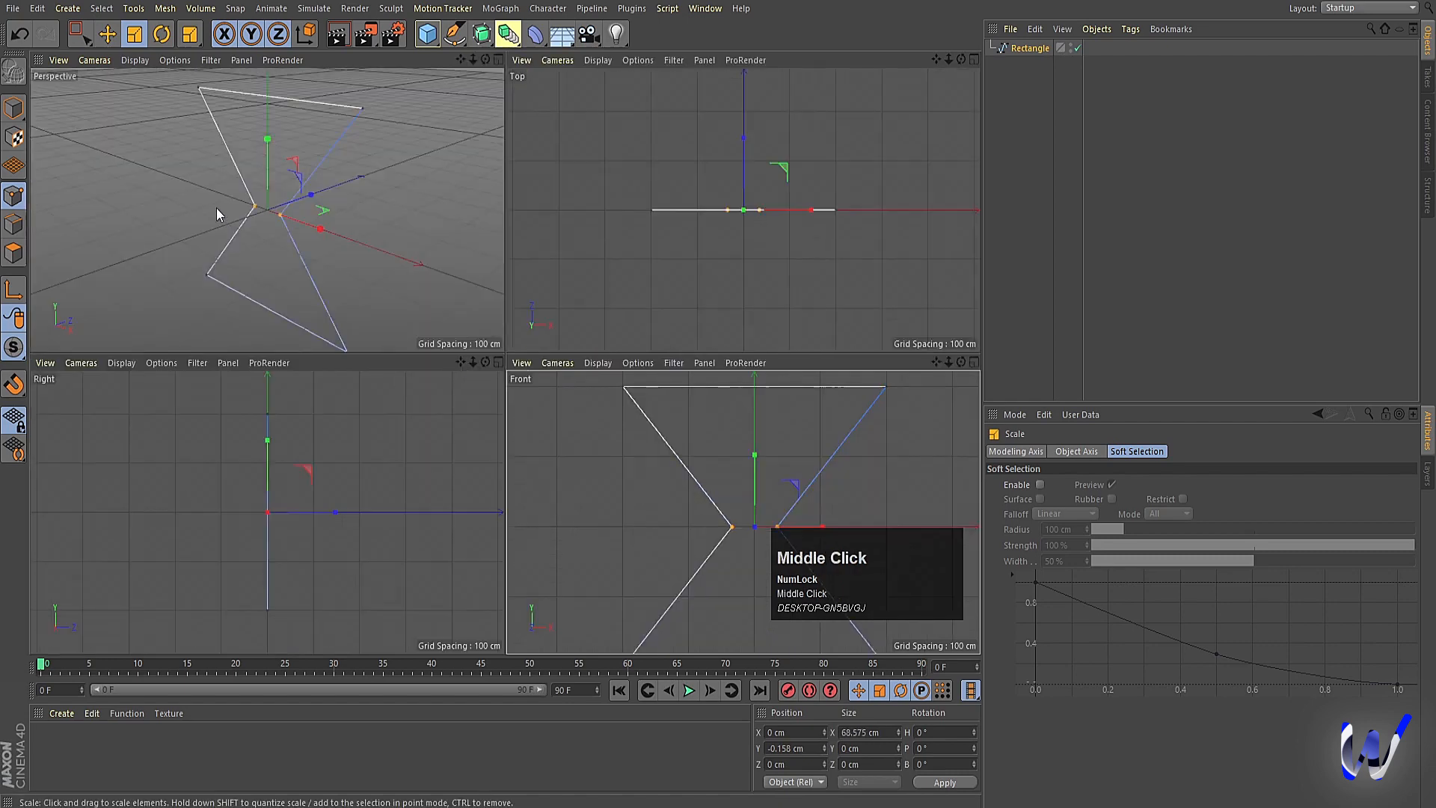
middle_click(295, 240)
key(ctrl+a)
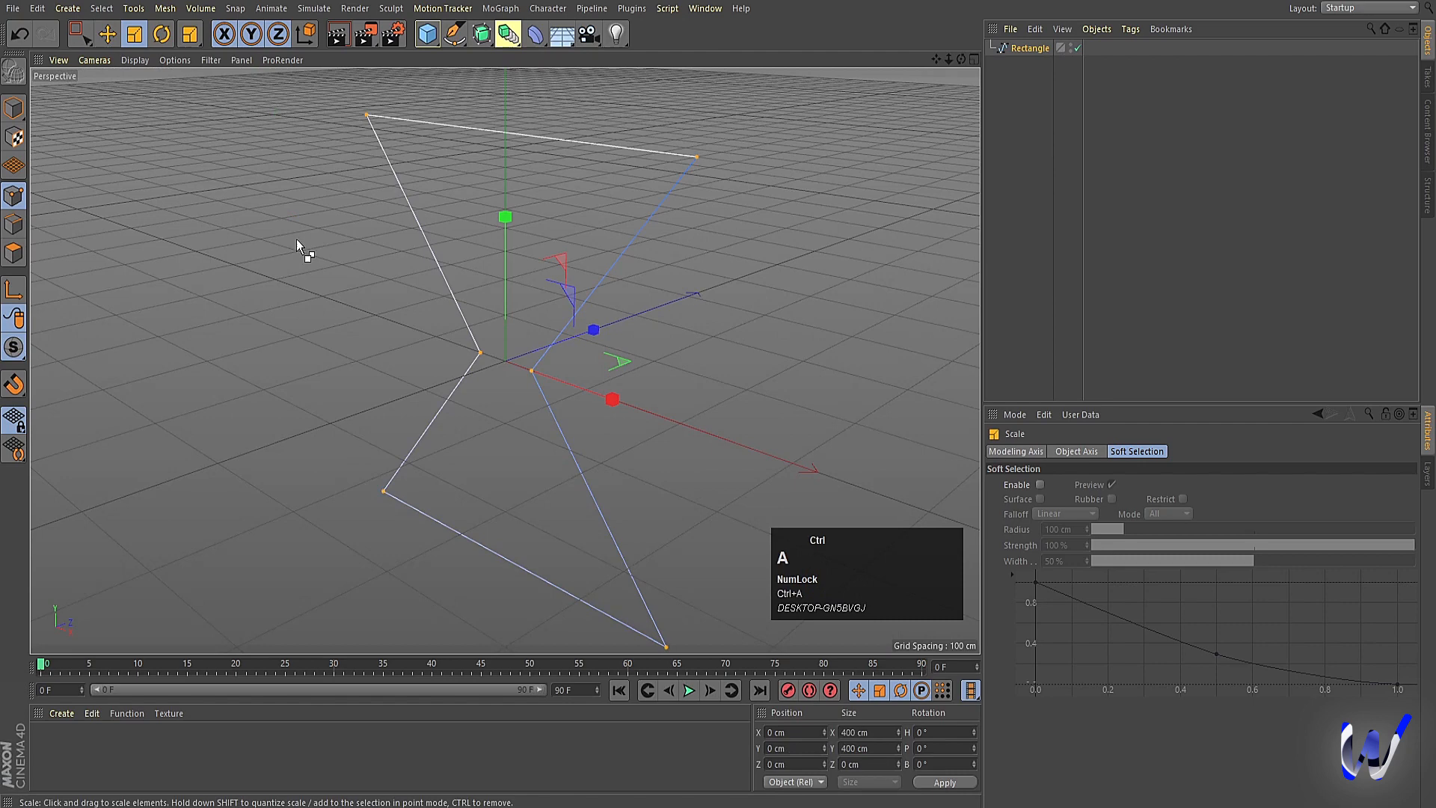
right_click(282, 196)
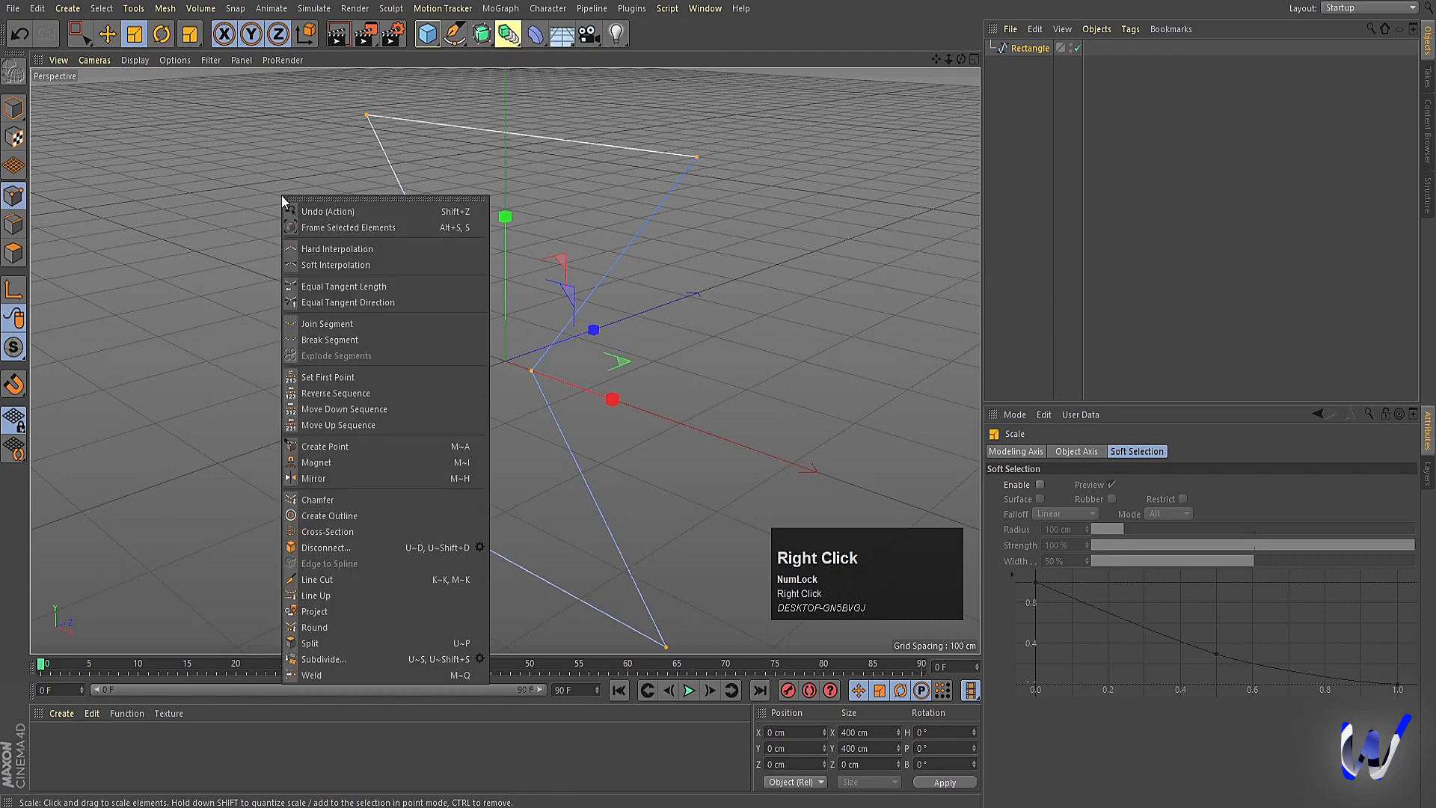
click(325, 499)
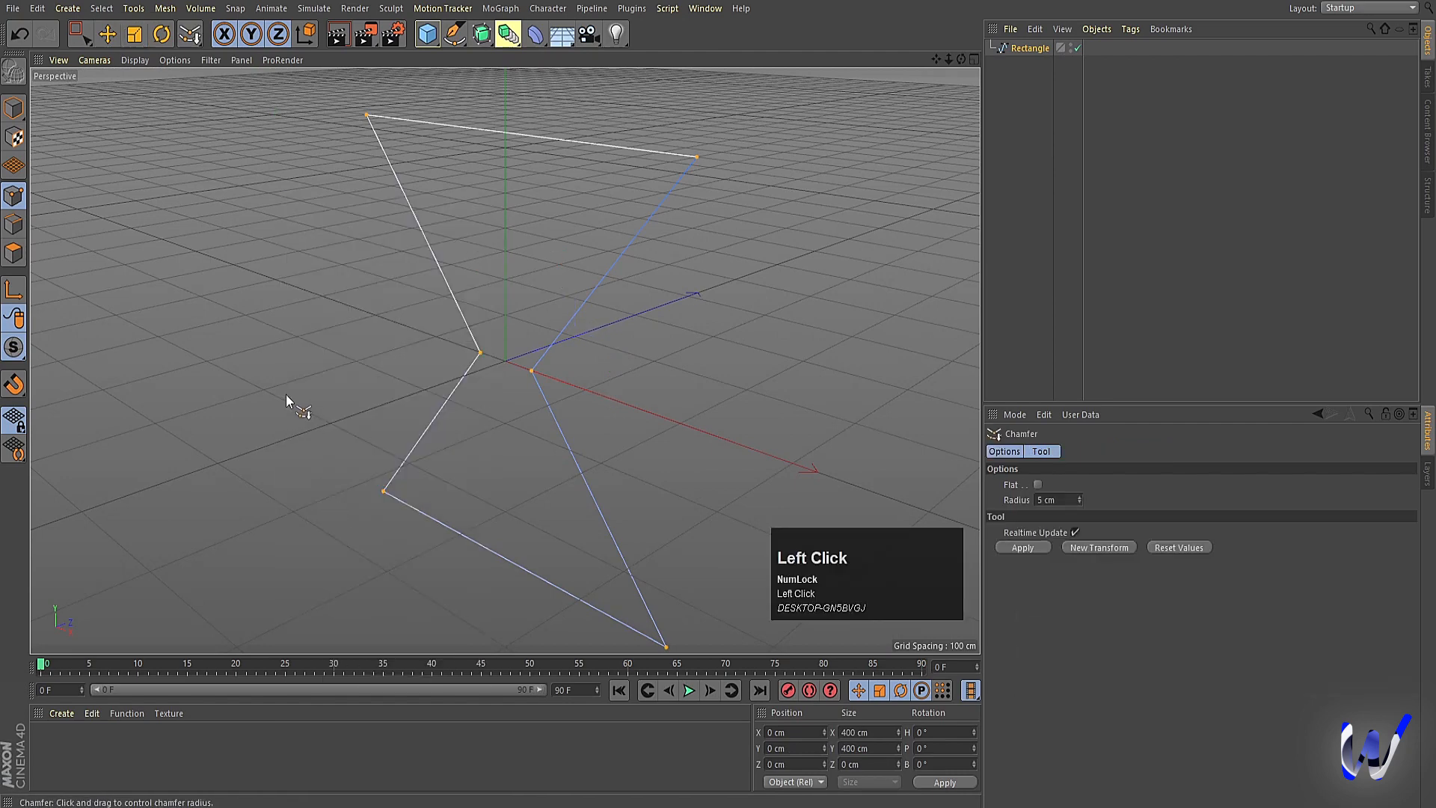
drag(286, 394, 359, 393)
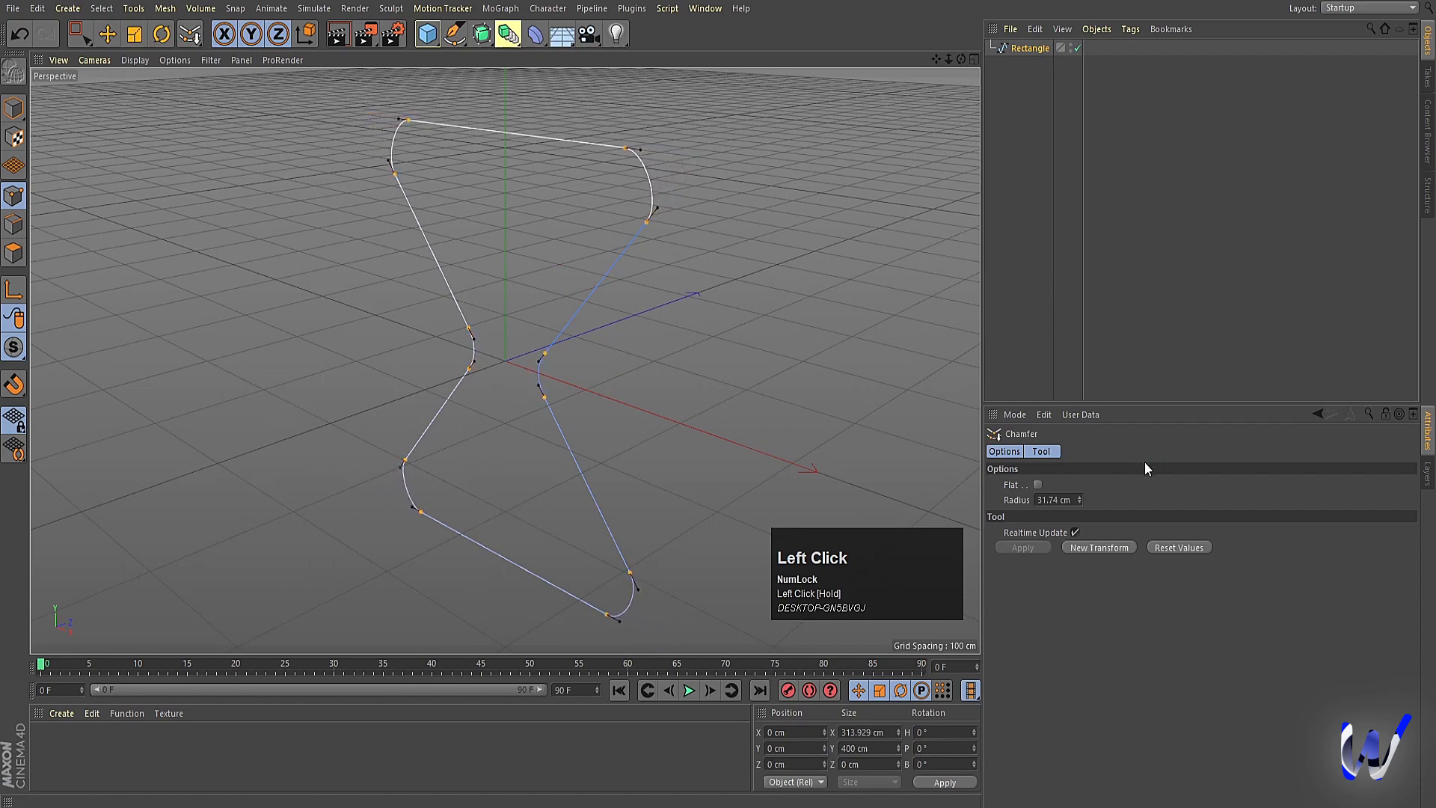
drag(1079, 496, 1079, 480)
alt+drag(281, 294, 428, 366)
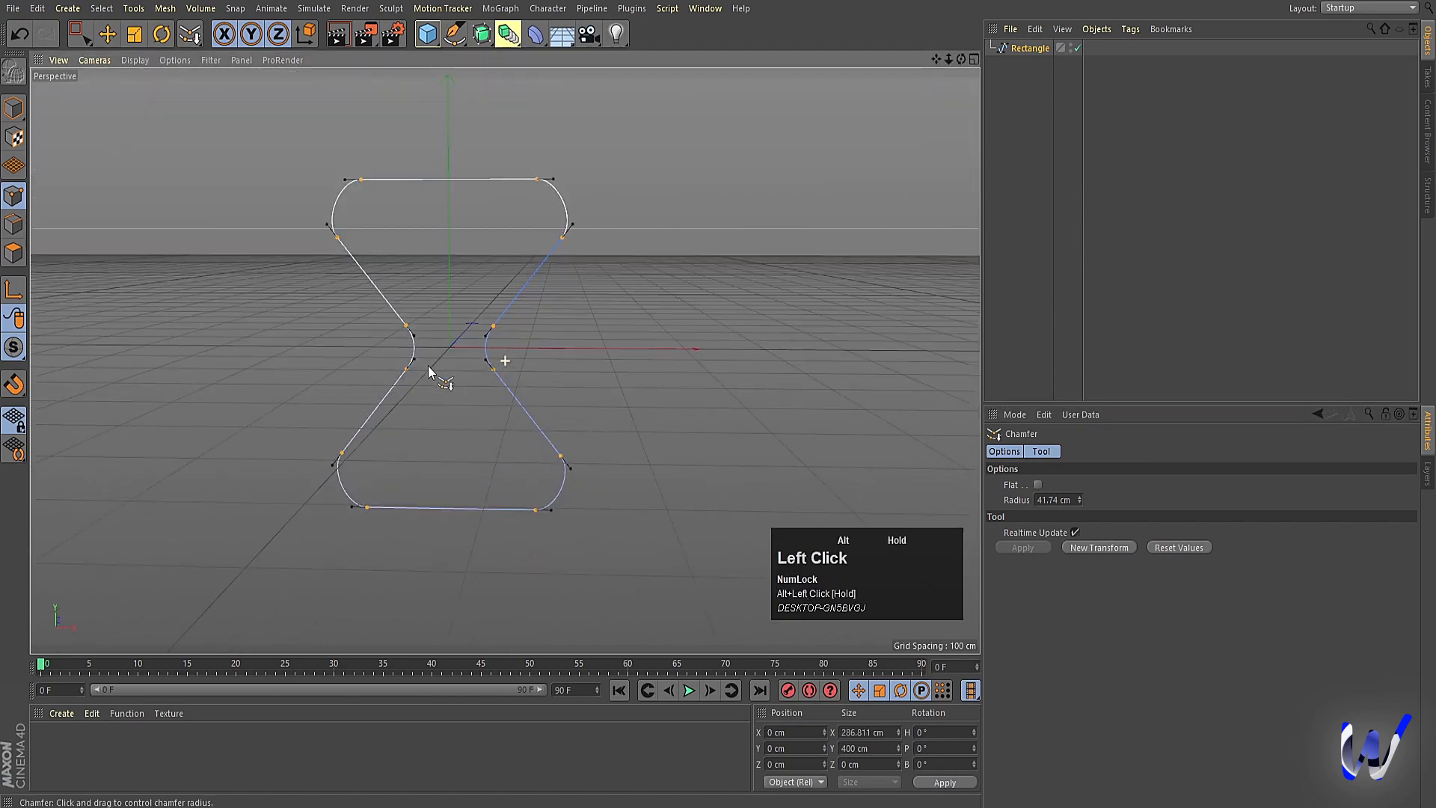
click(1184, 144)
Draw a straight vertical spline about 379 cm long with the Pen tool down the hourglass's centre in the Front view
middle_click(604, 314)
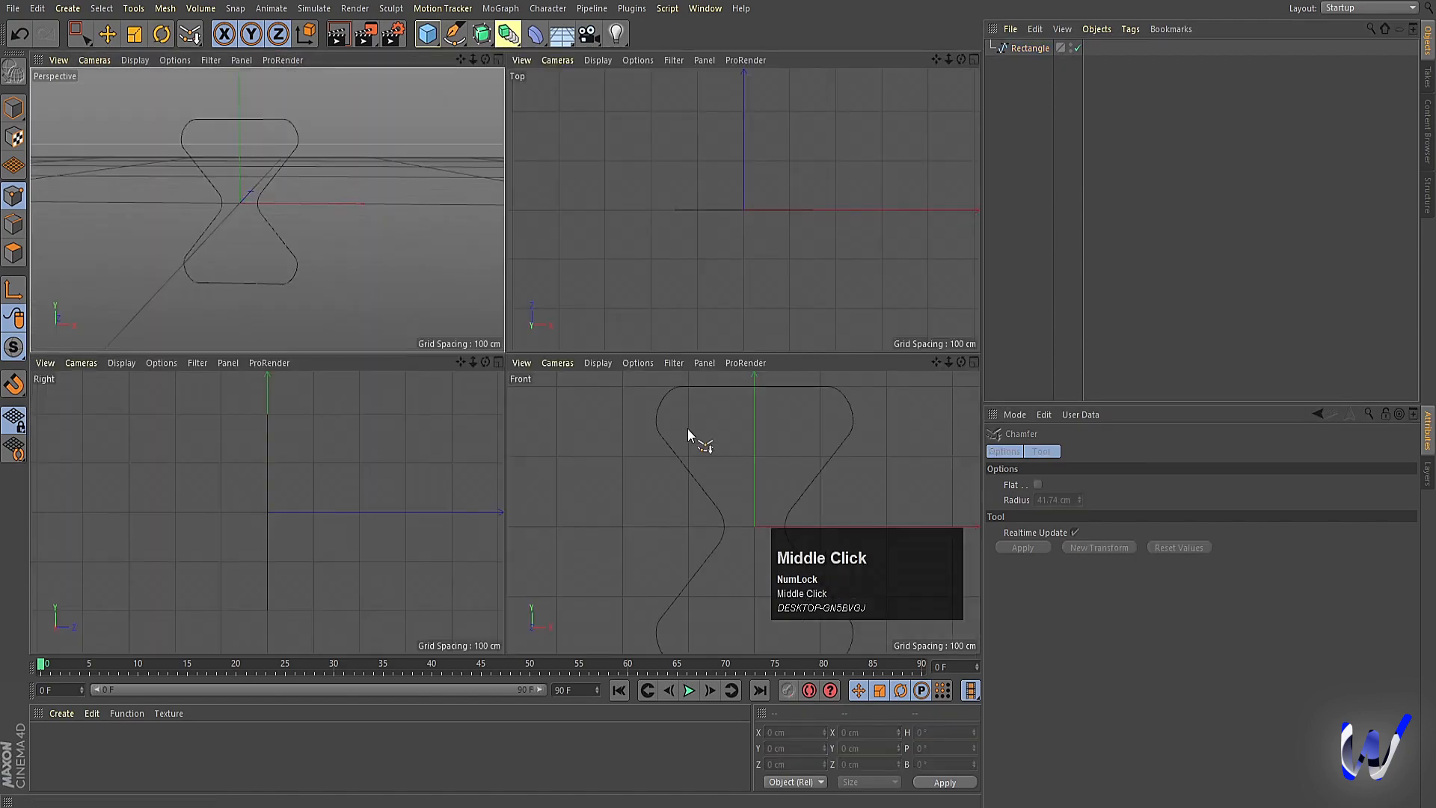
middle_click(674, 461)
click(454, 34)
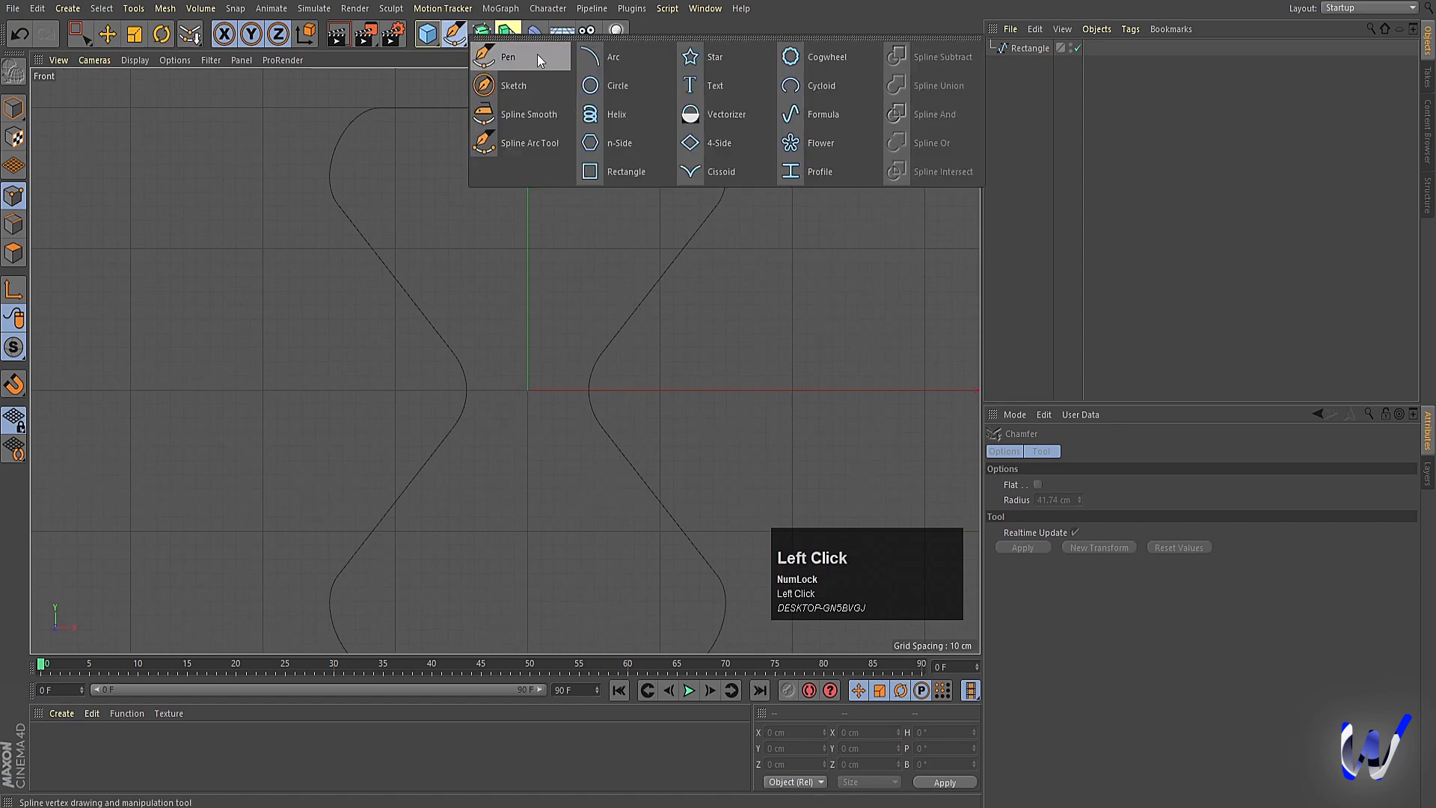
click(527, 56)
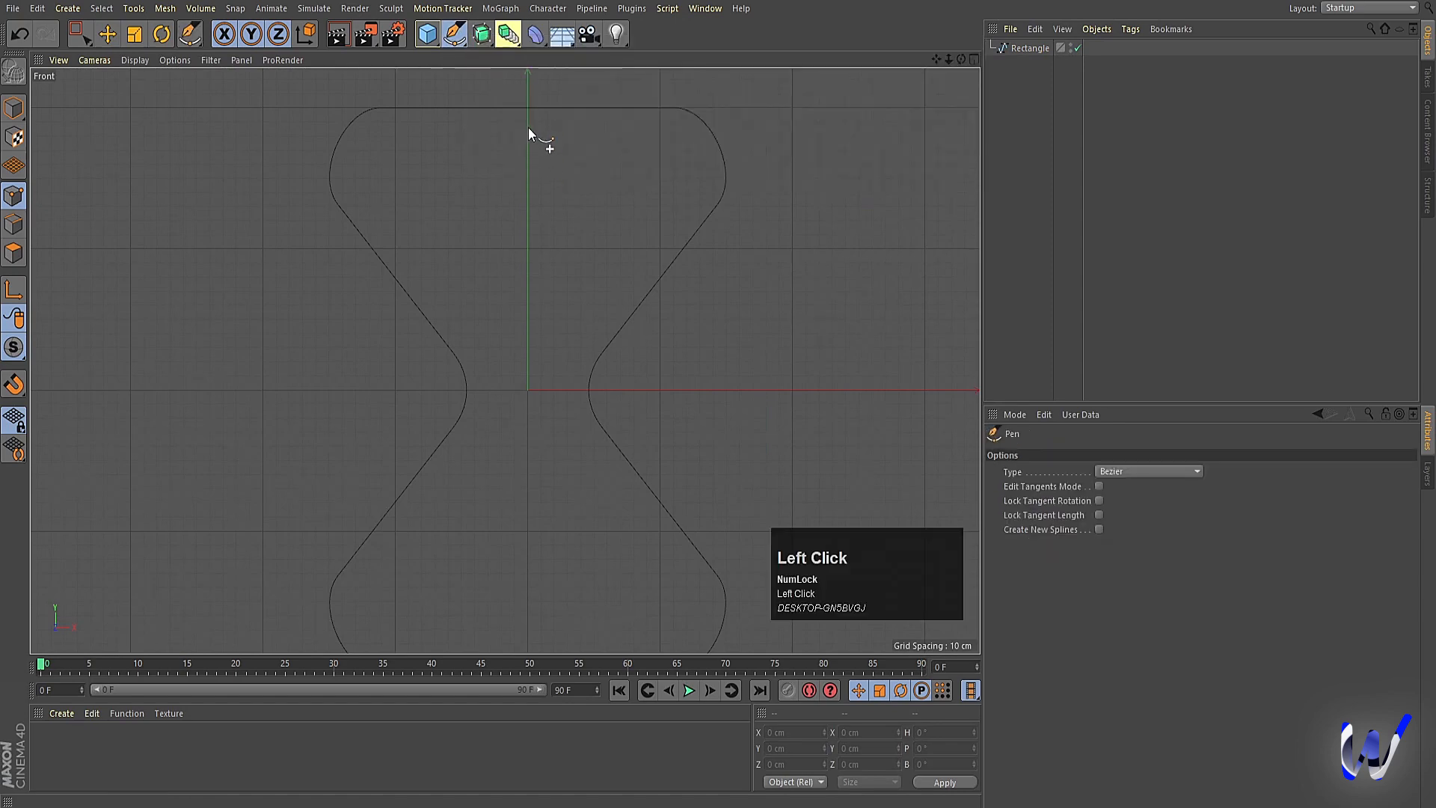
click(527, 122)
scroll(529, 153, down, 4)
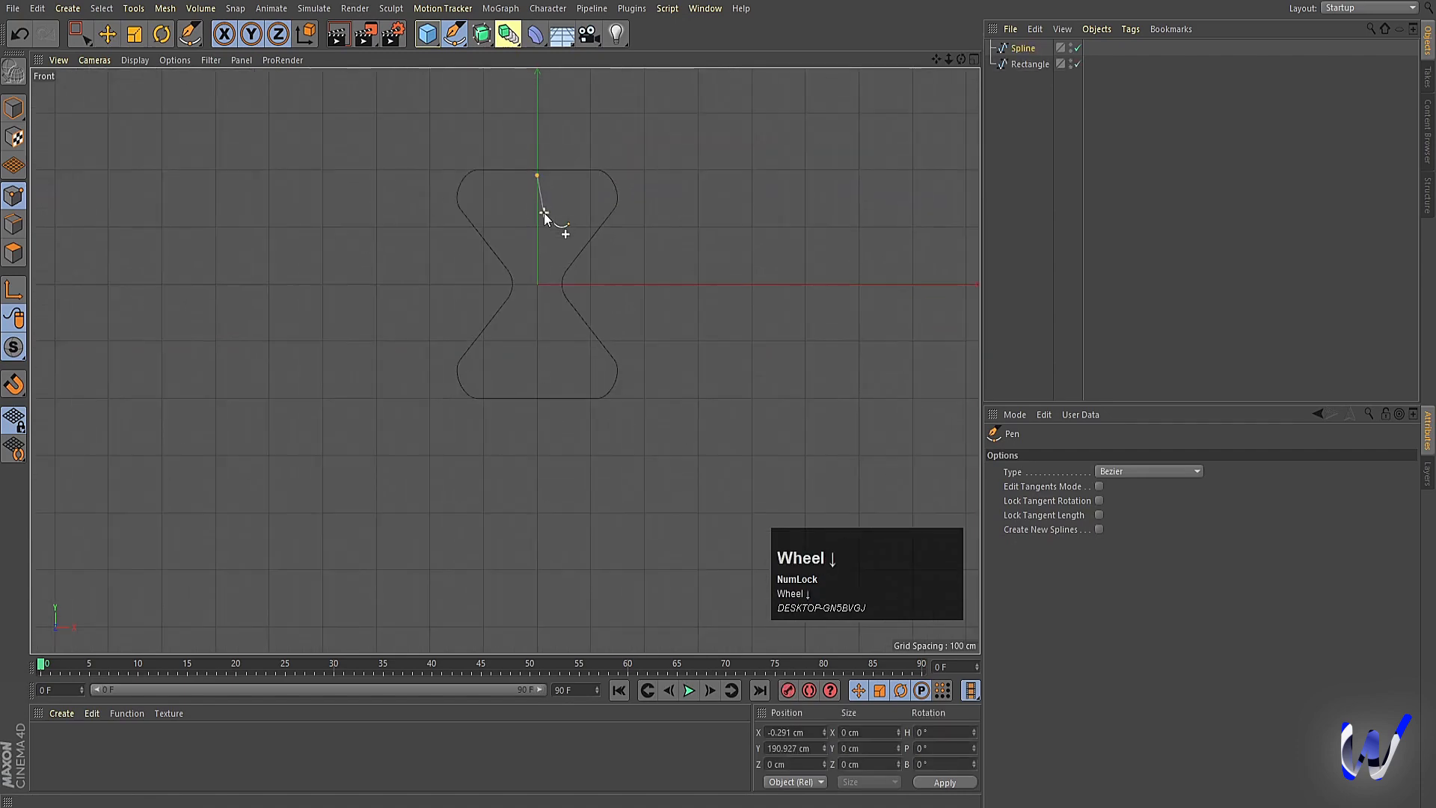
key(shift)
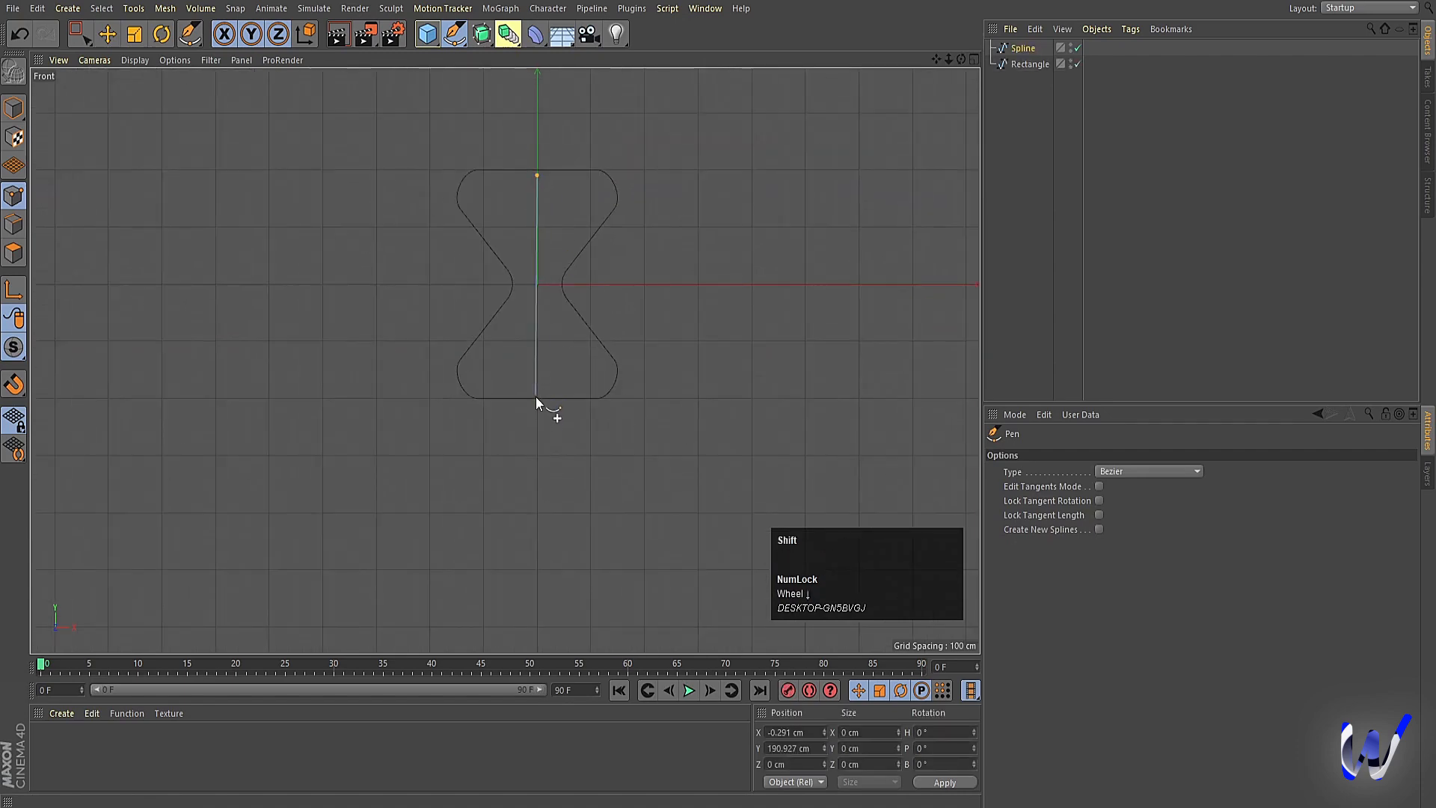
shift+click(537, 391)
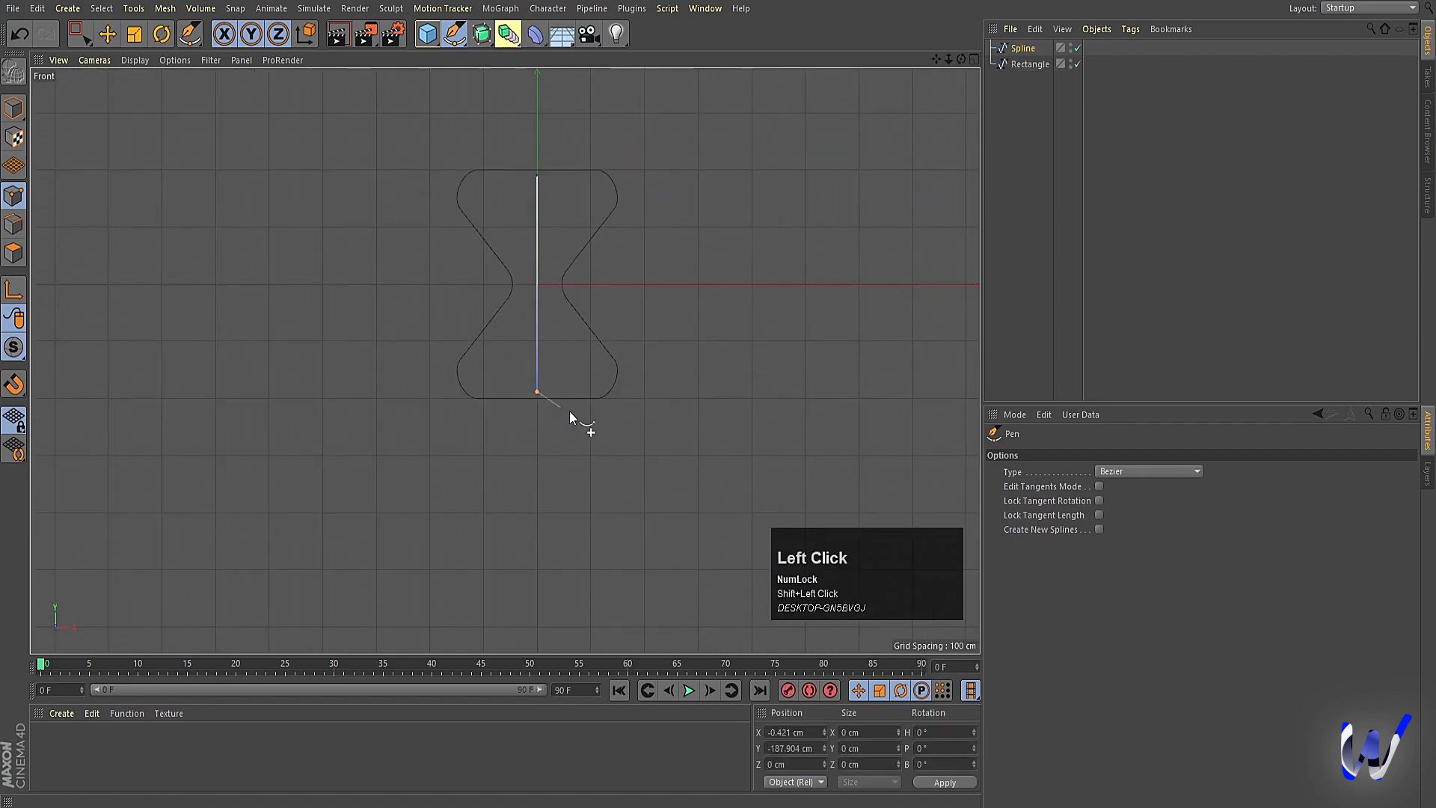
click(14, 108)
Rename the Rectangle spline as line1
scroll(527, 299, up, 4)
middle_click(703, 436)
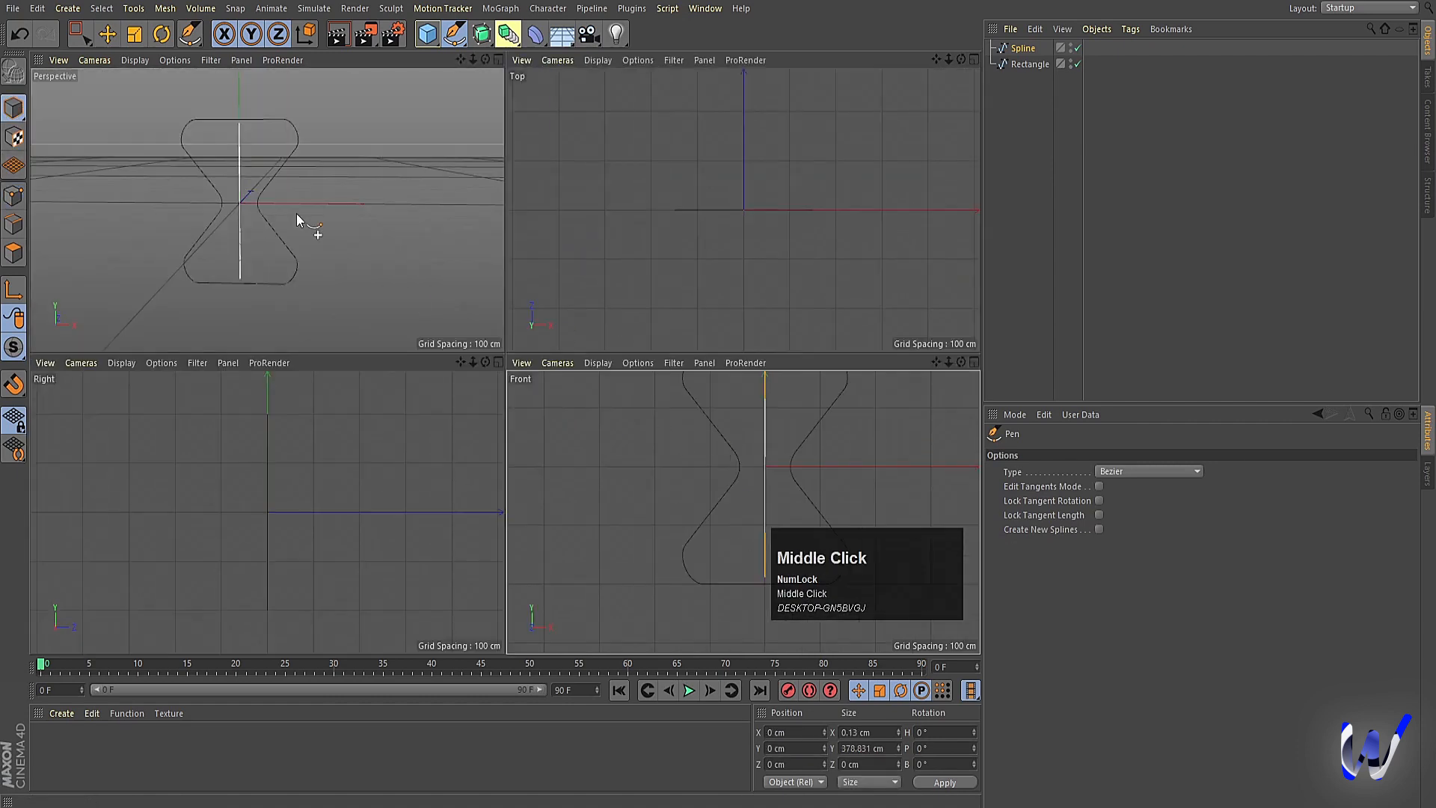
middle_click(296, 215)
click(1024, 65)
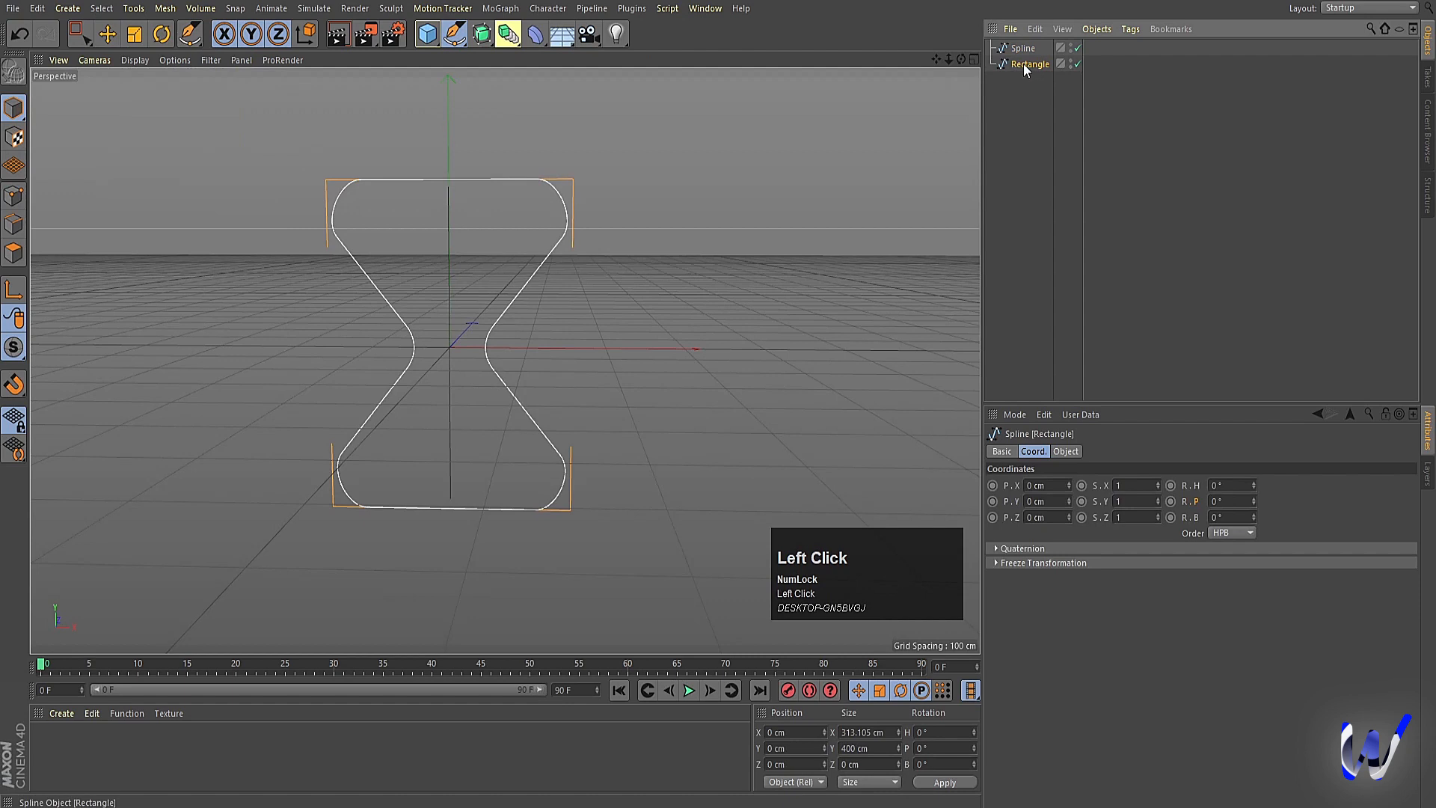
double_click(1026, 64)
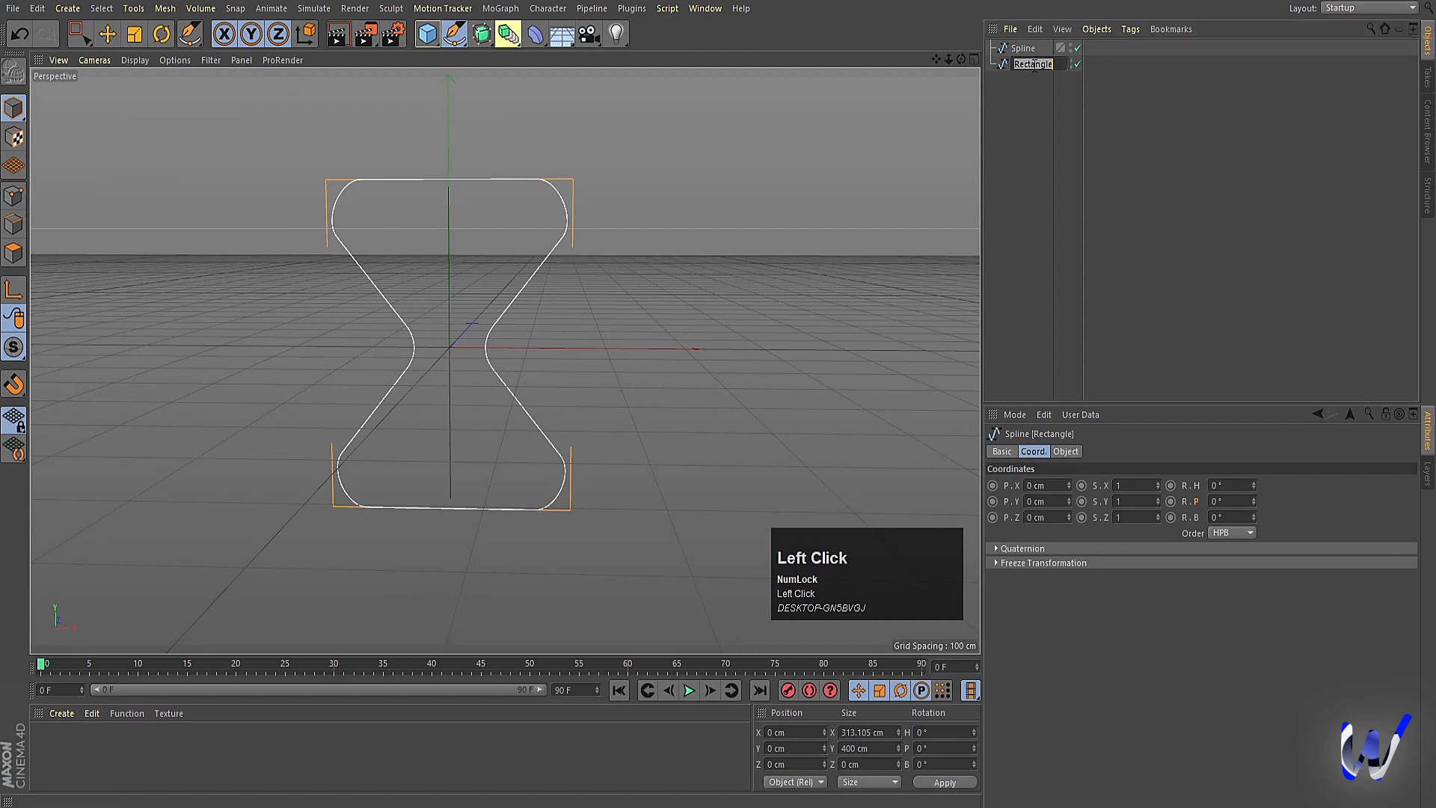
text(line)
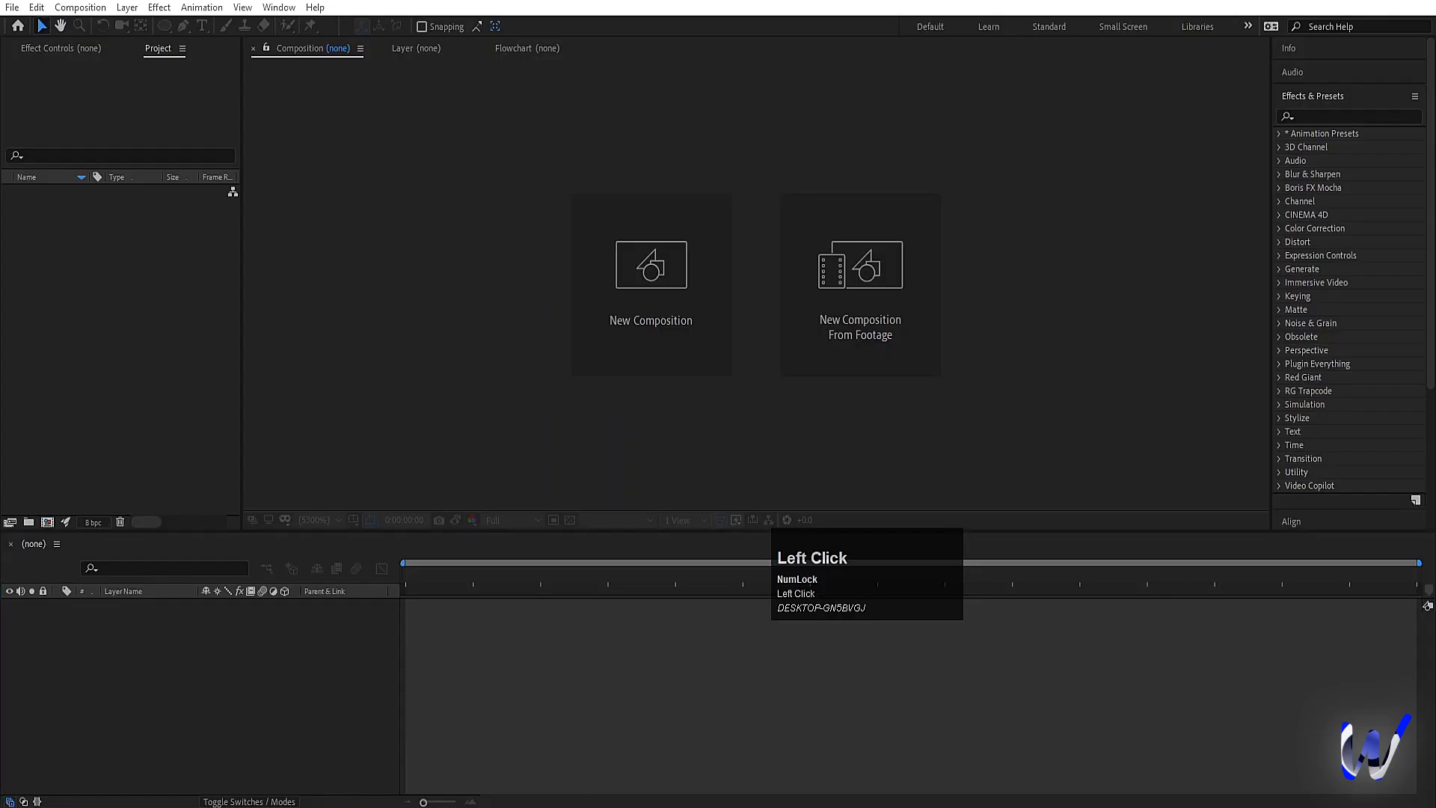
click(581, 766)
Add a circle spline with a radius of 10 cm
click(1025, 49)
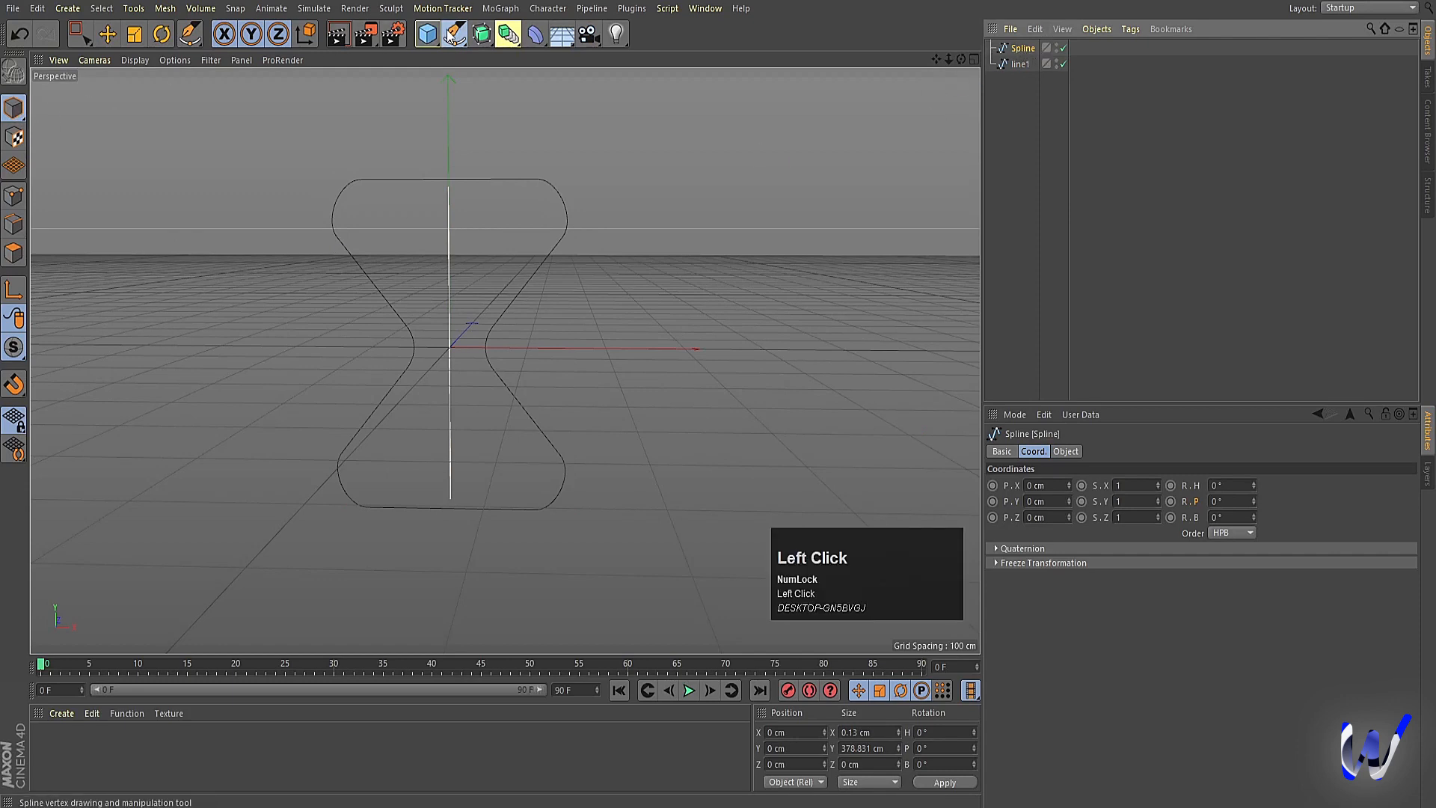
drag(455, 33, 654, 94)
click(634, 91)
click(1065, 452)
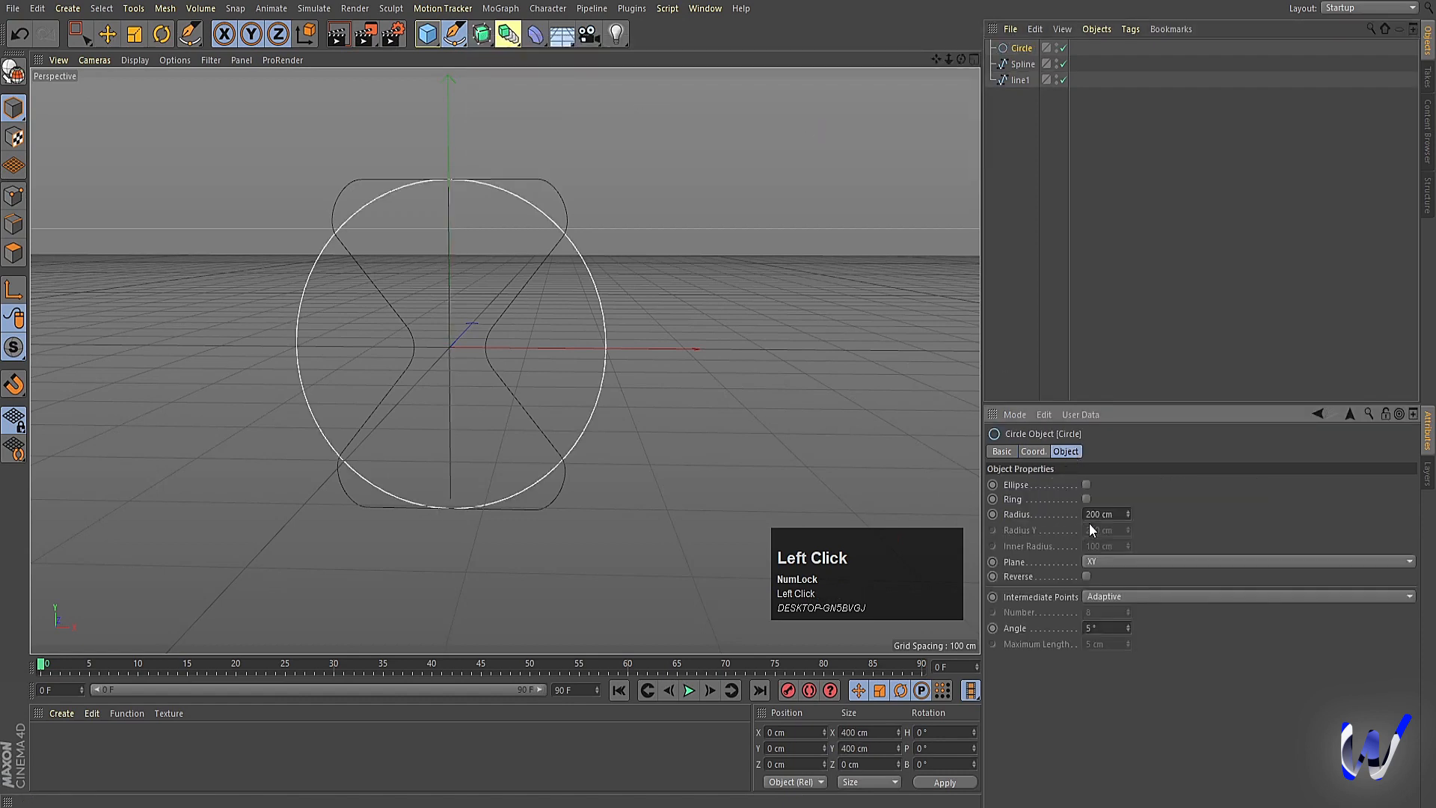
text(10)
key(Return)
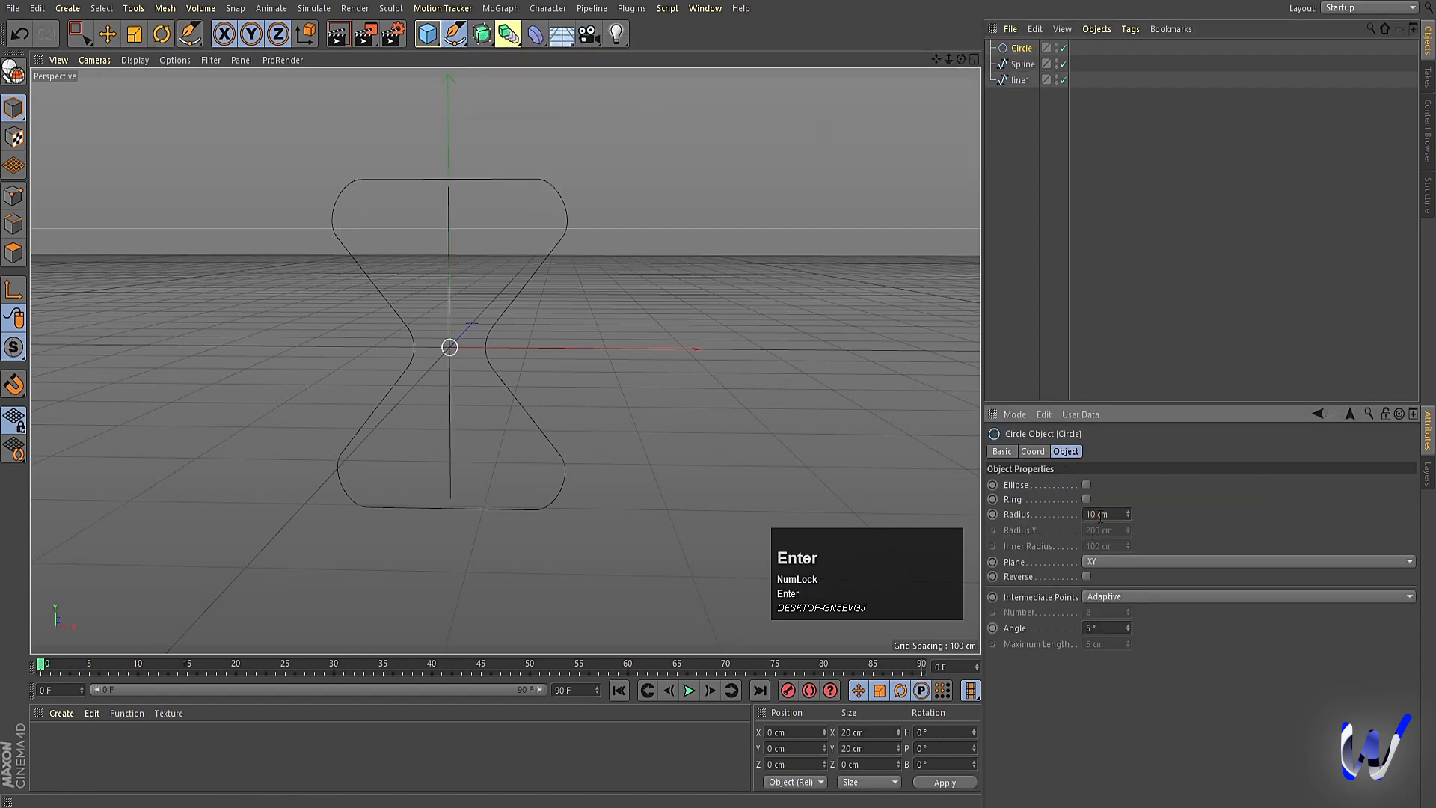
click(1126, 233)
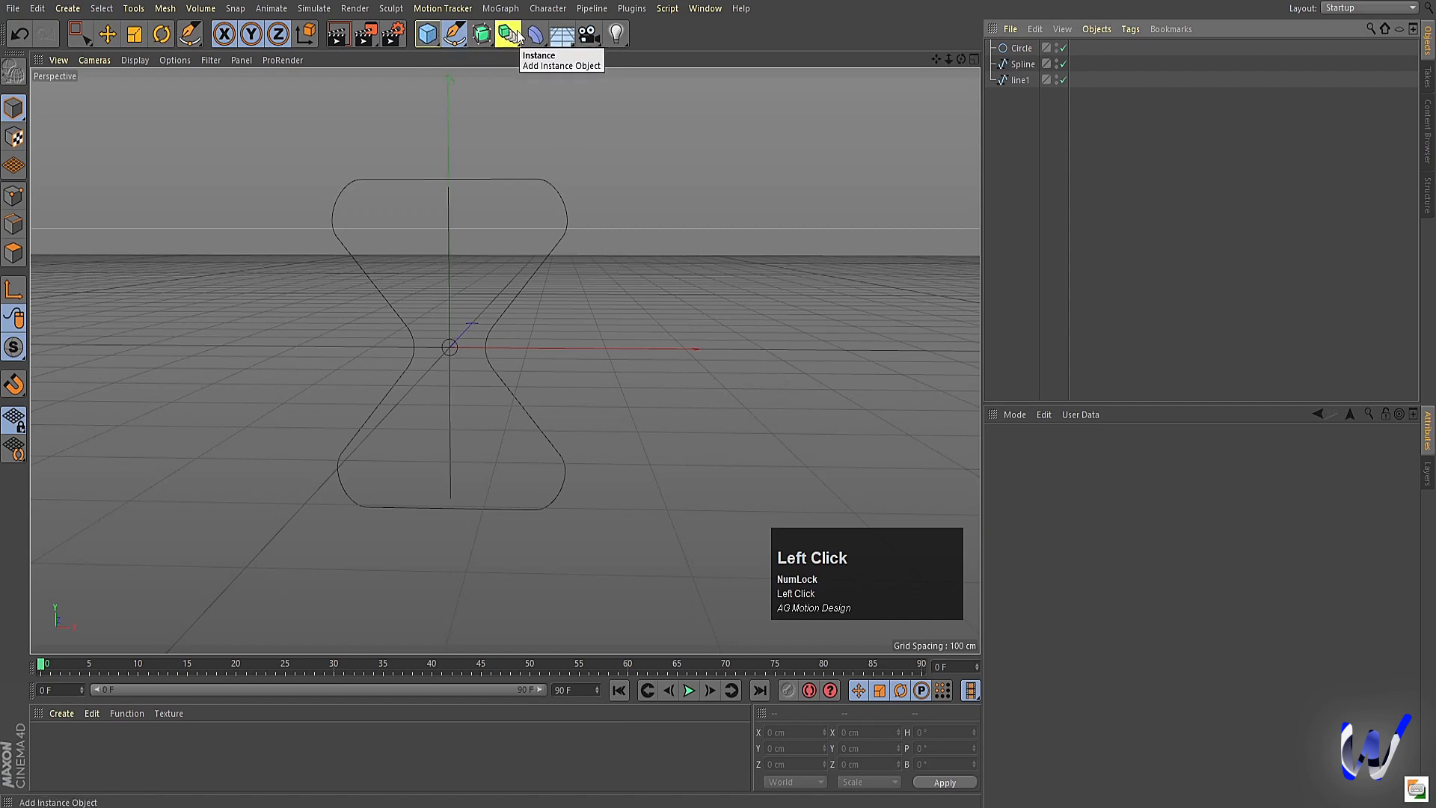
Create a Sweep object and nest the Circle and line1 splines under it, with Circle as the profile
drag(482, 34, 537, 107)
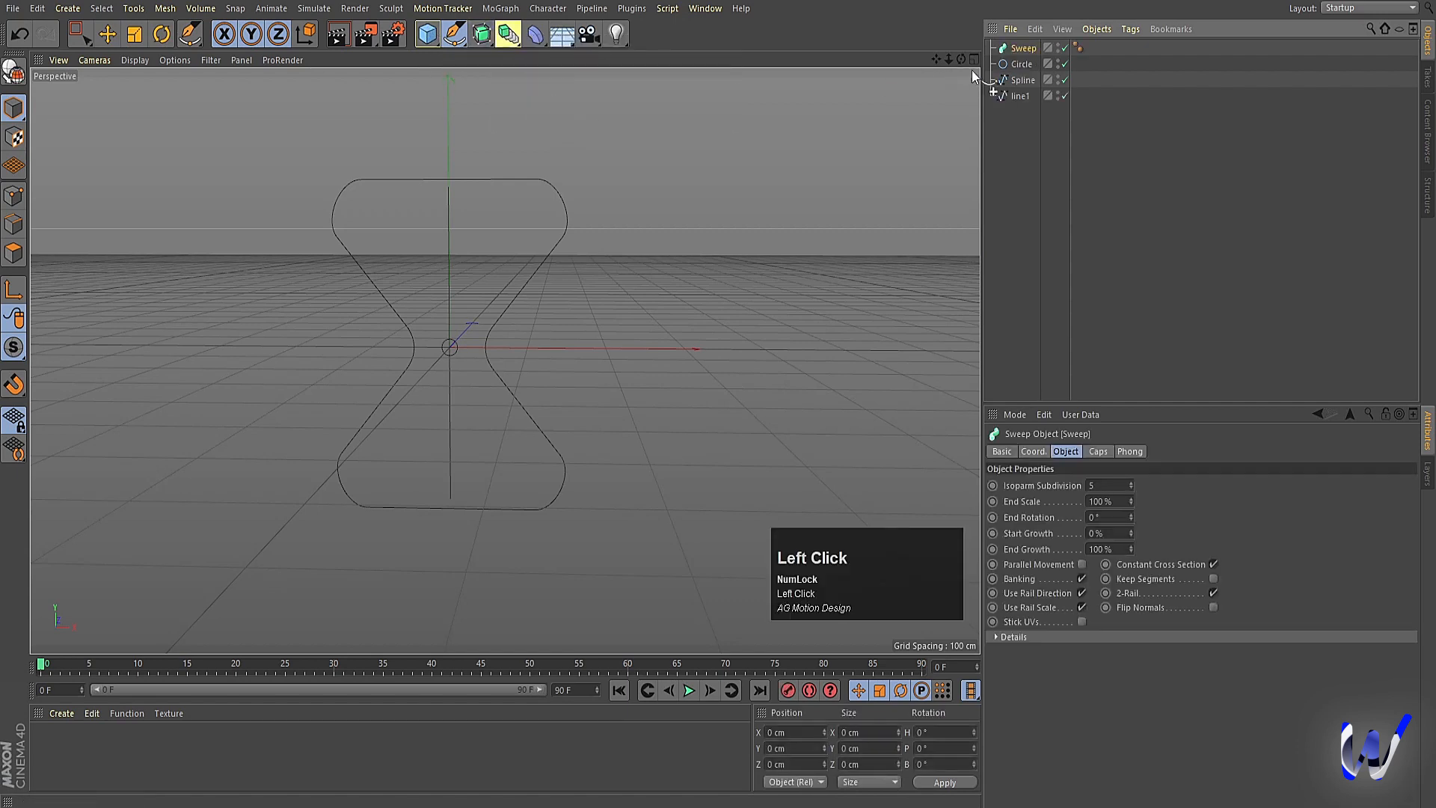
click(1016, 64)
drag(1017, 58, 1013, 47)
click(1017, 97)
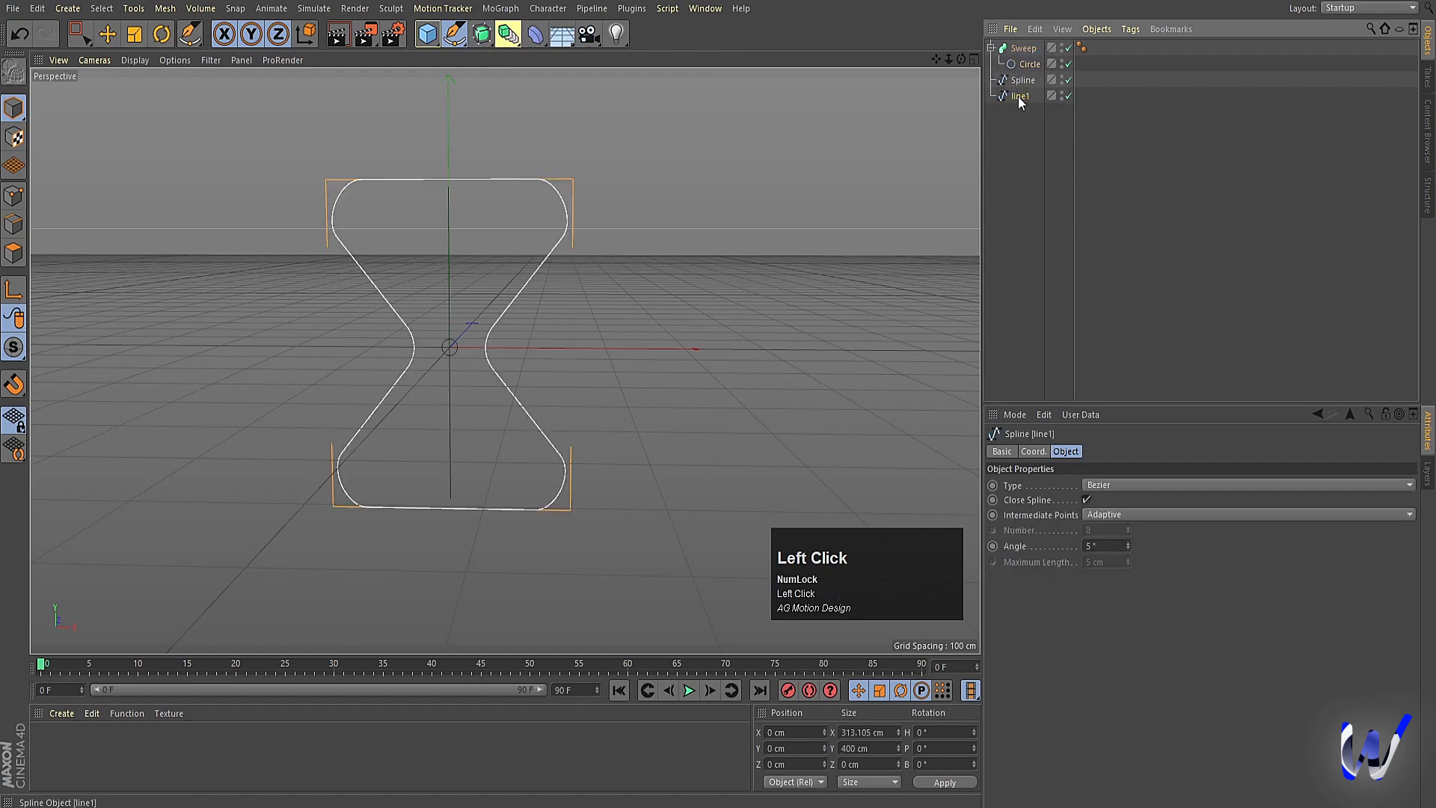
drag(1018, 97, 1022, 73)
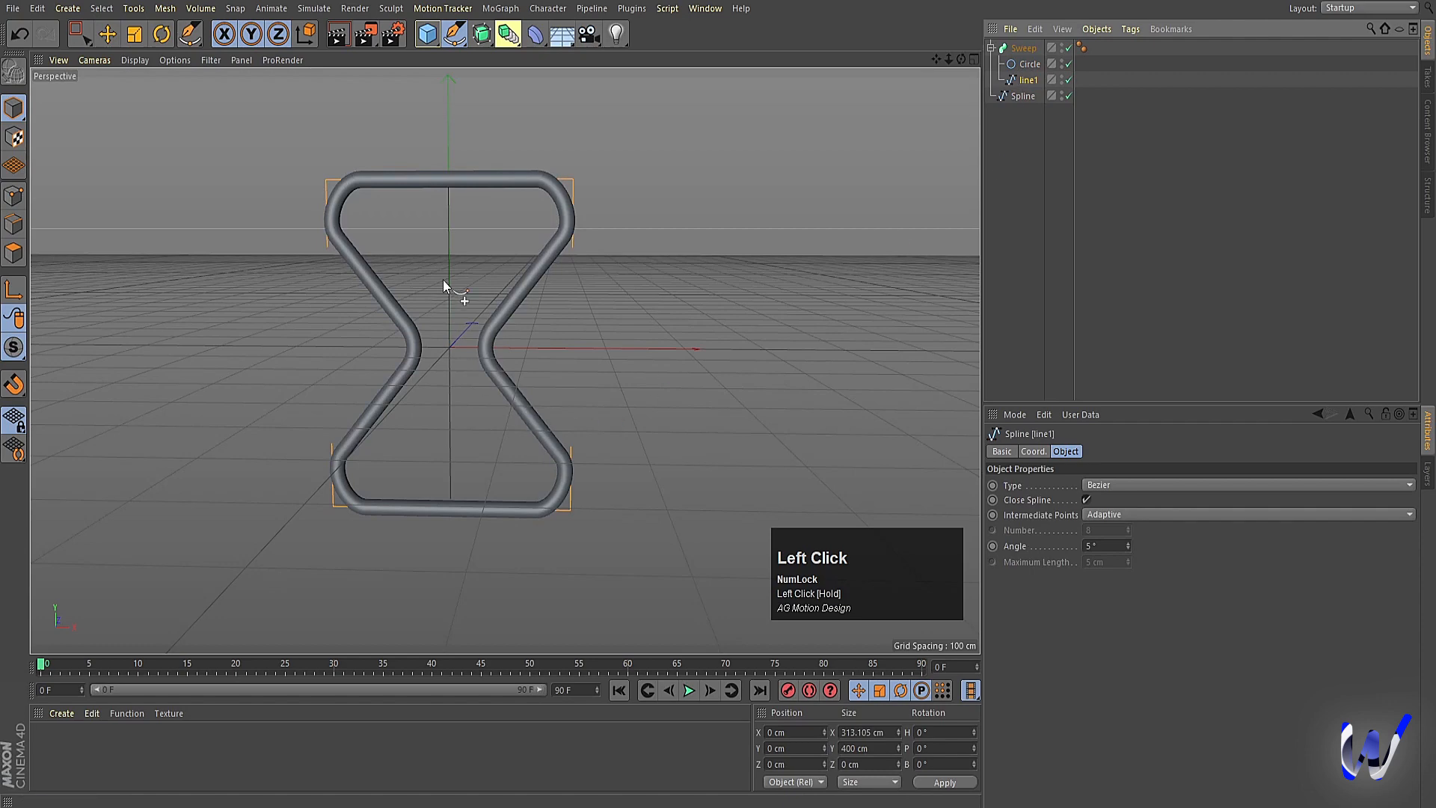
scroll(443, 280, up, 3)
click(1020, 123)
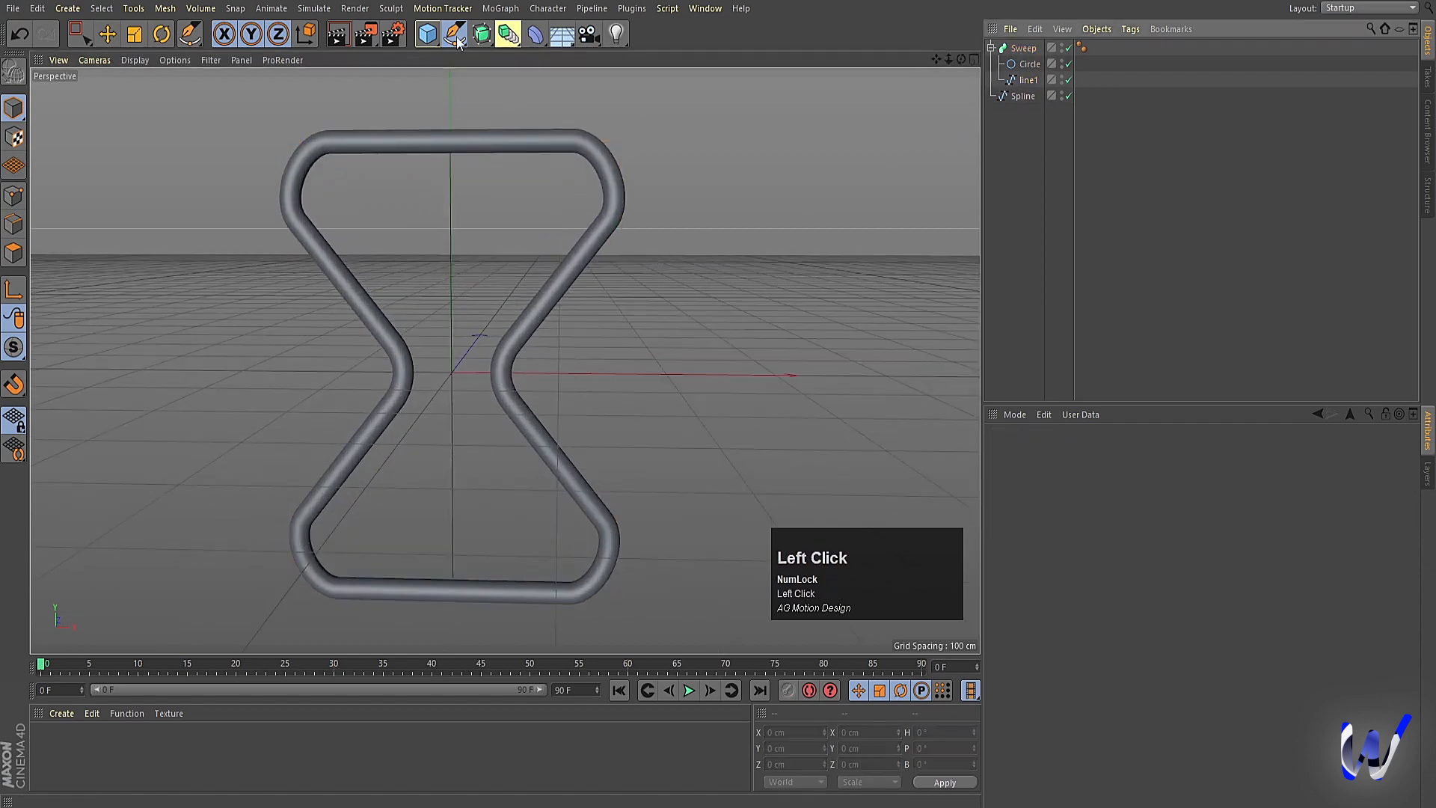
Add a cylinder at the hourglass's centre and stretch its height to about 335 cm inside the frame
click(427, 33)
click(727, 61)
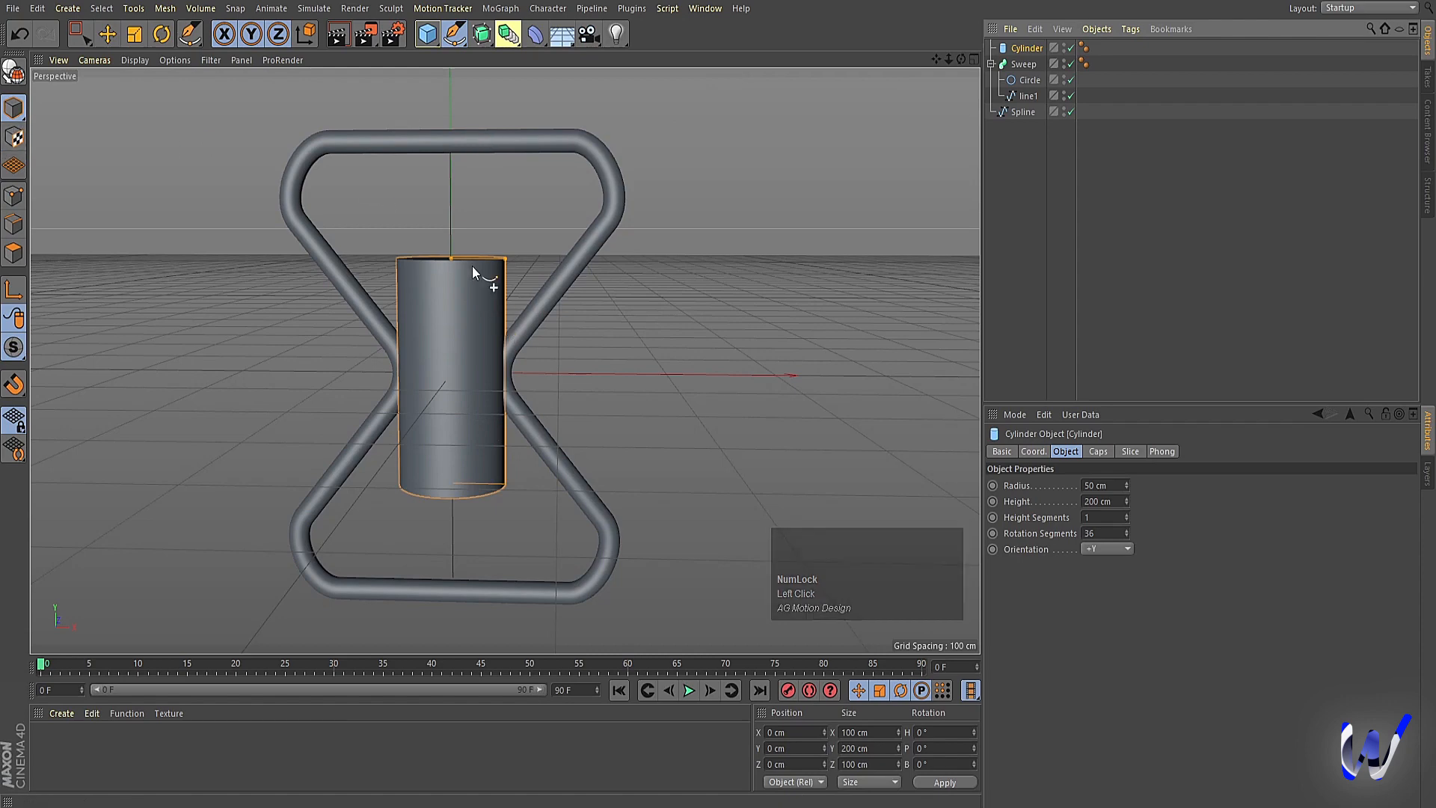
click(90, 34)
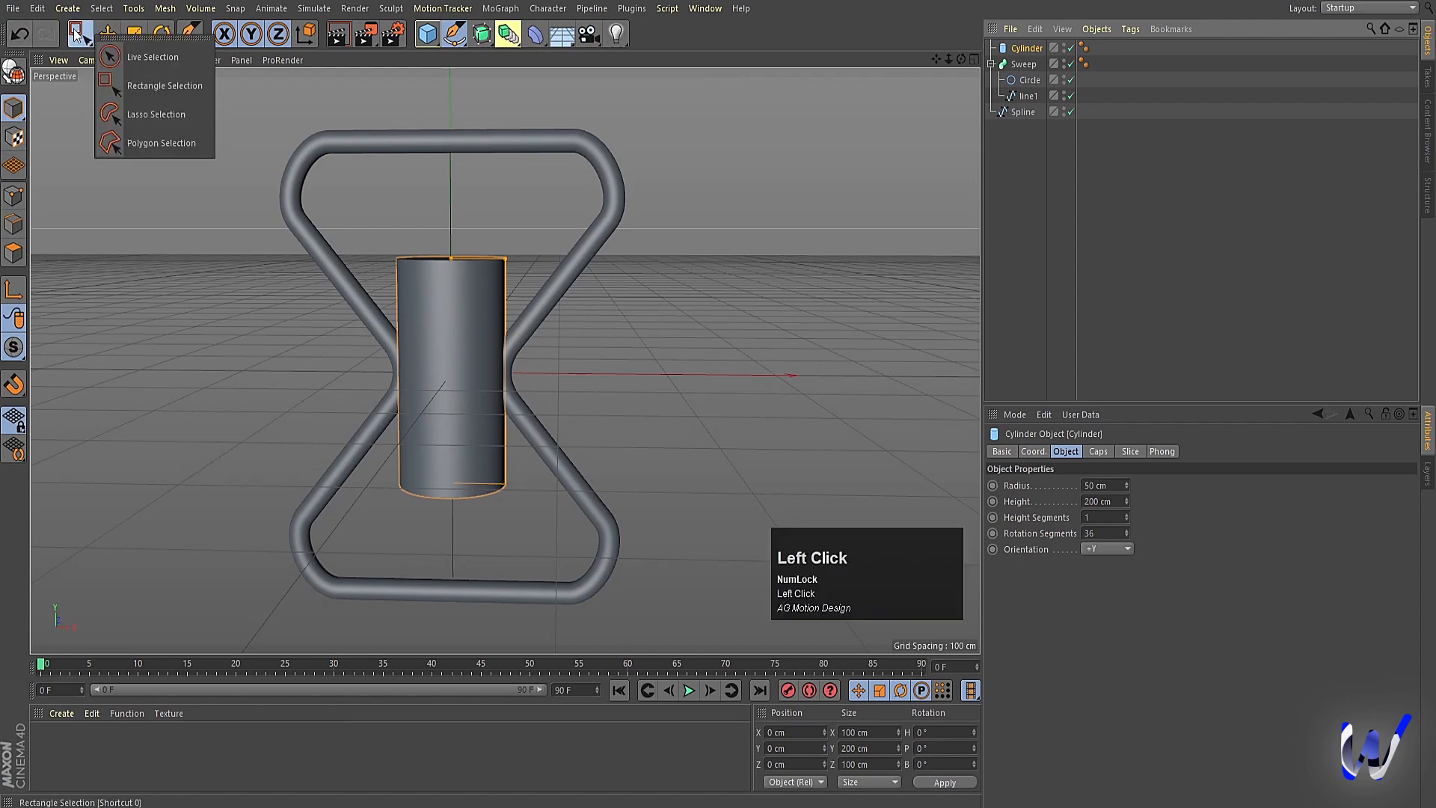
click(154, 56)
drag(458, 259, 449, 181)
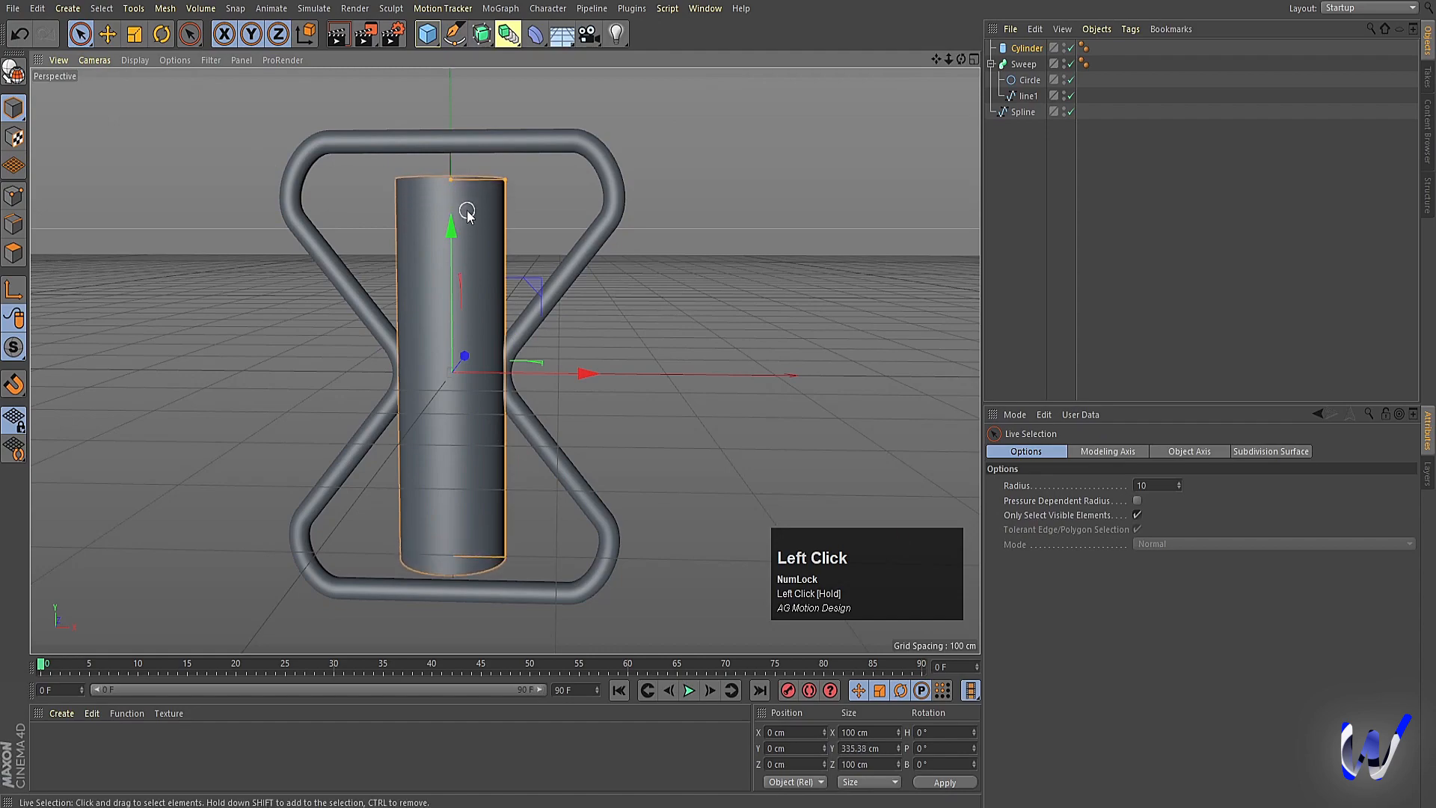
Switch the Perspective view to a shaded display with polygon lines and examine the cylinder from slightly above
key(n)
key(d)
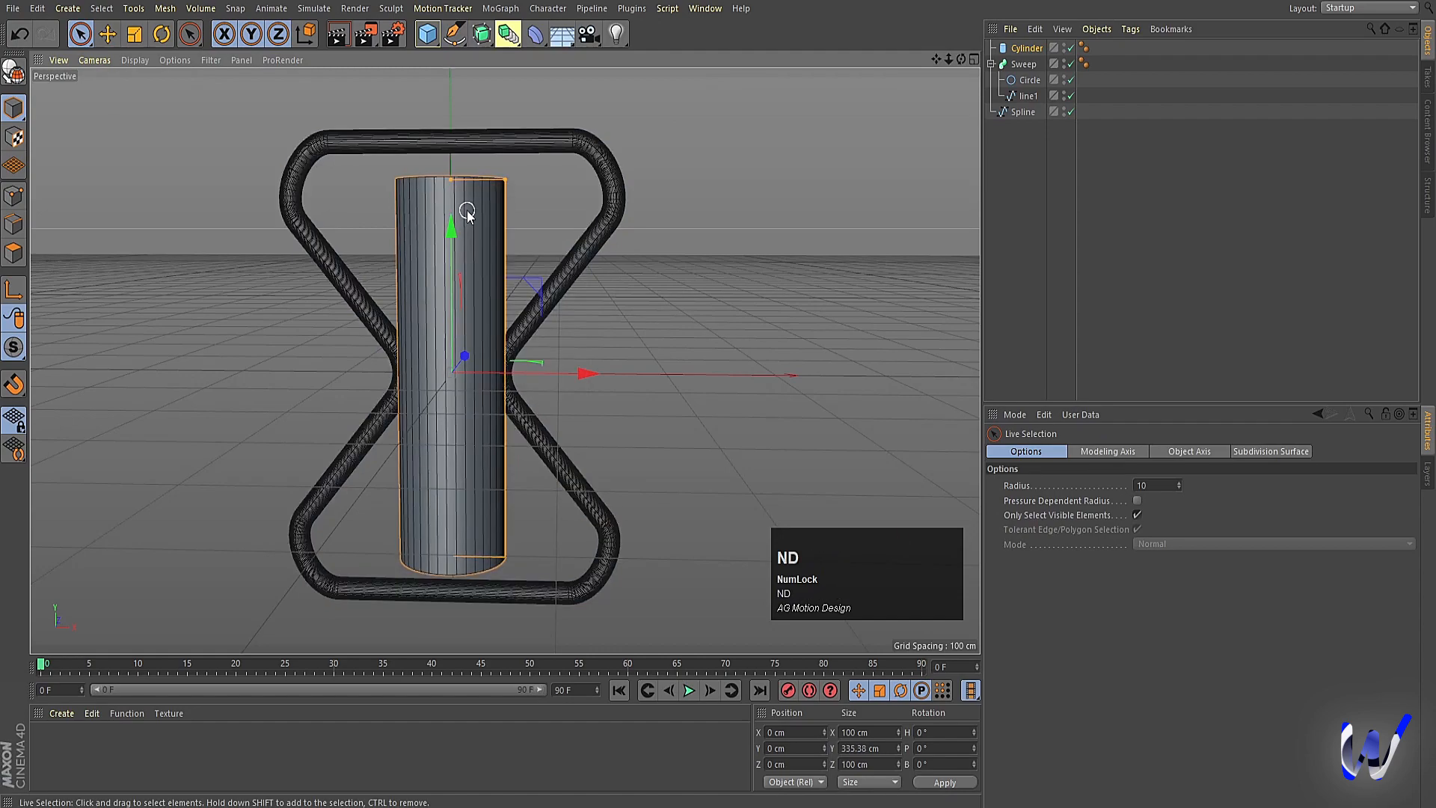
alt+drag(467, 213, 341, 247)
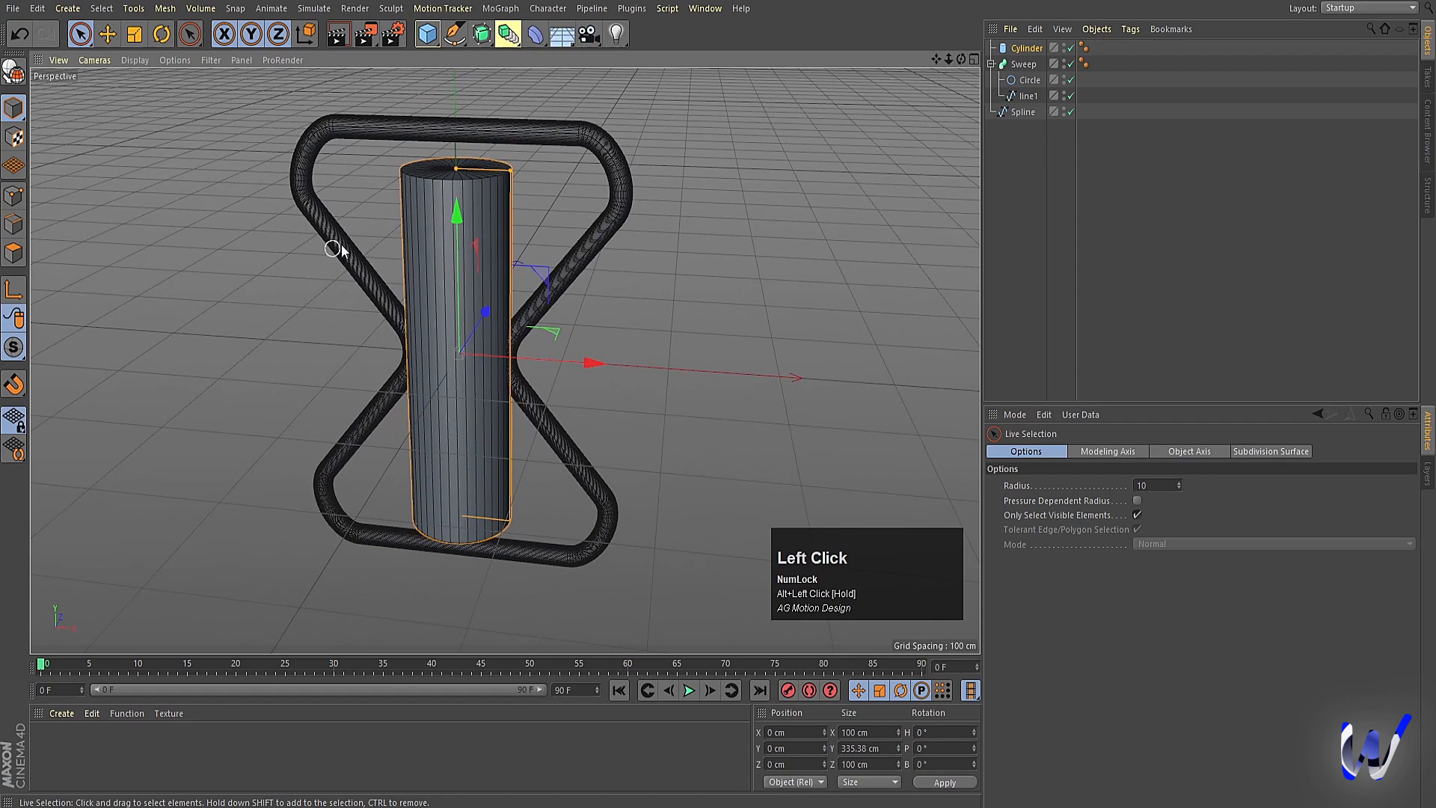
Enable the fillet on the cylinder's caps and set the fillet radius to 33 cm
click(1048, 114)
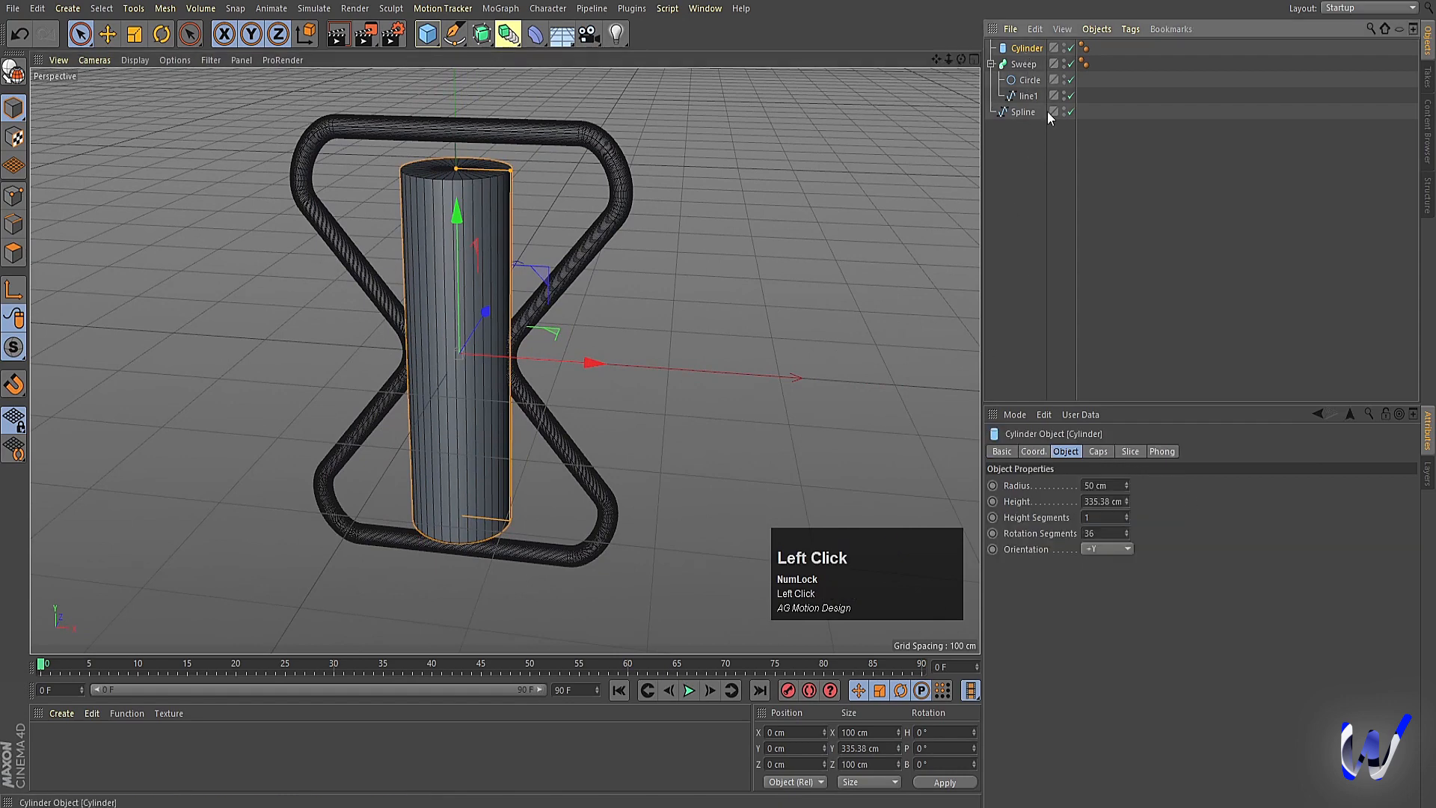
click(1098, 452)
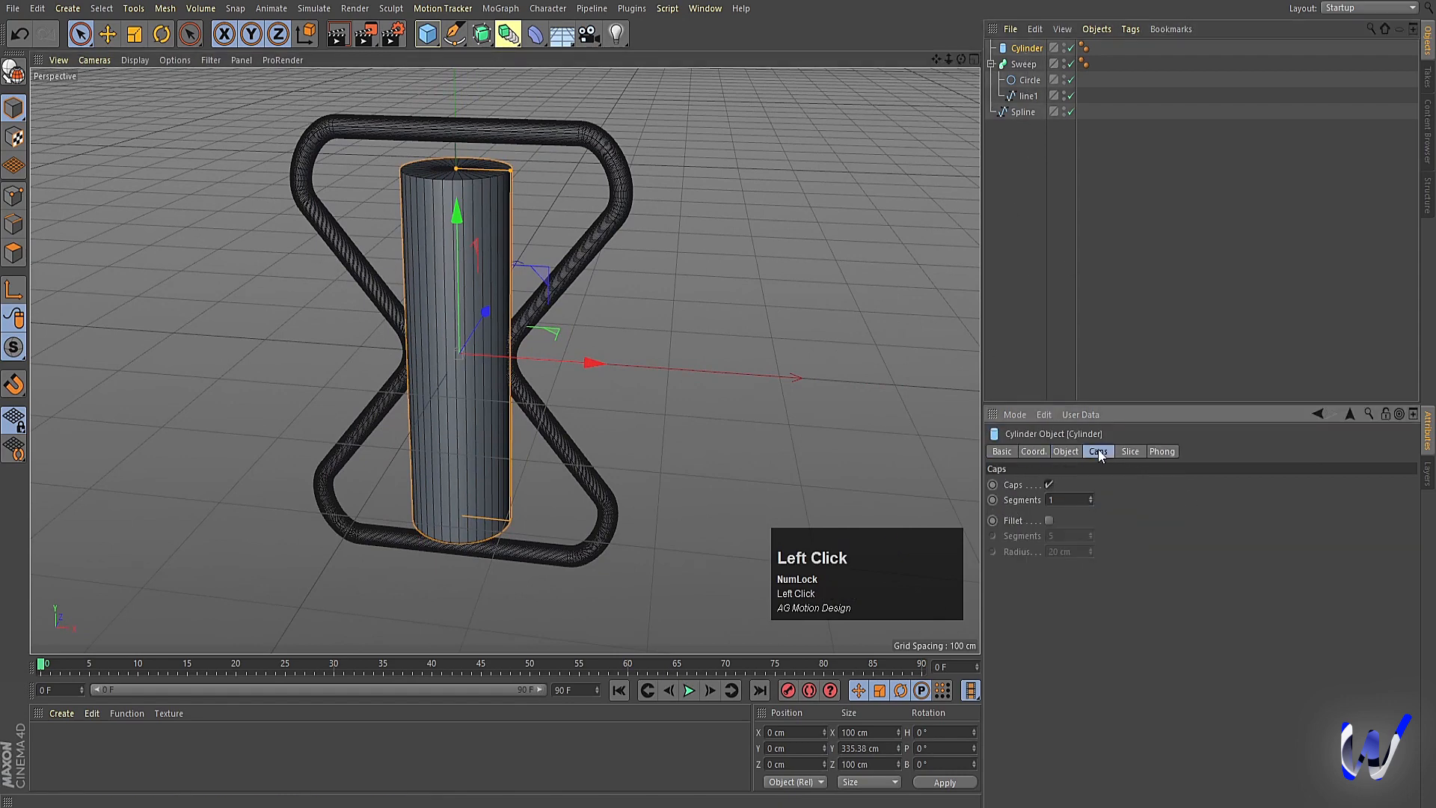
click(1050, 522)
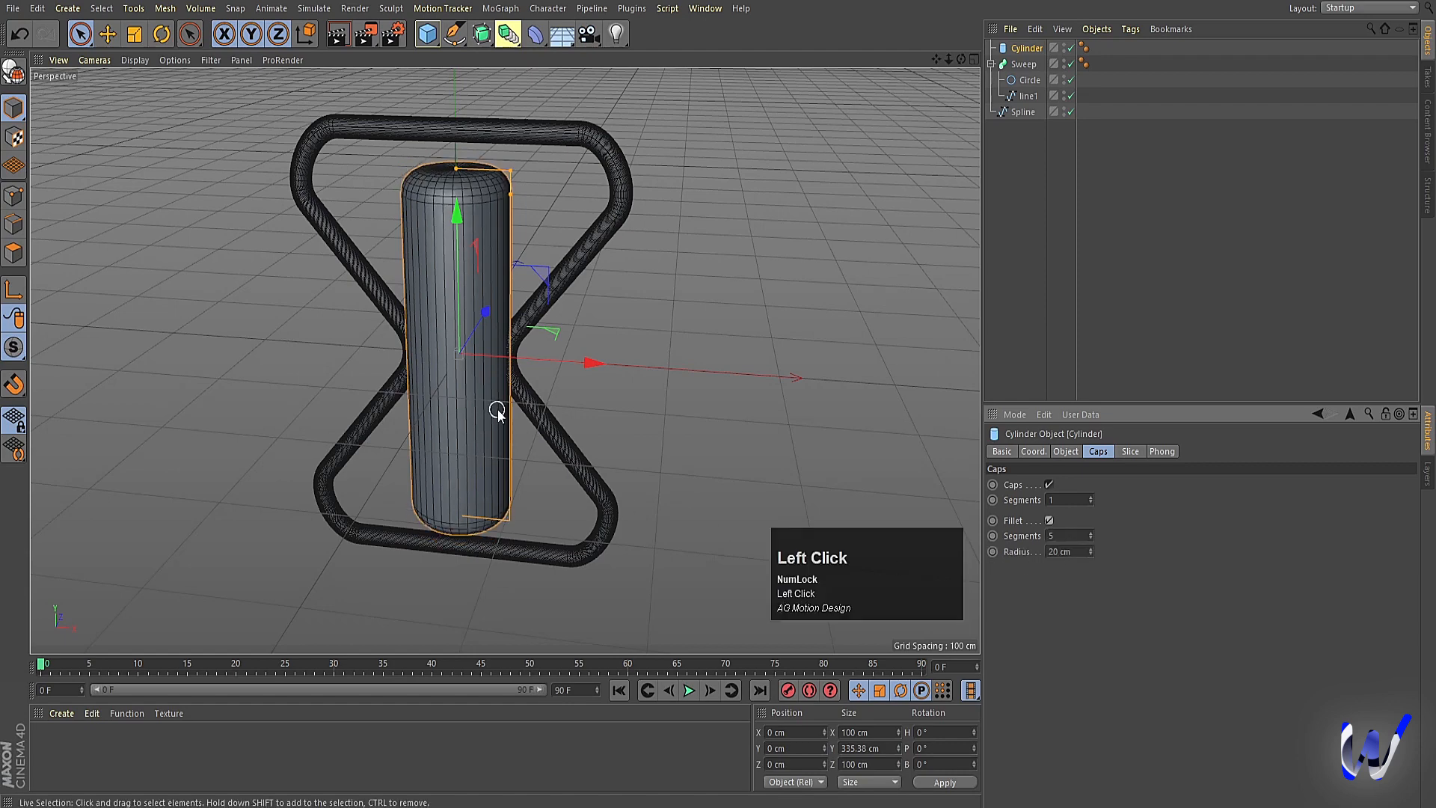
middle_click(596, 338)
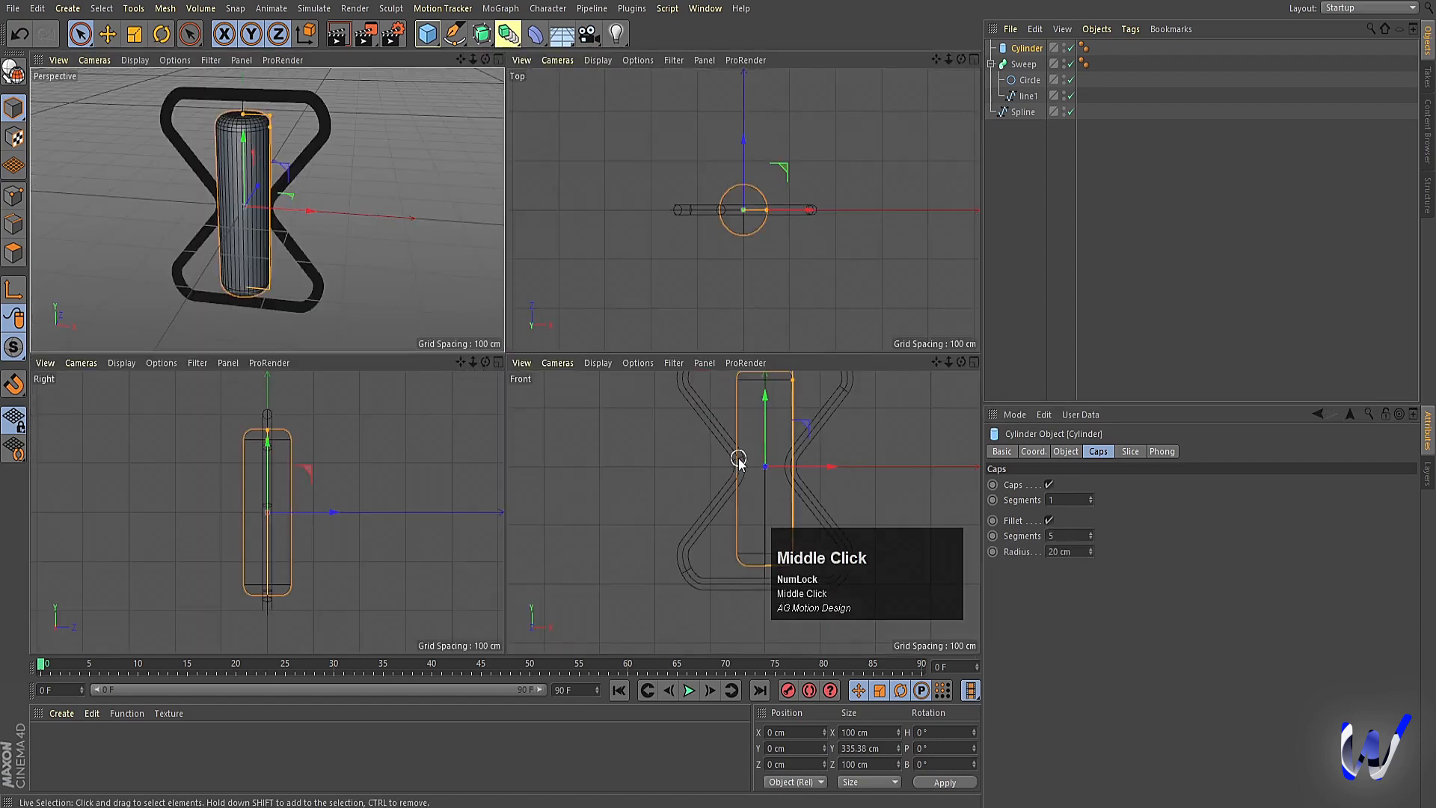
middle_click(786, 405)
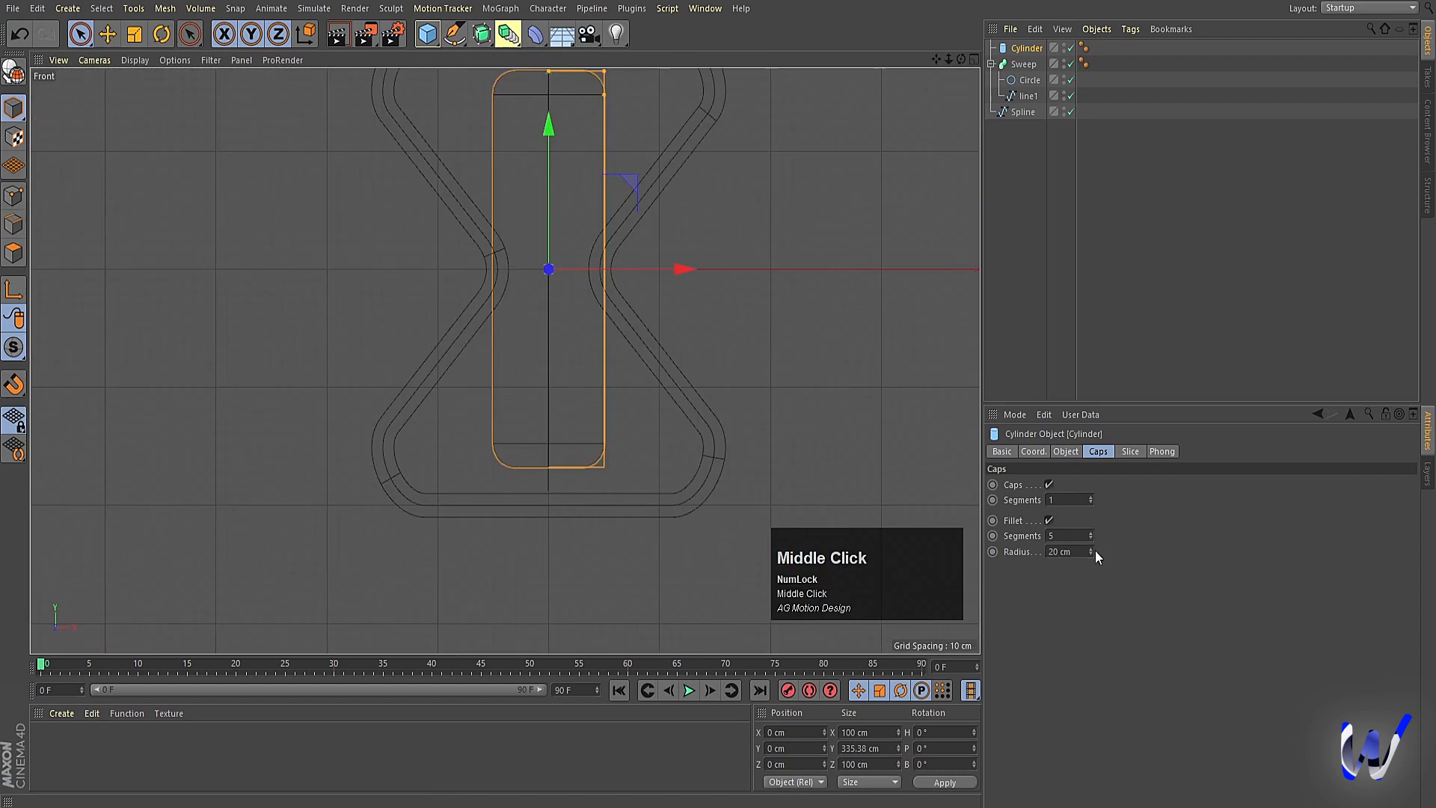
drag(1093, 551, 1115, 547)
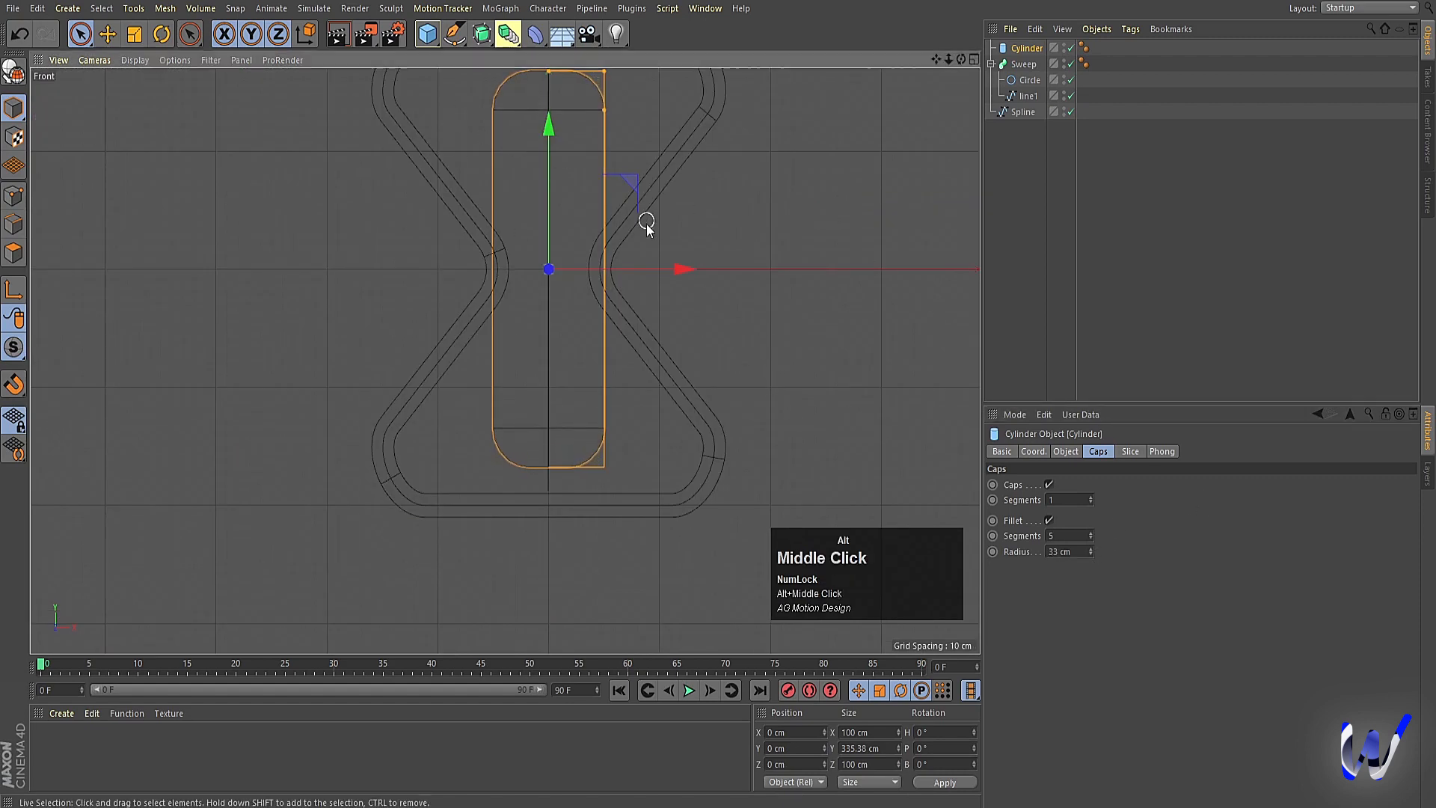
alt+middle_drag(646, 223, 676, 208)
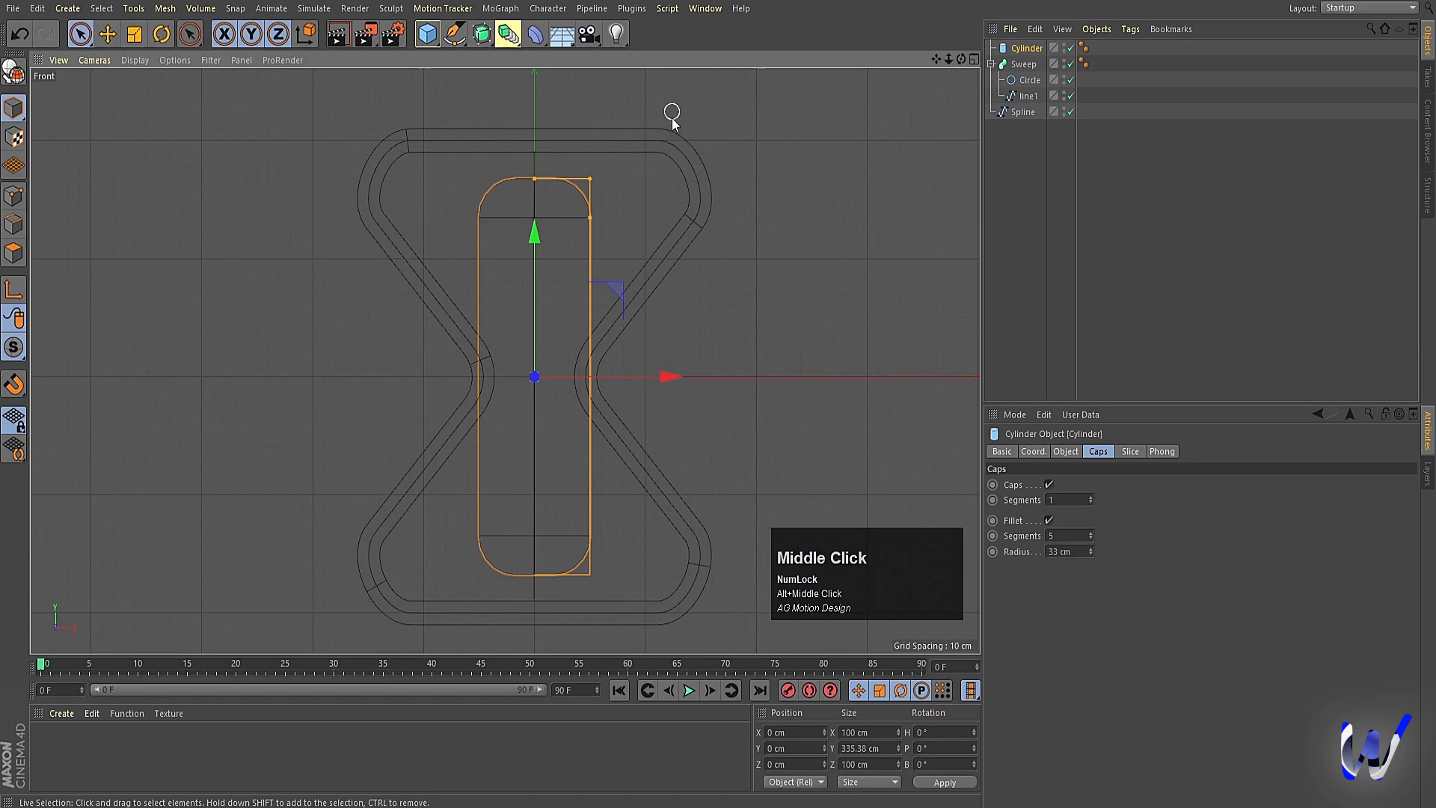
Widen the cylinder to a radius of 114 cm
click(1036, 133)
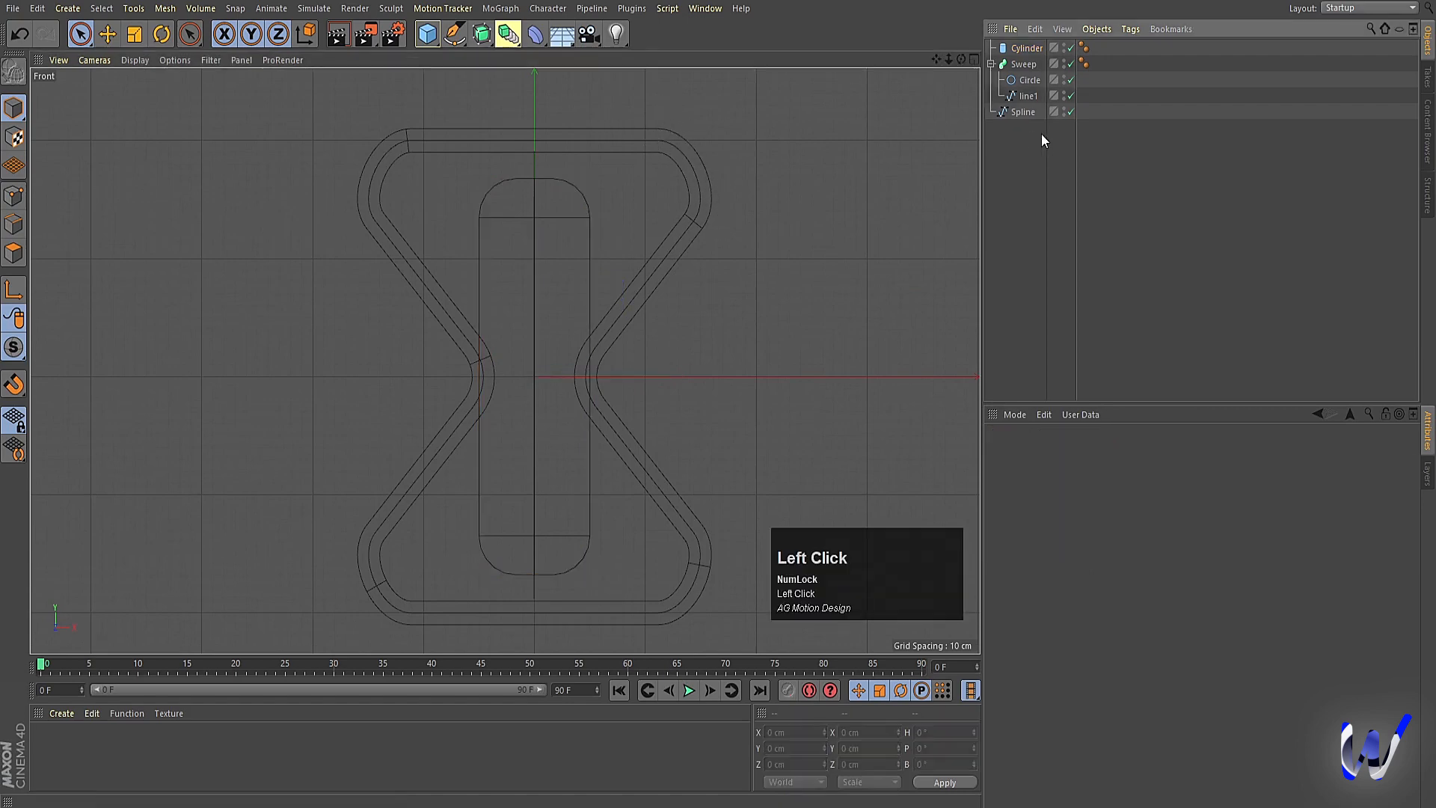
click(1025, 47)
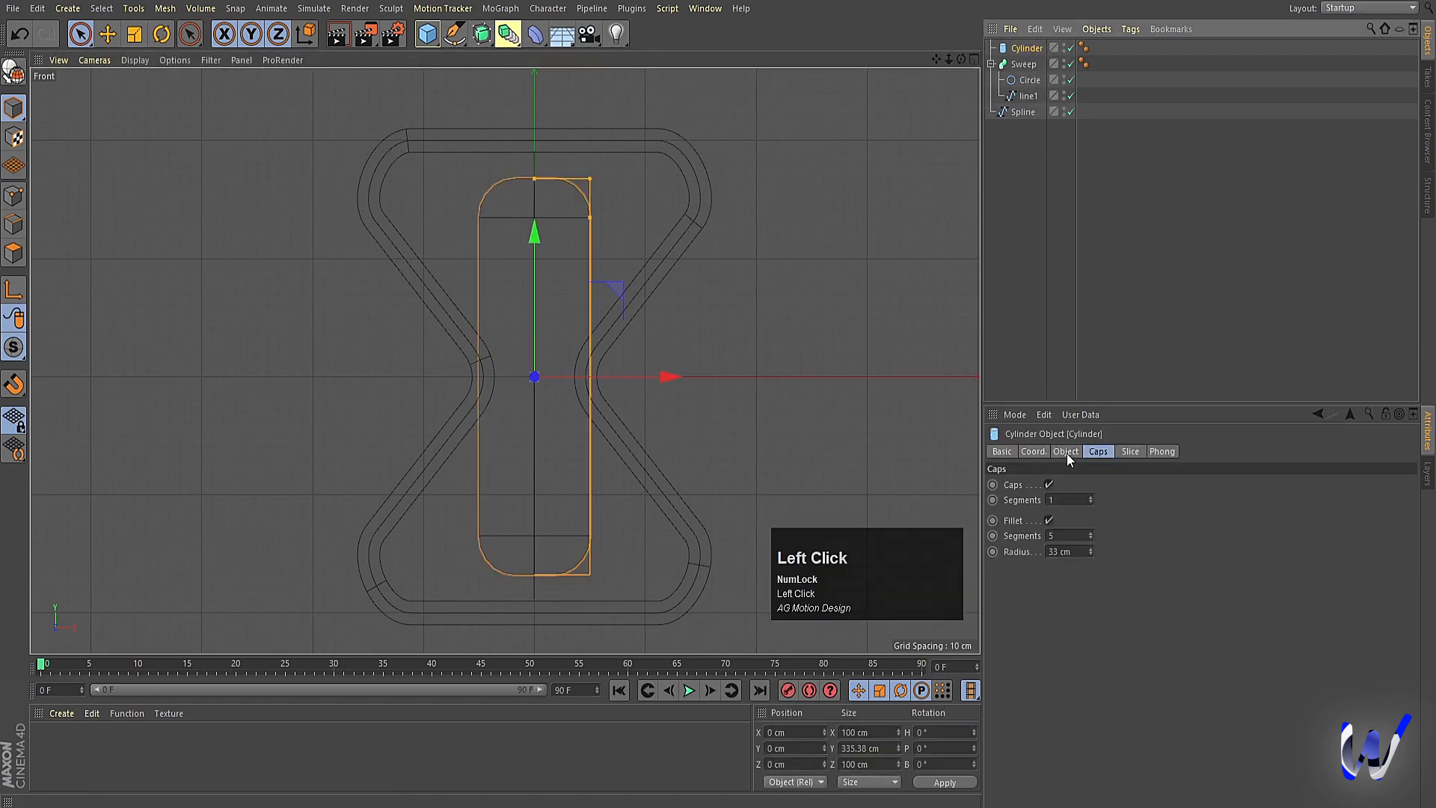
click(1066, 451)
drag(1123, 482, 1171, 482)
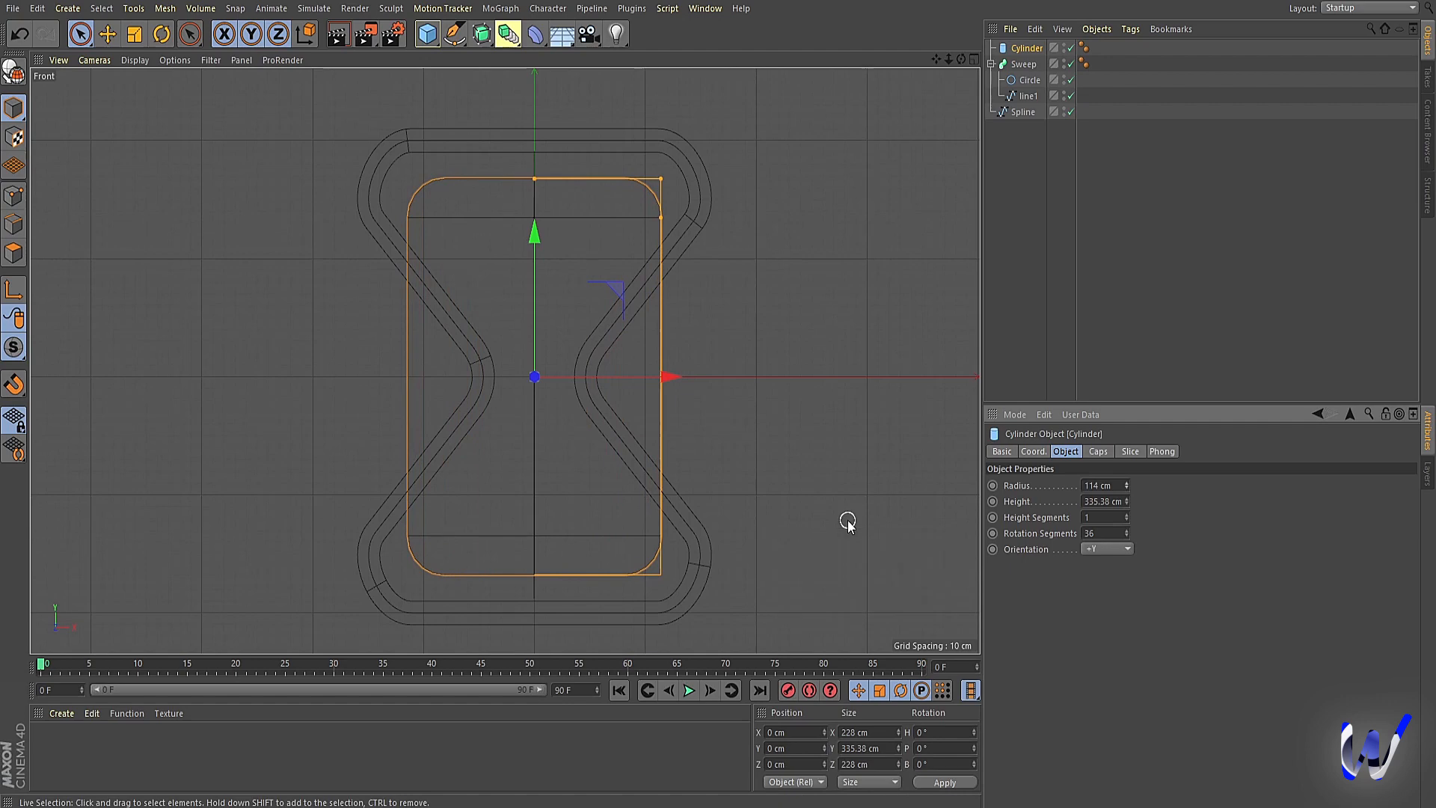
Add a Spline Wrap deformer, nest it under the Cylinder, and collapse the Sweep hierarchy
click(536, 34)
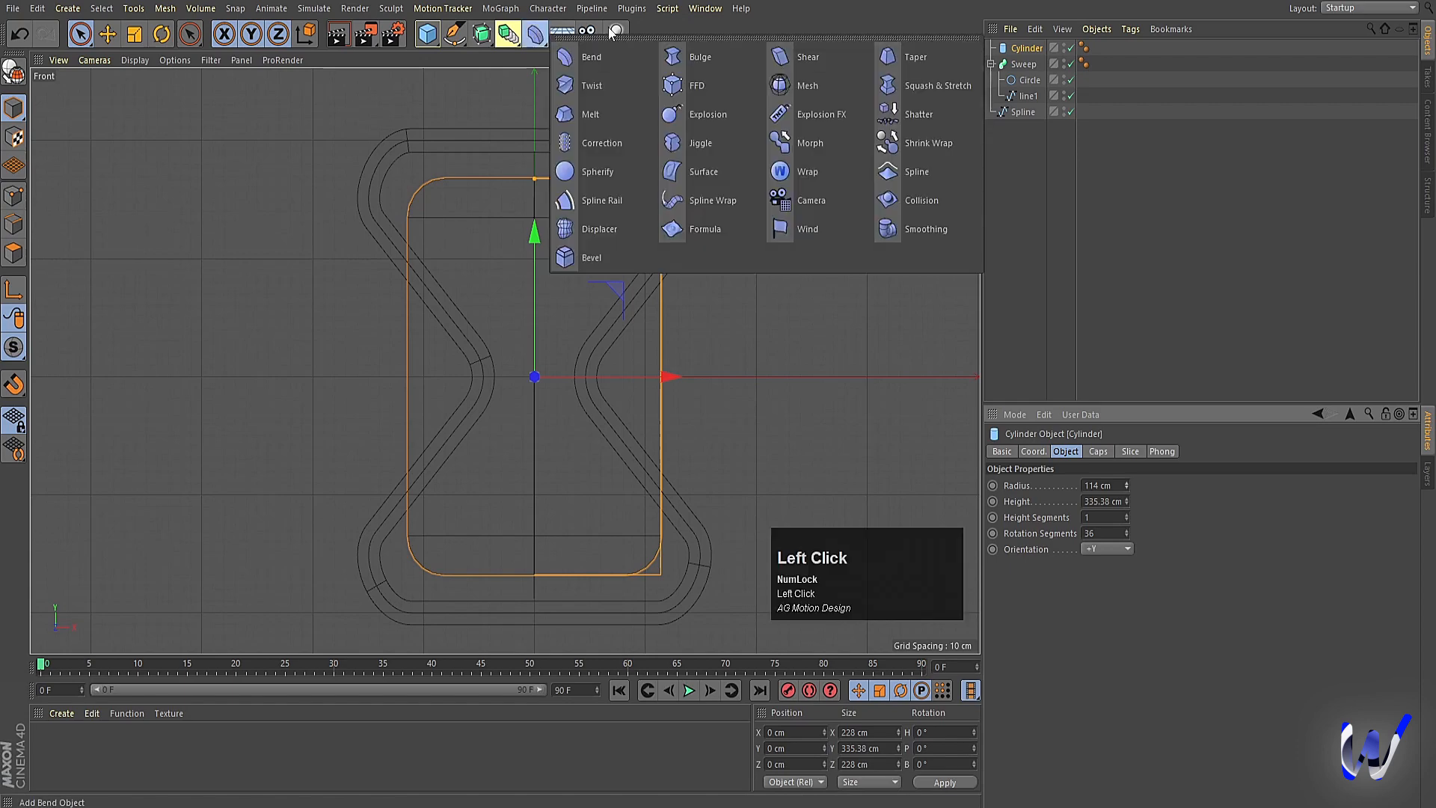
click(711, 204)
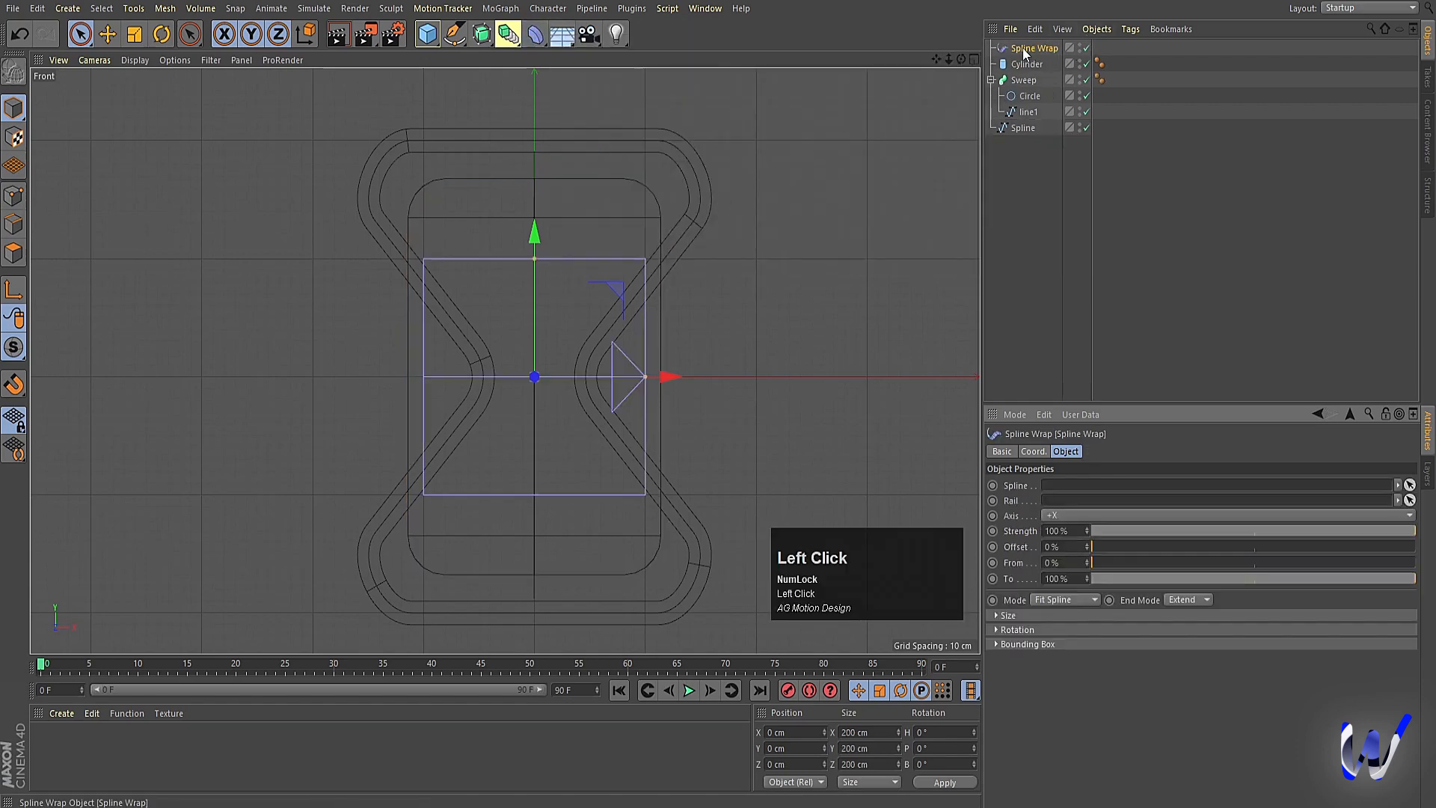
drag(1021, 48, 1025, 64)
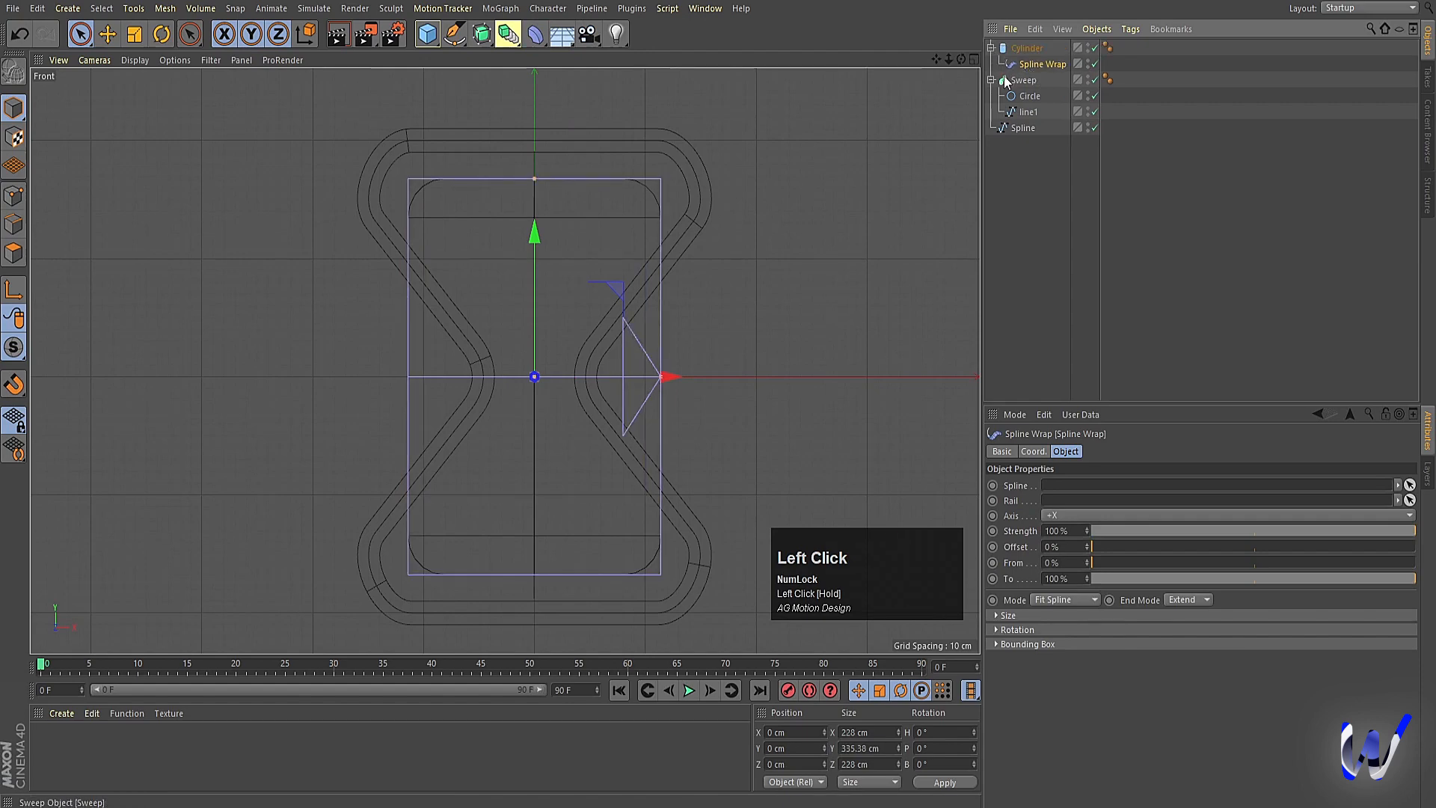
click(991, 80)
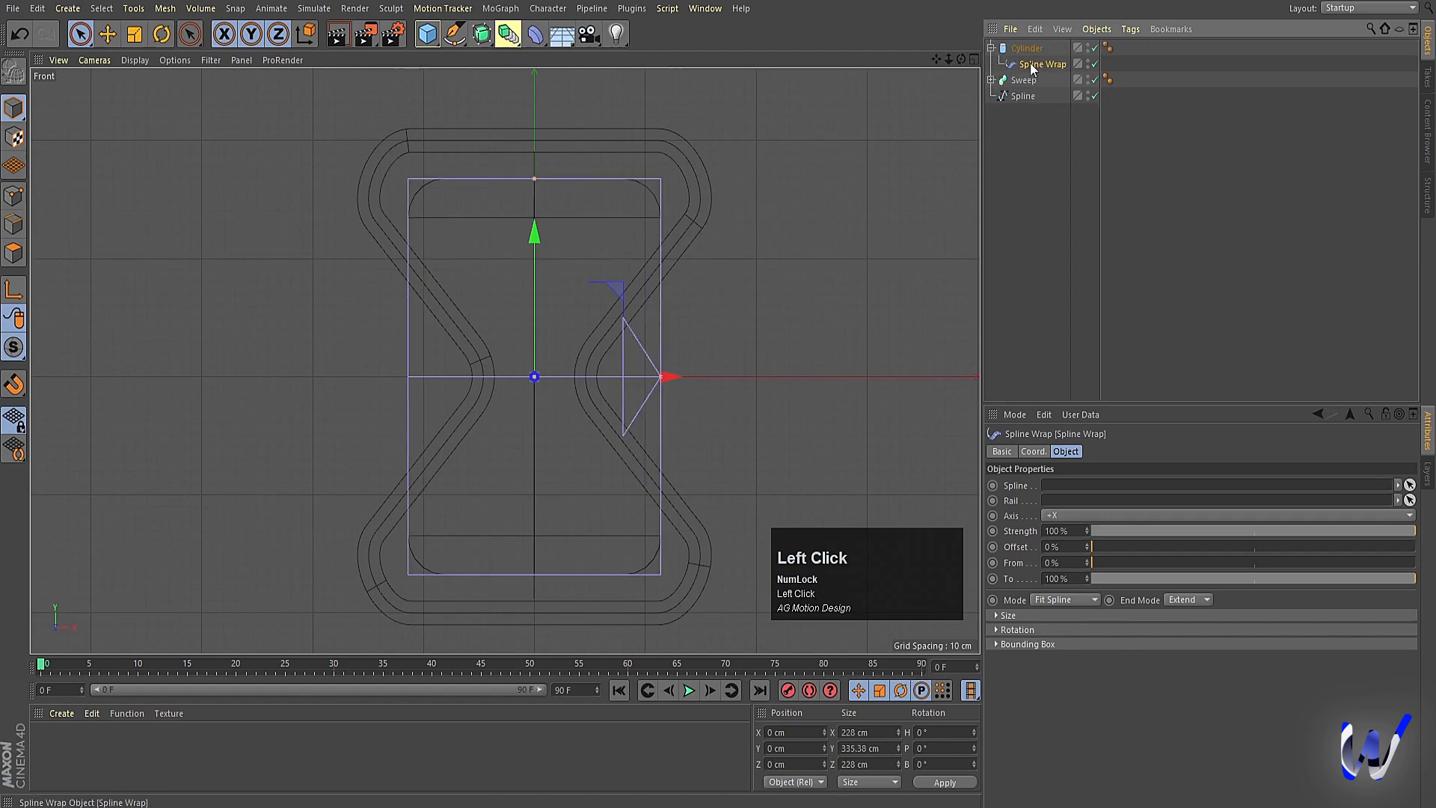
Set the Spline Wrap's axis to +Y and assign the straight vertical Spline as its spline
click(1071, 513)
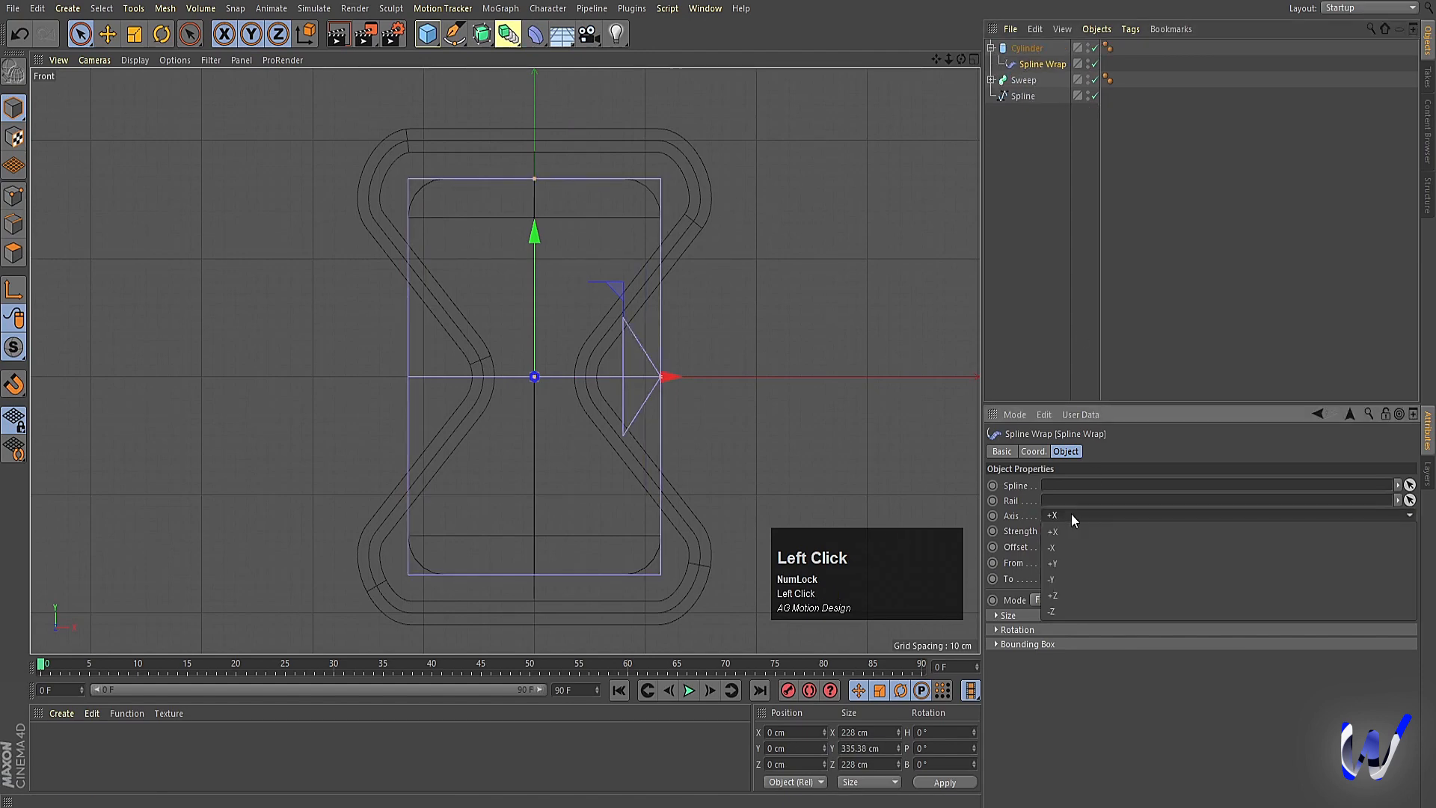
click(1057, 564)
middle_click(641, 310)
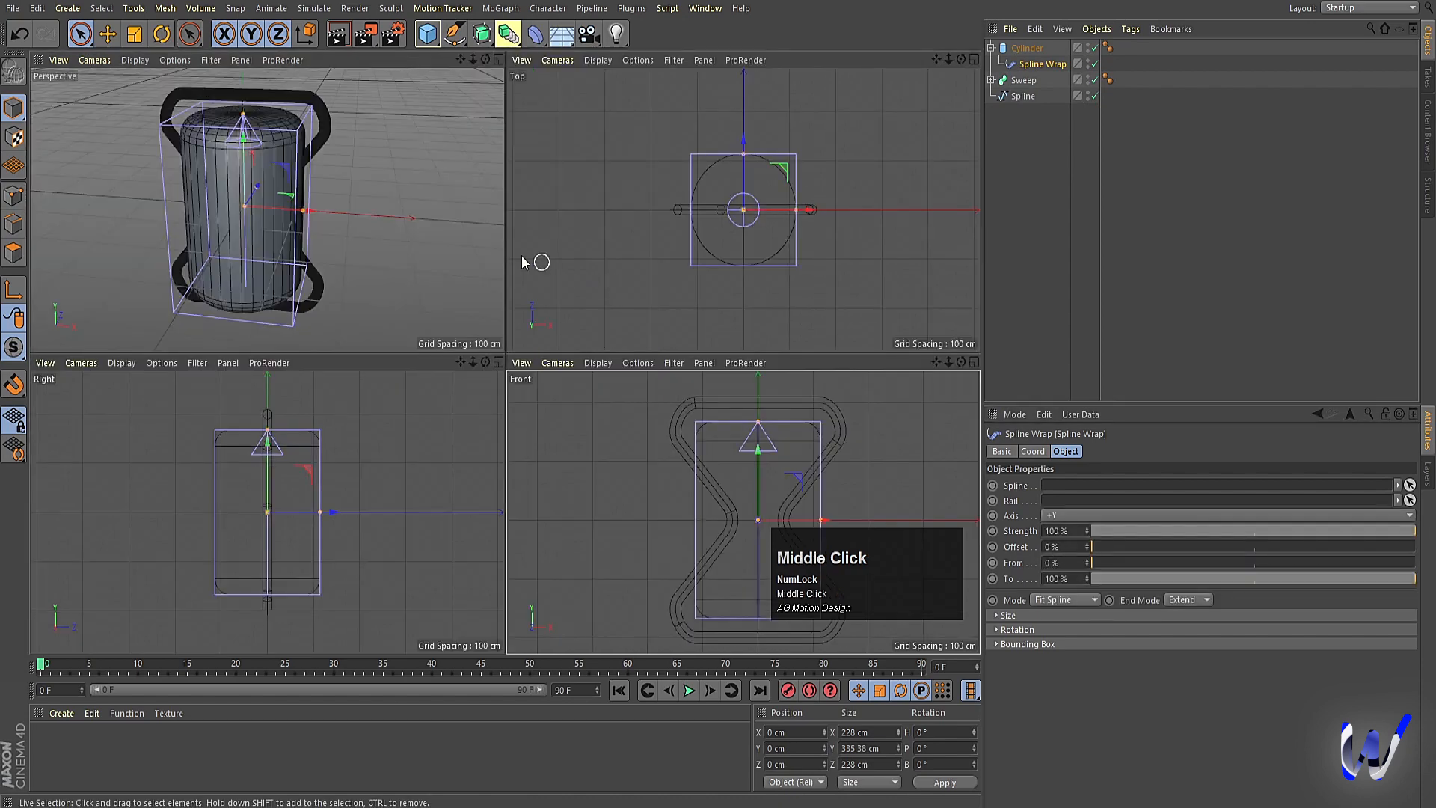
middle_click(276, 199)
click(1043, 65)
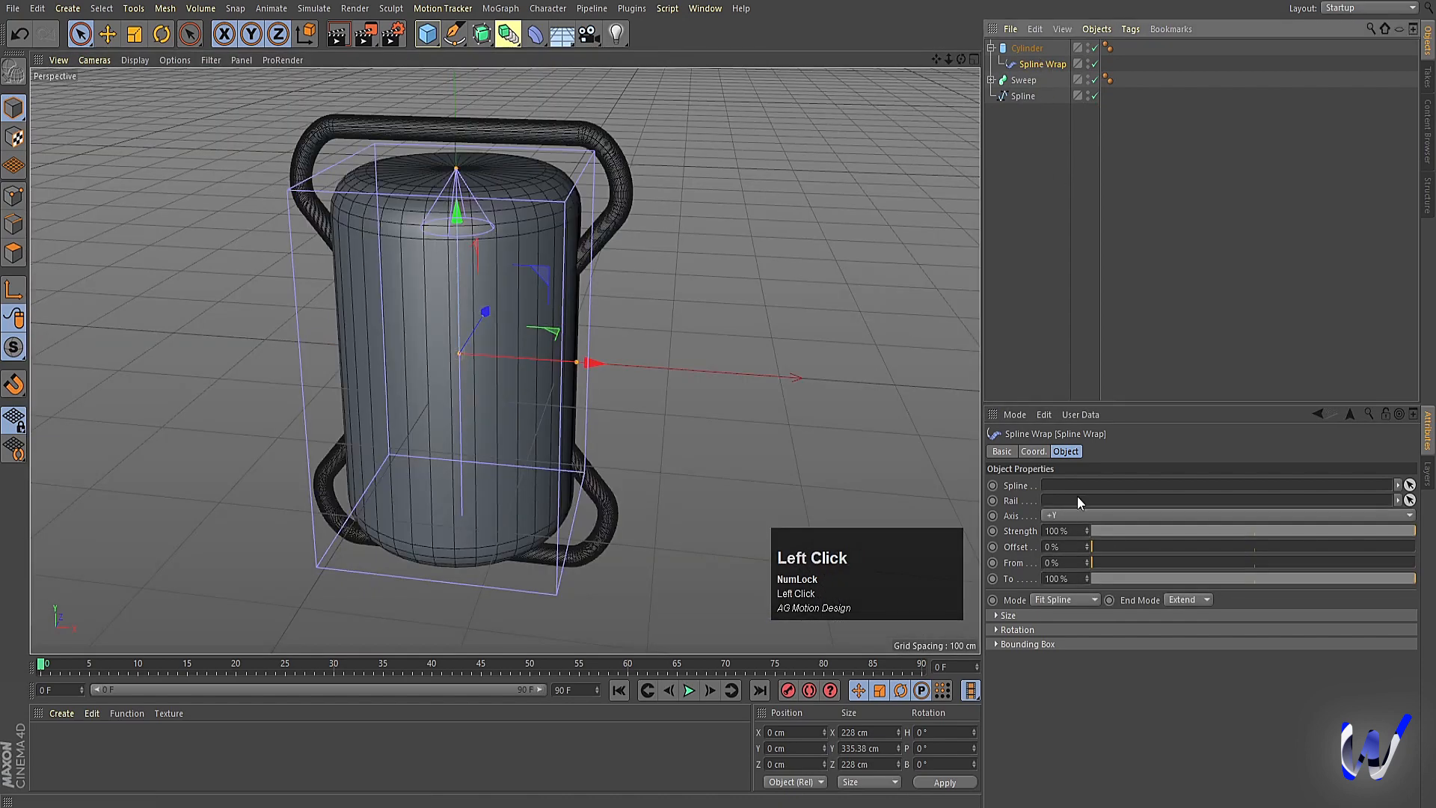
click(1046, 487)
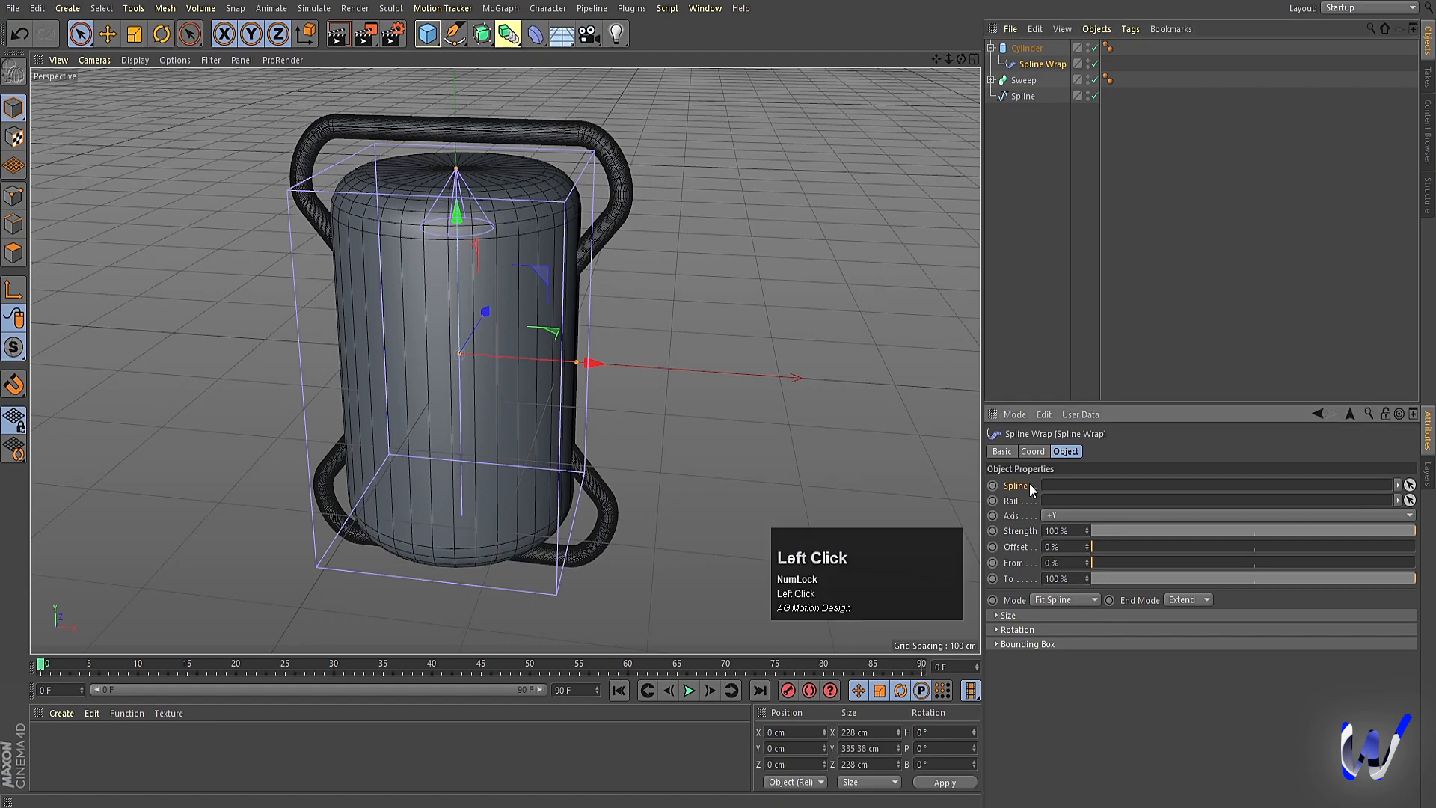
drag(1021, 98, 1075, 494)
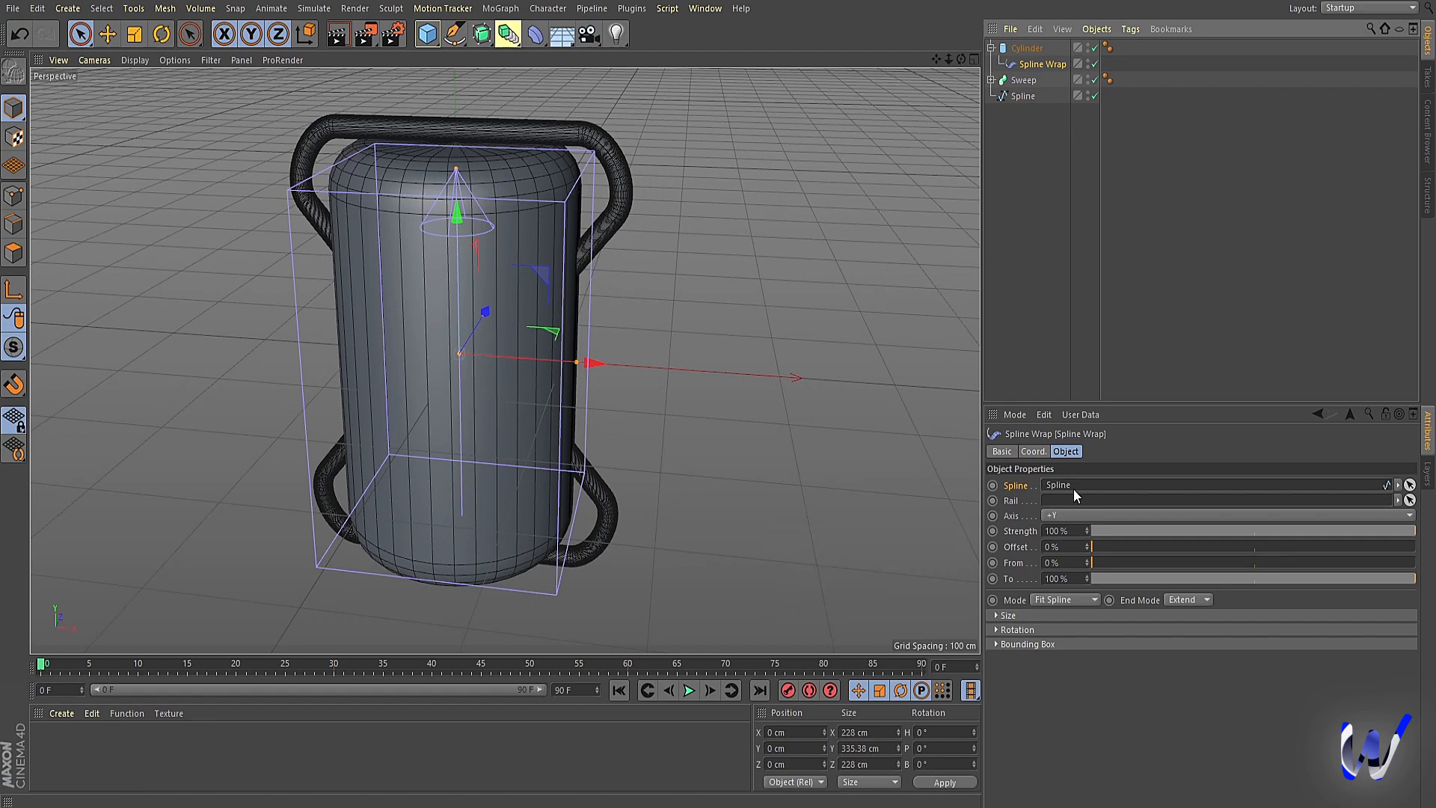
In the Front view, lower the vertical spline's top point to about Y 177 cm
middle_click(551, 310)
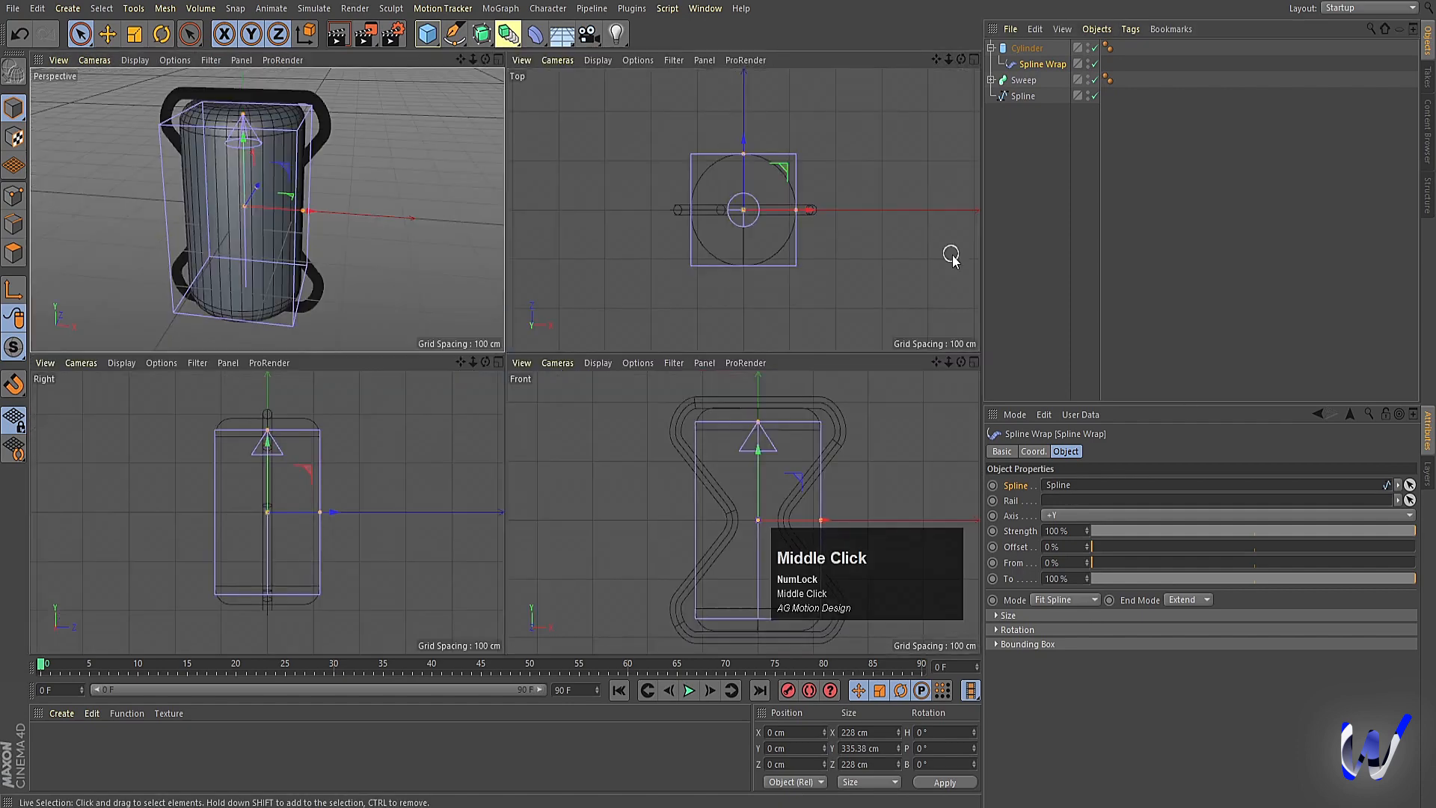
middle_click(724, 461)
click(1023, 95)
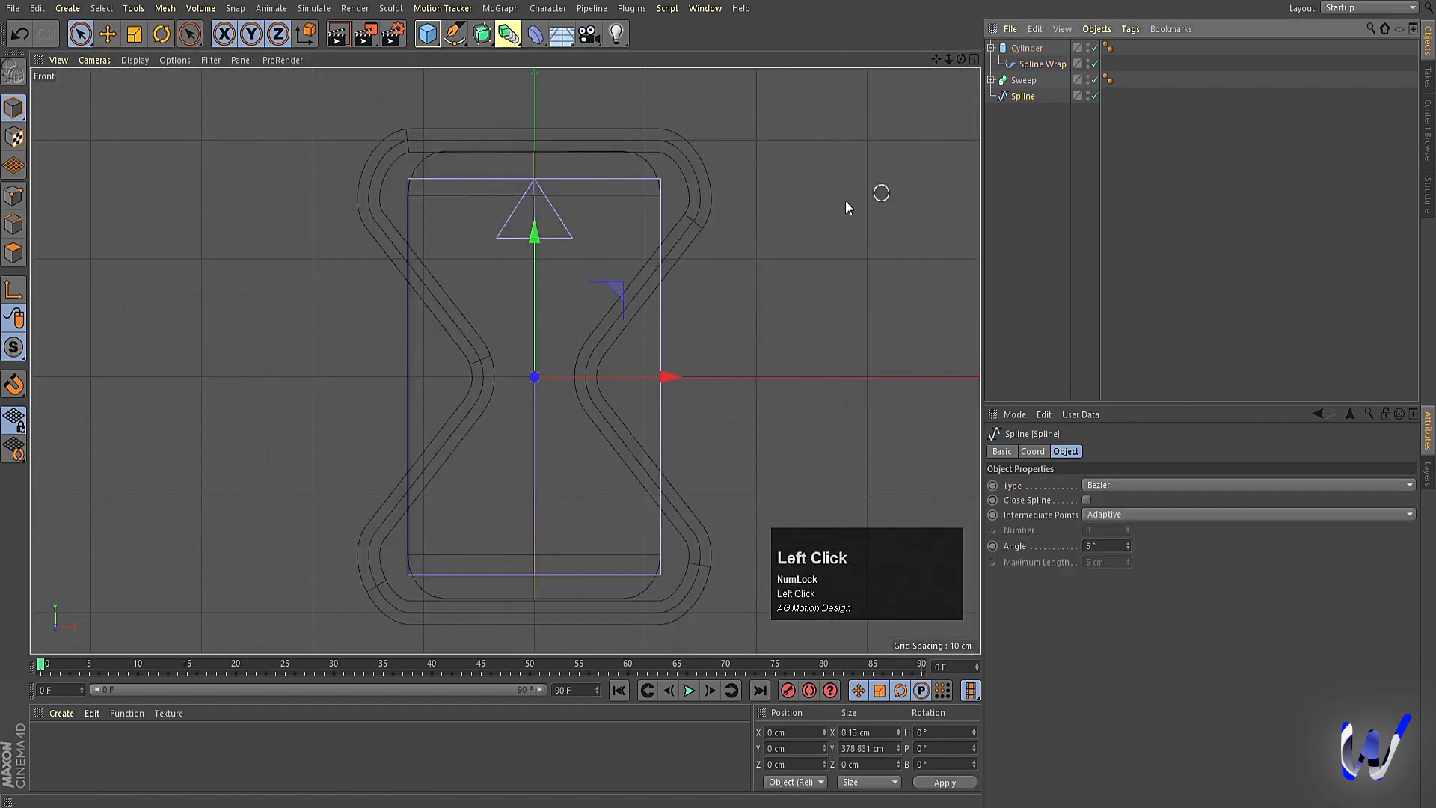
click(11, 198)
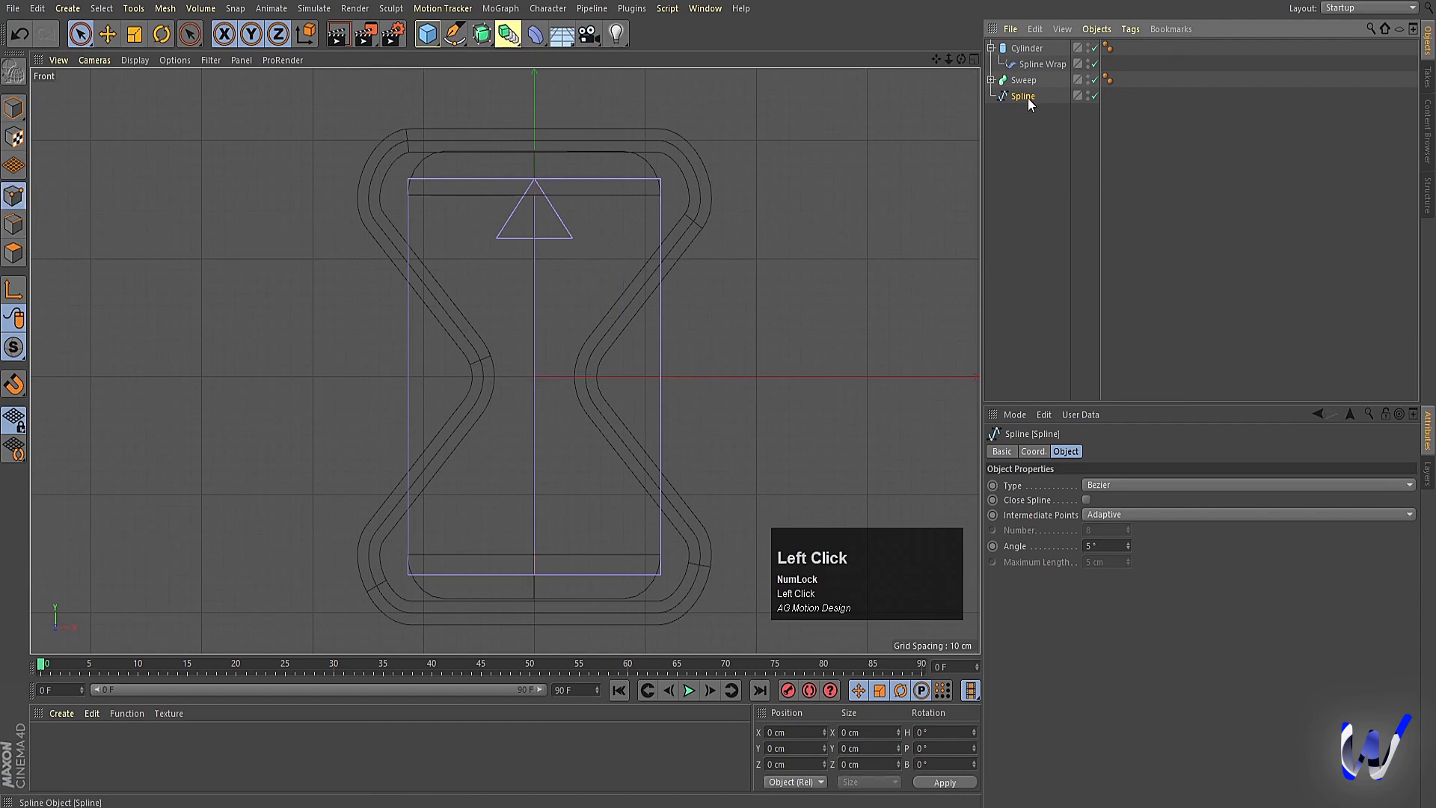
click(538, 152)
drag(536, 75, 536, 88)
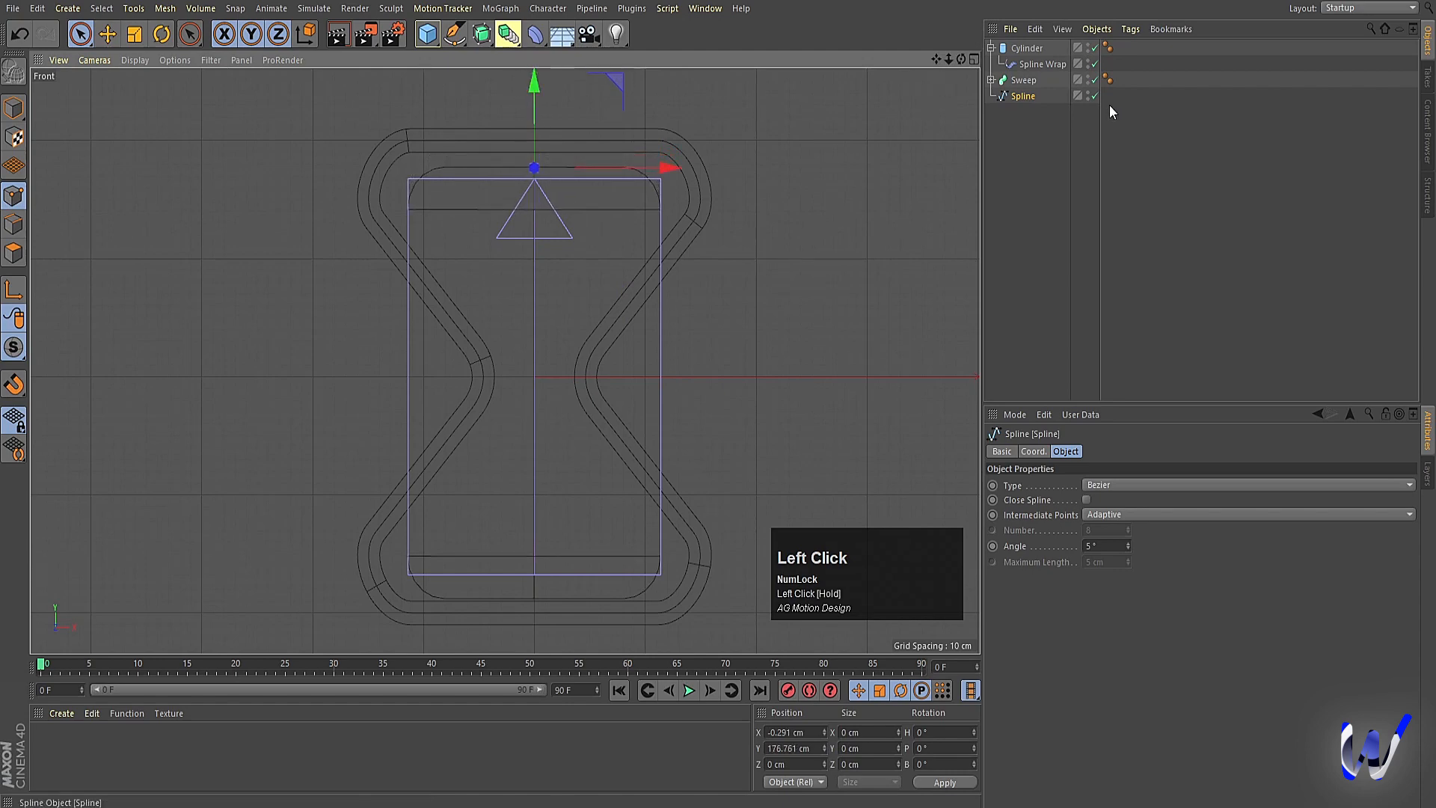
Raise the vertical spline's bottom point to about Y -174 cm and check the wrapped cylinder in Perspective
click(528, 601)
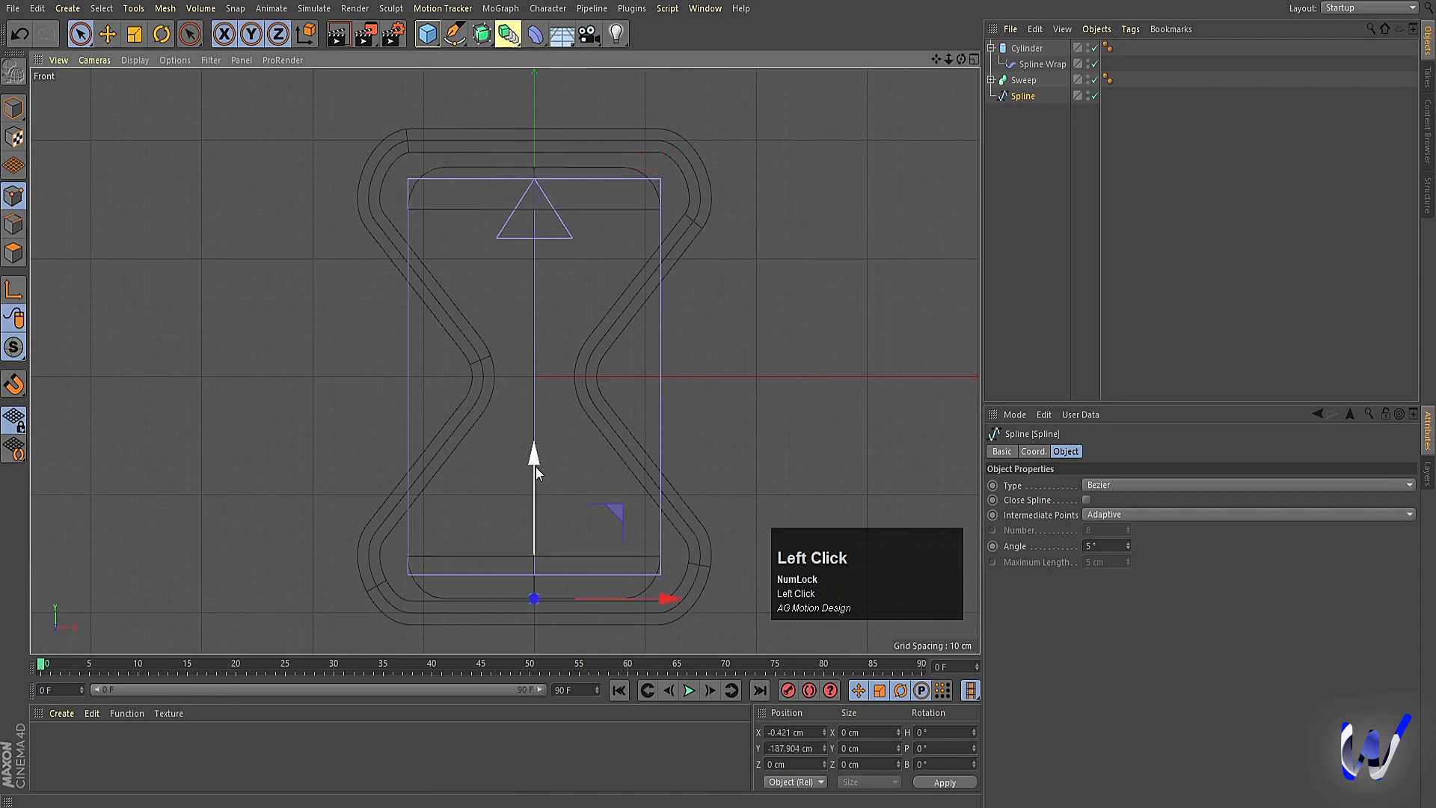
drag(535, 466, 529, 447)
middle_click(564, 474)
middle_click(297, 286)
scroll(337, 290, down, 3)
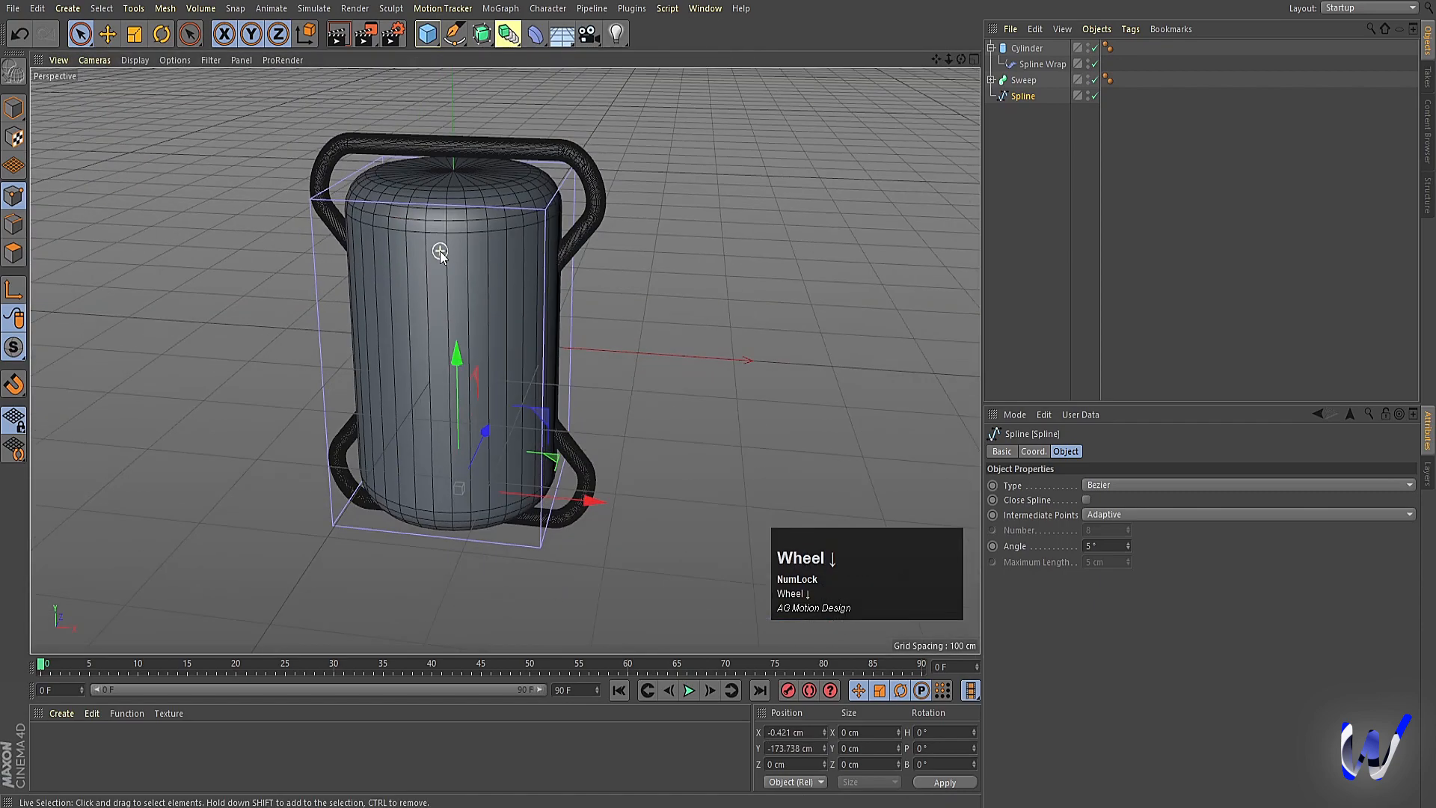
alt+drag(416, 407, 419, 337)
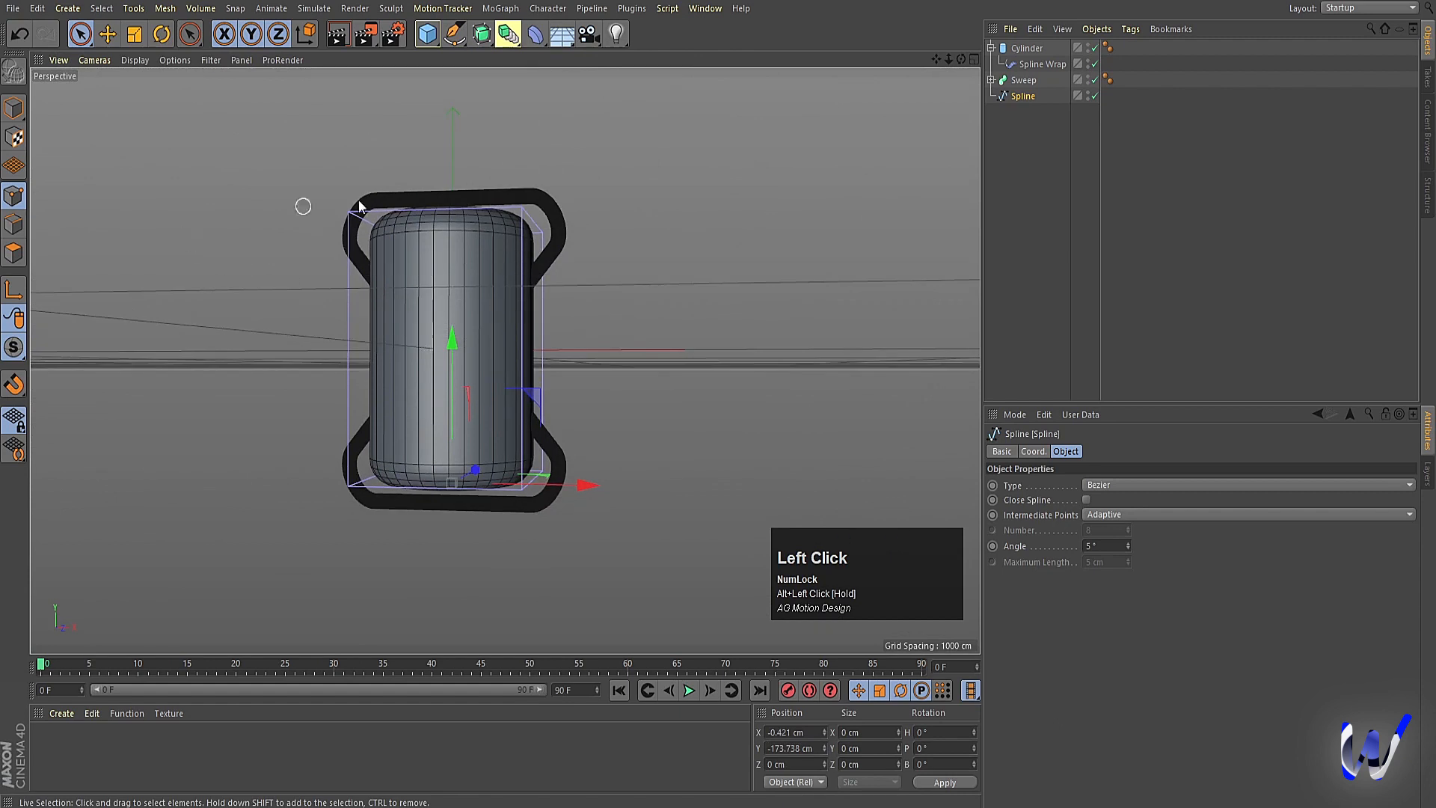
Set the cylinder's cap fillet segments to 8
click(1044, 47)
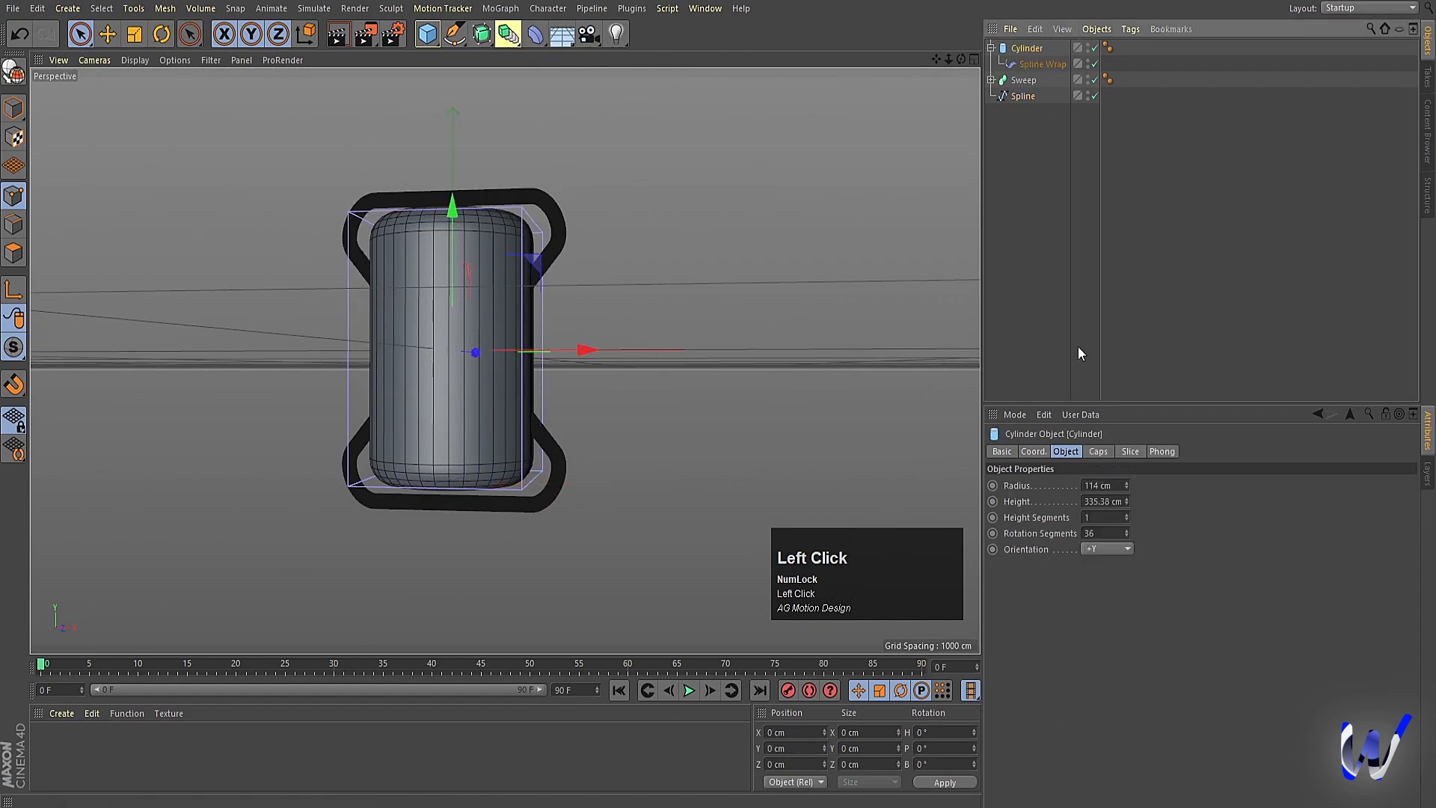
click(1098, 452)
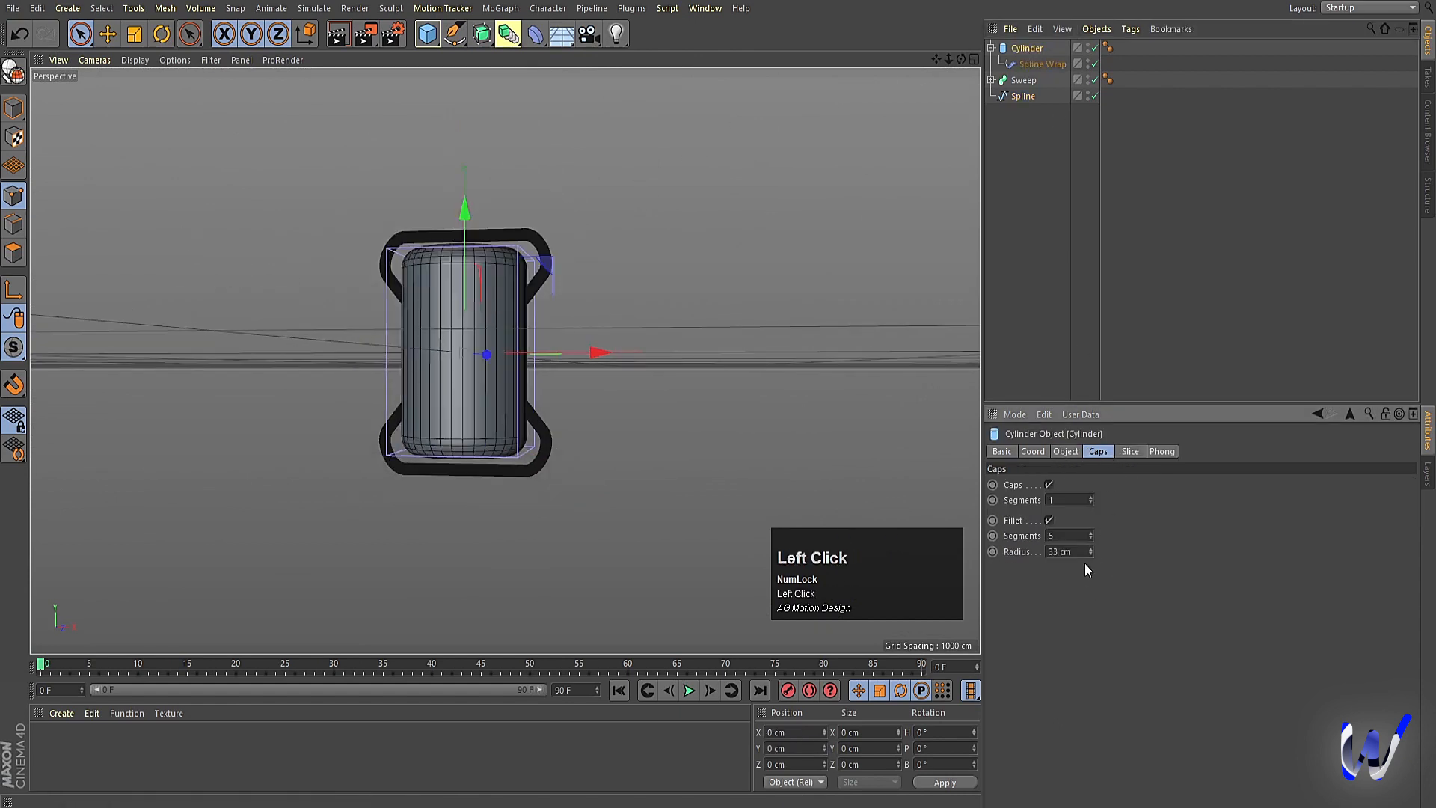
click(1089, 536)
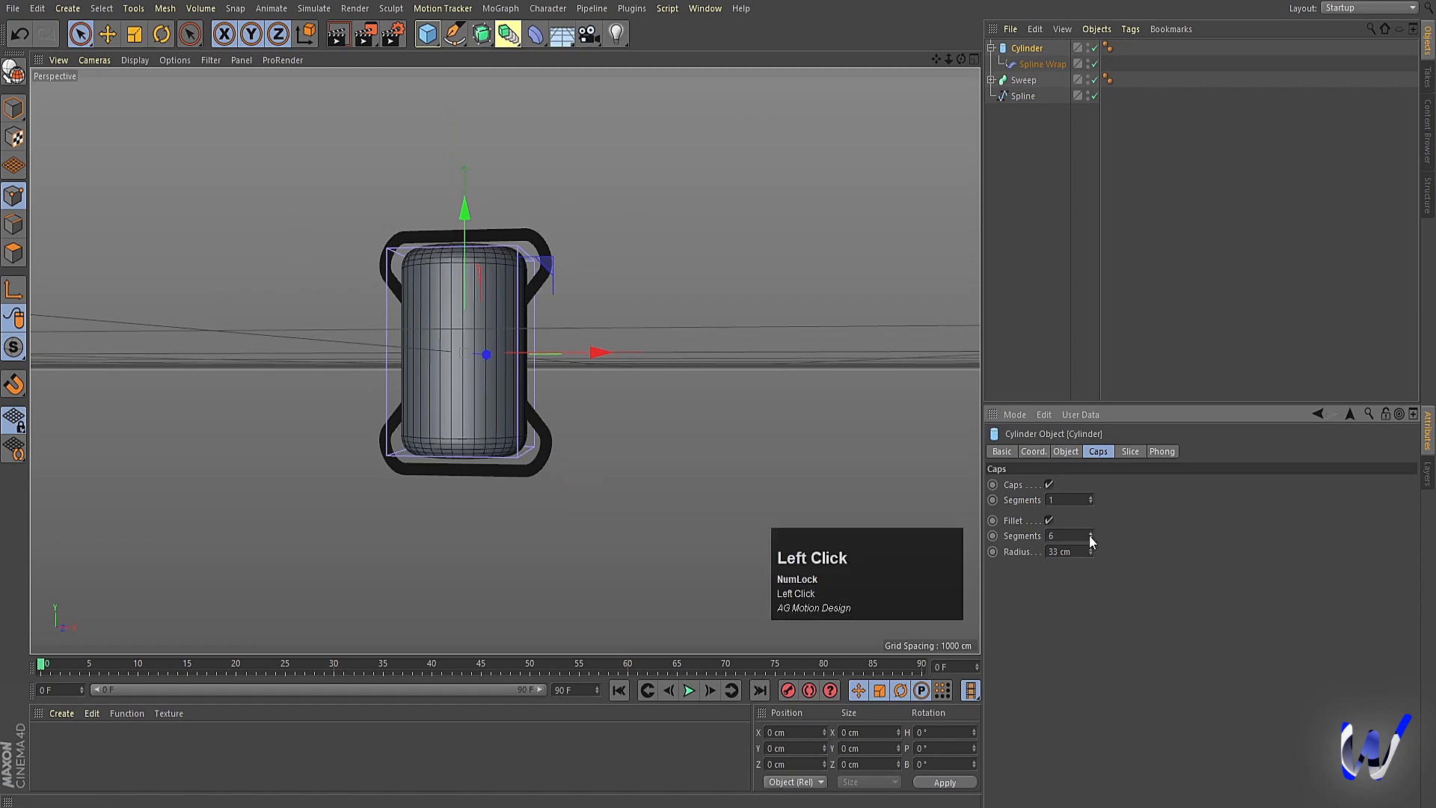
click(1089, 536)
click(1089, 536)
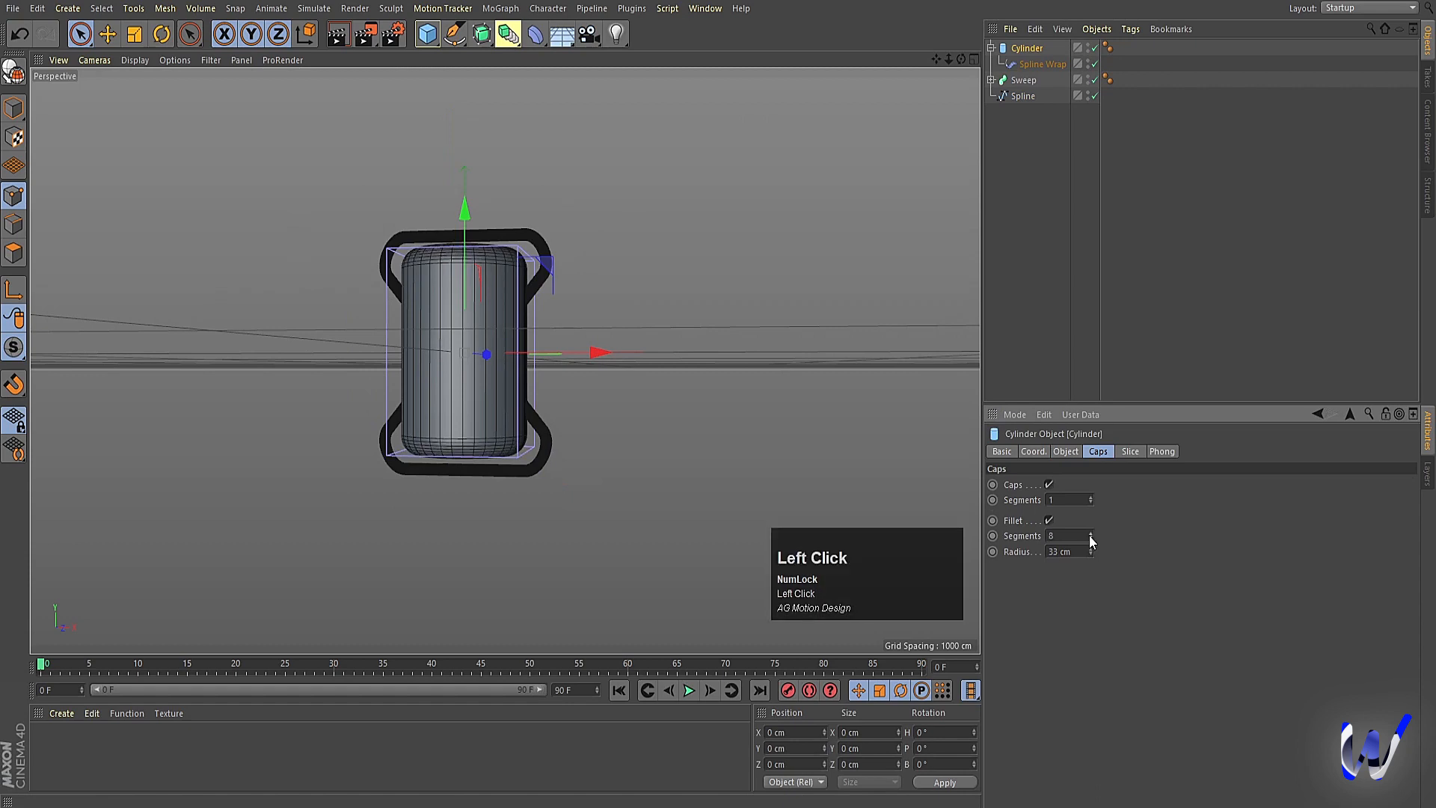
Set the cylinder's height segments to 28
click(1065, 452)
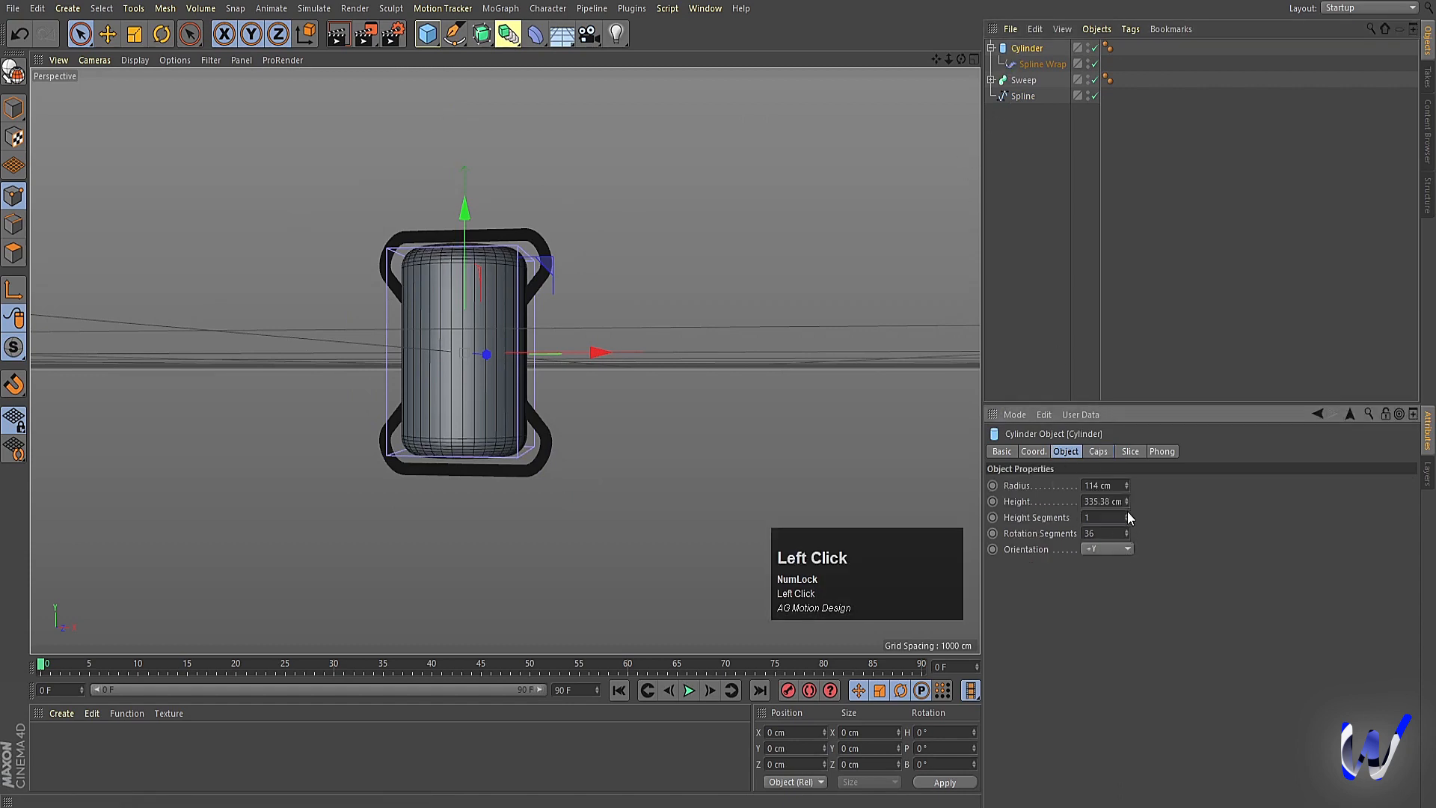
drag(1127, 513, 1127, 513)
scroll(459, 258, up, 3)
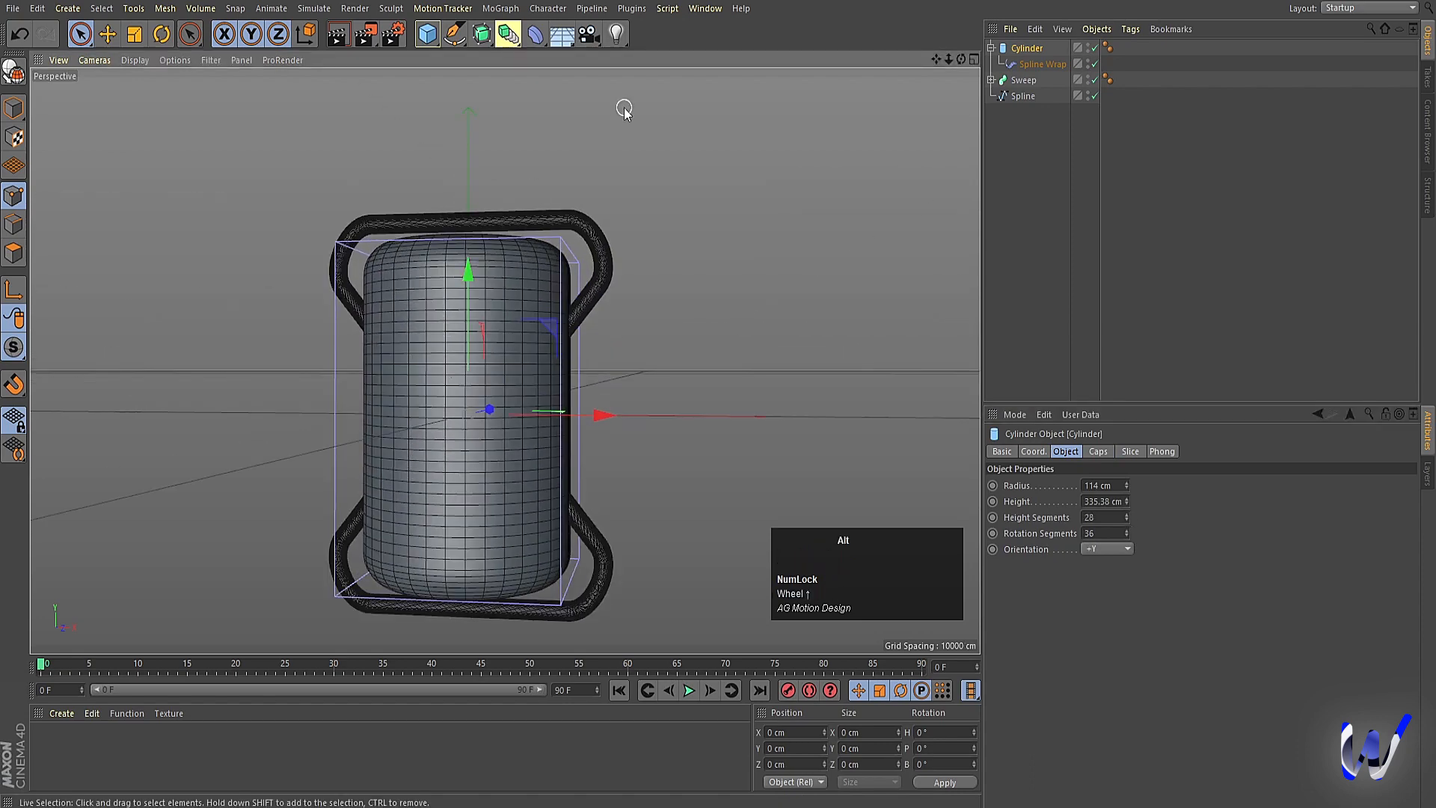
Add a Bulge deformer as a child of the Cylinder below the Spline Wrap and fit it to its parent
click(534, 33)
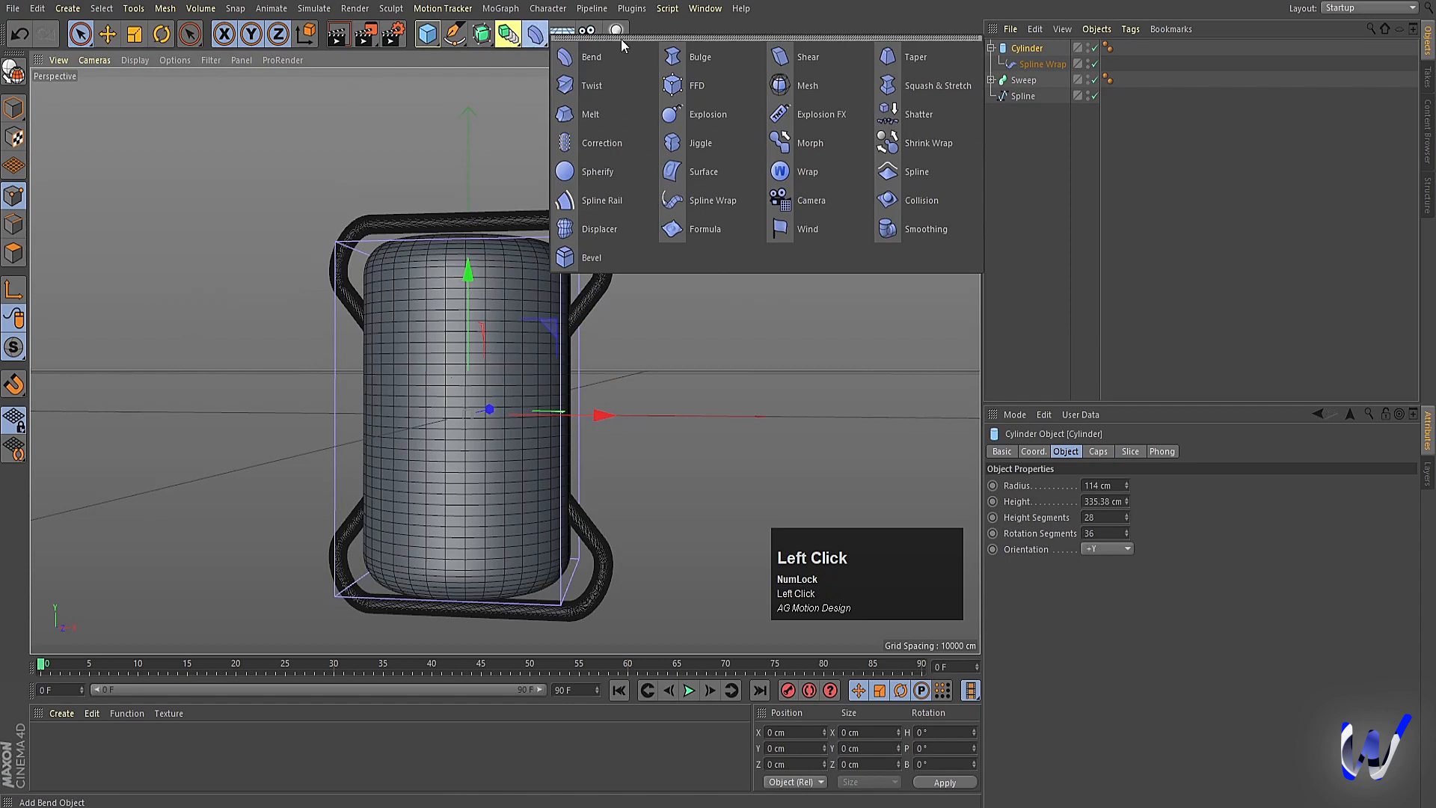
click(692, 57)
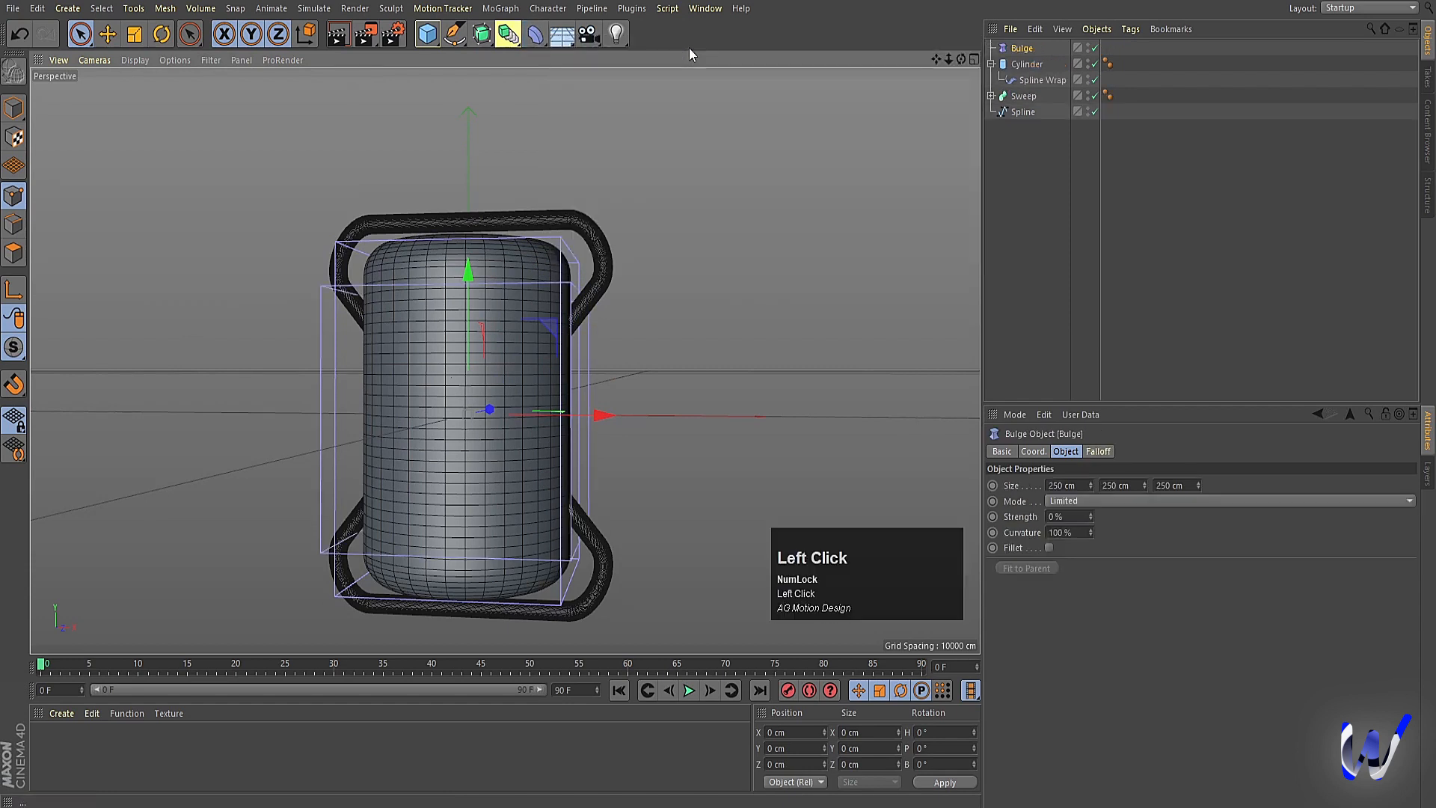
drag(1021, 47, 1027, 88)
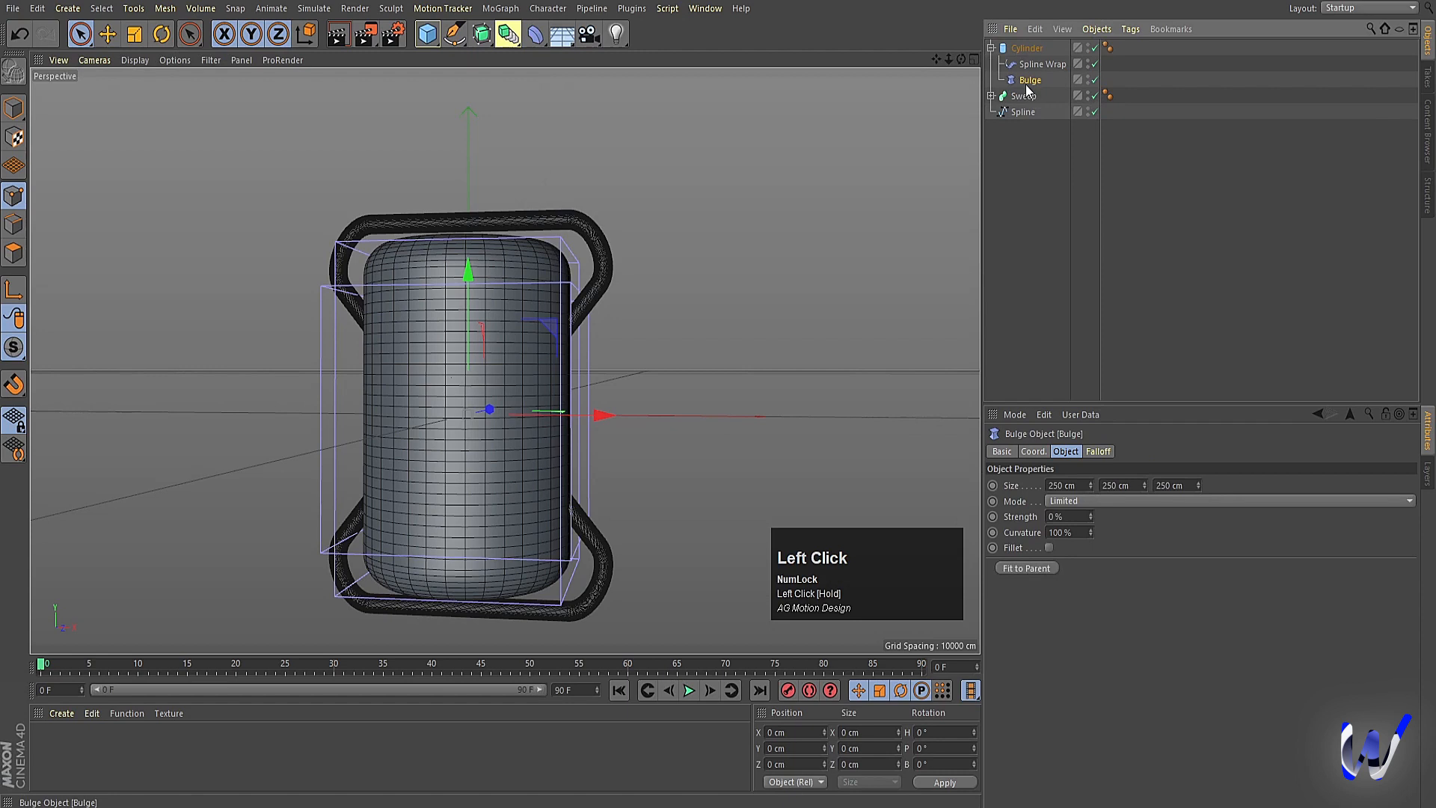
click(1013, 572)
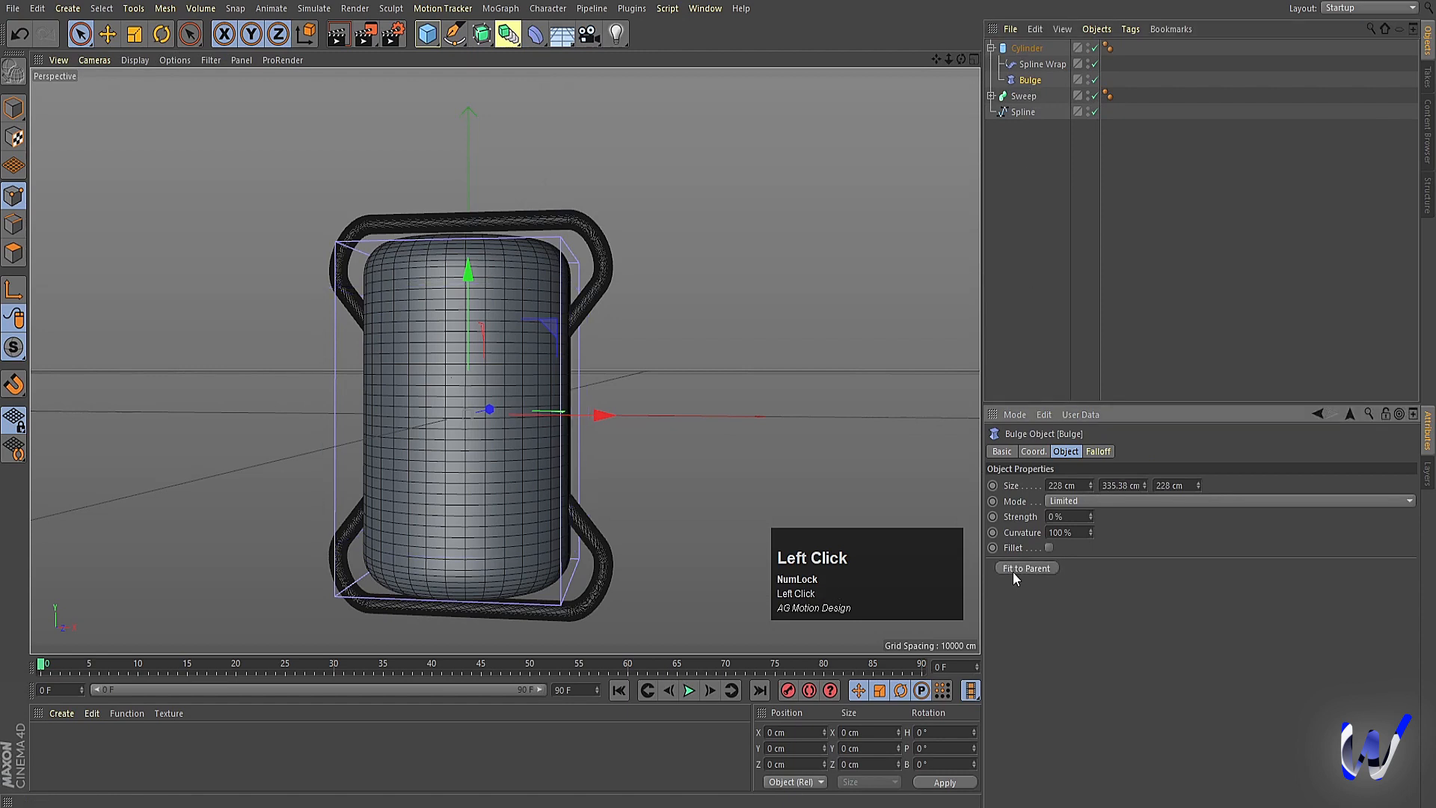
Set the Bulge's strength to -77 % and enable its Fillet option to pinch the cylinder's waist
middle_click(565, 311)
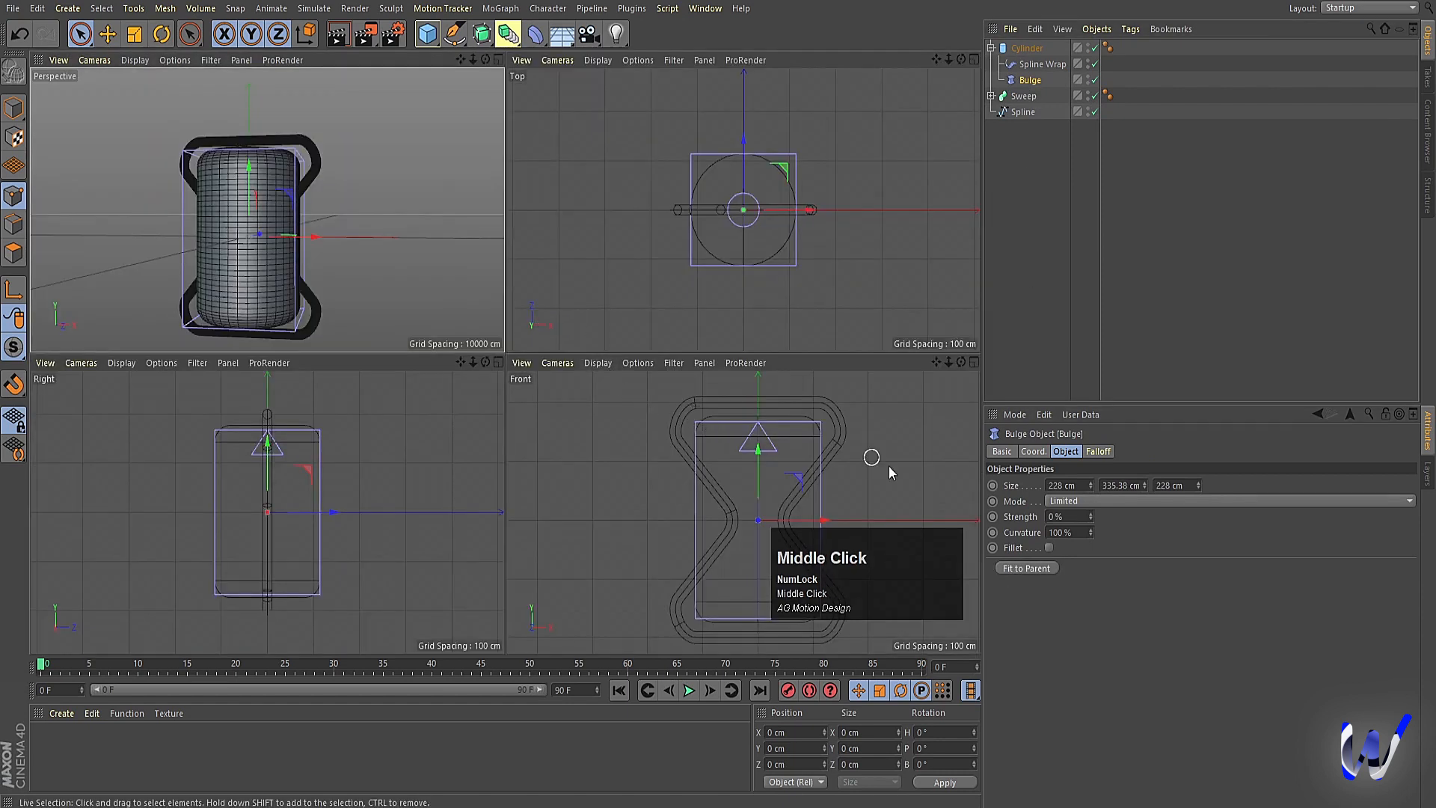
drag(1091, 517, 1090, 563)
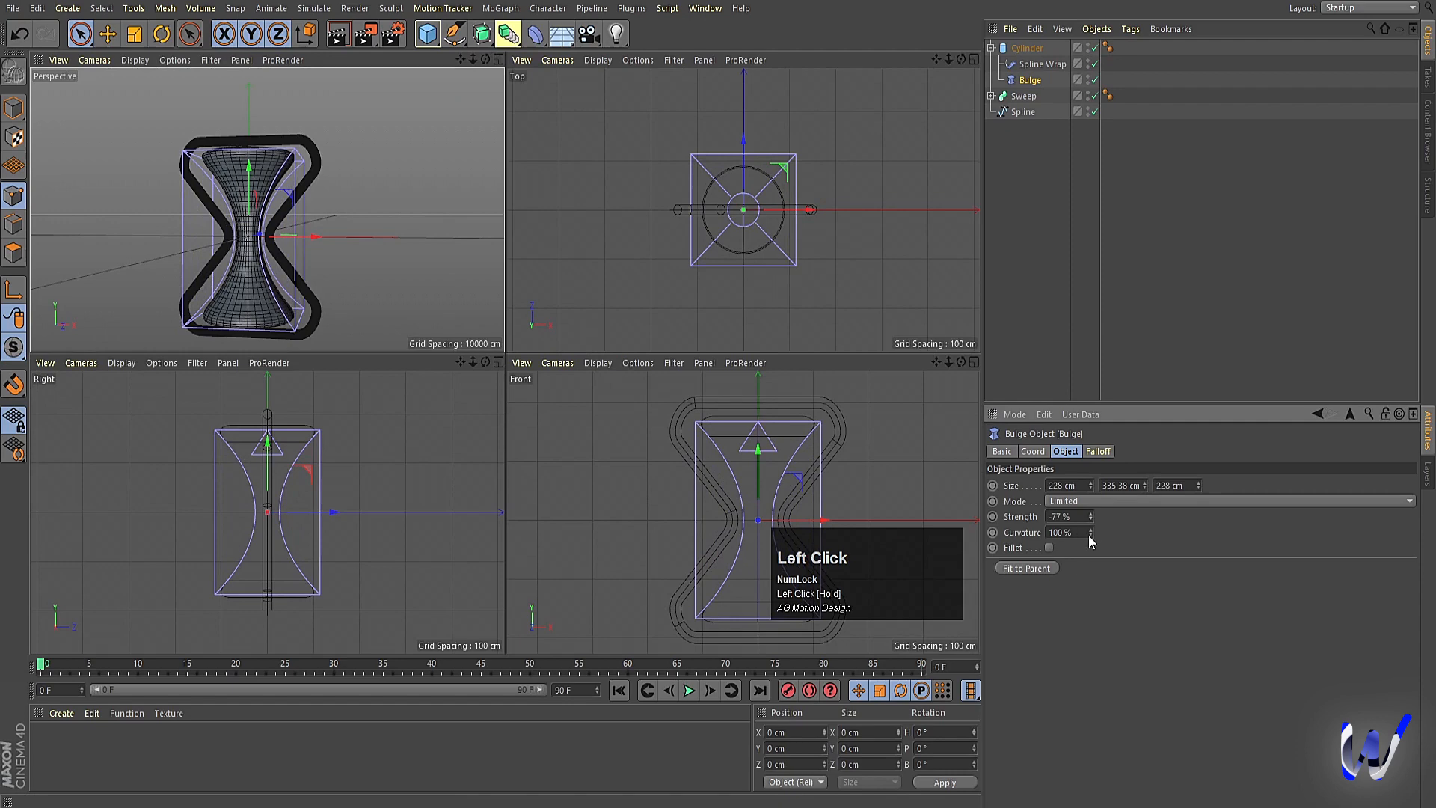
click(1049, 548)
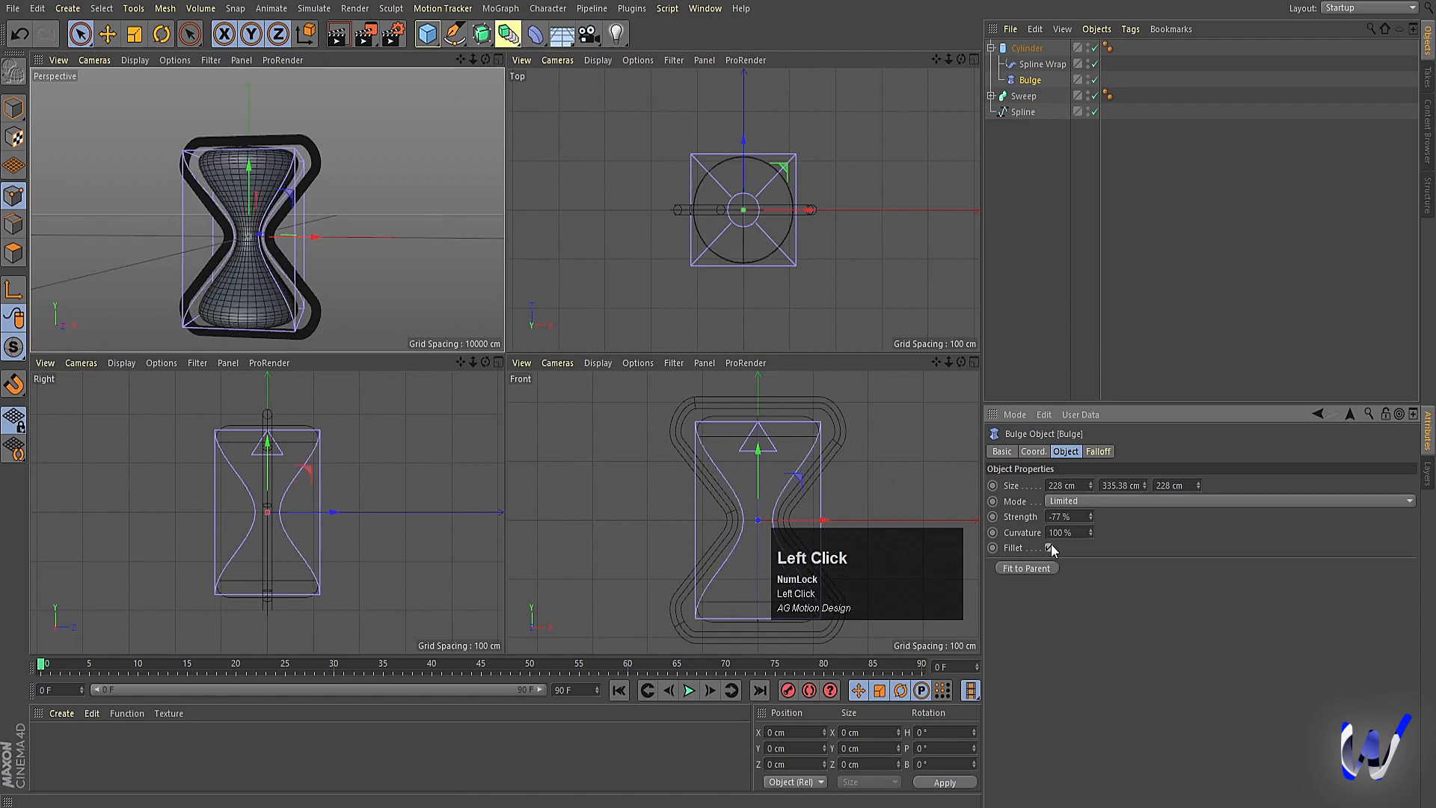
middle_click(307, 243)
alt+drag(477, 419, 487, 542)
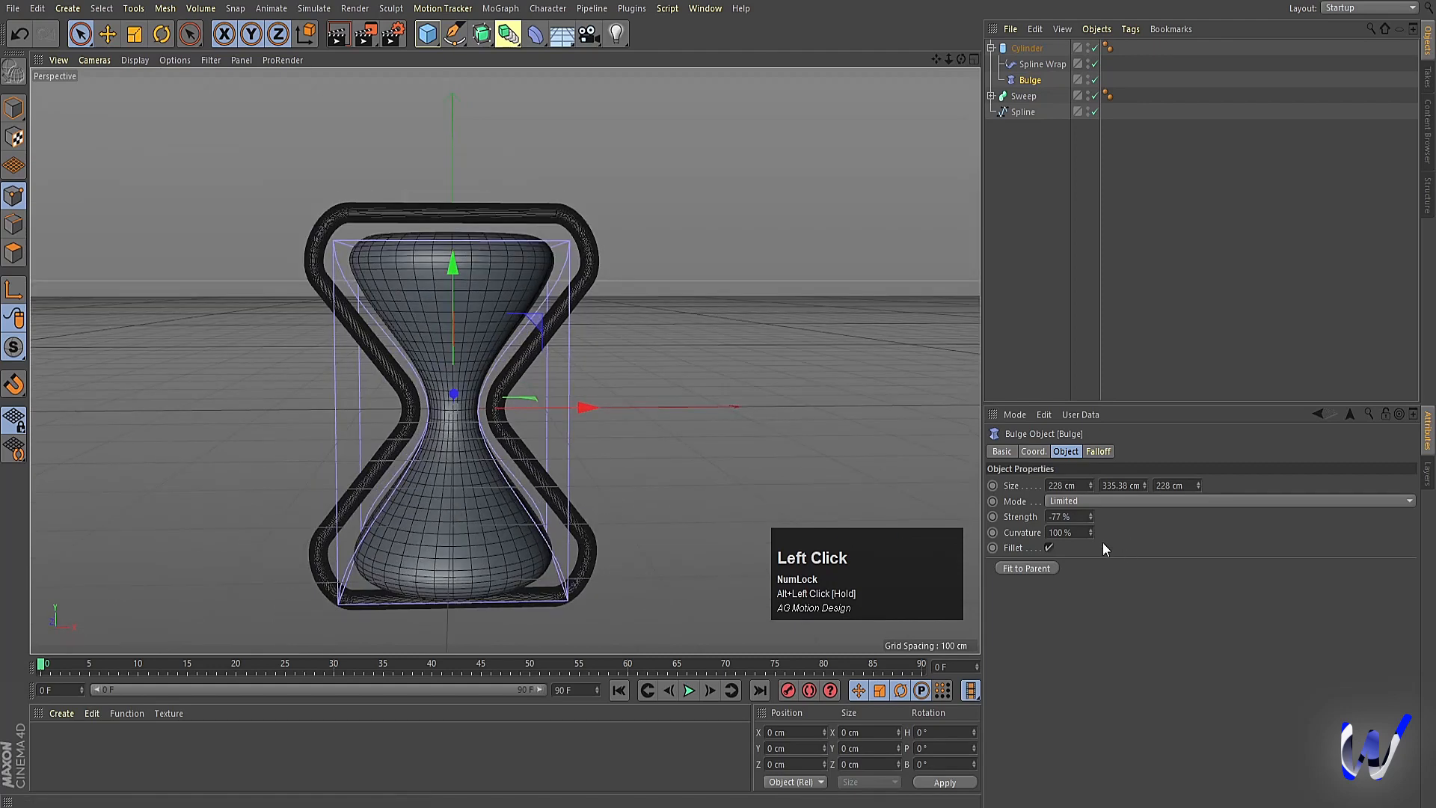
Undo the Bulge's curvature change and set its strength to -86 %
key(ctrl+z)
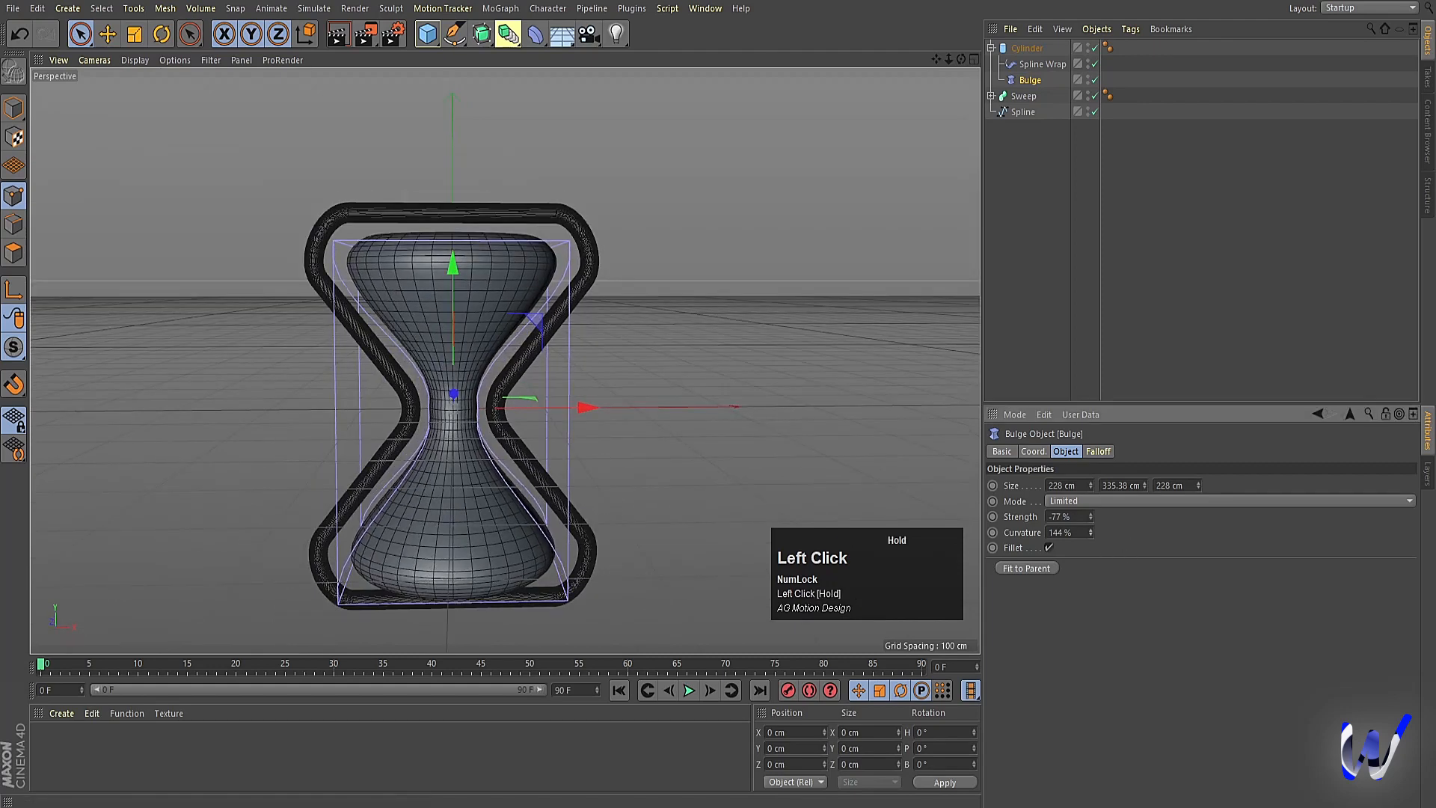
key(ctrl+z)
click(1089, 519)
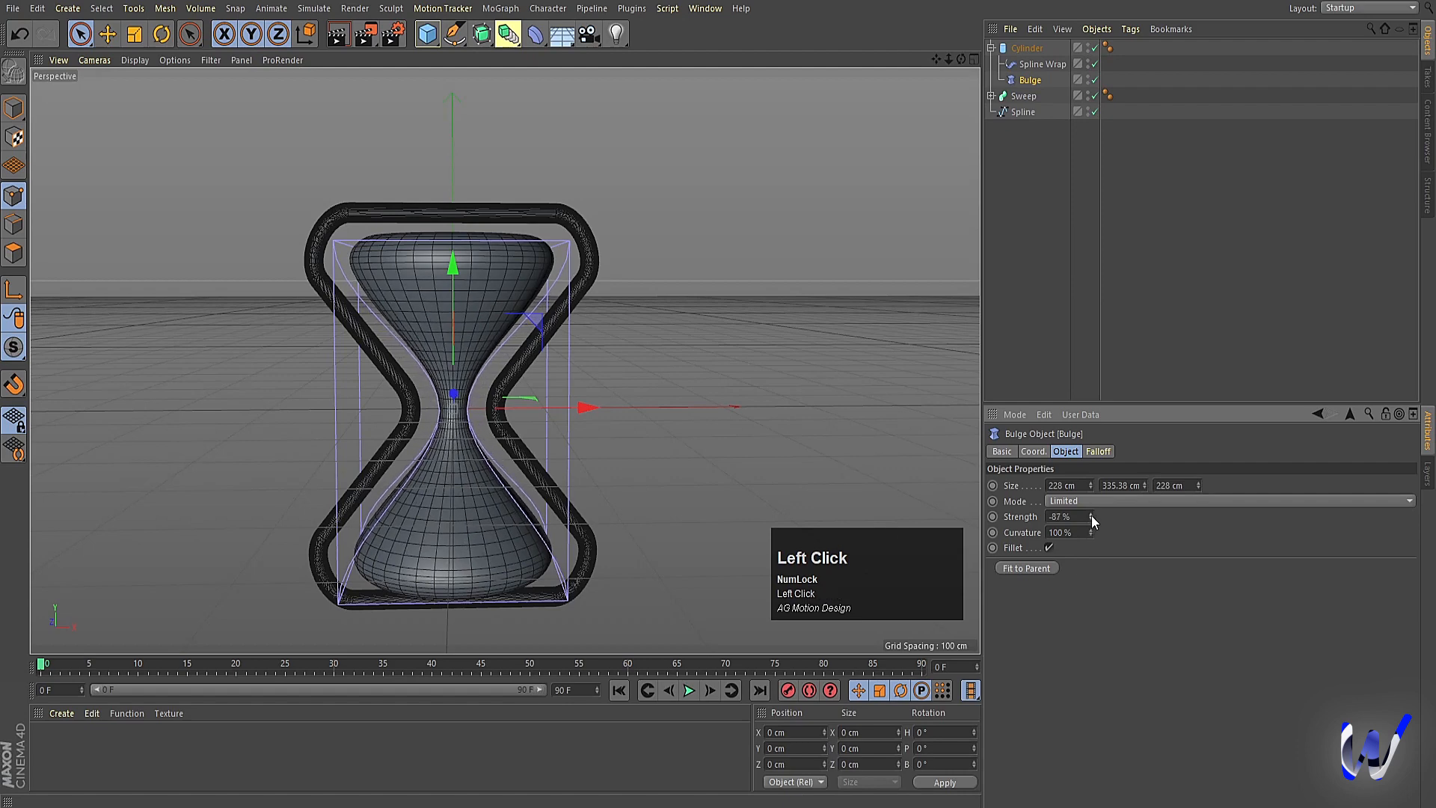
click(1092, 515)
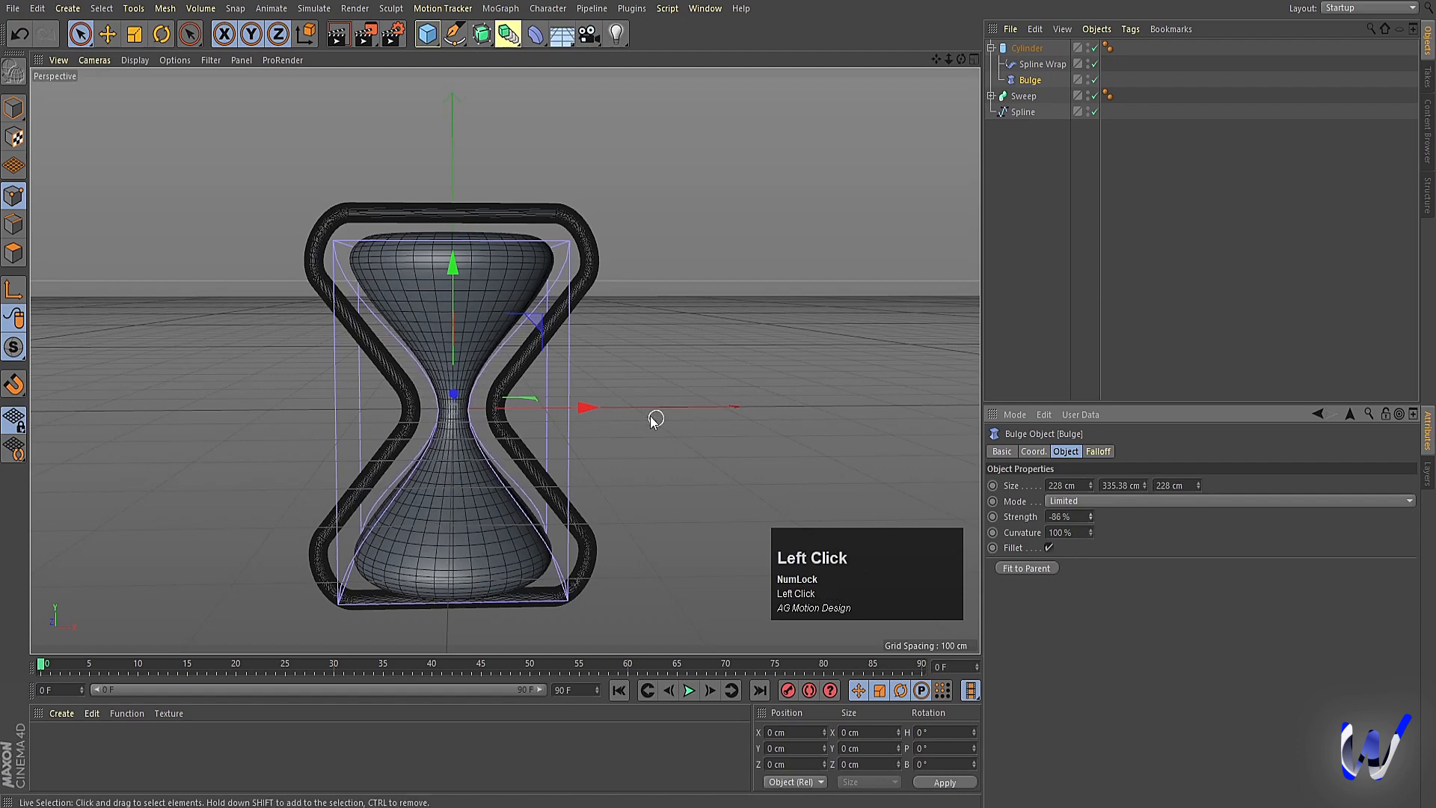
Set the Spline Wrap's To value to 50 %, and try raising From to 15 % before undoing it
click(1227, 213)
click(1042, 64)
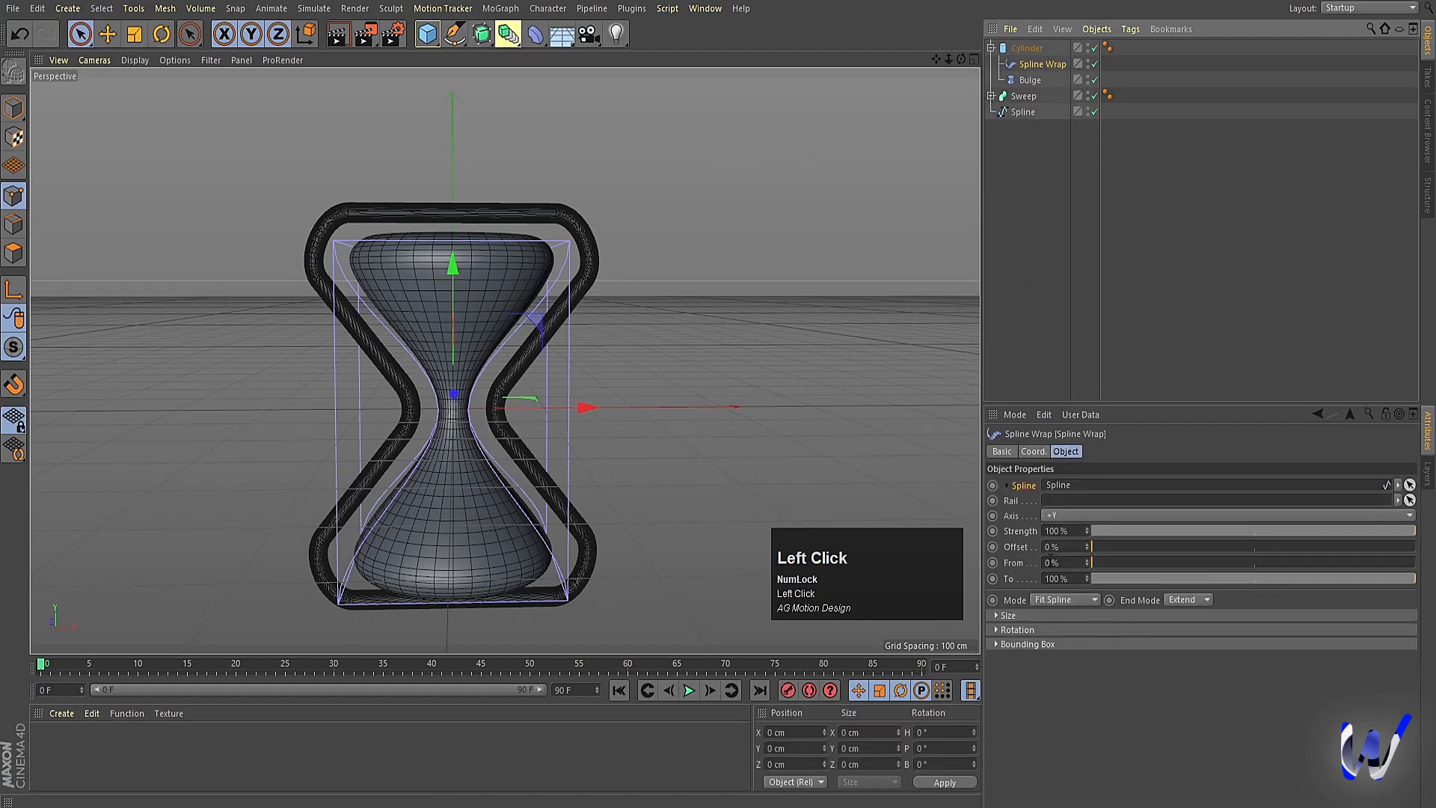
click(1023, 51)
click(1031, 65)
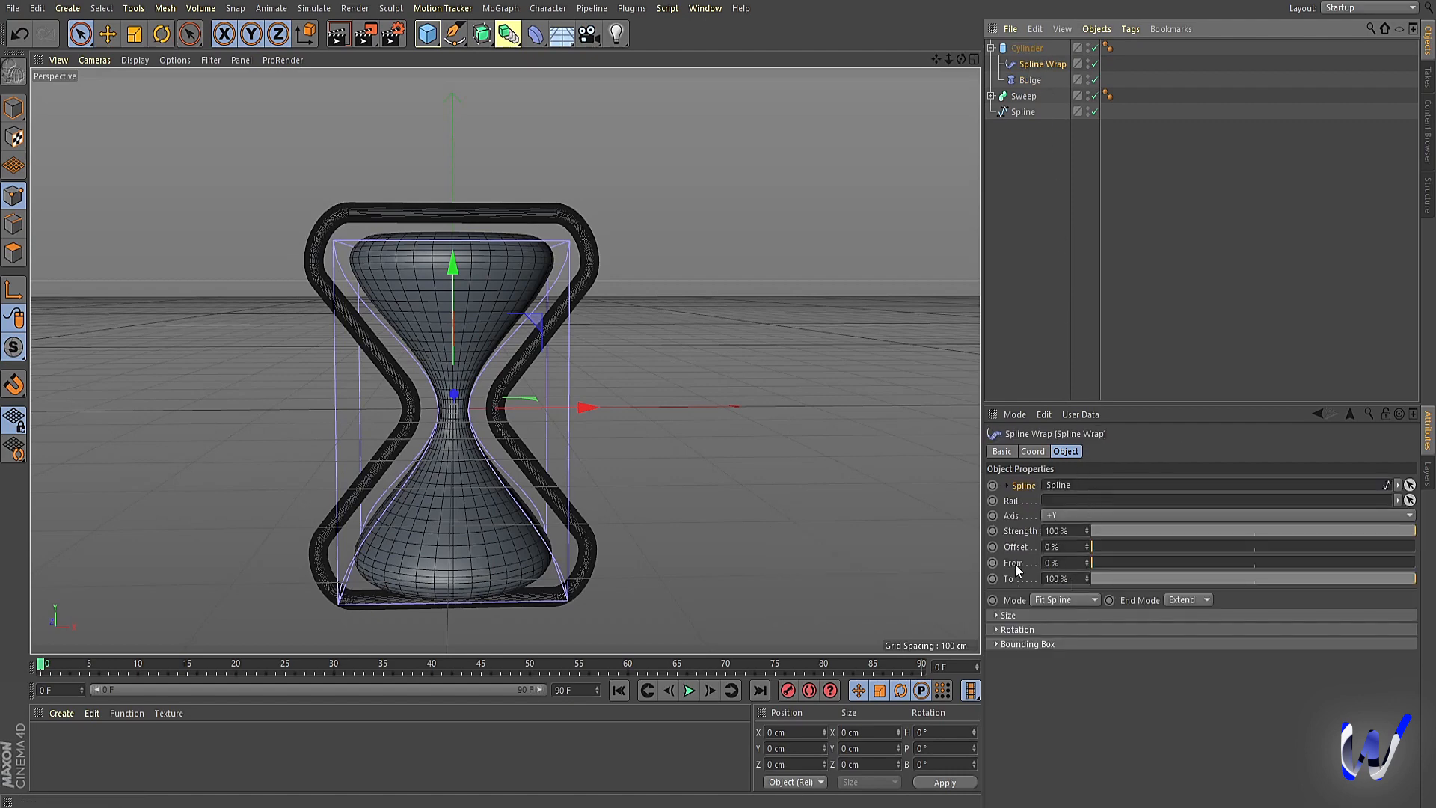
click(1064, 581)
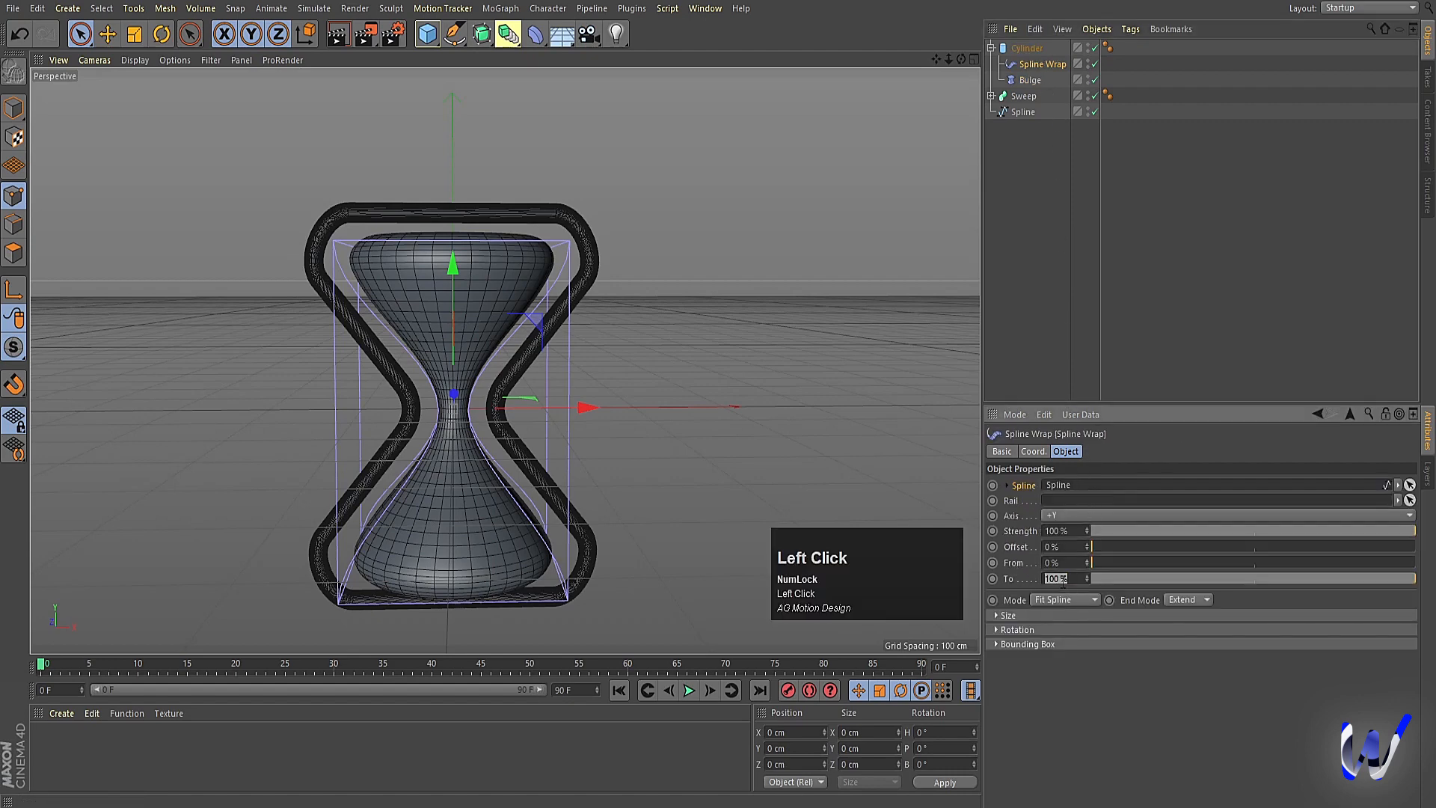
text(50)
key(Return)
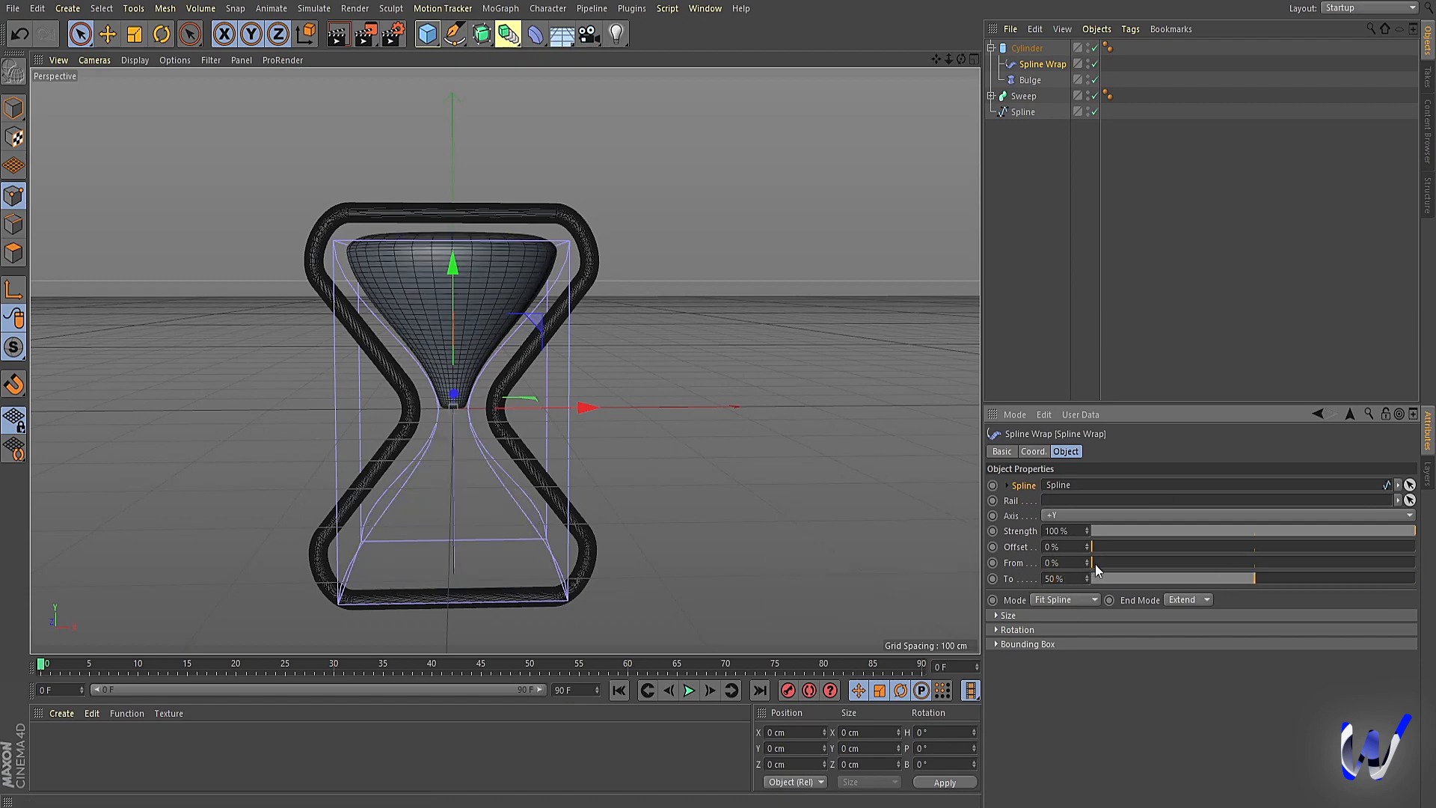
drag(1095, 564, 1140, 562)
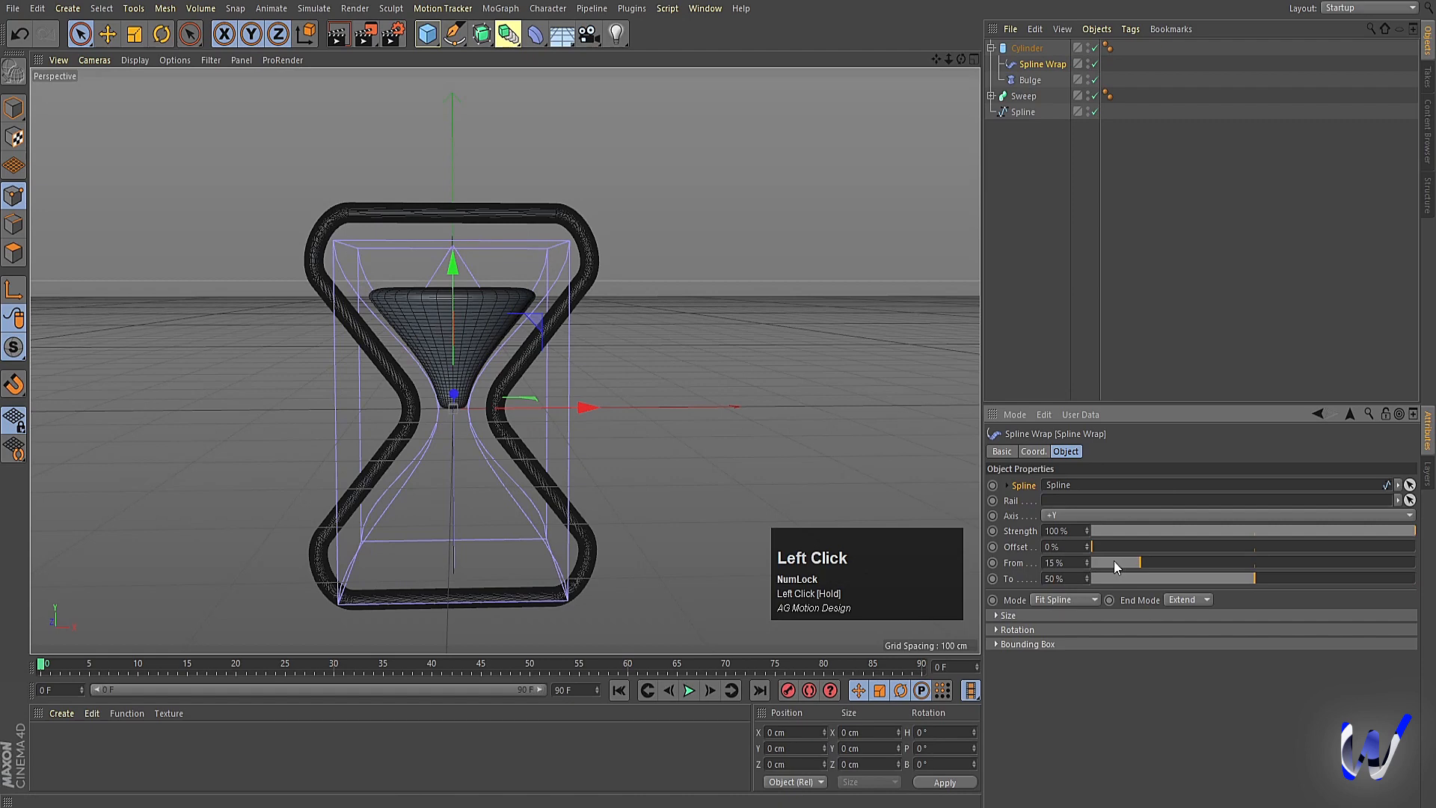
key(ctrl+z)
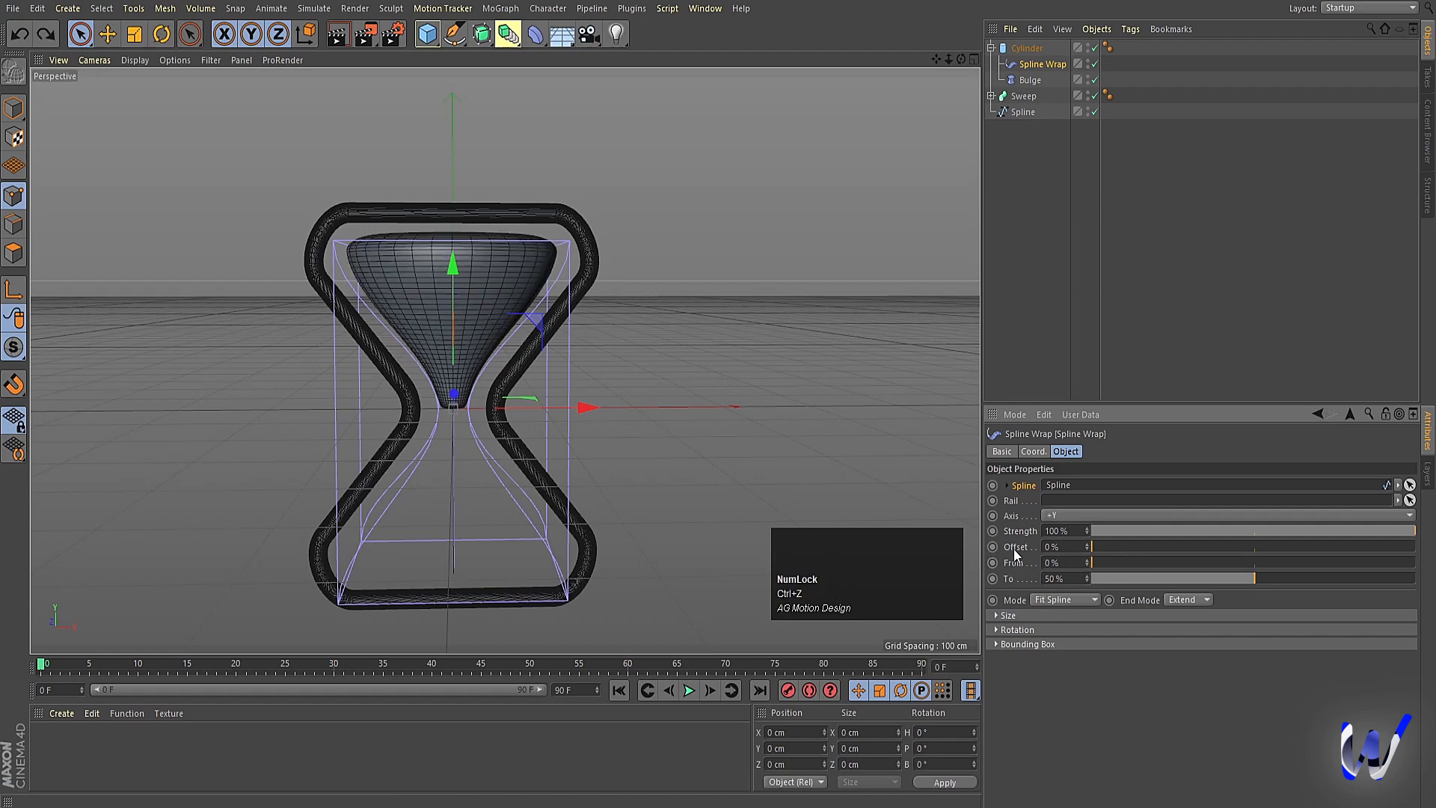
Keyframe the Spline Wrap's Offset at 0 % on frame 0 and at 50 % on frame 20
click(1015, 552)
click(993, 546)
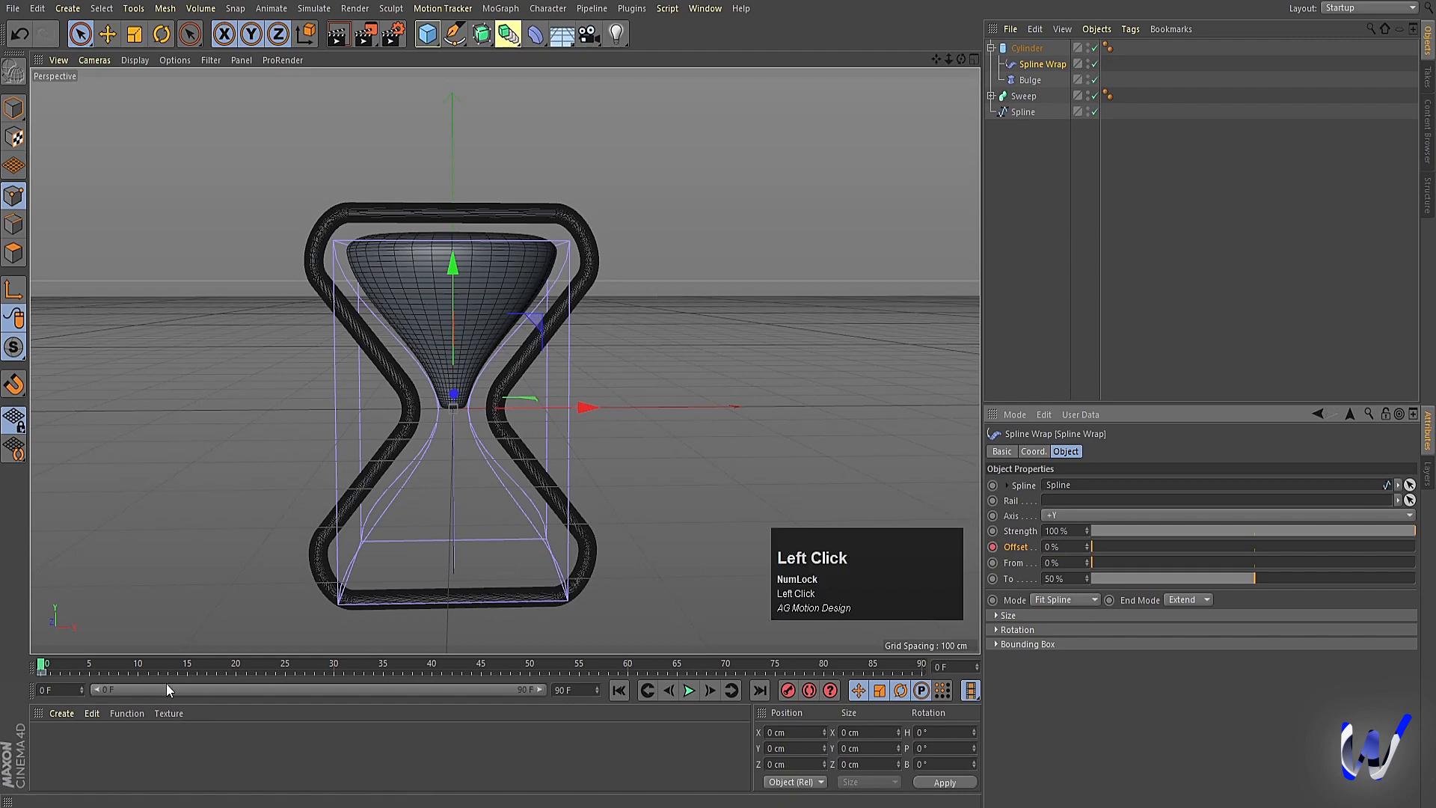
click(228, 668)
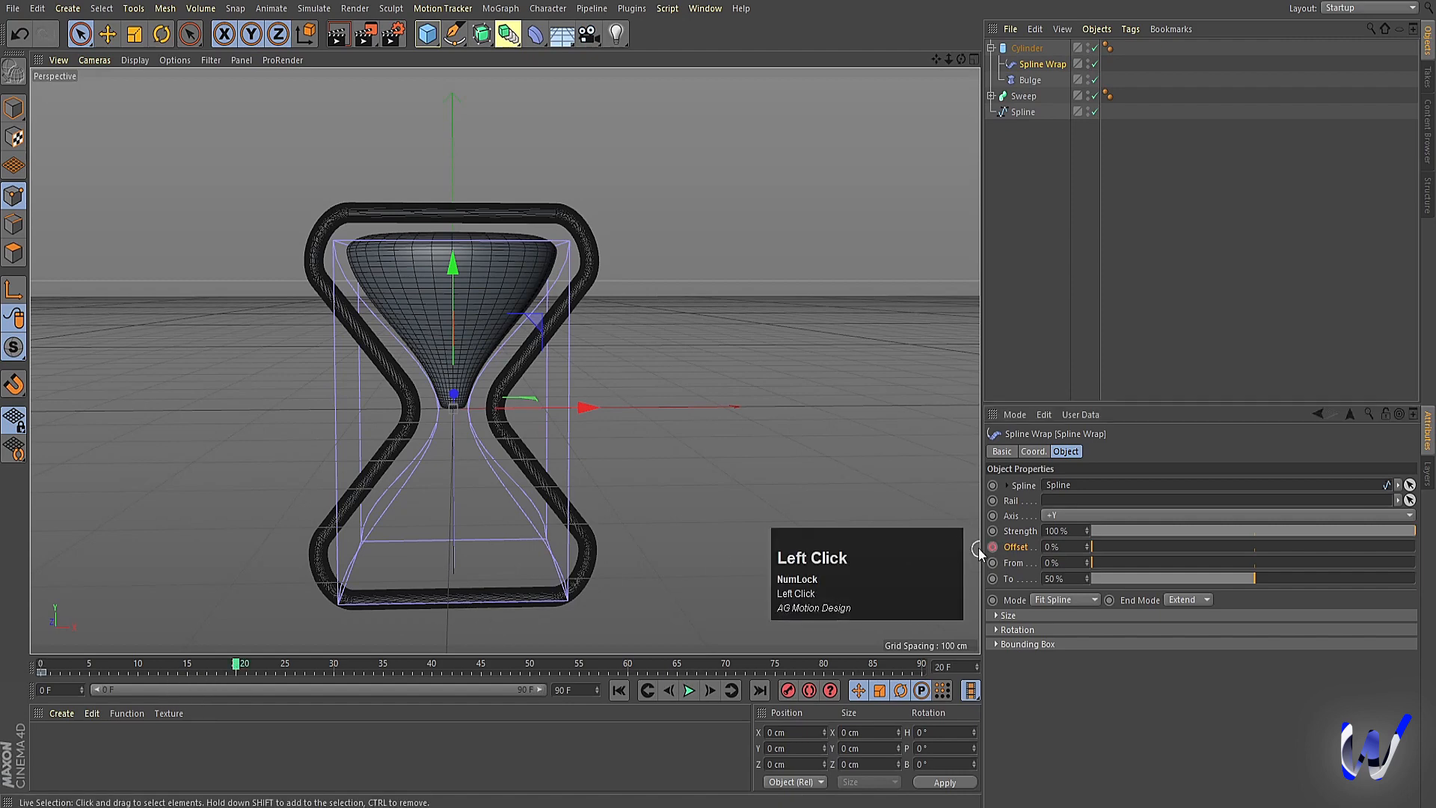
click(1068, 549)
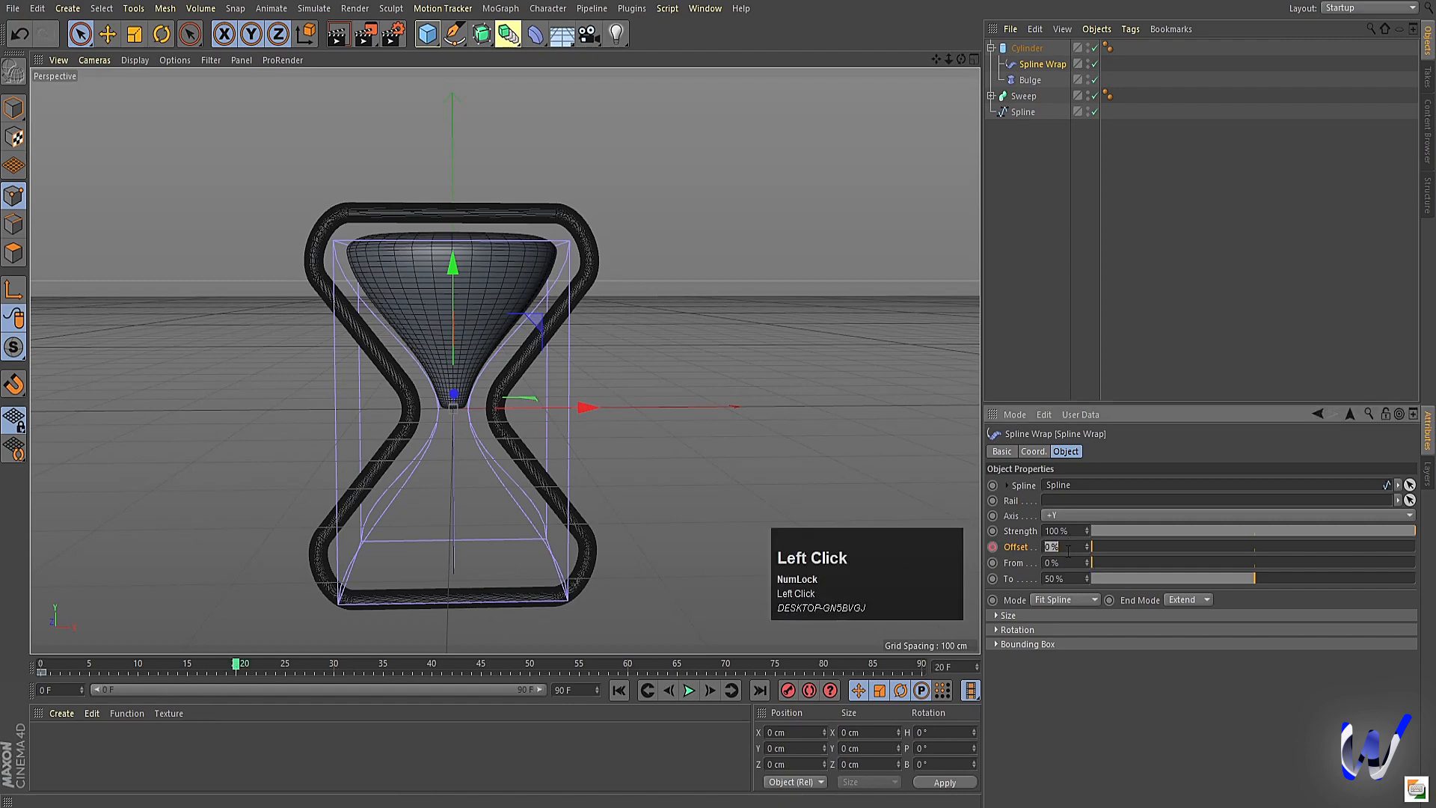
key(Return)
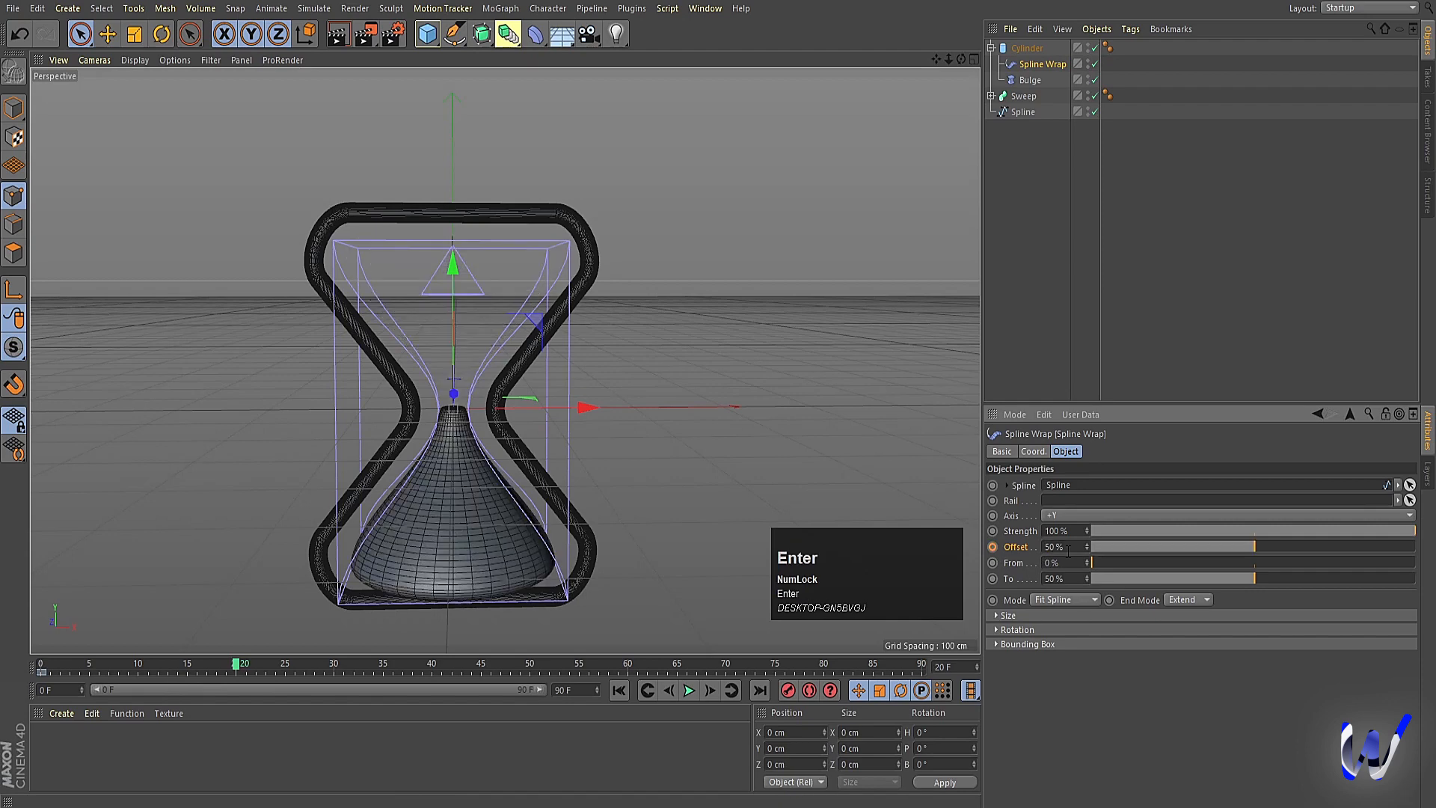
click(993, 548)
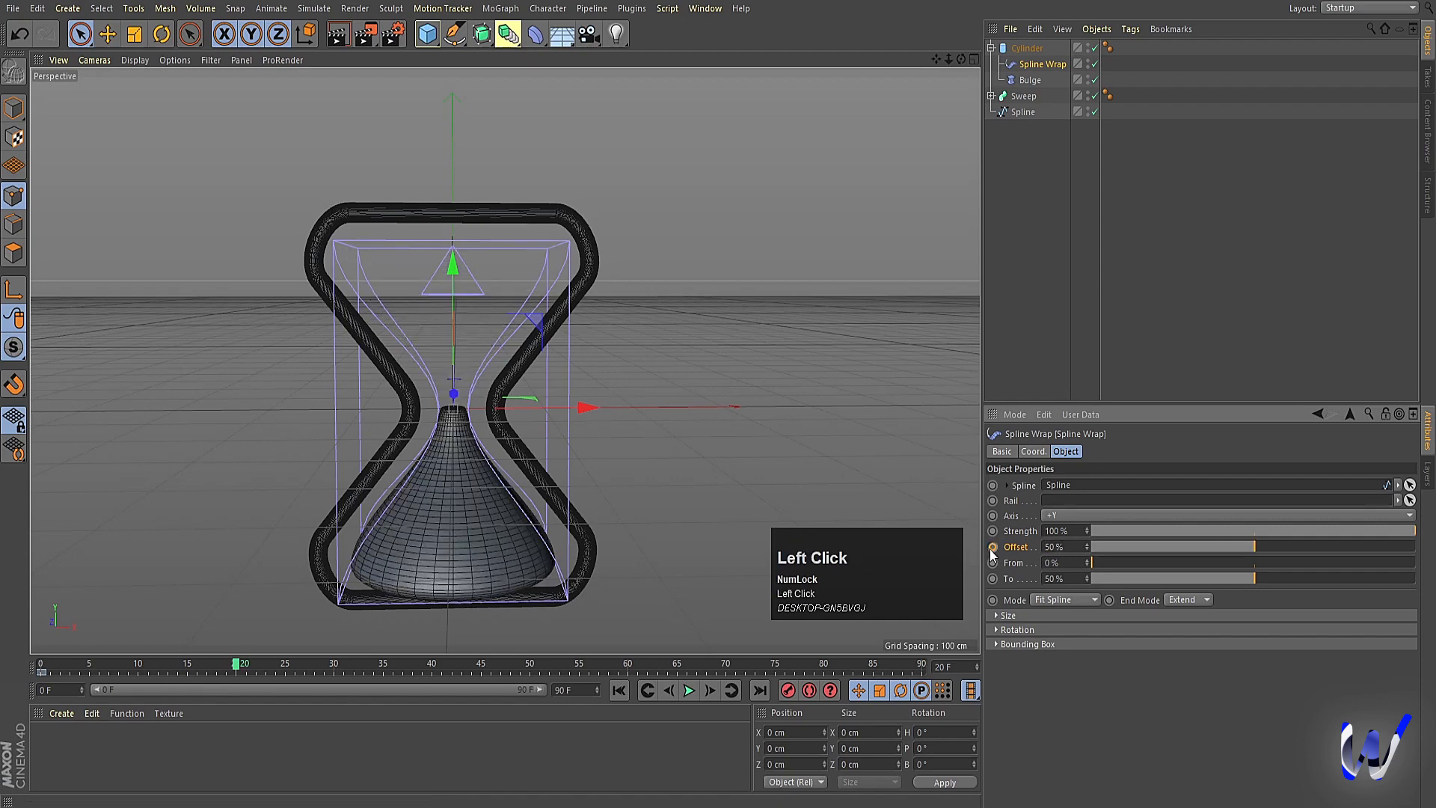
Play the offset animation from the start and move the playhead to frame 25
click(626, 692)
click(688, 690)
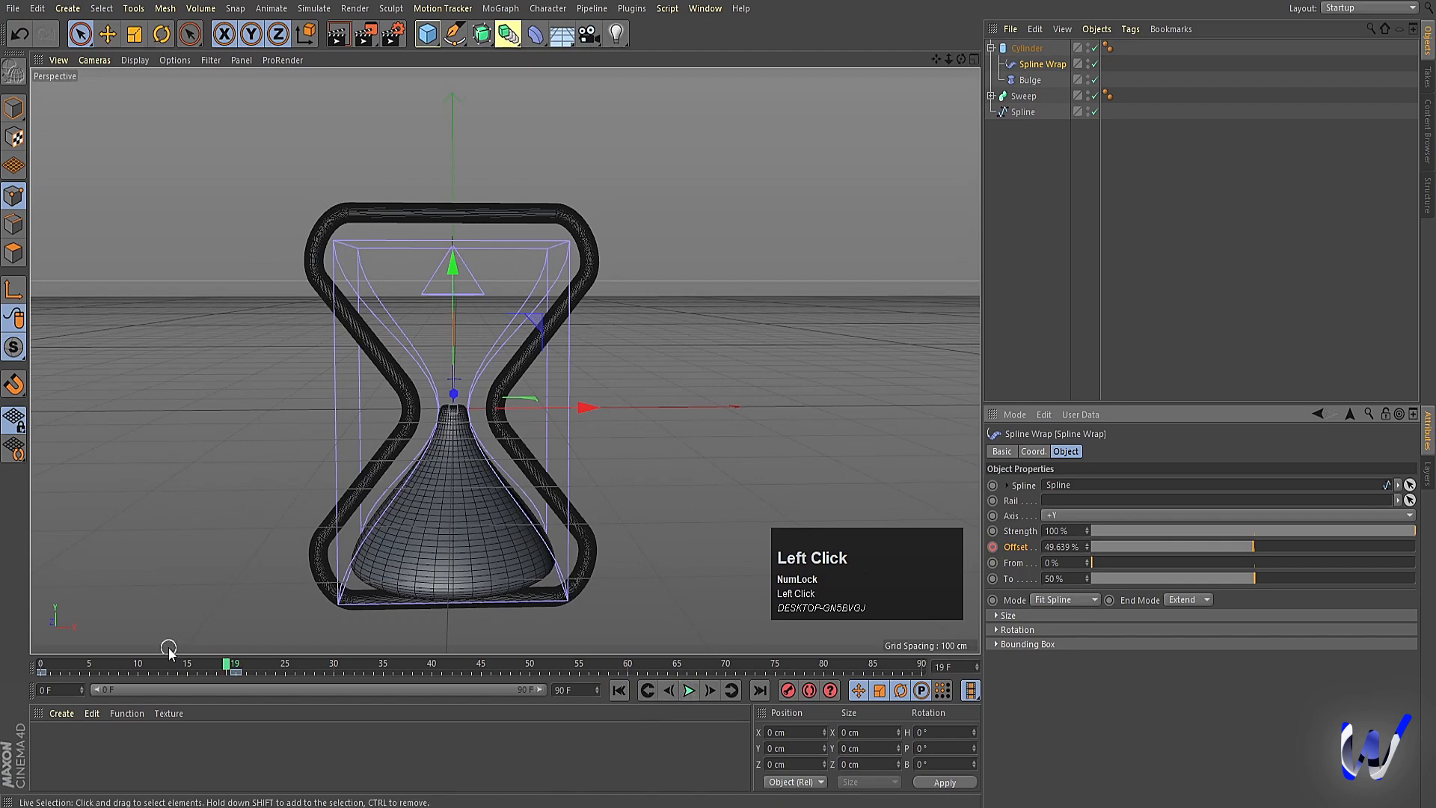
drag(219, 665, 285, 673)
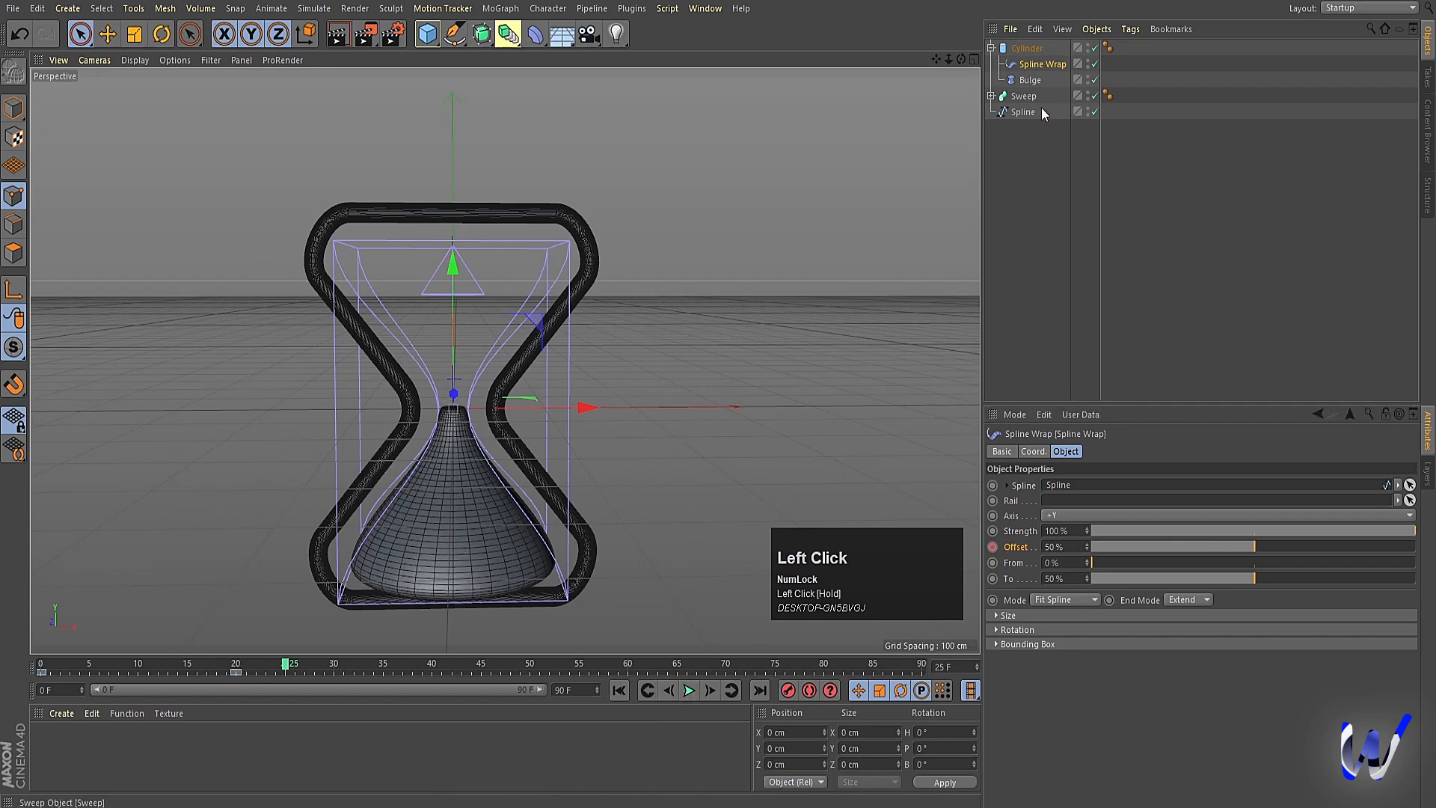
Select all objects in the scene and group them under a Null
click(1040, 161)
key(ctrl+a)
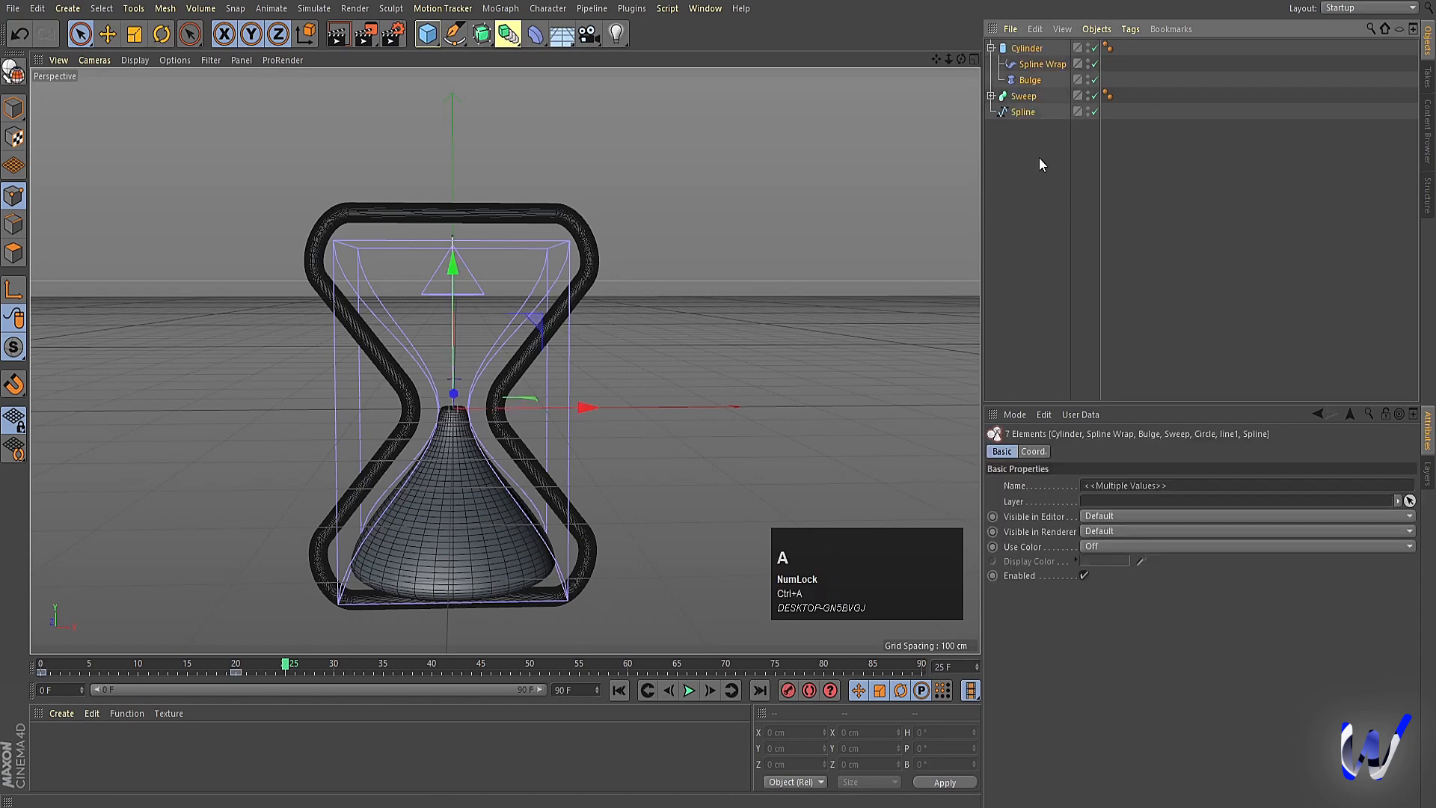
key(alt+g)
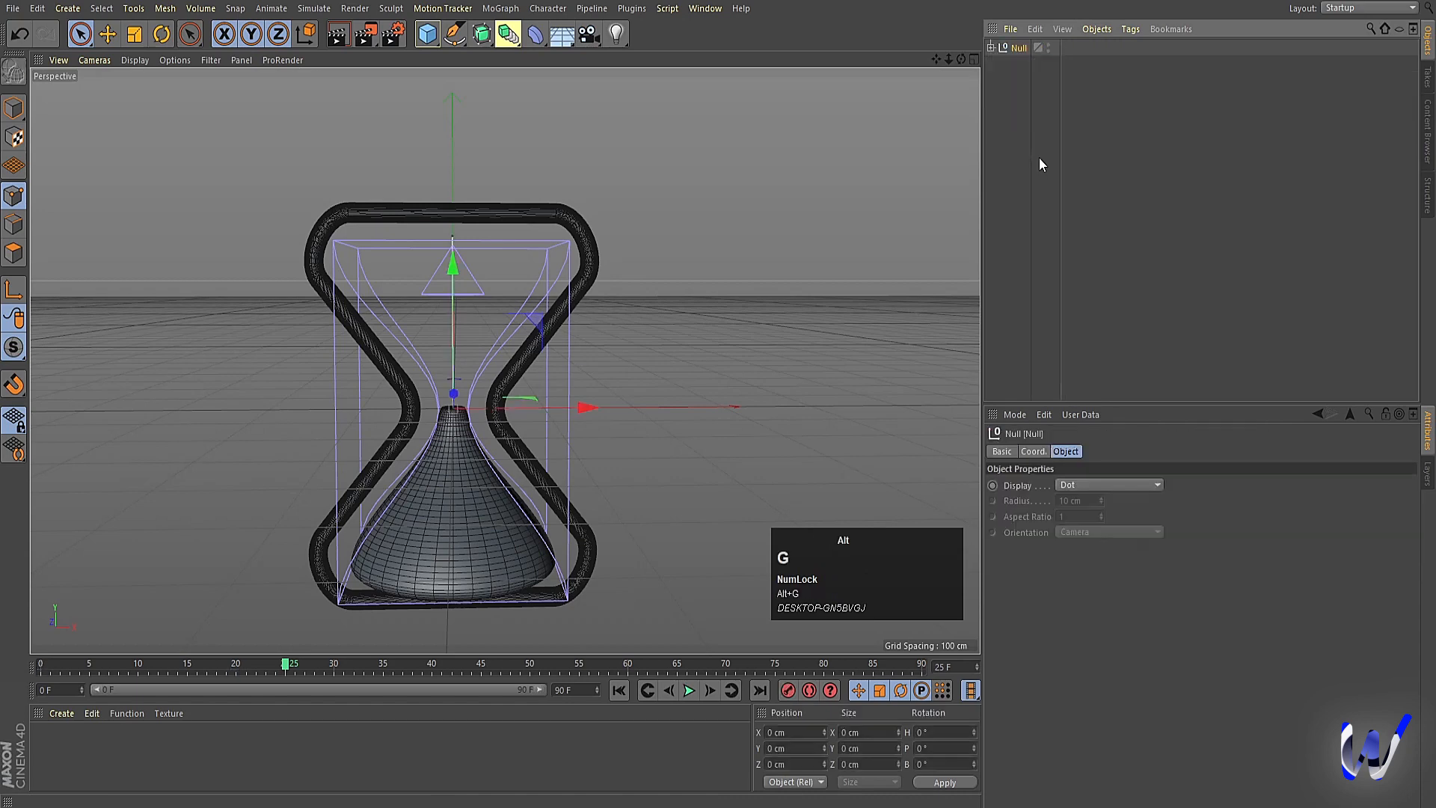
Test the Null's pitch rotation (R.P), undo the test, and keyframe the pitch at 0° on frame 25
click(1019, 48)
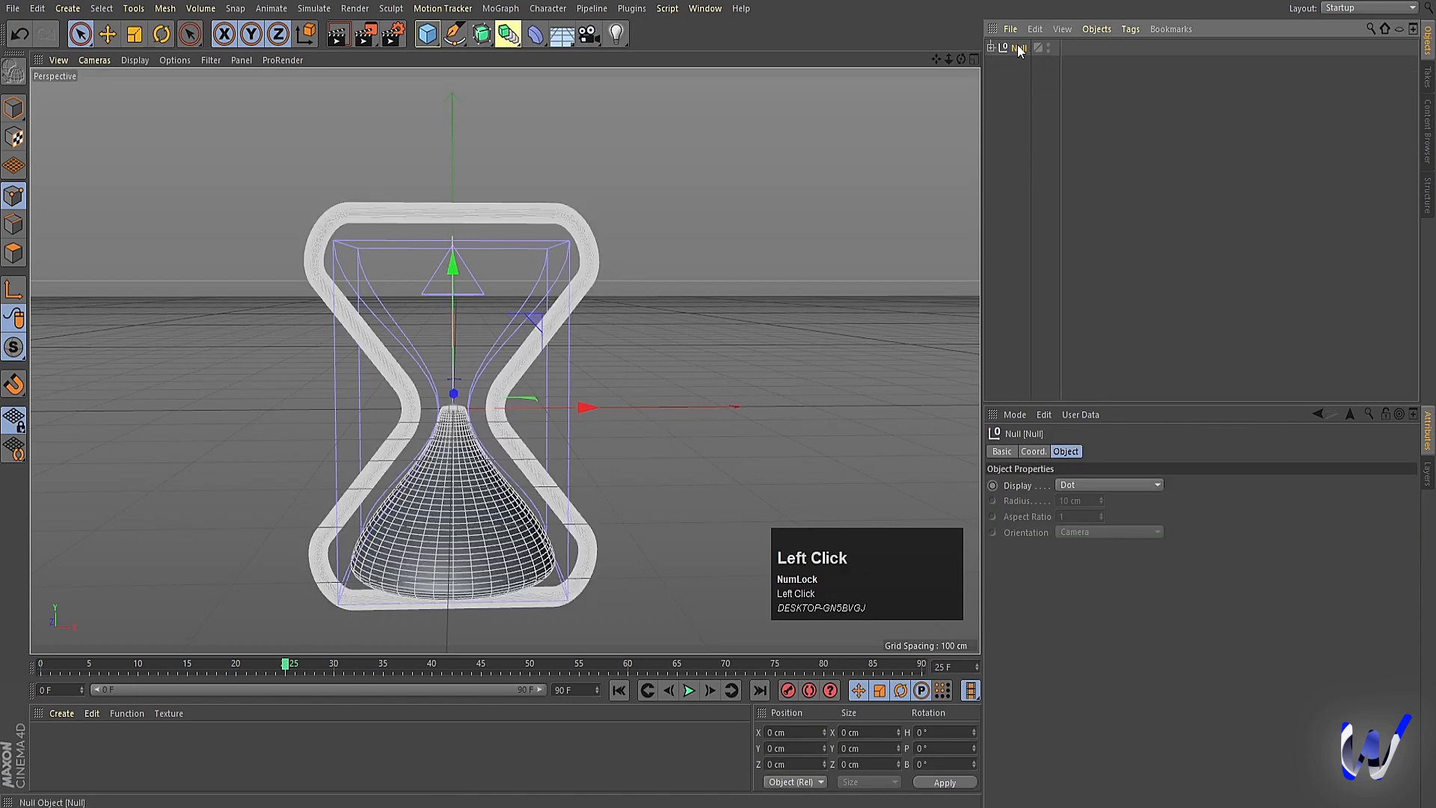
click(1045, 450)
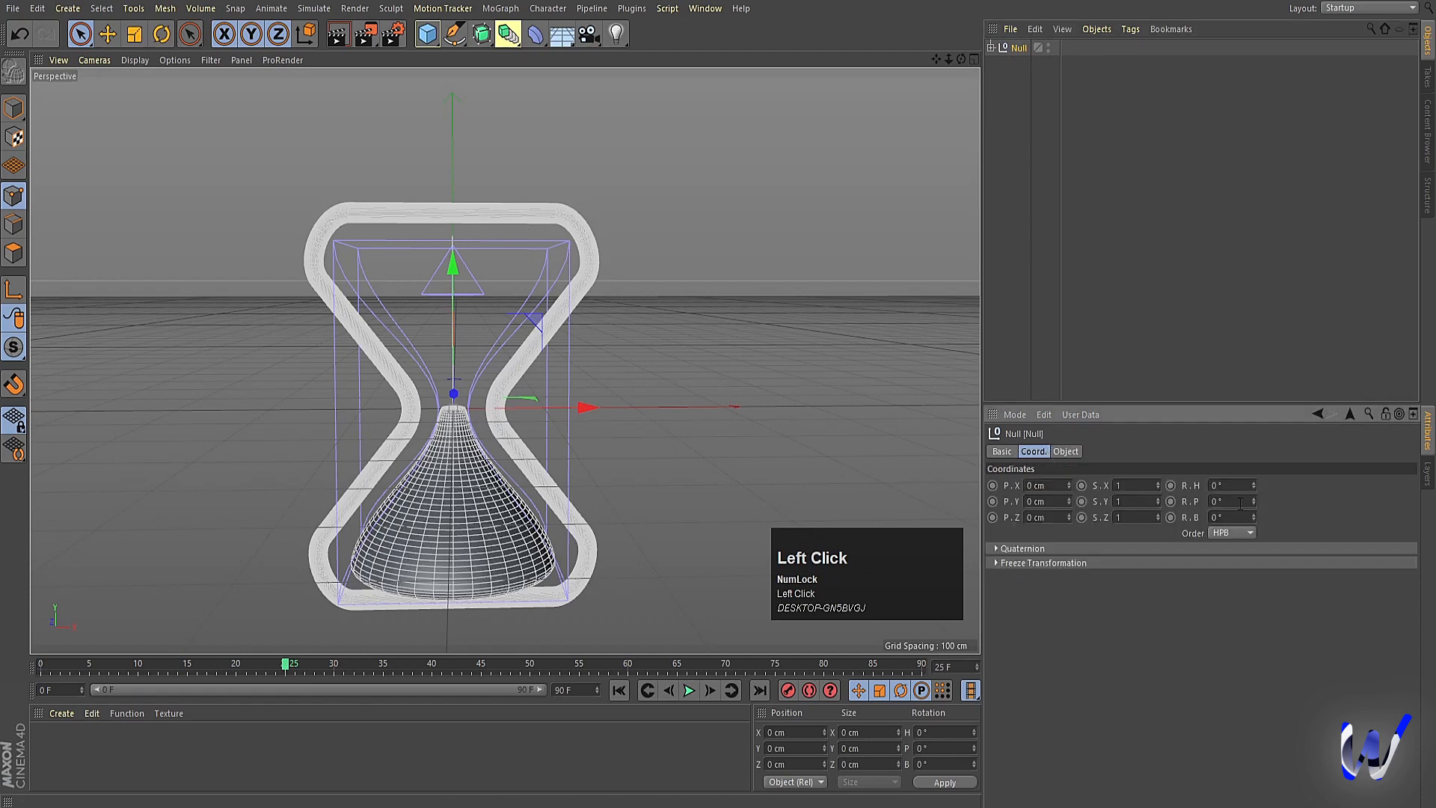
drag(1256, 502, 1283, 501)
key(ctrl+z)
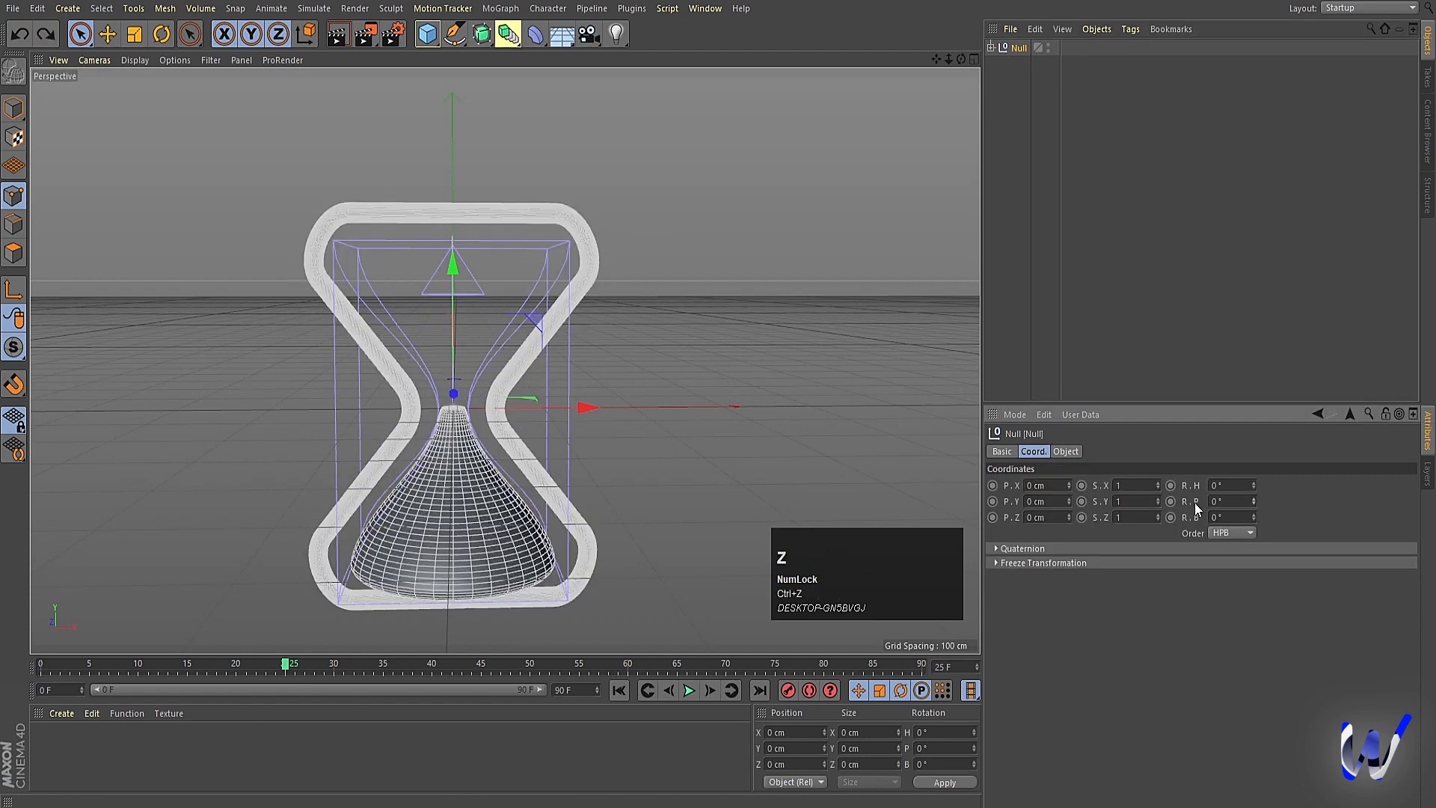
click(1171, 501)
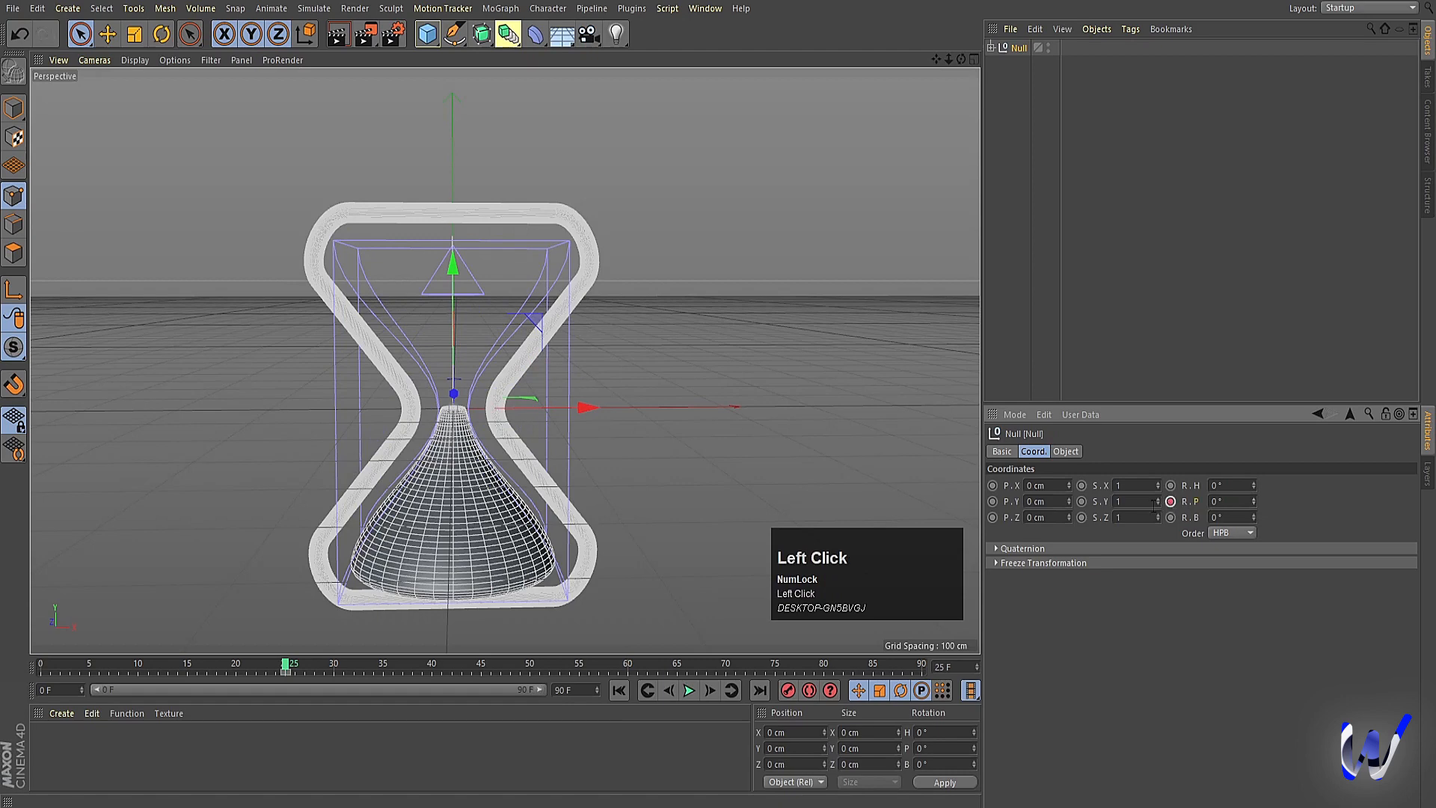
Keyframe the Null's pitch rotation (R.P) at 180° on frame 40
click(433, 668)
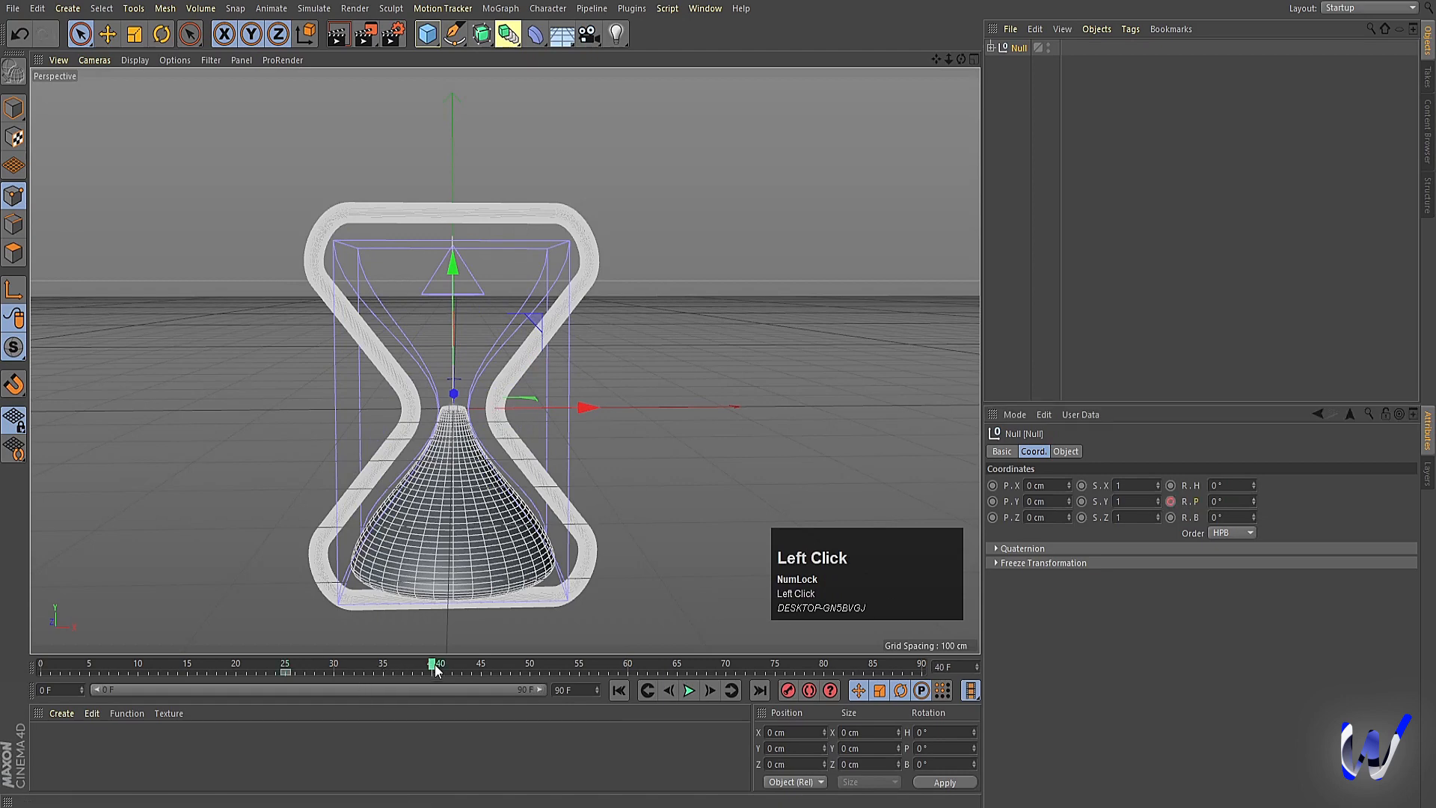
click(1235, 503)
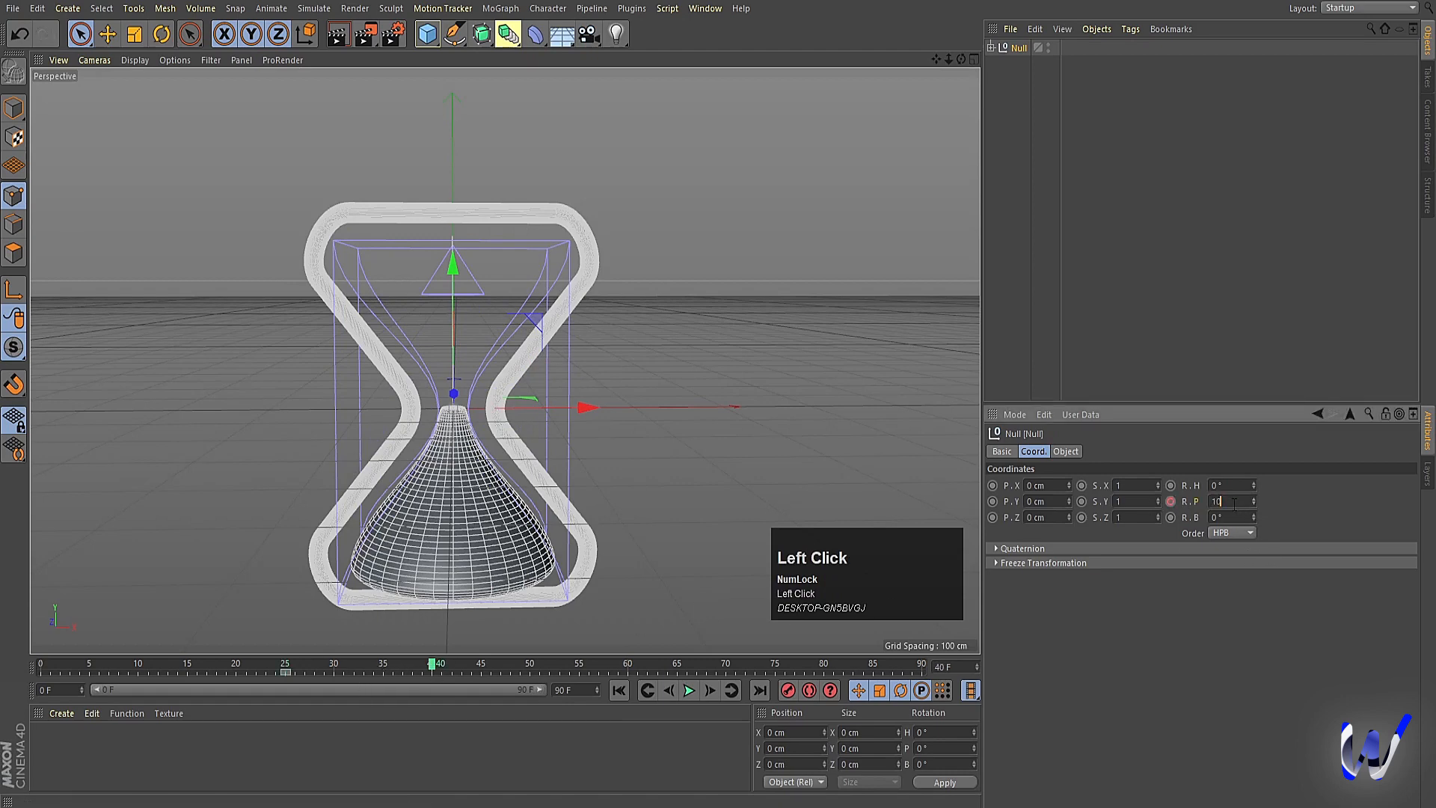
drag(1234, 502, 1197, 512)
text(0)
key(Return)
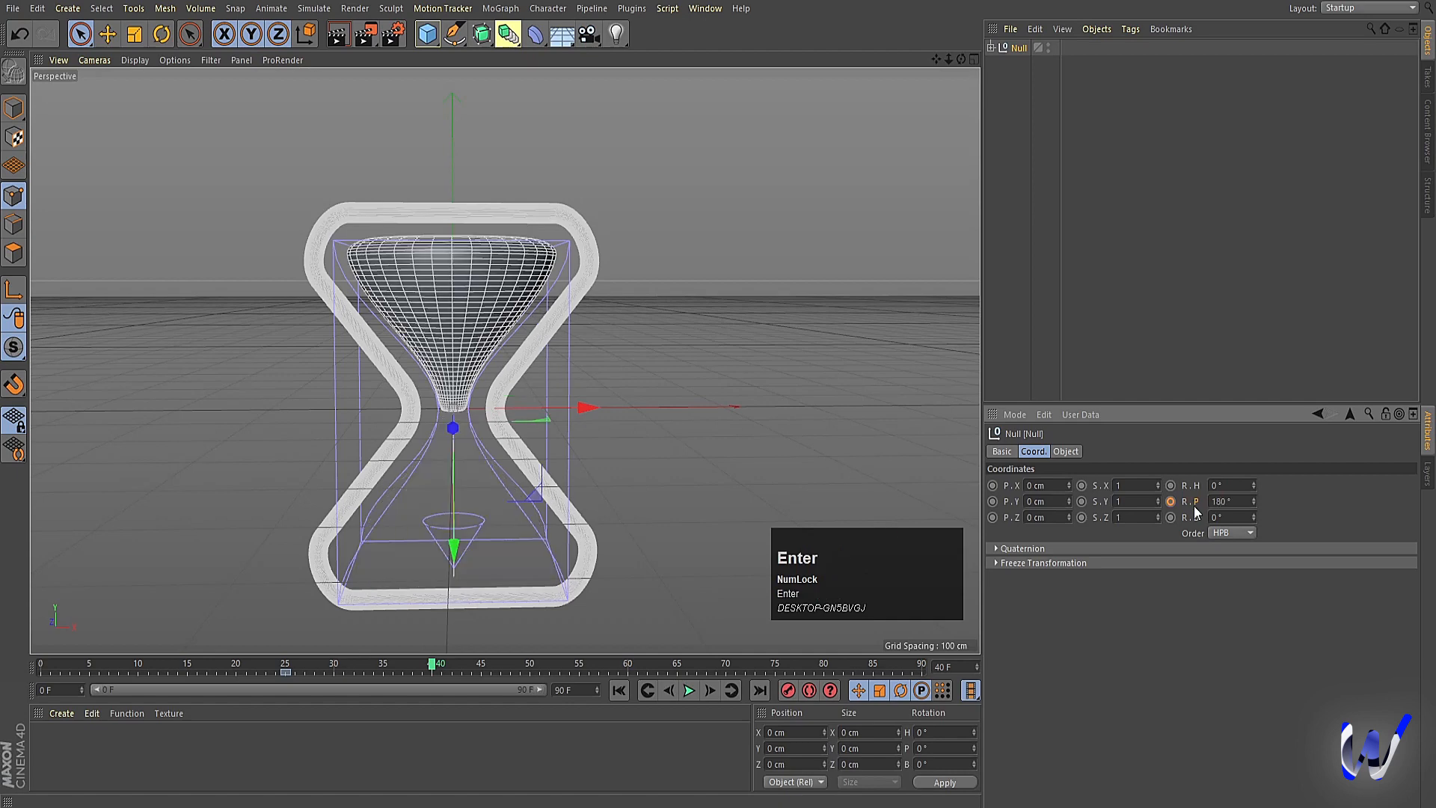
click(1170, 505)
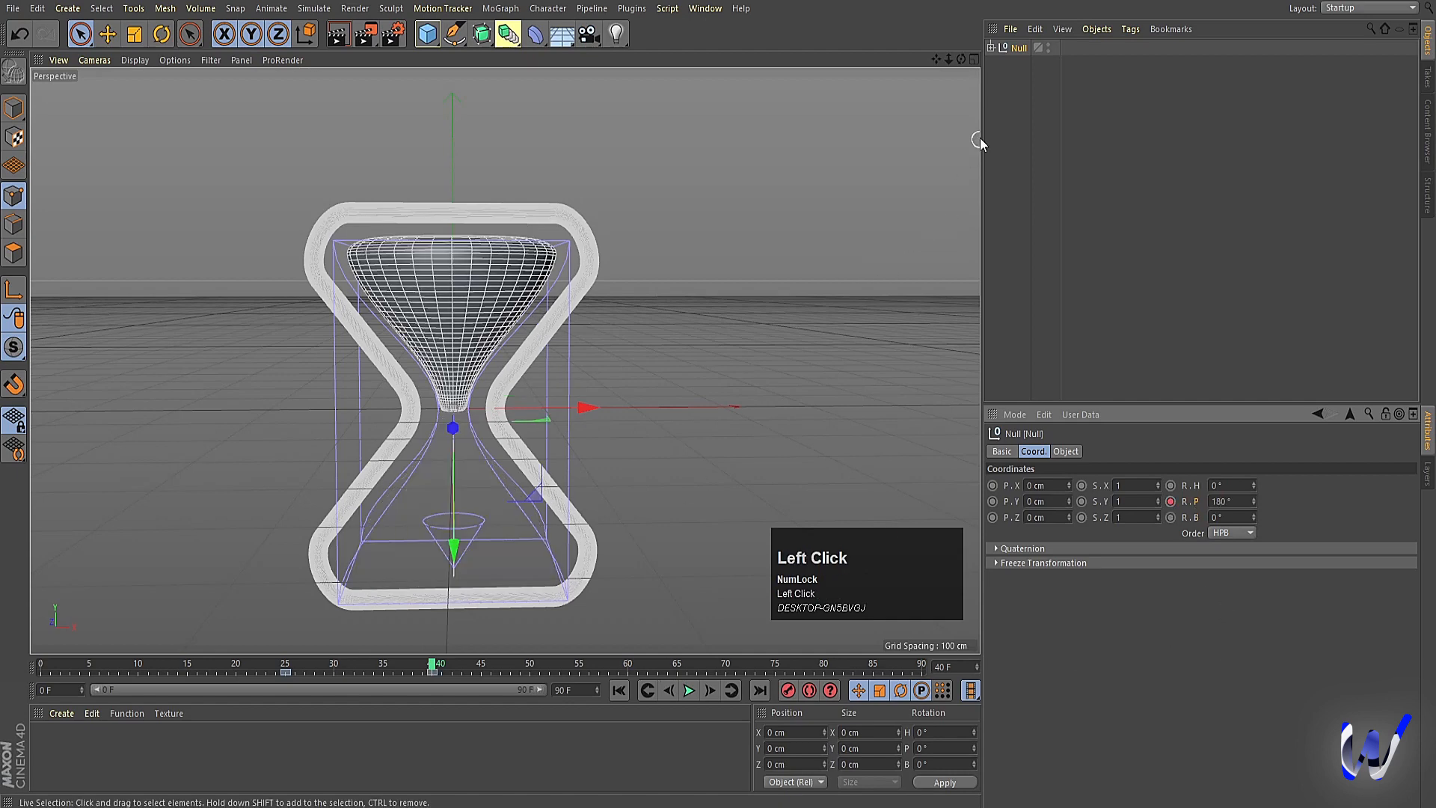
Keyframe the Spline Wrap's Offset at 50 % on frame 45 and at 0 % on frame 60
click(992, 47)
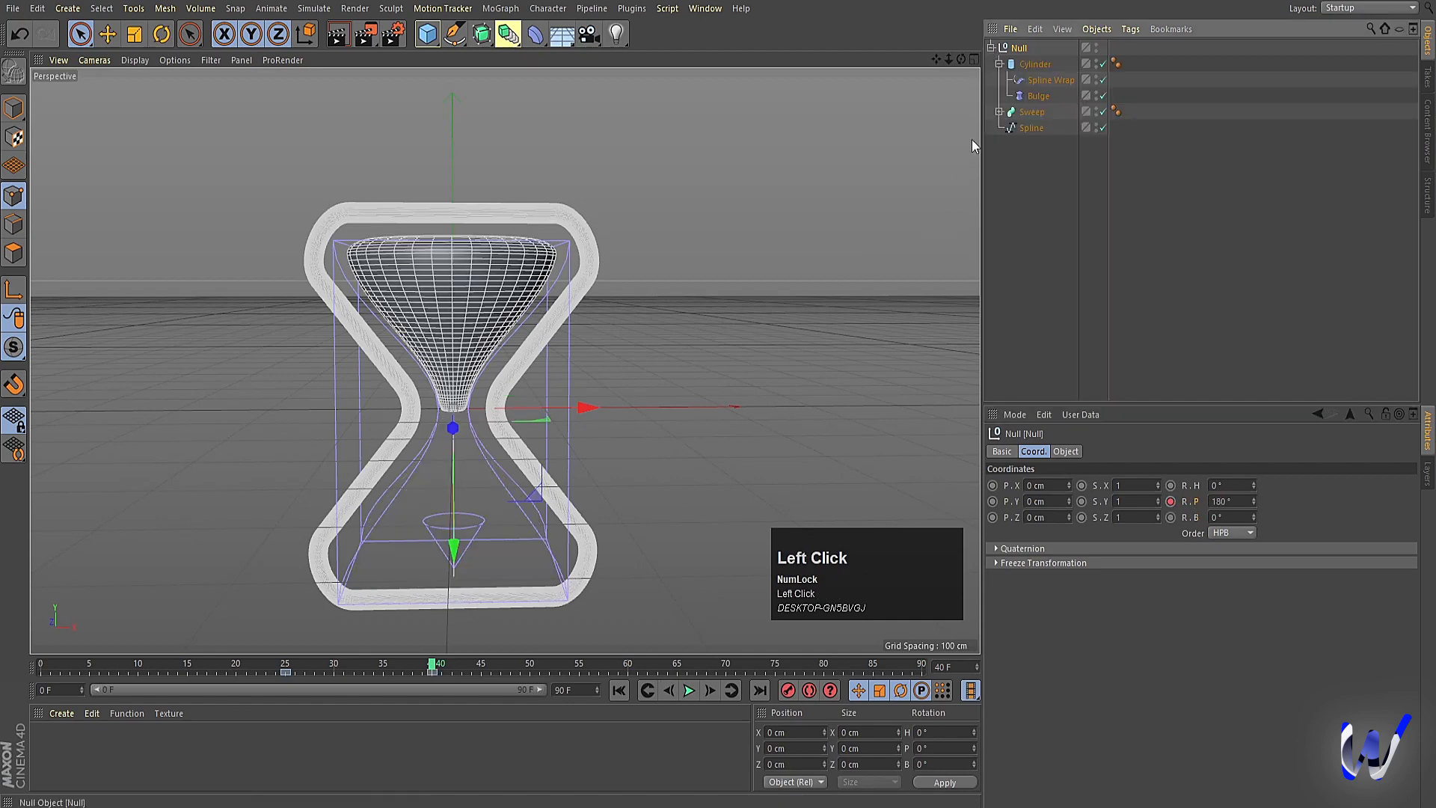
click(483, 664)
click(1036, 81)
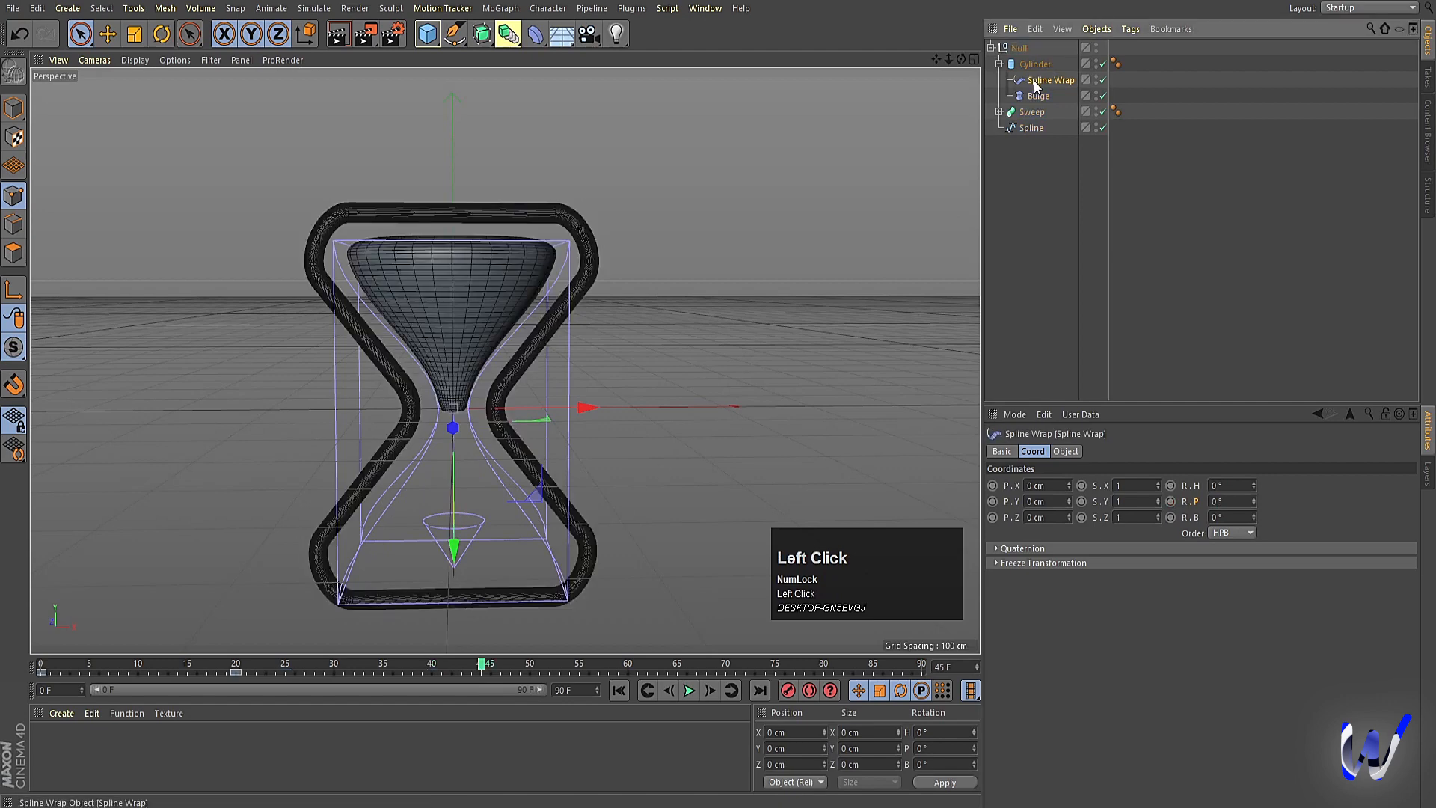
click(1068, 452)
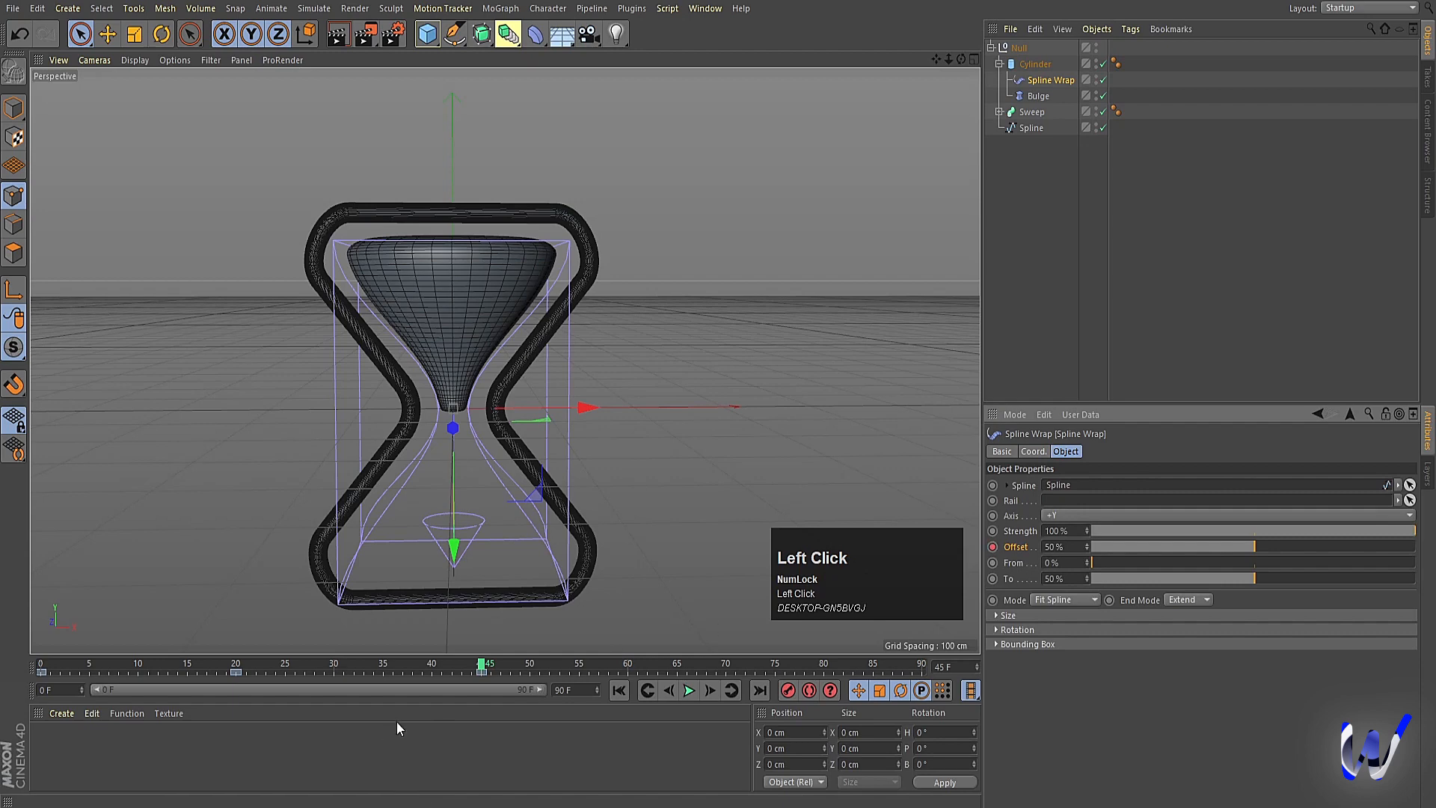
click(627, 664)
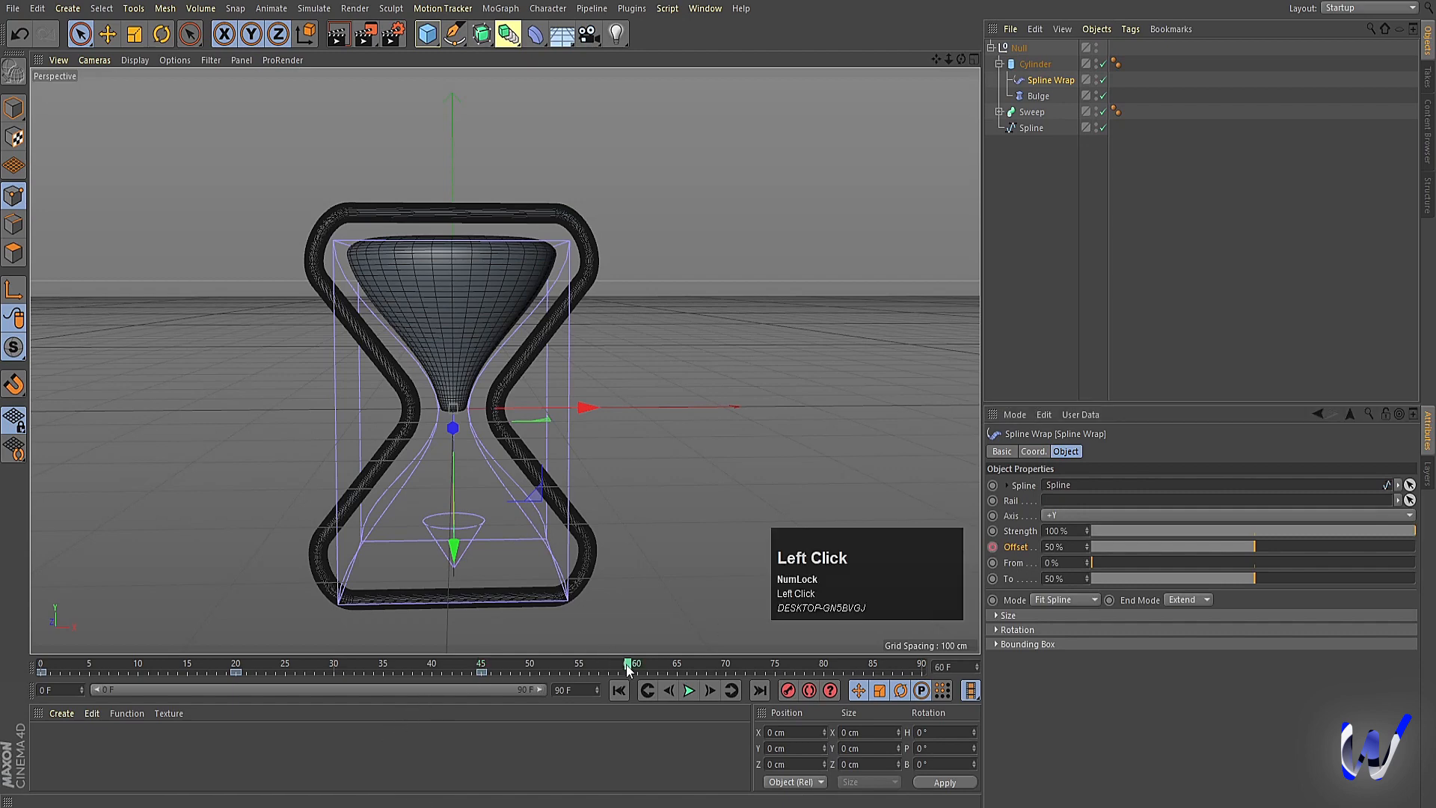
click(1071, 551)
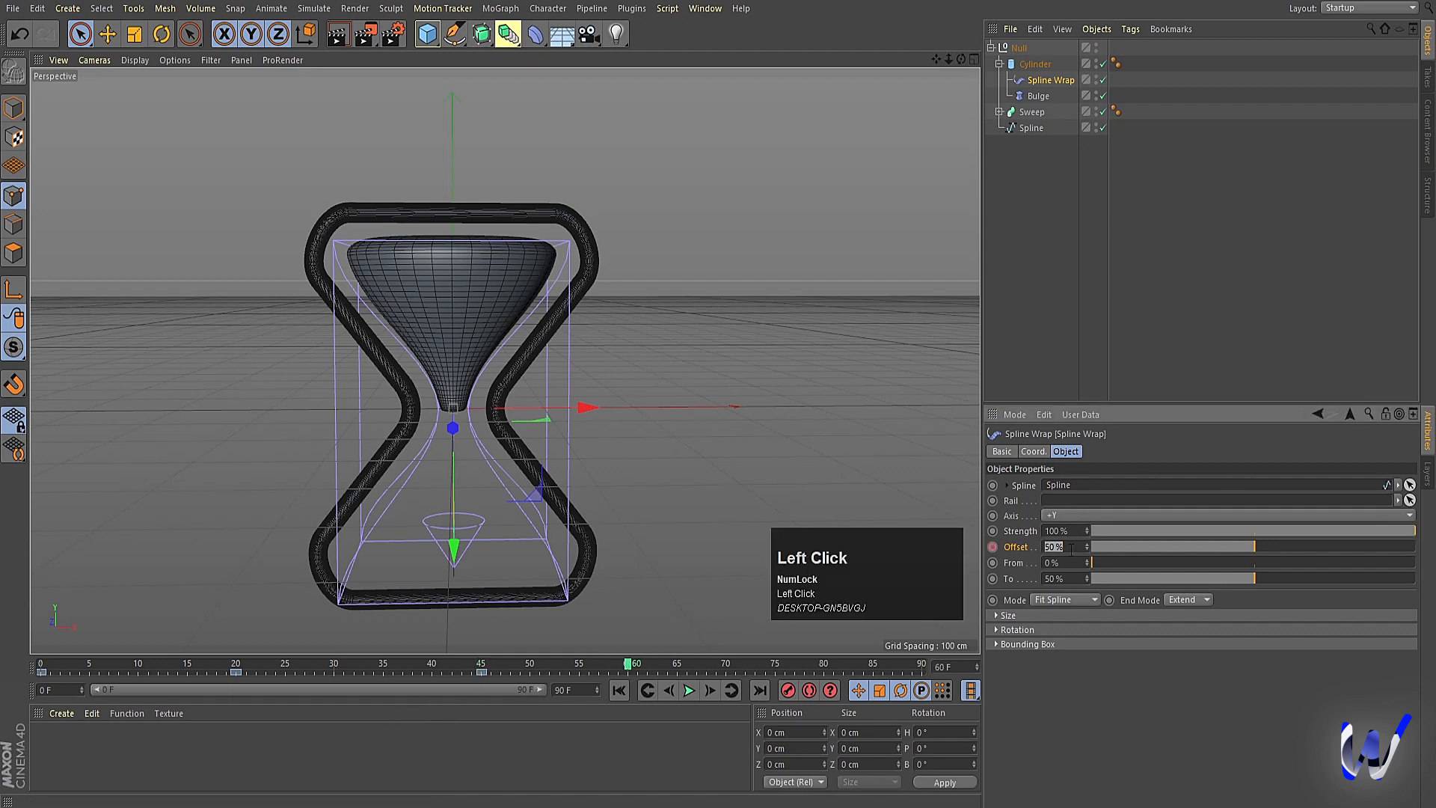
key(Return)
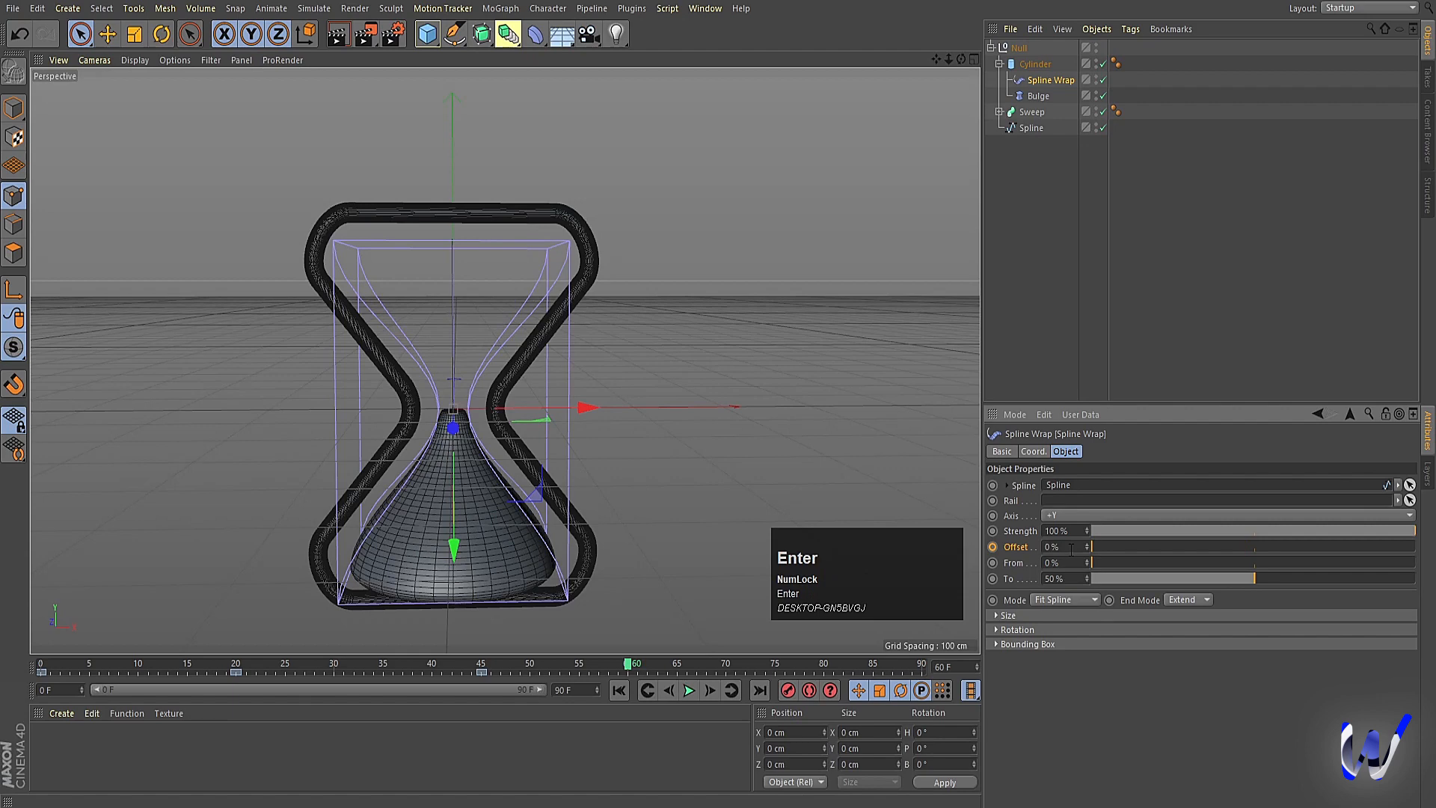
click(992, 547)
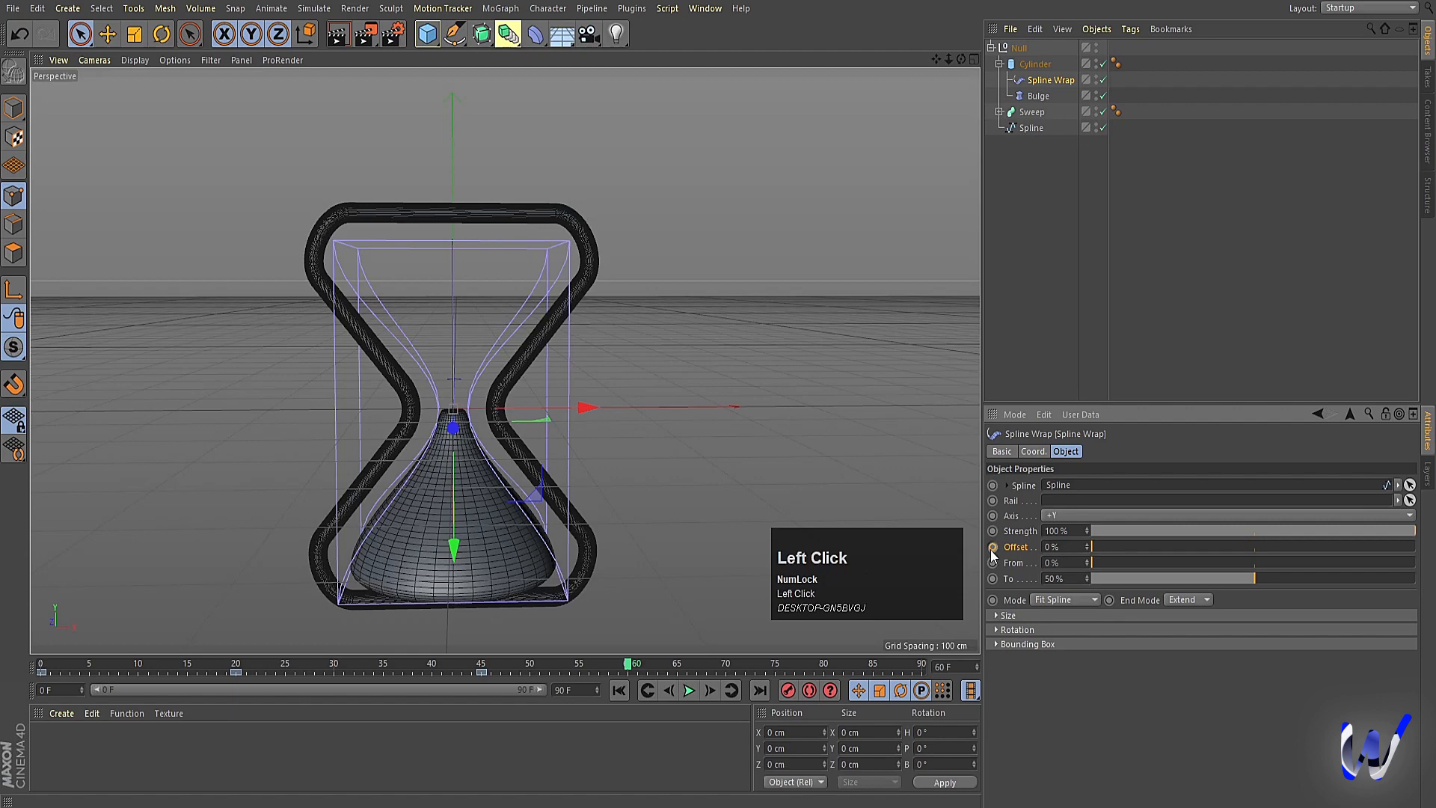
Keyframe the Null's pitch rotation (R.P) at 180° on frame 65 and at 360° on frame 75
click(675, 671)
click(1021, 51)
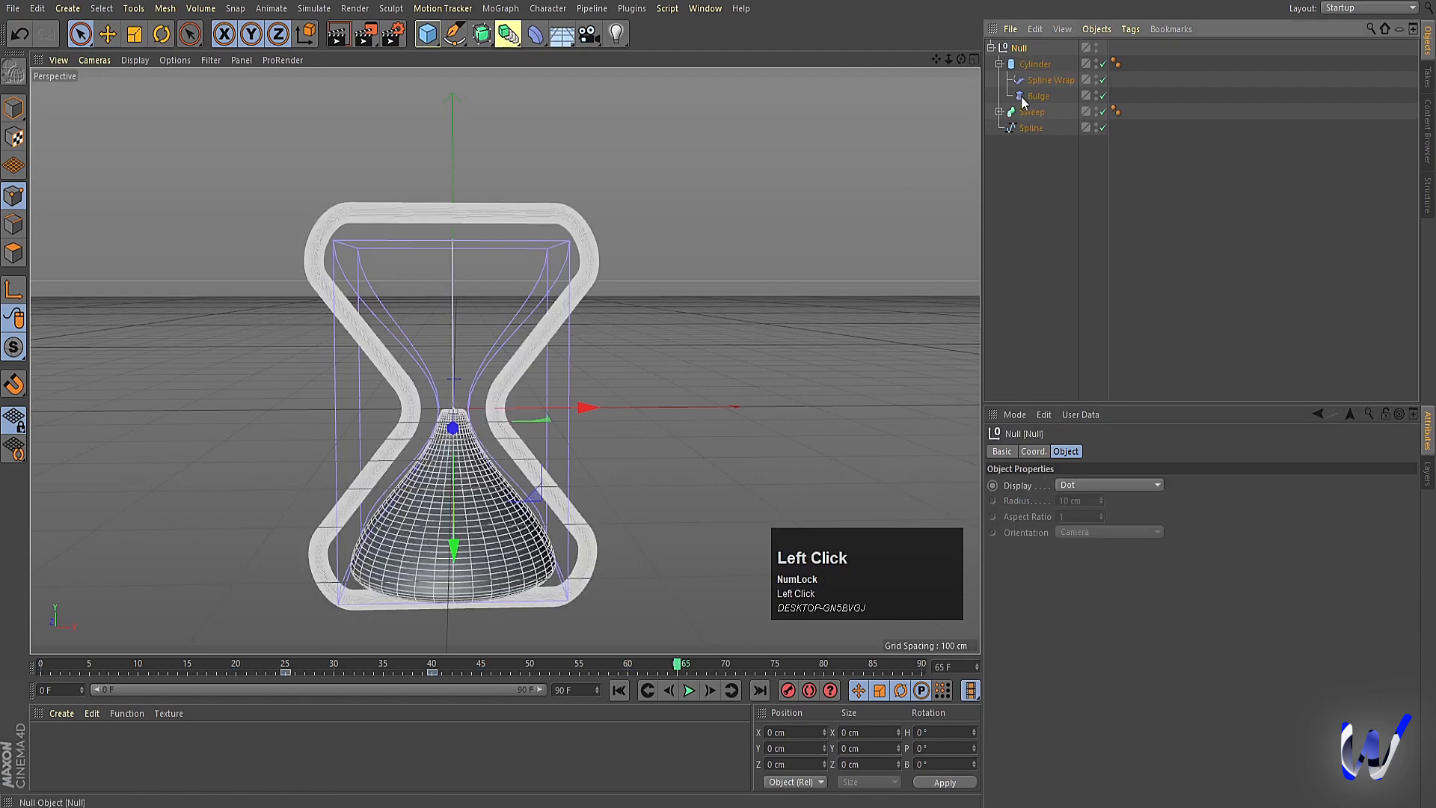
click(1027, 453)
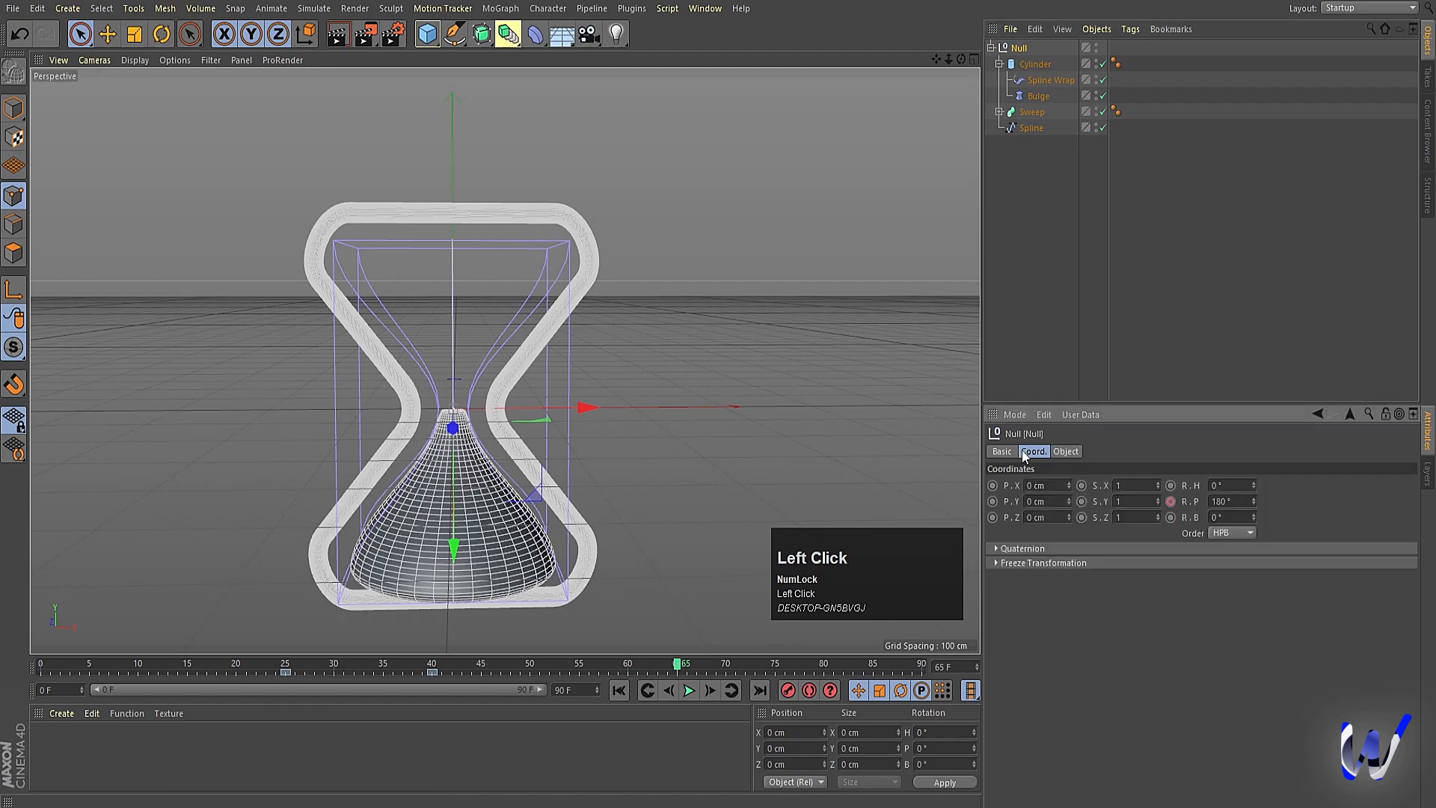
click(1170, 502)
click(776, 666)
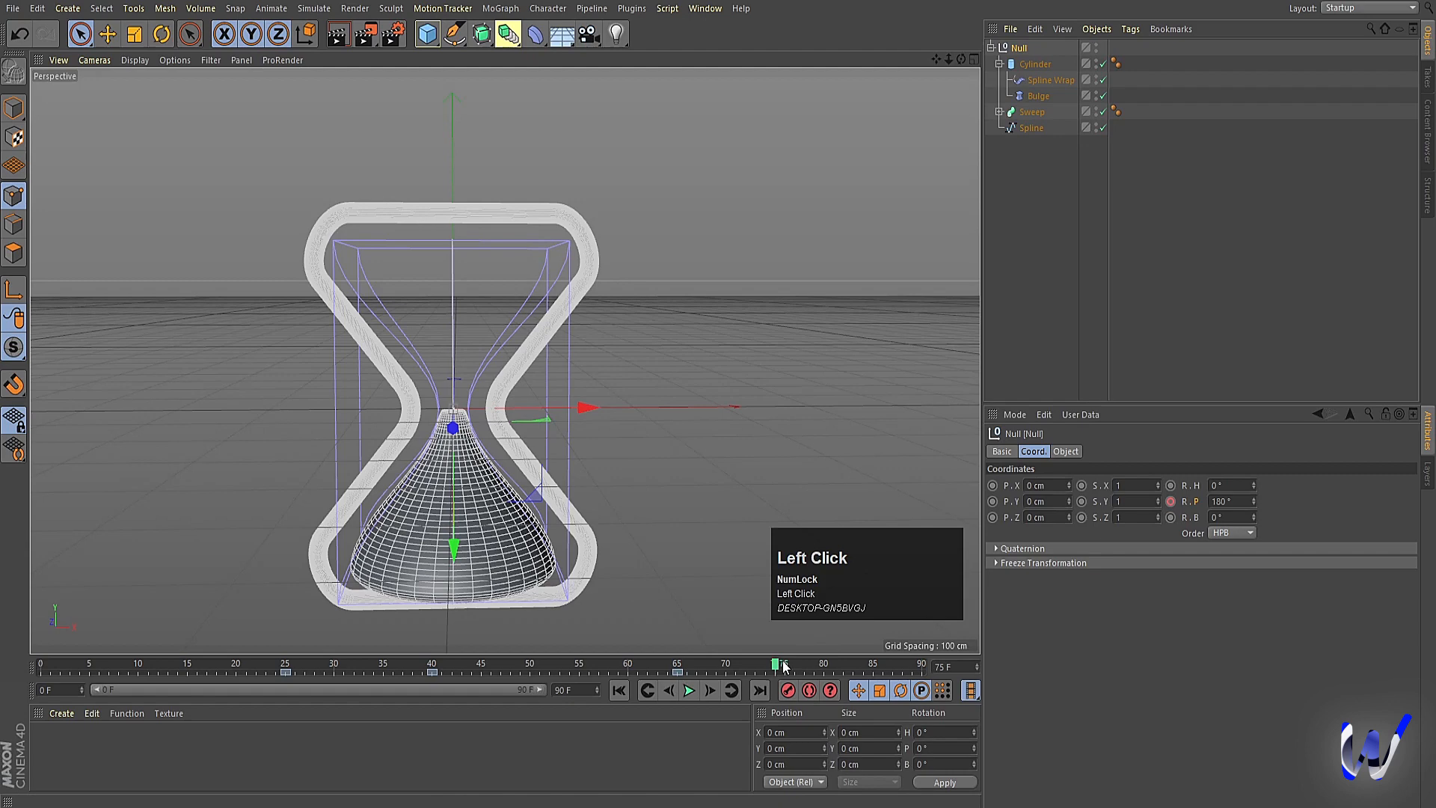
click(1224, 502)
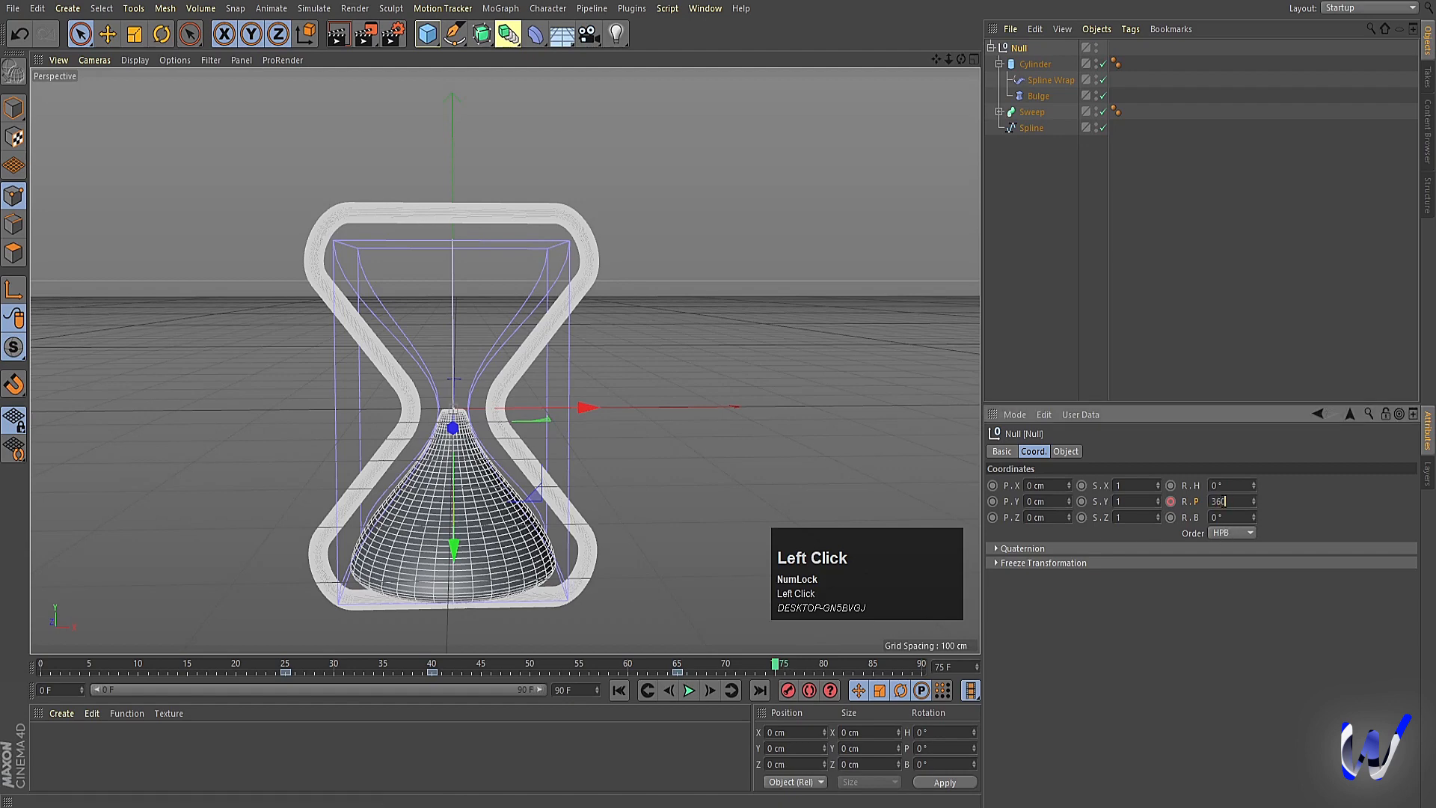
text(360)
key(Return)
click(1170, 502)
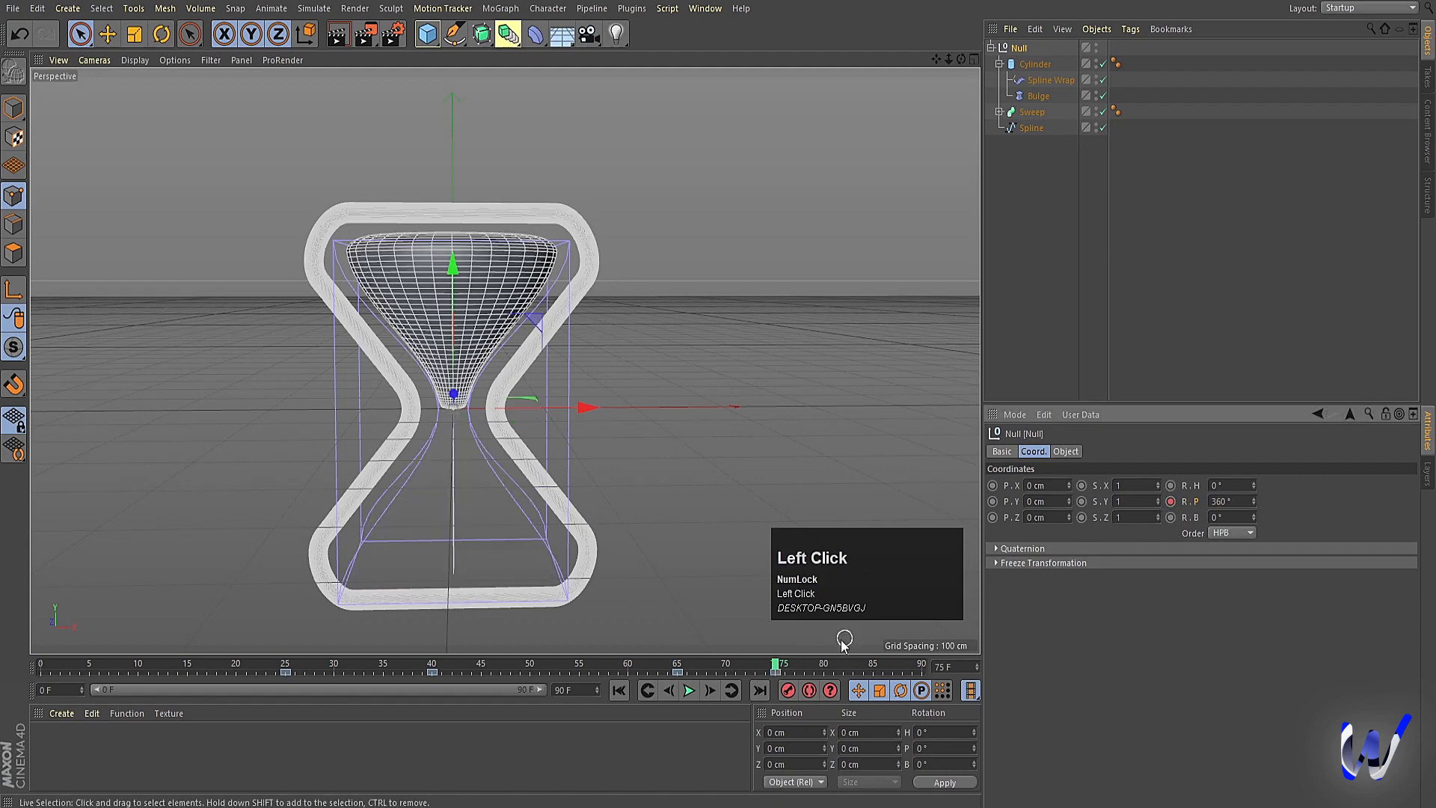
Set the animation's end frame to 80, play it from the start, and return to frame 0
click(821, 665)
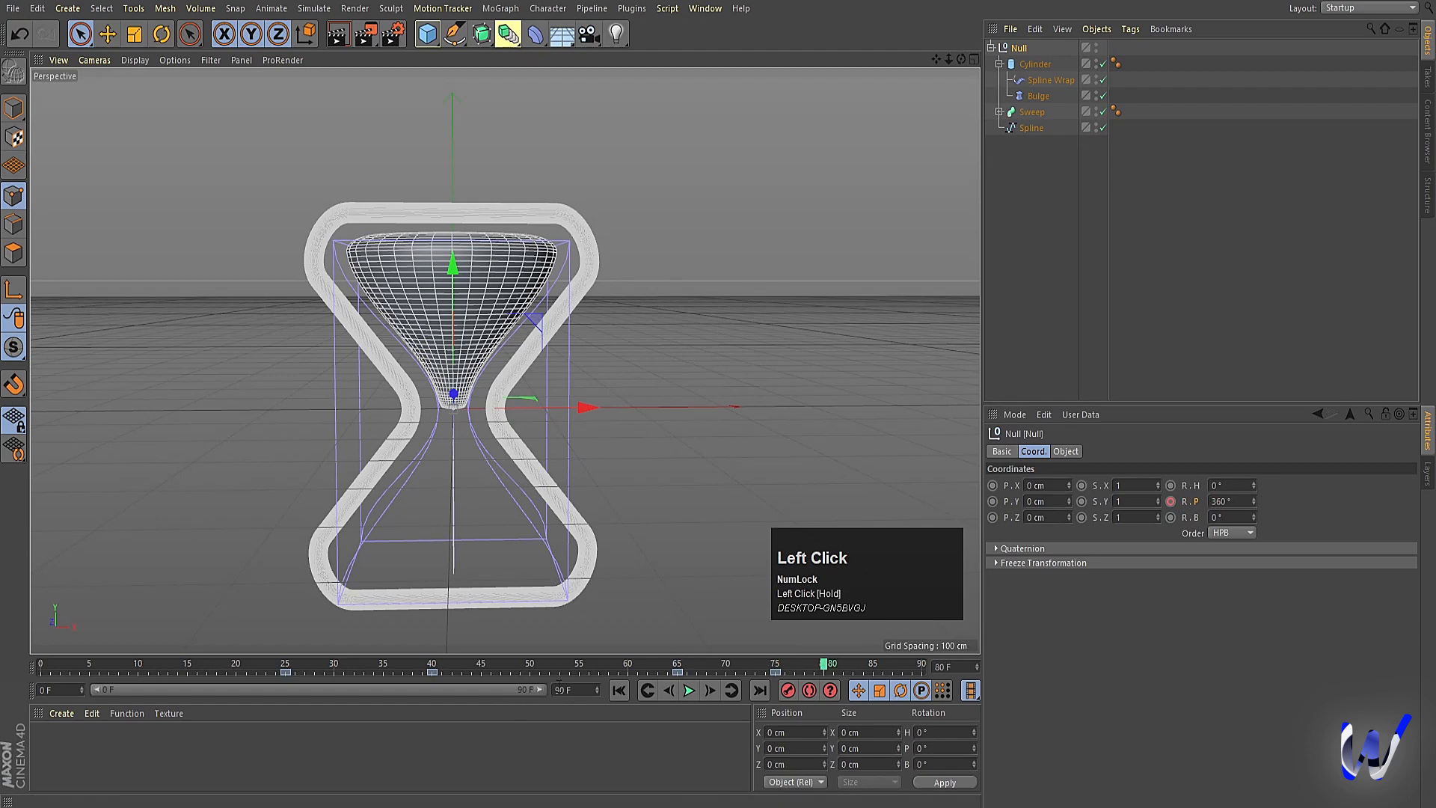
text(80)
key(Return)
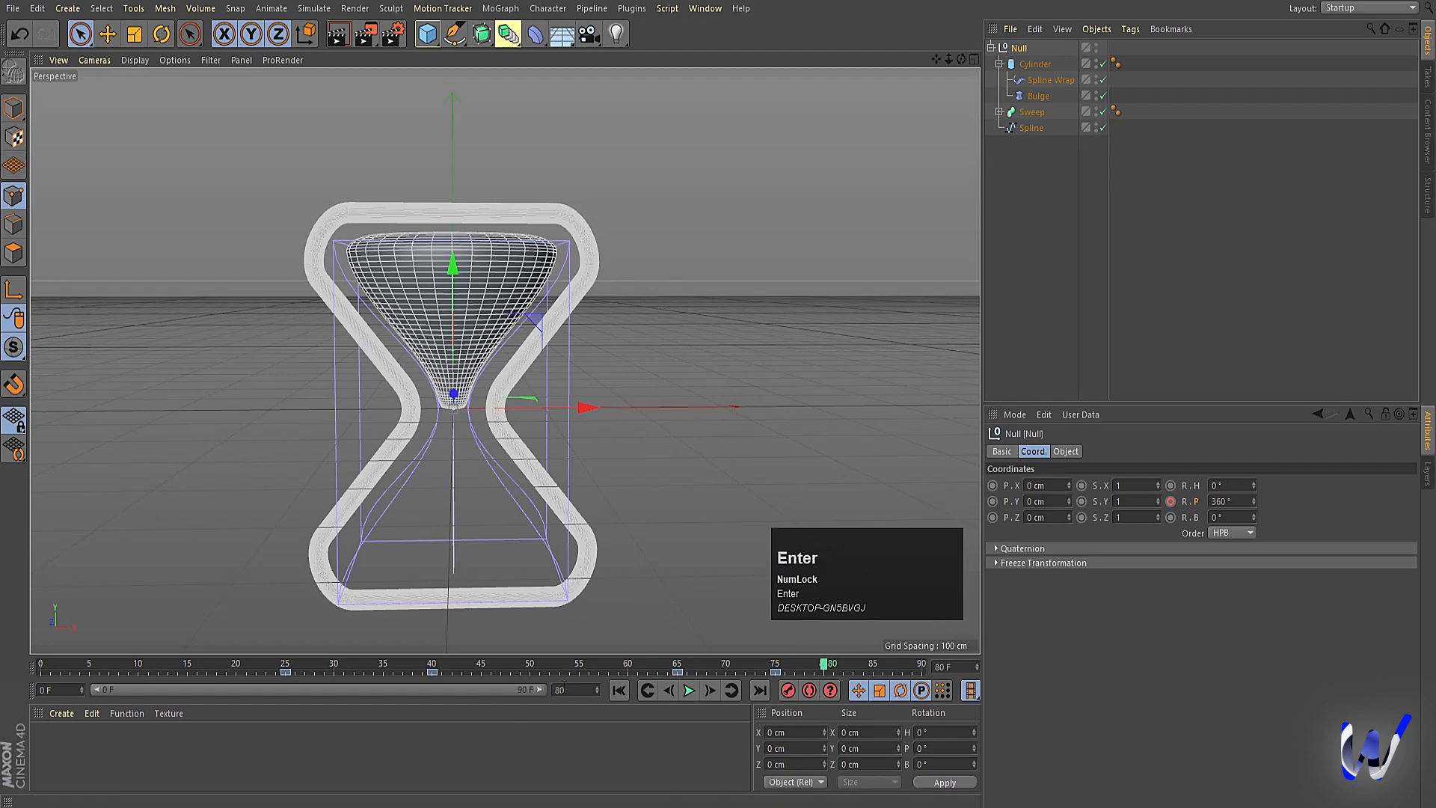
click(616, 688)
click(693, 690)
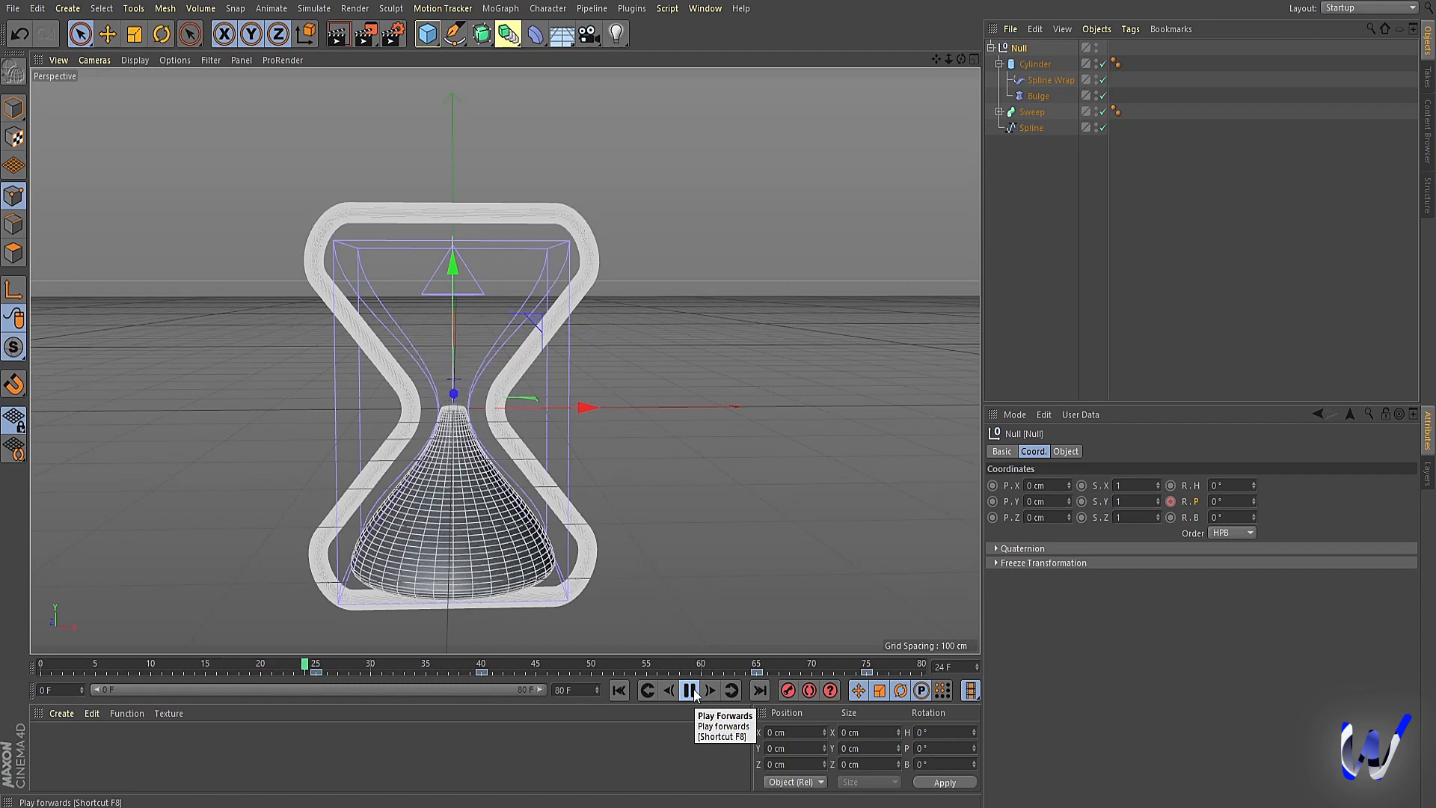
click(693, 690)
click(618, 690)
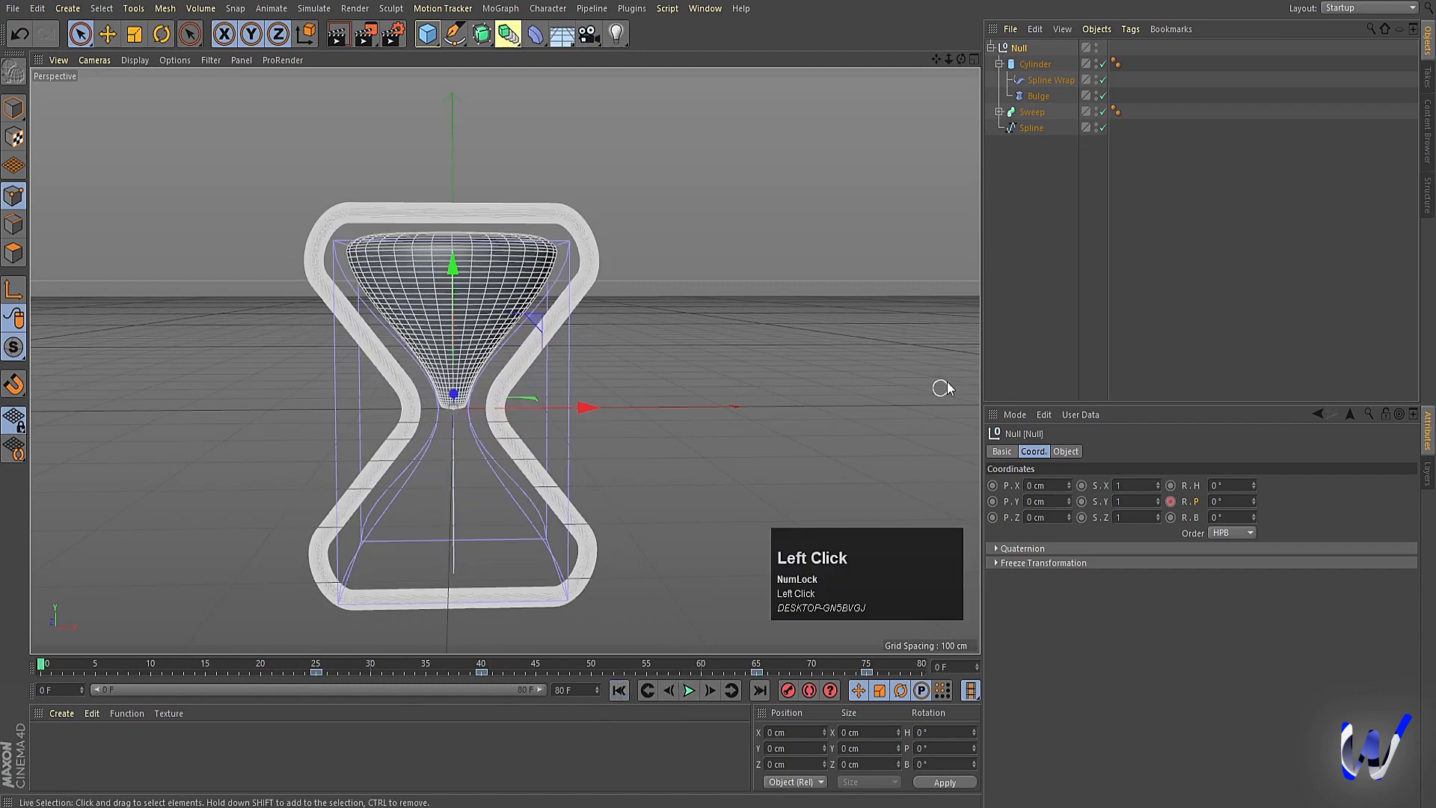
Add a Camera, look through it, and set its X, Y and Z position and its heading and pitch to 0
click(925, 276)
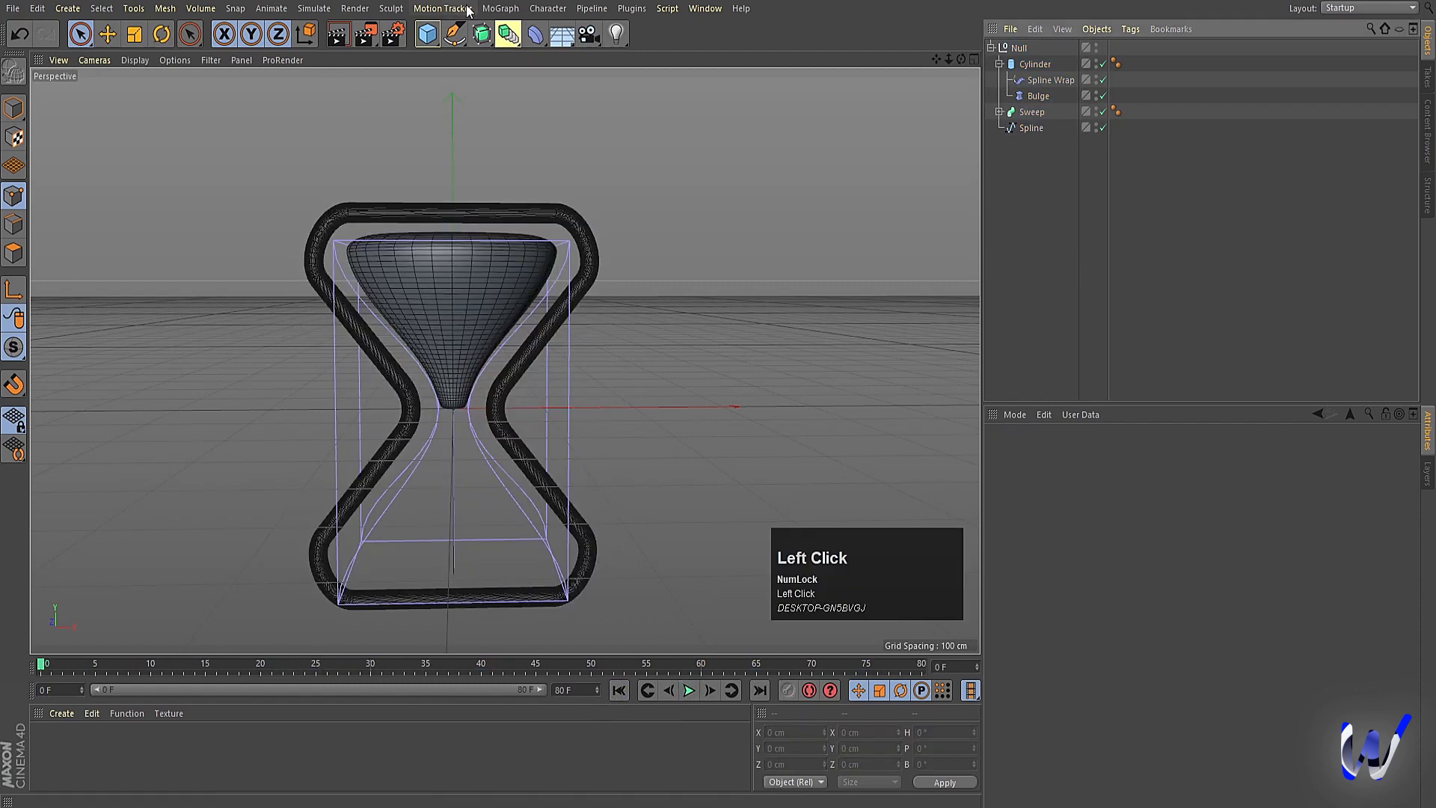
click(591, 34)
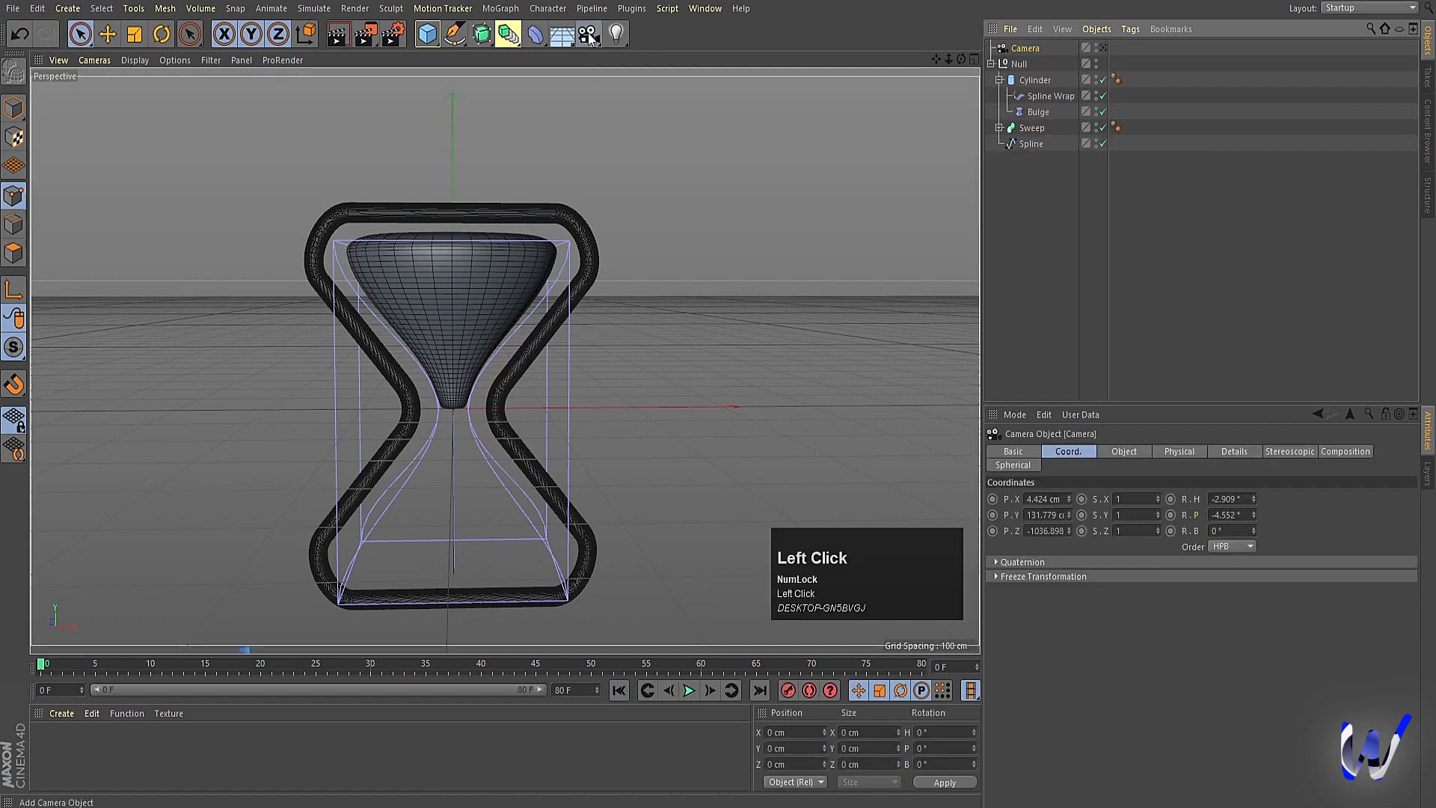
click(1102, 47)
double_click(1047, 497)
text(0)
click(1047, 514)
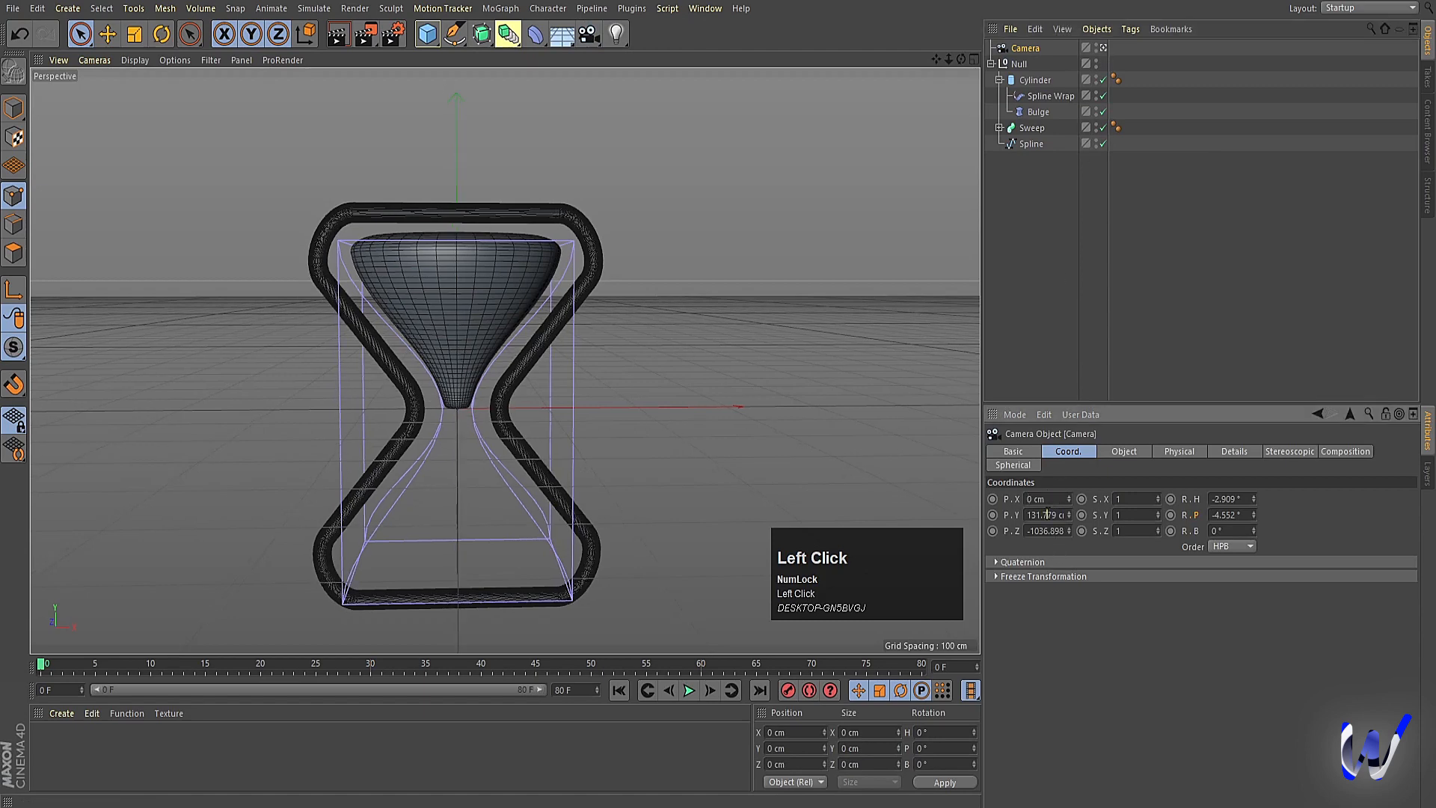
click(1046, 531)
text(0)
double_click(1221, 514)
text(0)
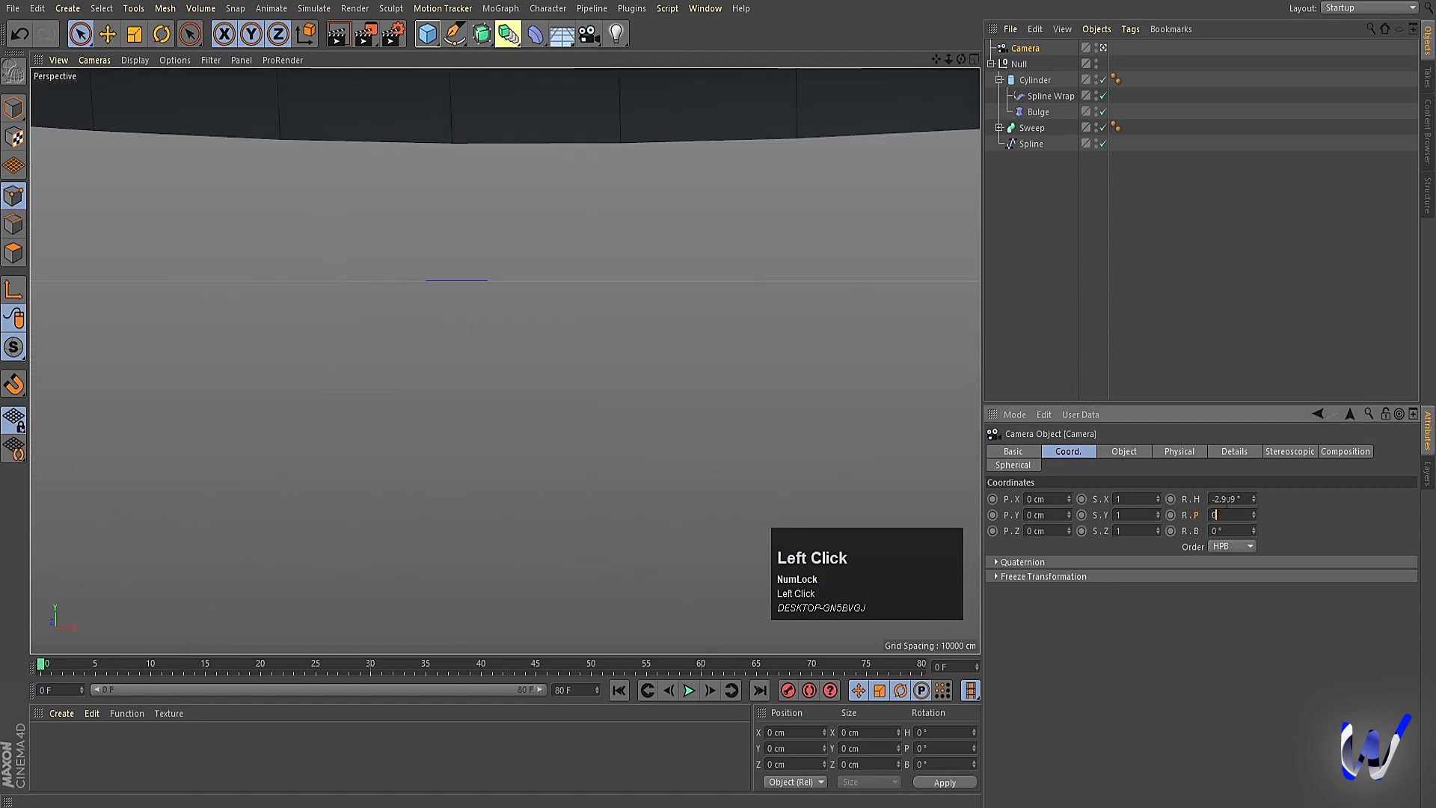
double_click(1226, 499)
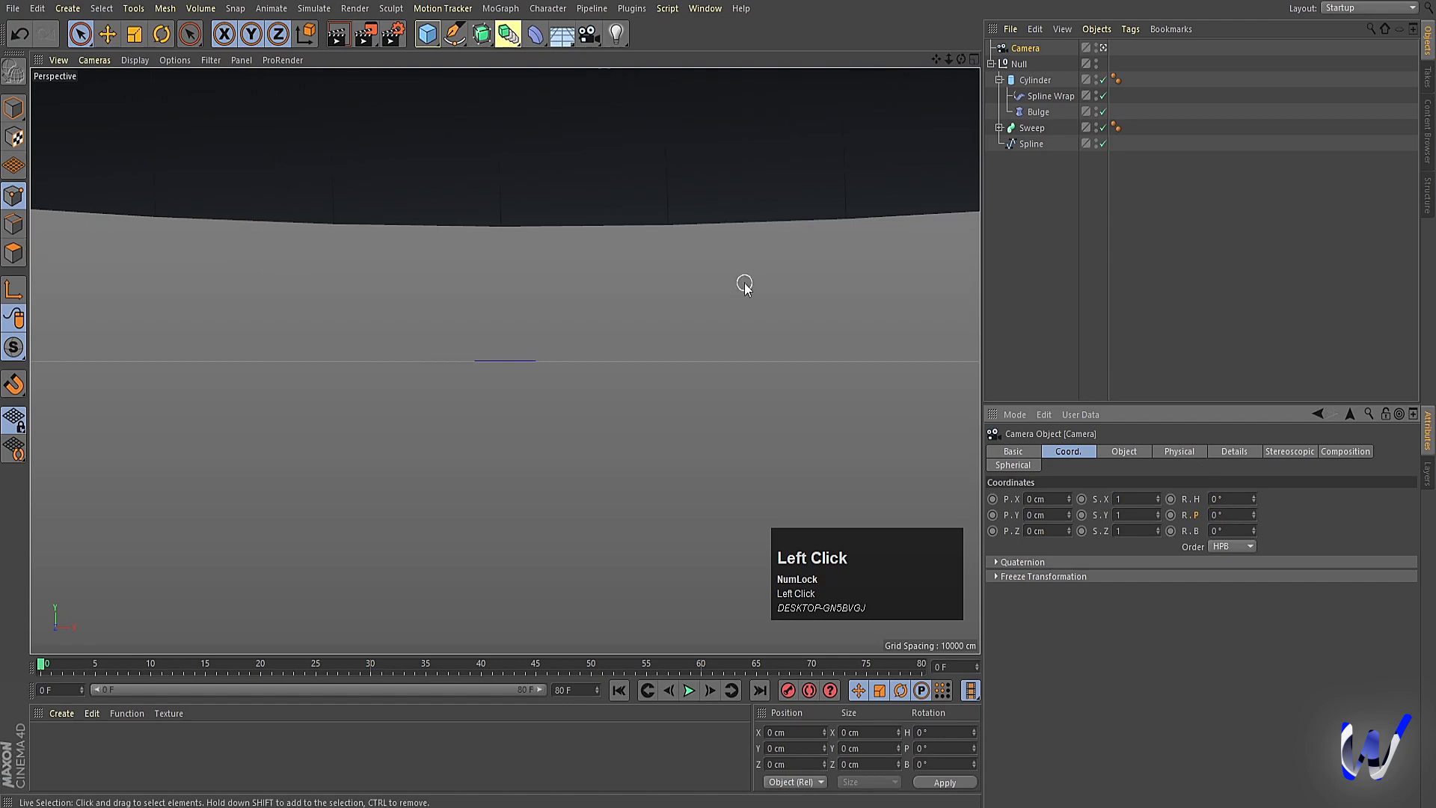
Pull the camera back along the Z axis to about -1615 cm so the whole hourglass is framed
middle_click(743, 280)
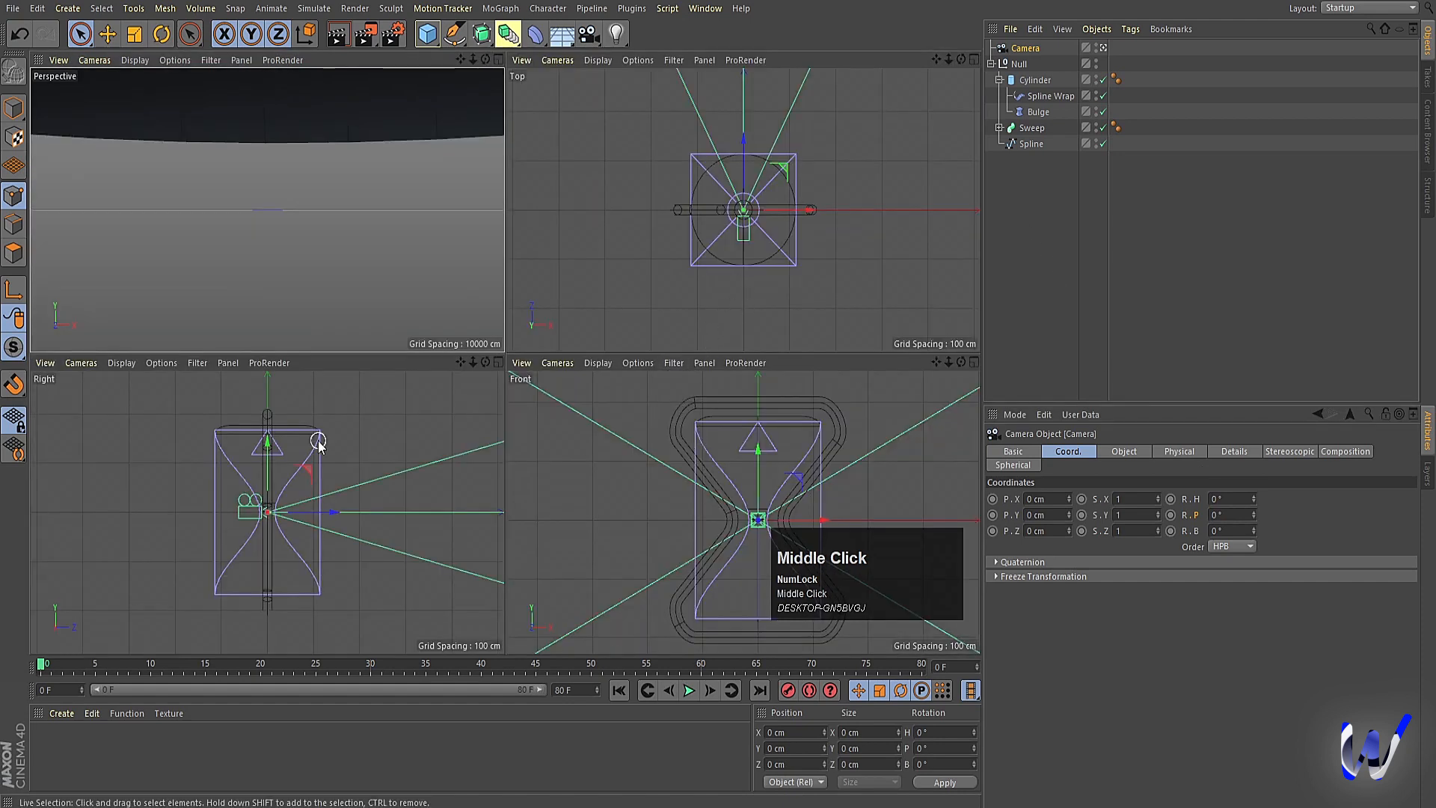
middle_click(496, 144)
middle_click(453, 190)
drag(338, 510, 105, 507)
scroll(192, 504, down, 5)
middle_click(408, 219)
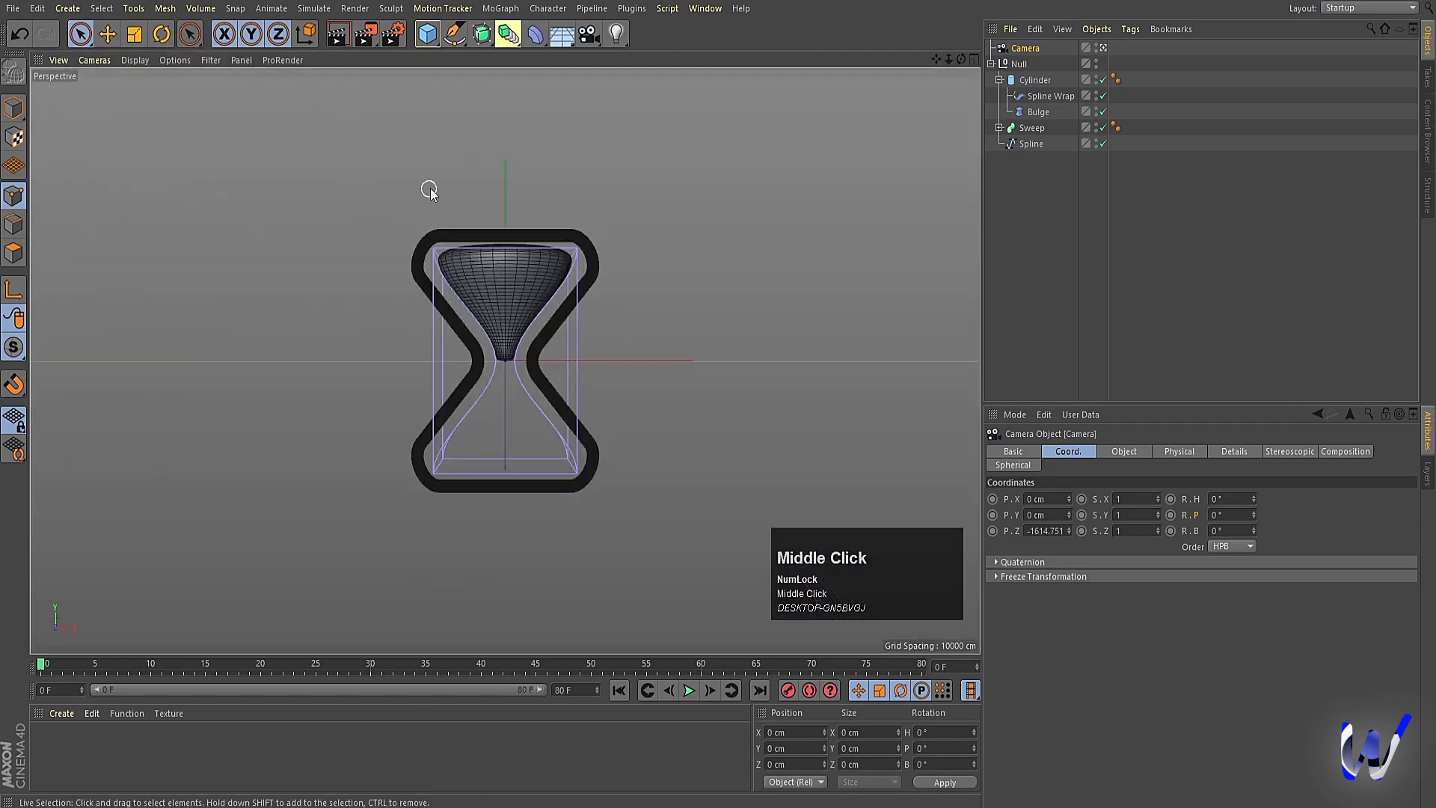
Add a Plane and rotate its pitch to 90° so it stands upright facing the camera
click(443, 38)
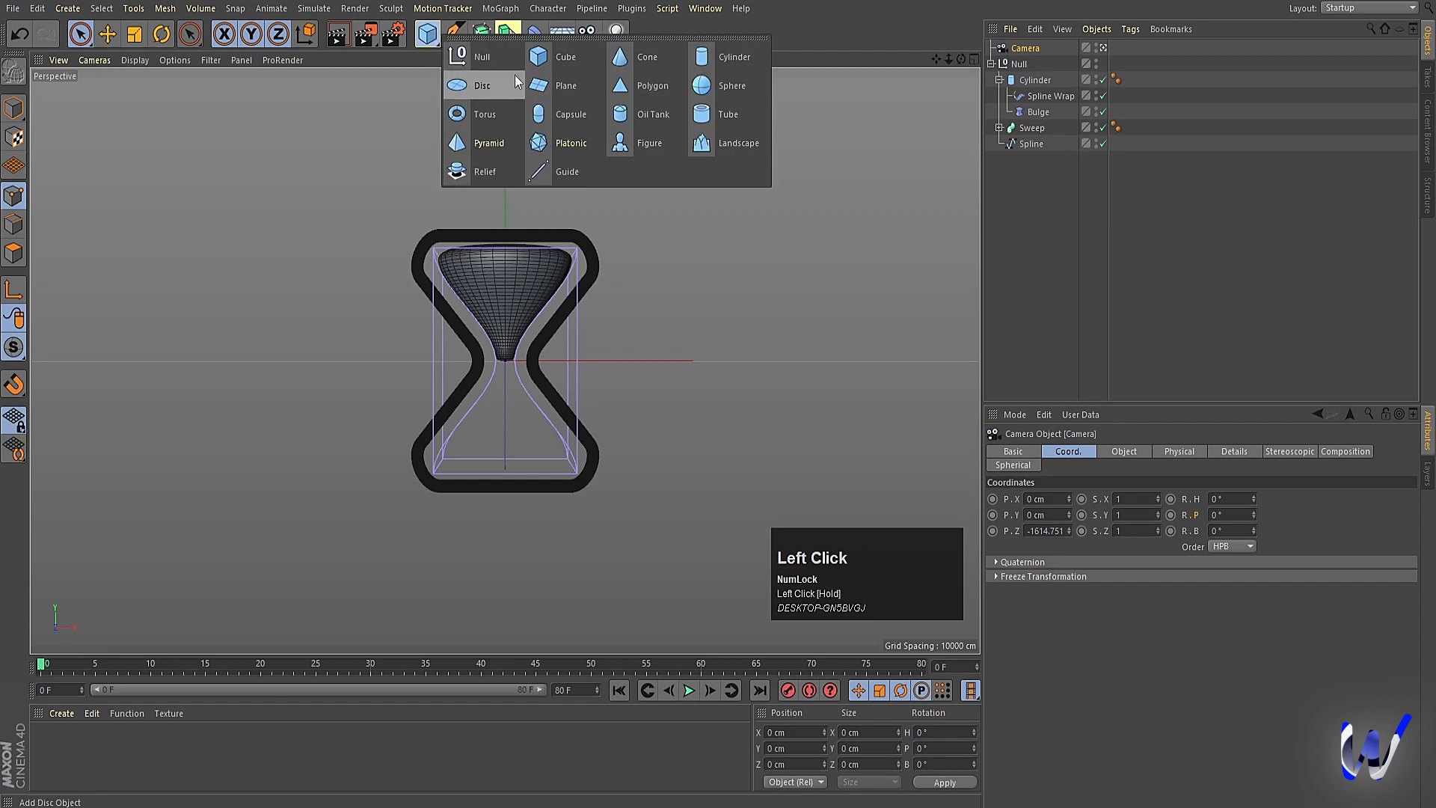
click(539, 80)
key(r)
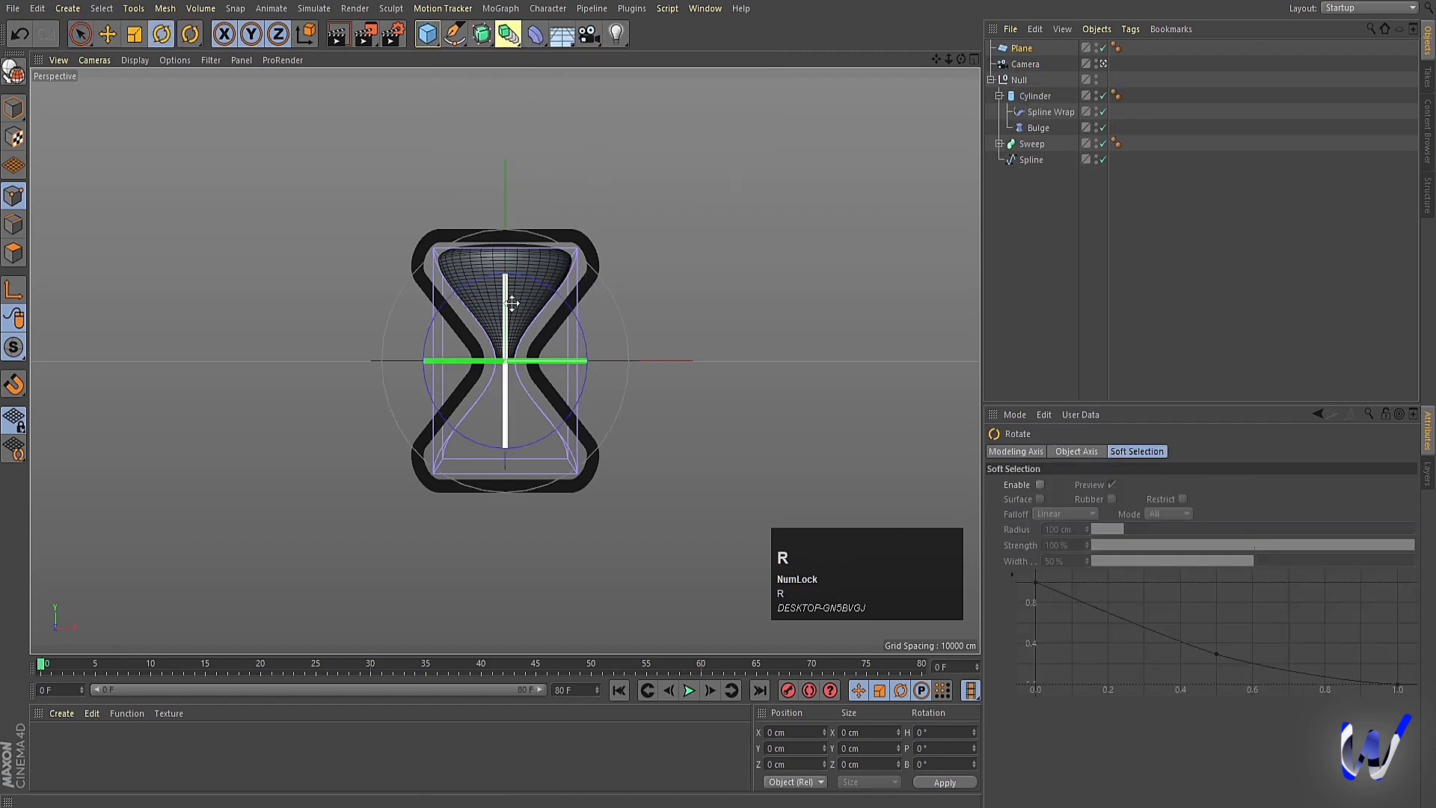
shift+drag(507, 294, 507, 473)
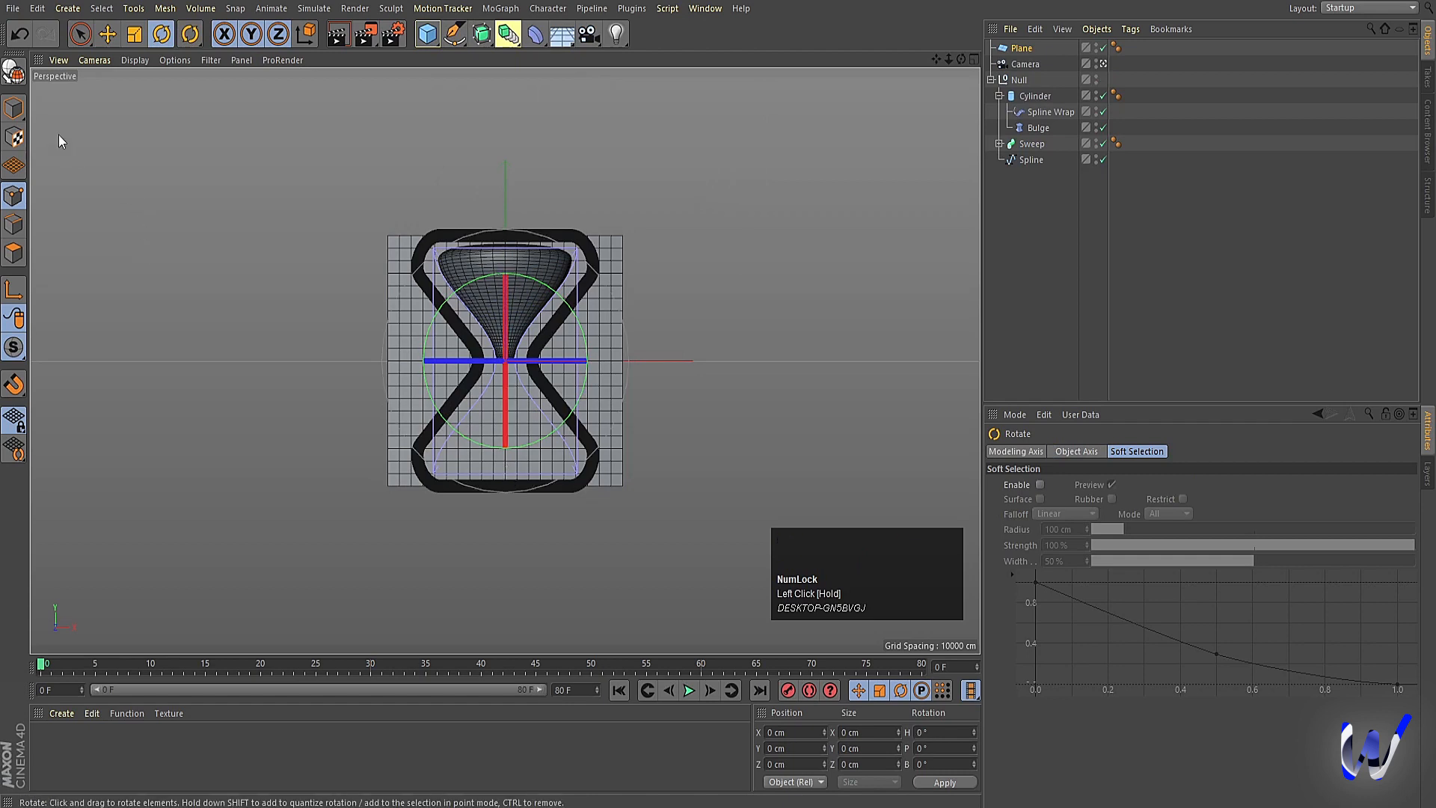
Scale the upright Plane to about 2035 cm wide and 1584 cm high to fill the camera view
click(18, 108)
drag(621, 360, 1099, 361)
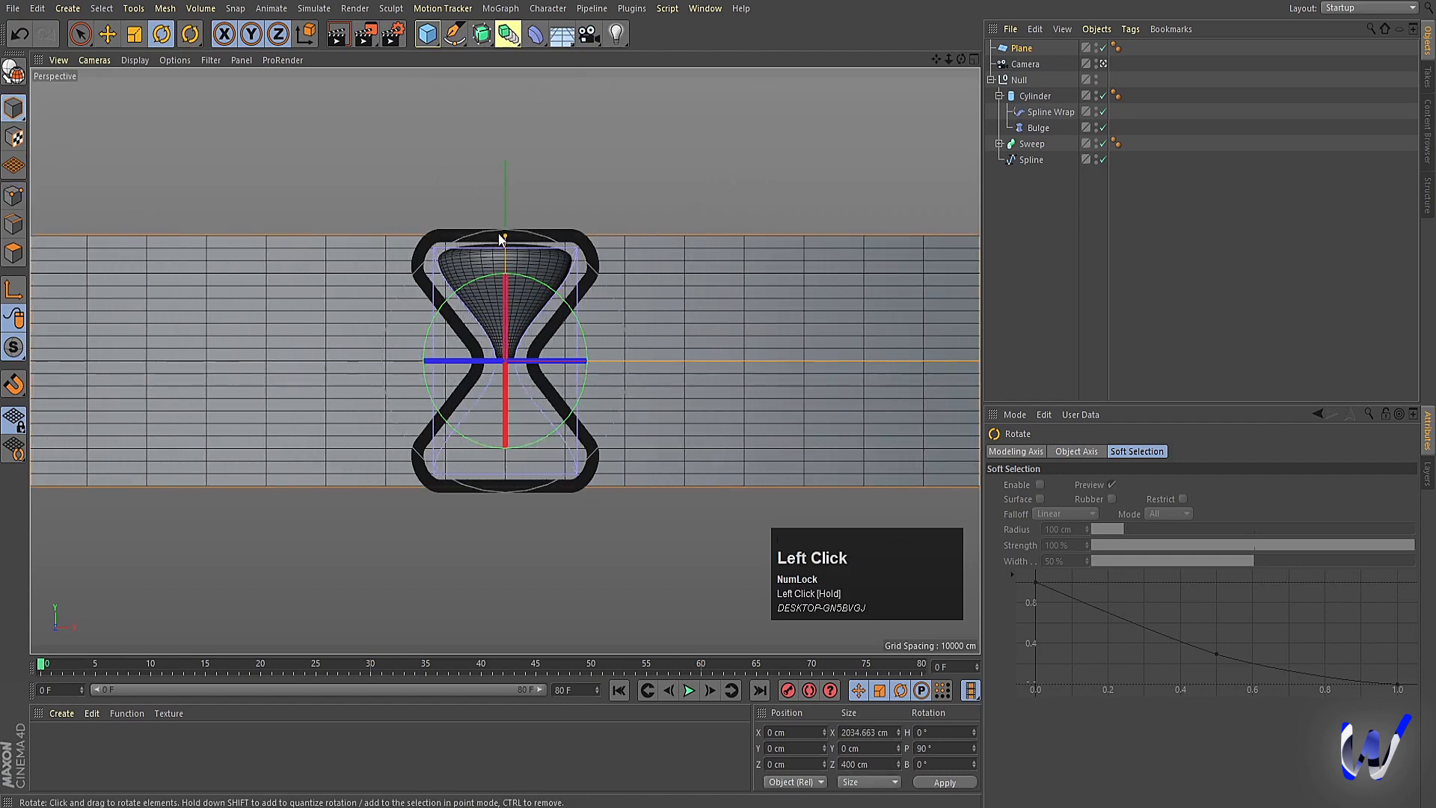
drag(506, 236, 507, 2)
Move the Plane behind the hourglass to about 174 cm on the Z axis
middle_click(482, 275)
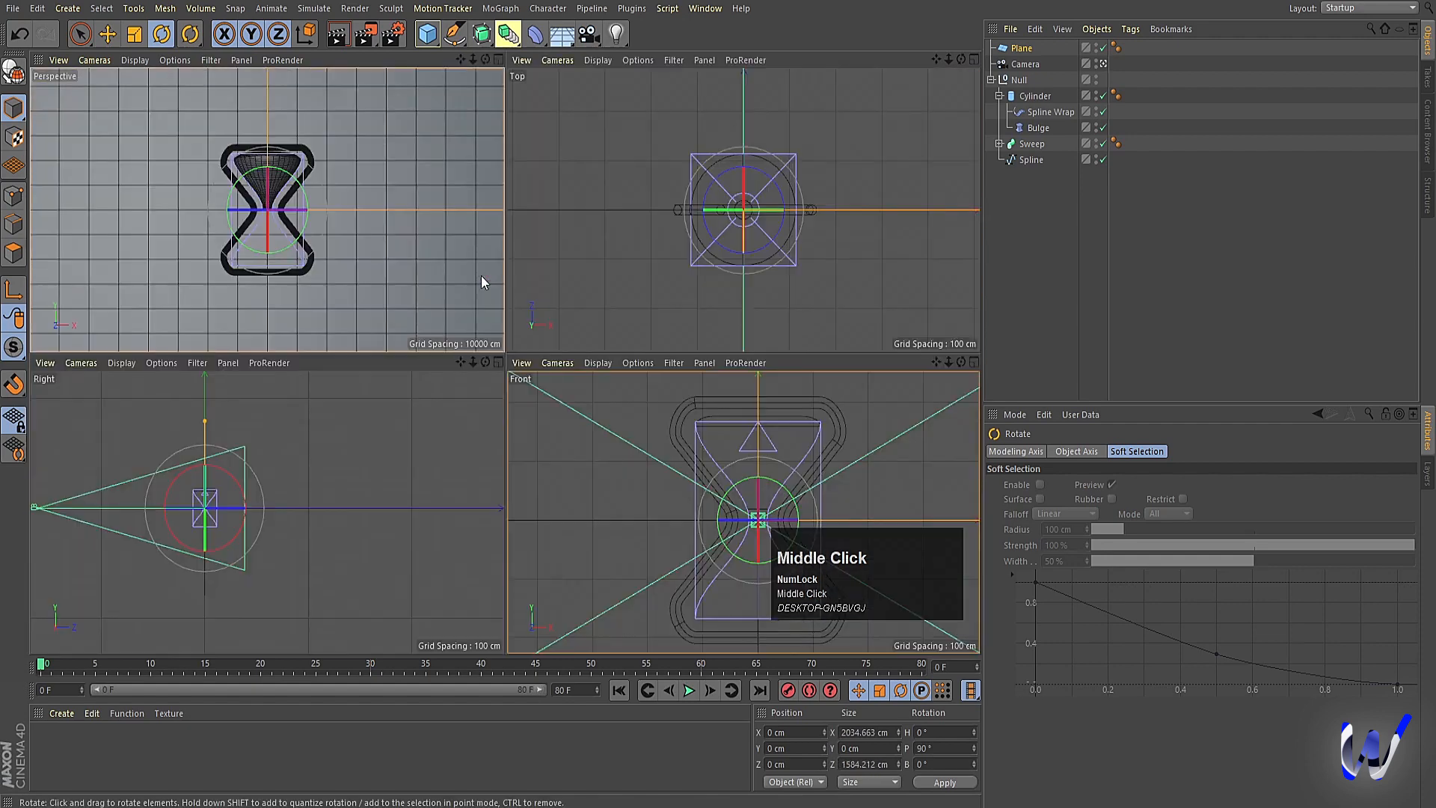
middle_click(722, 251)
middle_click(721, 254)
key(e)
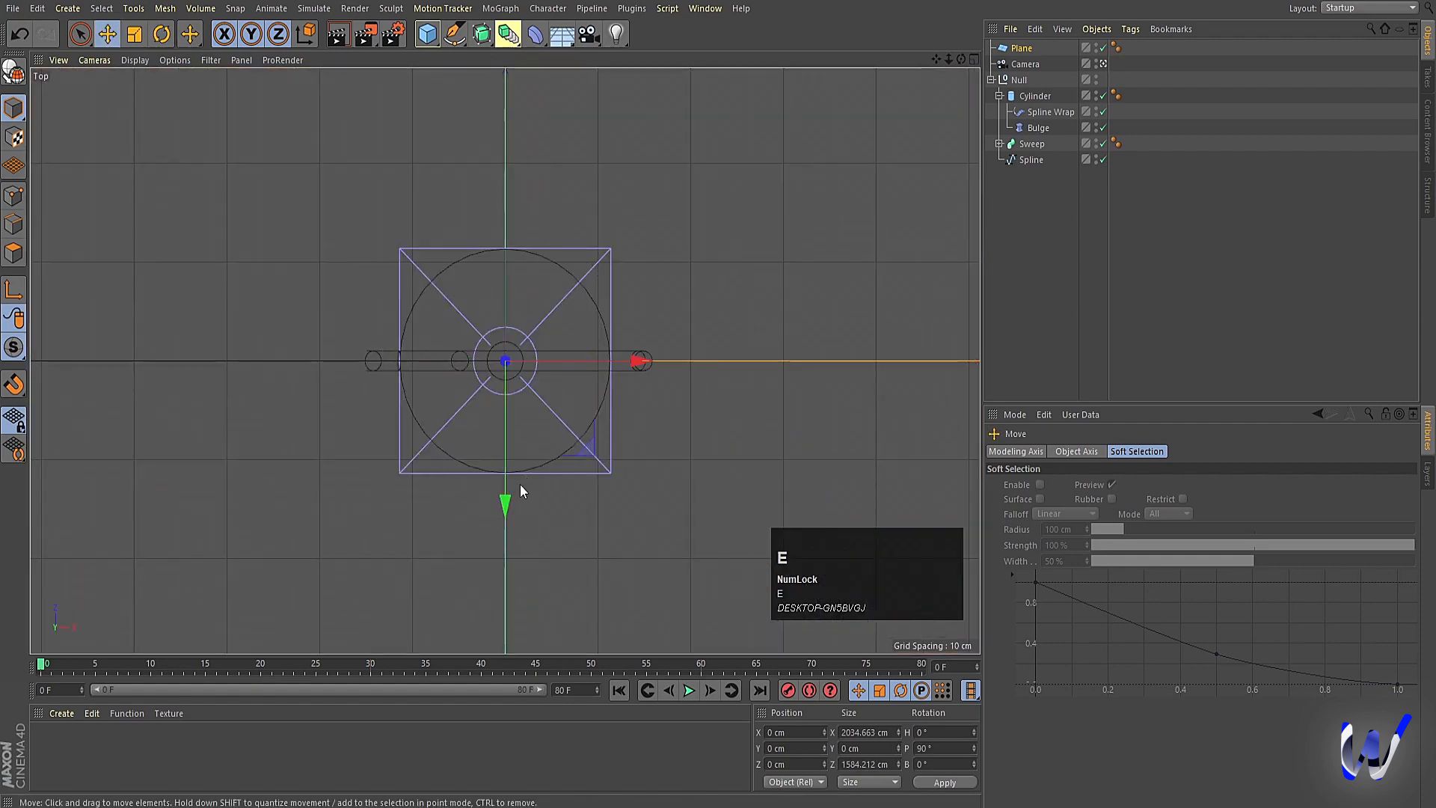
drag(507, 490, 516, 356)
drag(515, 339, 515, 339)
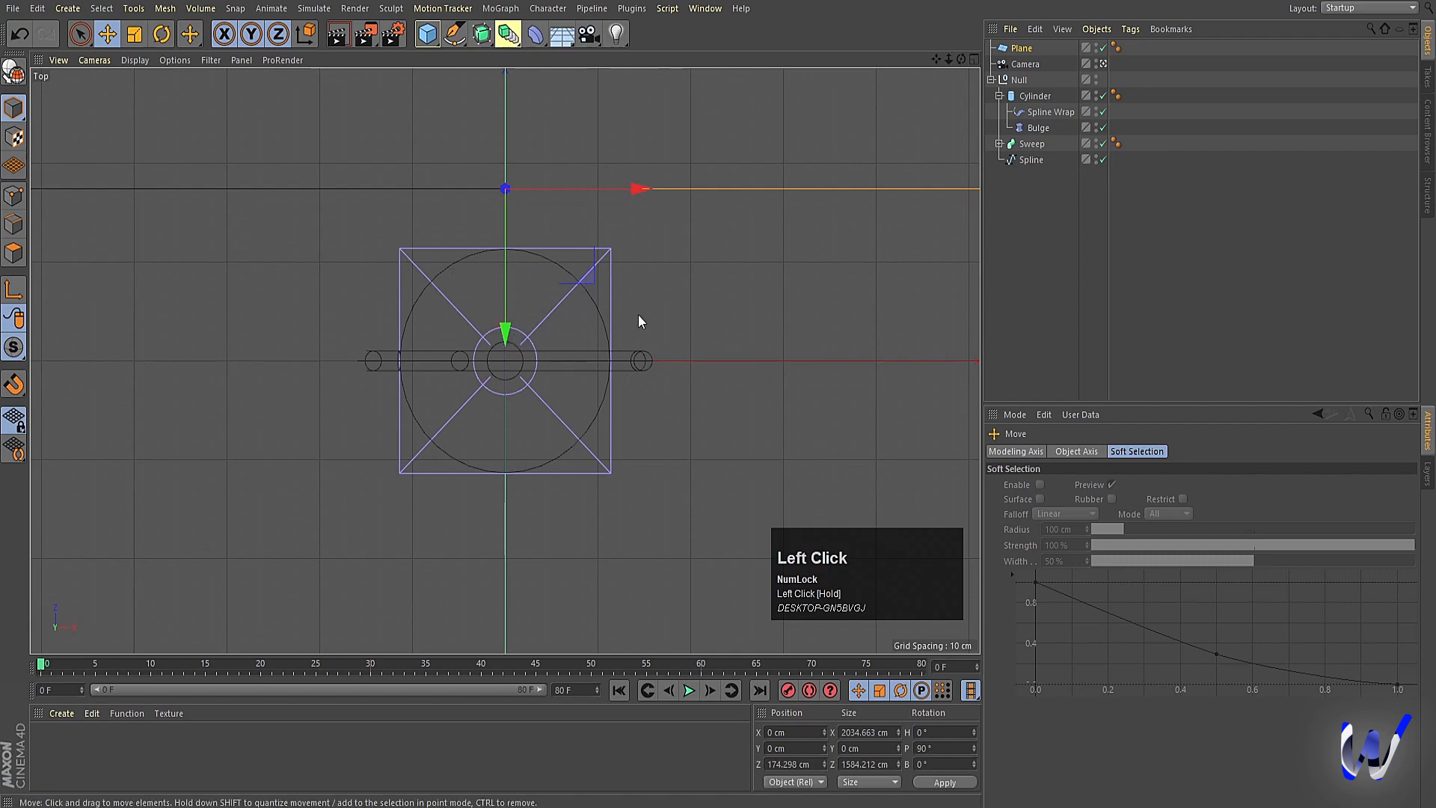
Render a preview of the hourglass against the background Plane through the camera
middle_click(639, 314)
middle_click(296, 240)
key(ctrl+r)
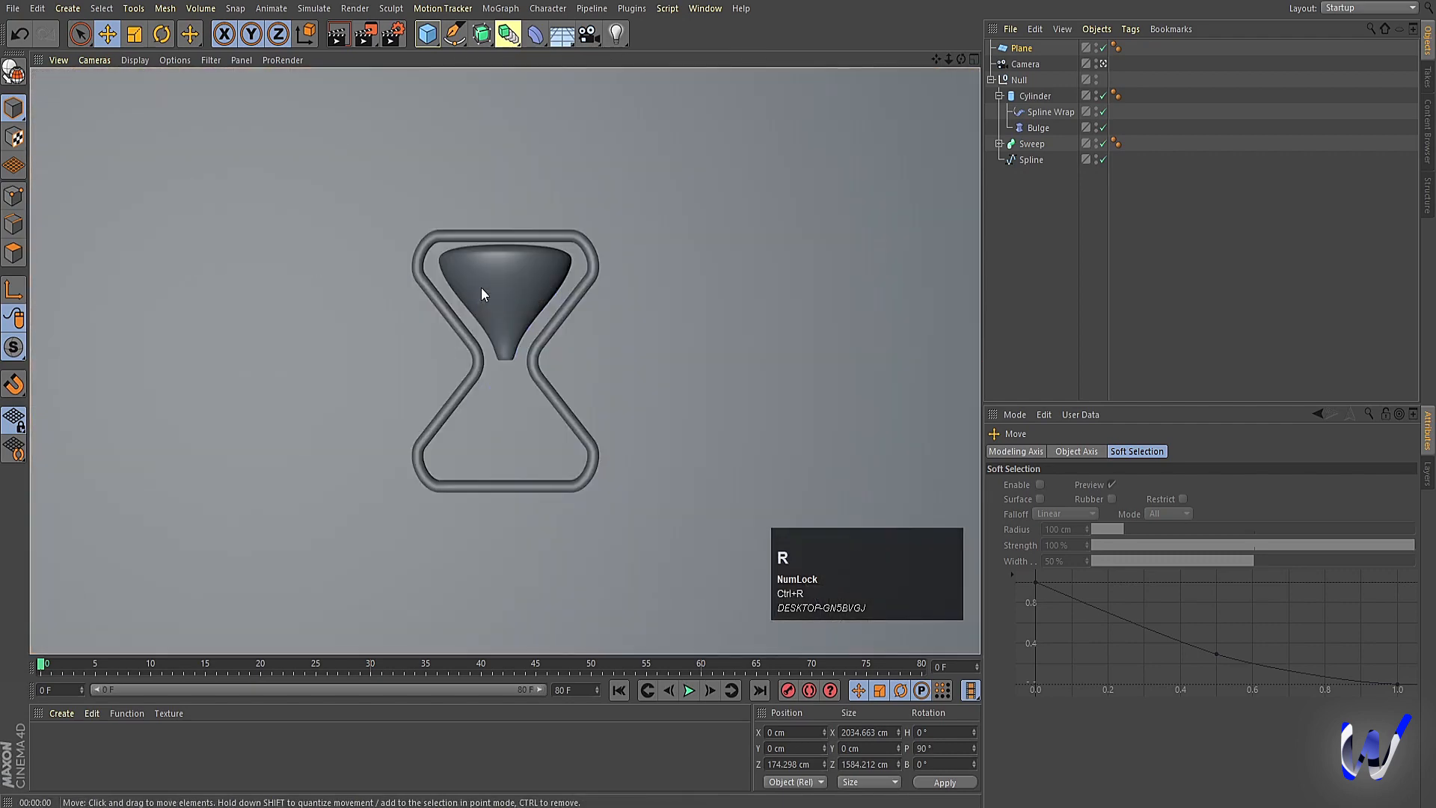
Play back the hourglass animation and return to frame 0
click(1017, 267)
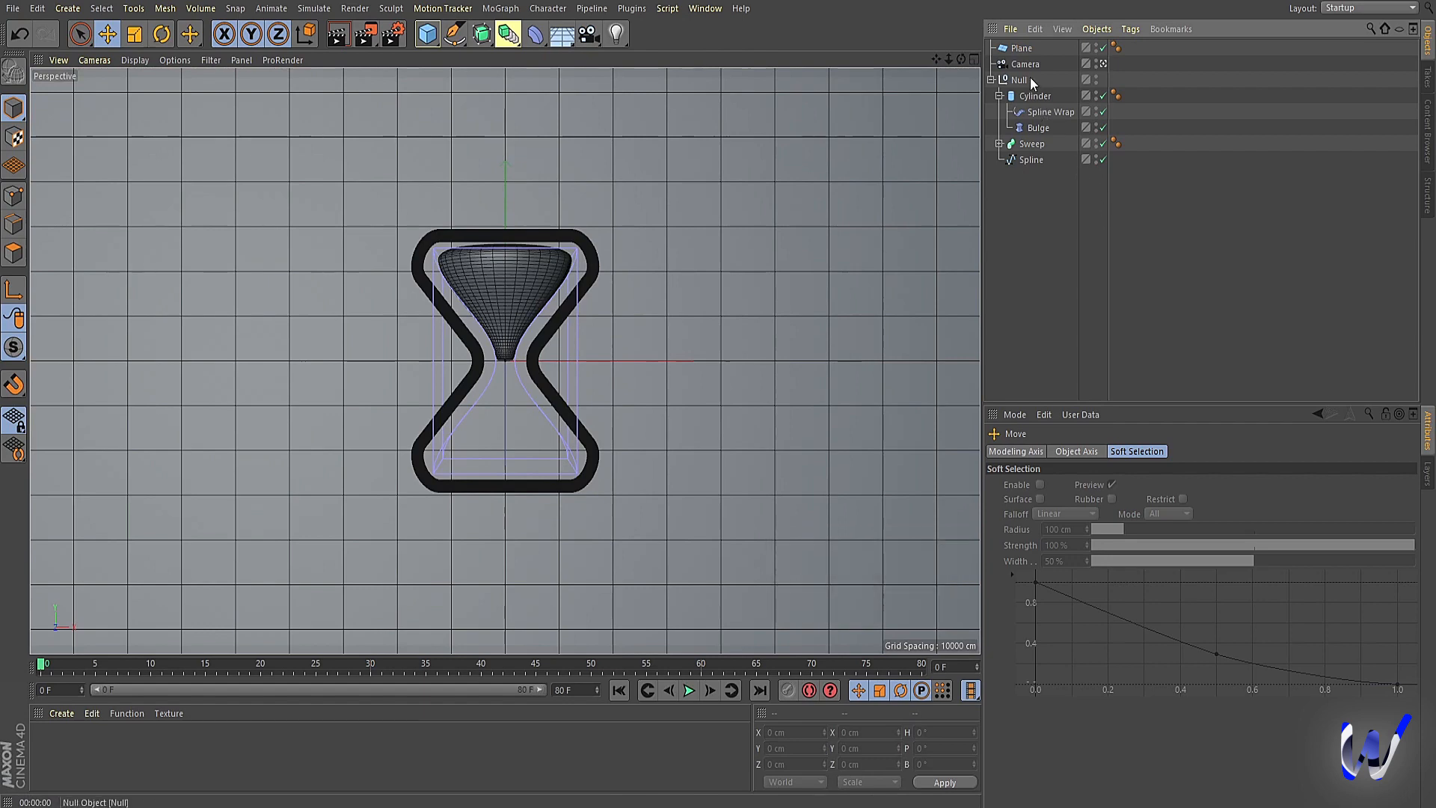
click(689, 690)
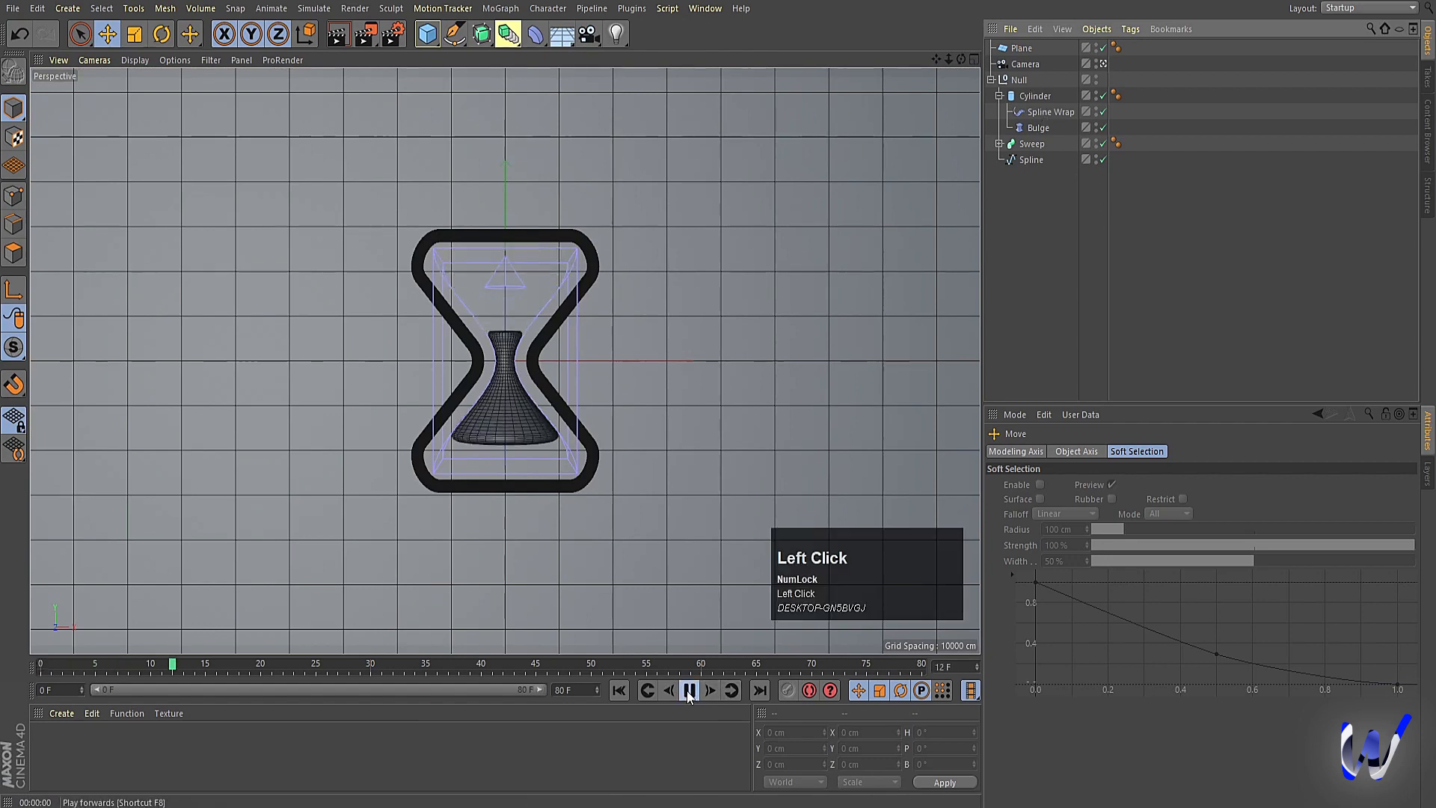
click(689, 690)
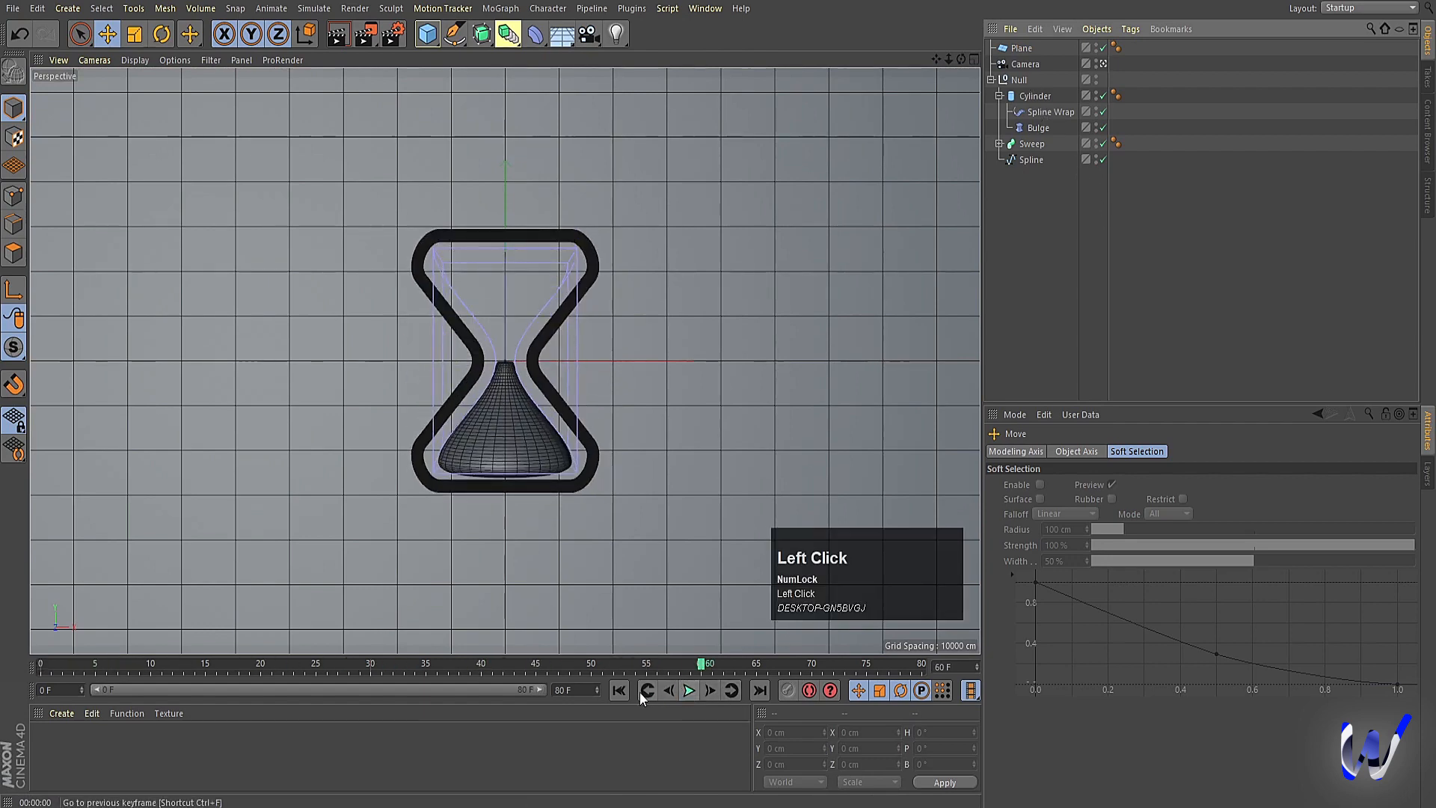
click(619, 690)
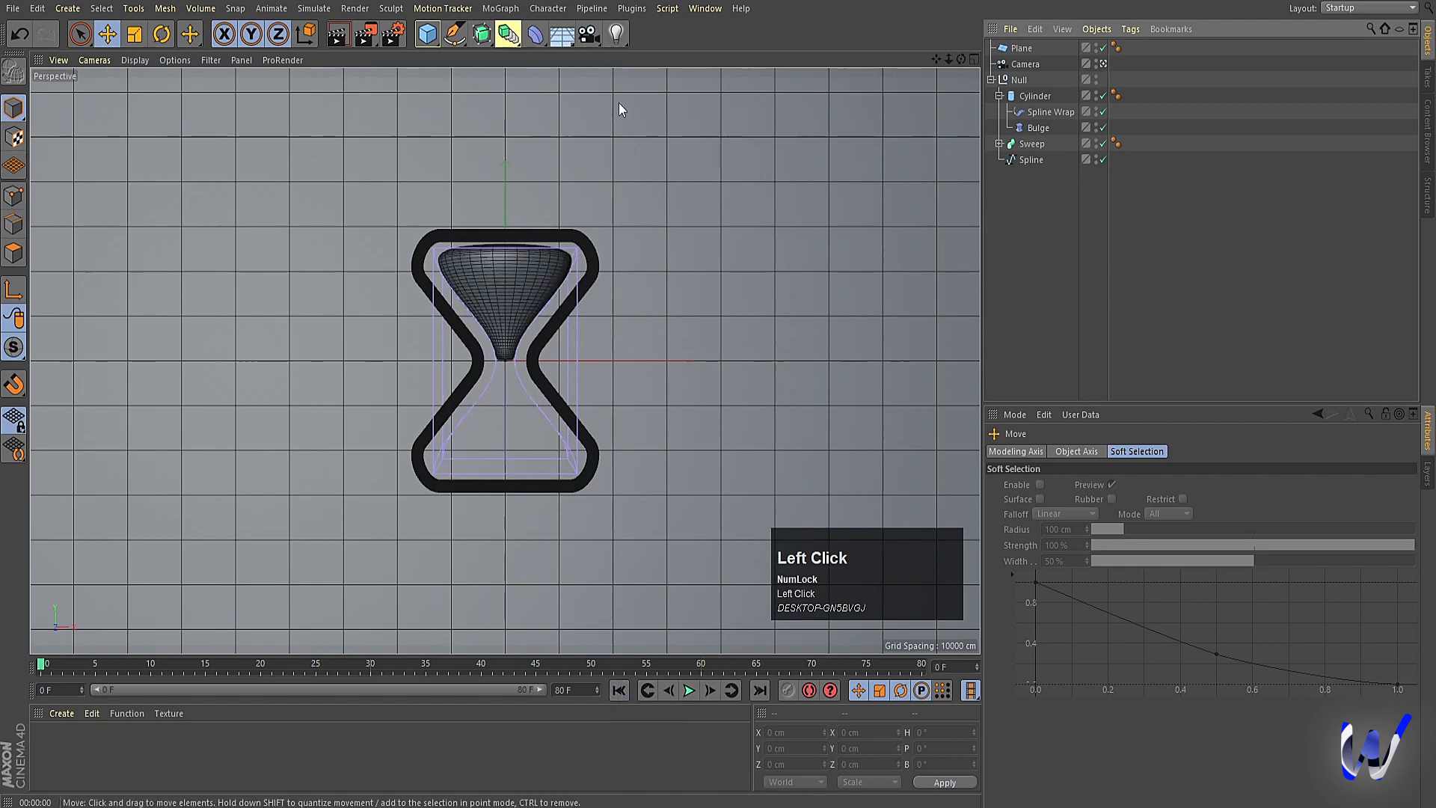
Add an area light and place it in front of the hourglass at about 697 cm X and -738 cm Z
click(616, 34)
click(792, 87)
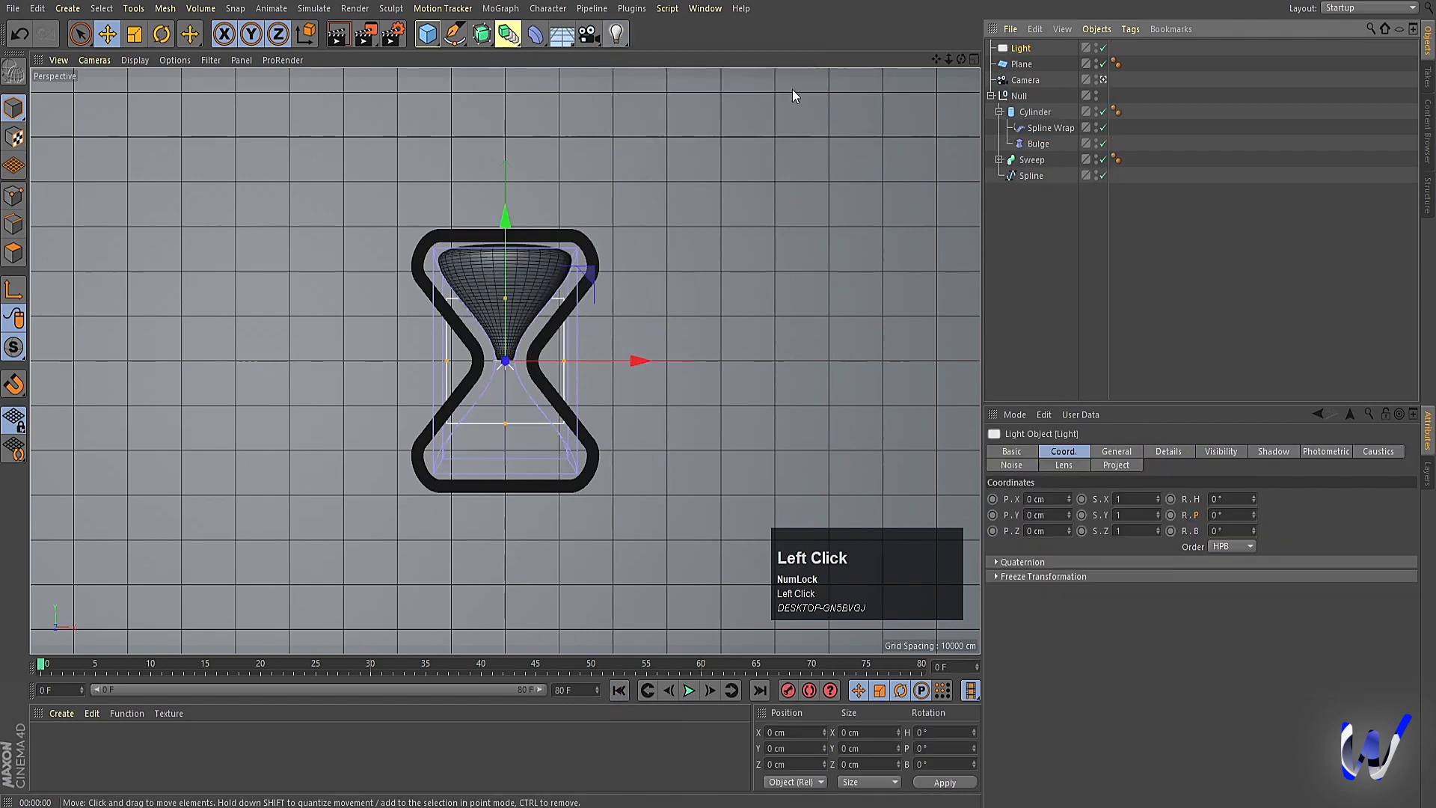
middle_click(697, 317)
middle_click(778, 253)
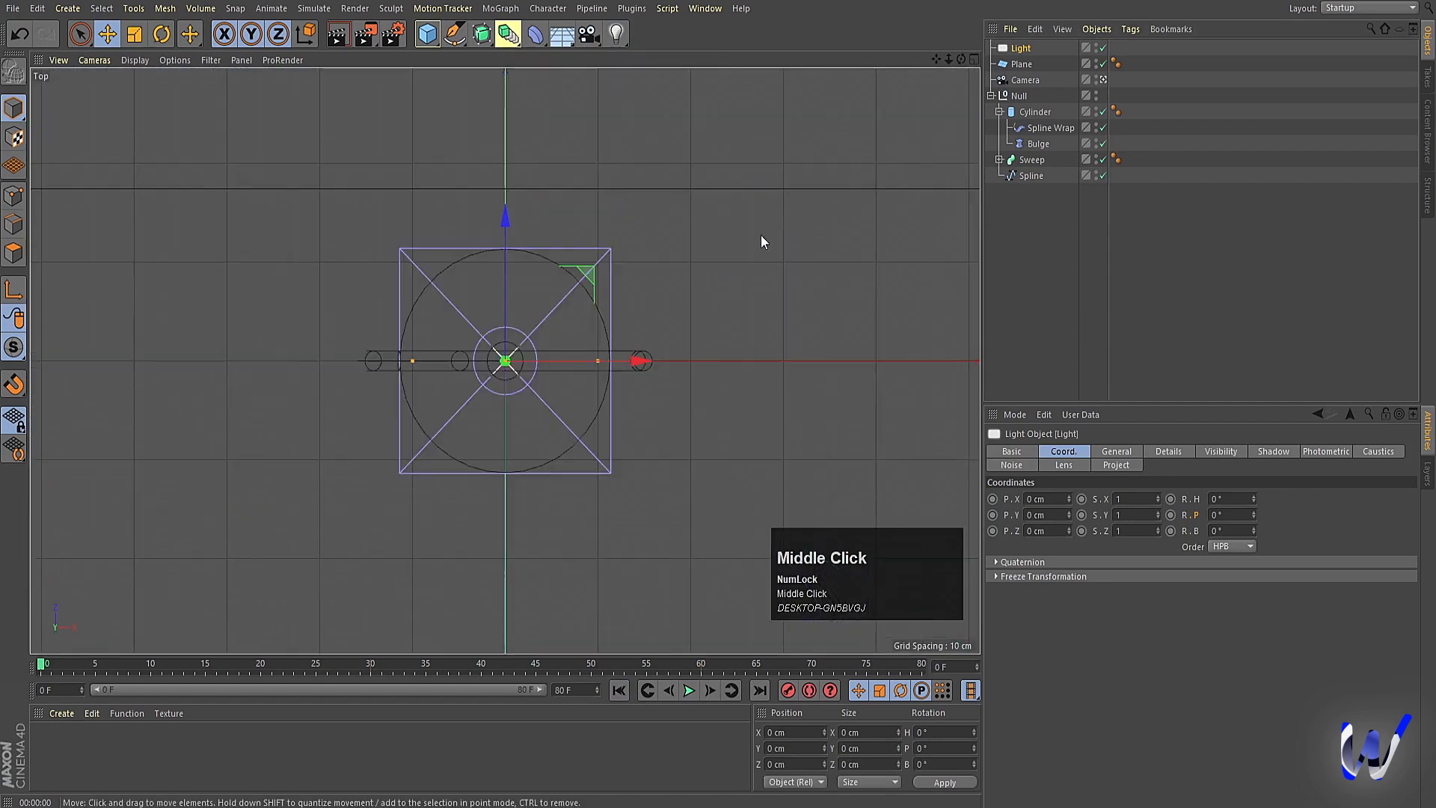
scroll(654, 283, down, 5)
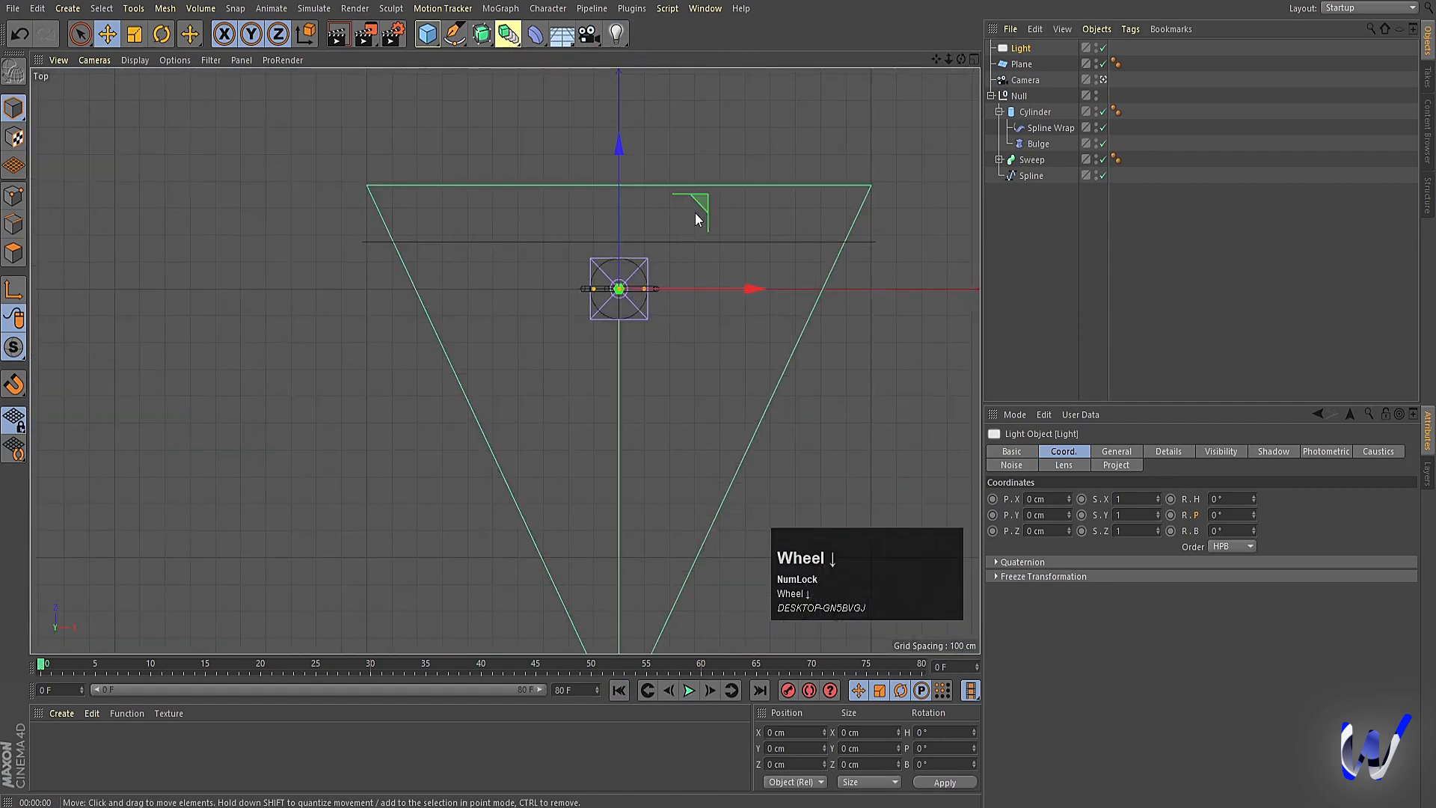
drag(694, 212, 871, 401)
alt+middle_drag(870, 401, 684, 299)
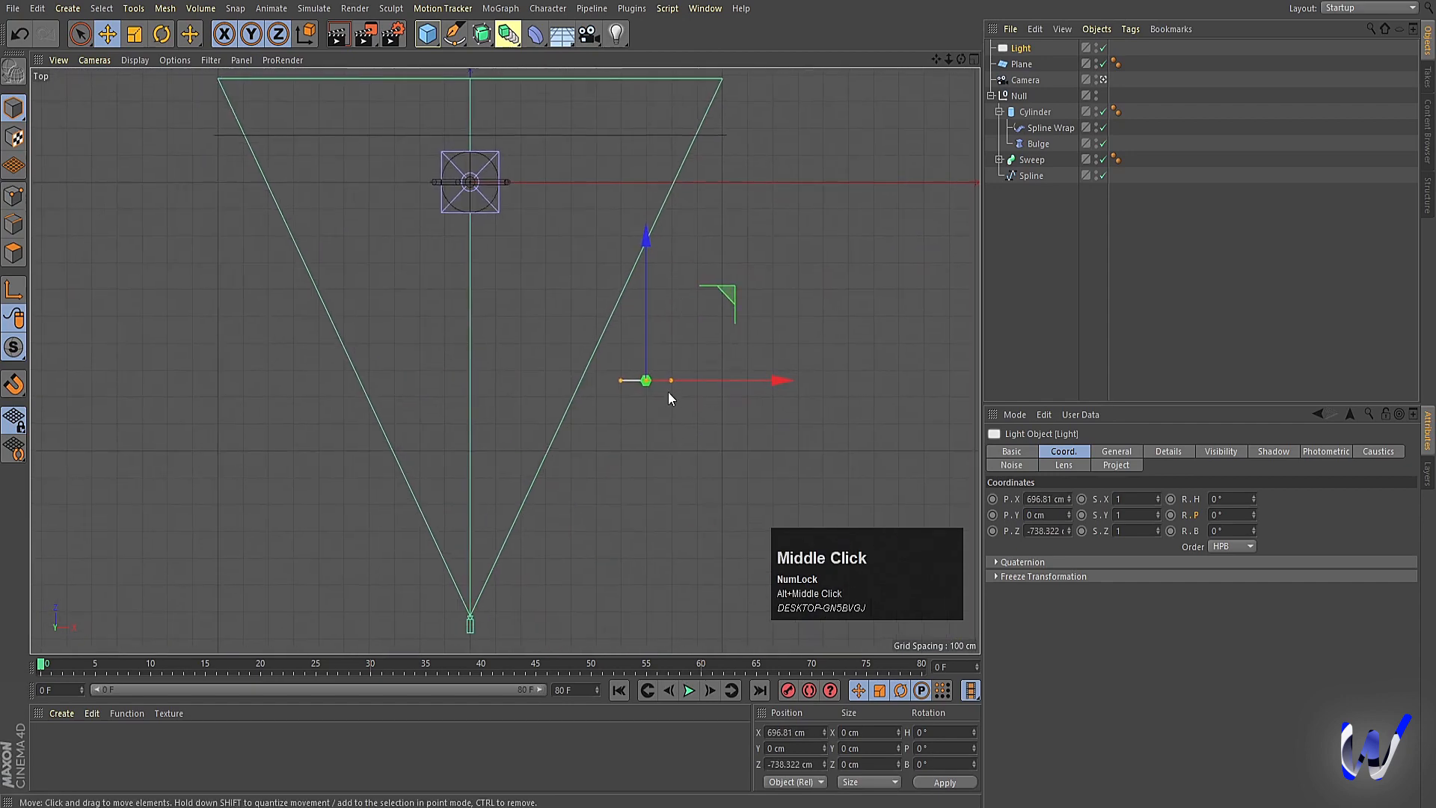
Enlarge the area light's emitting rectangle in both width and height
drag(674, 380, 752, 380)
middle_click(630, 508)
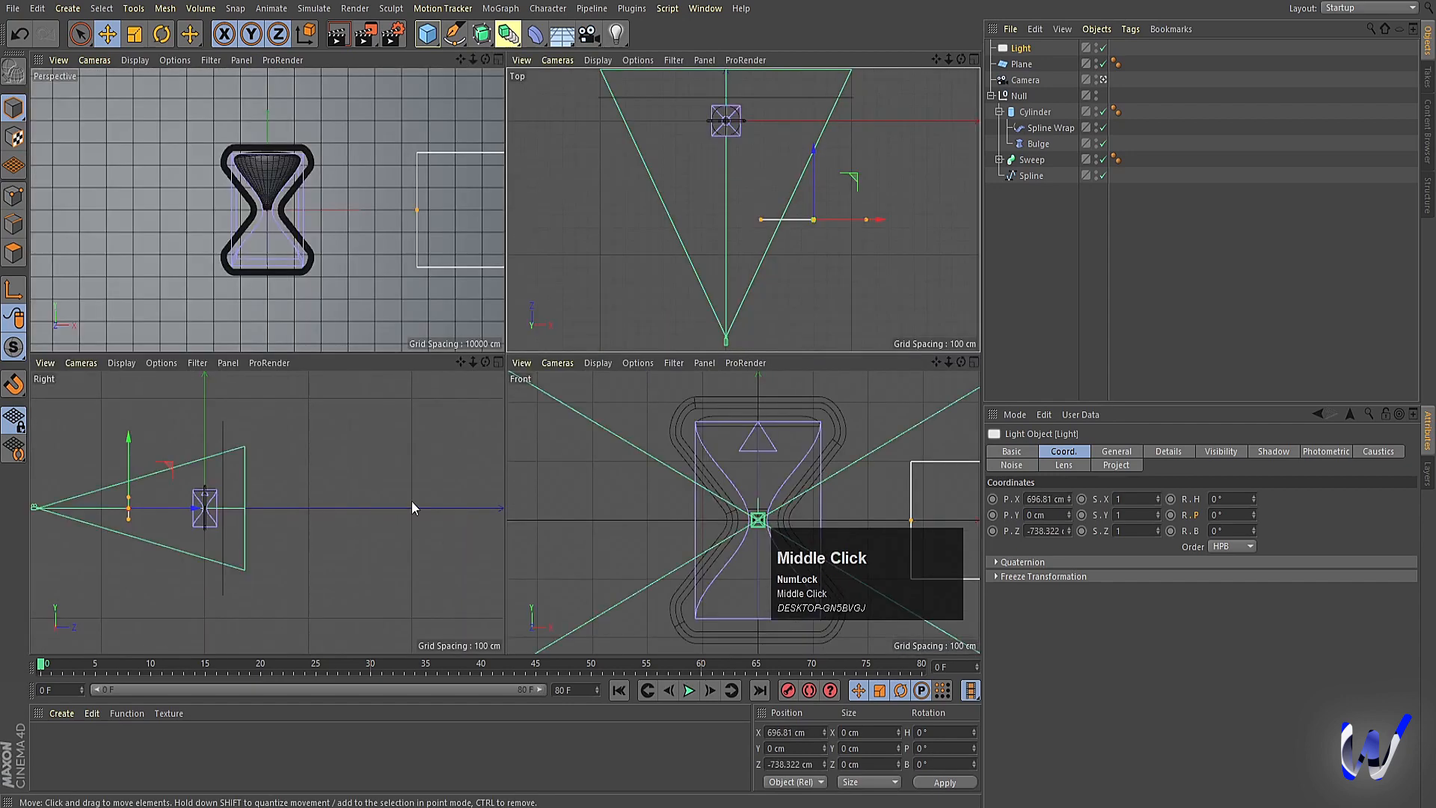
drag(129, 497, 129, 472)
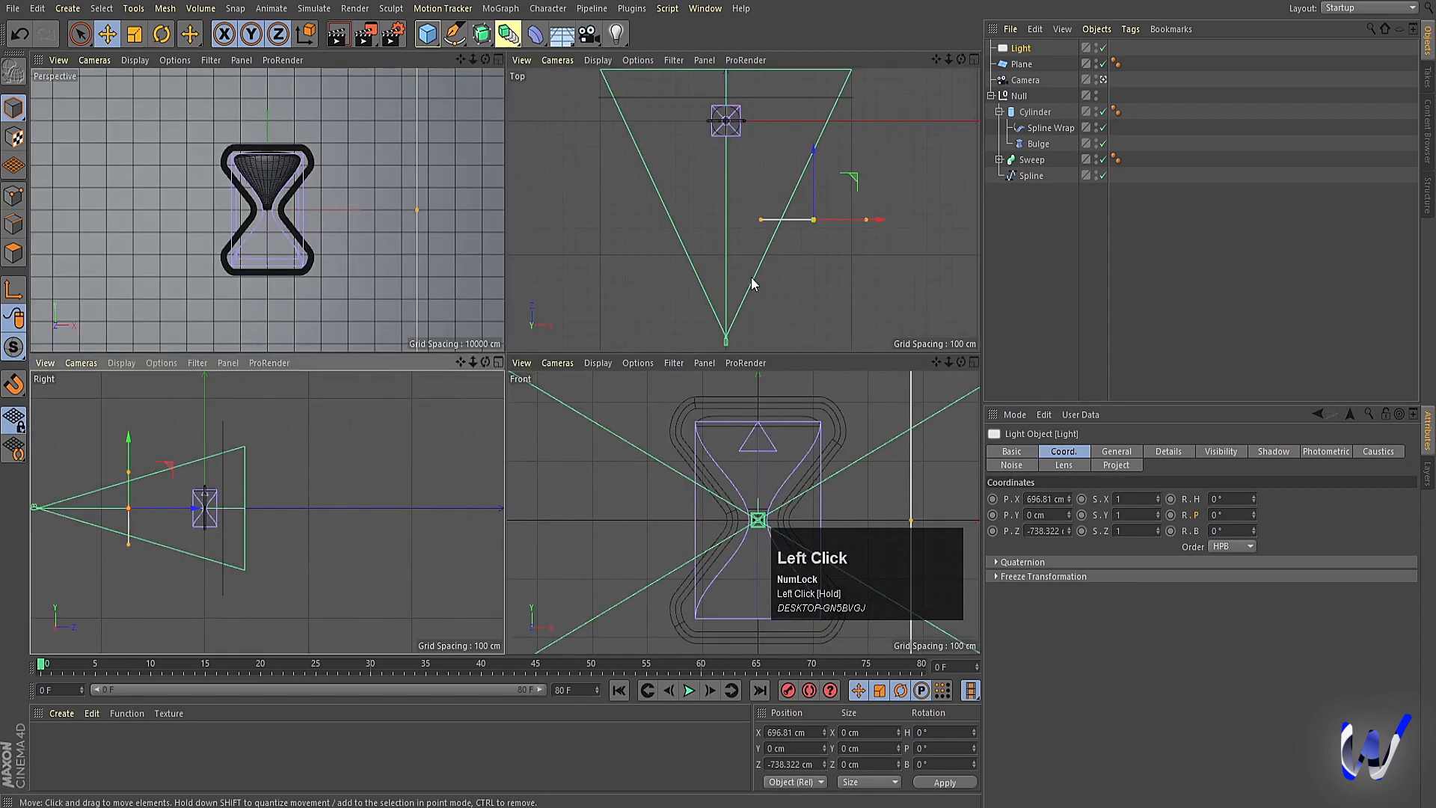
Raise the area light above the hourglass to about 1452 cm on the Y axis
middle_click(797, 445)
scroll(684, 399, down, 5)
key(r)
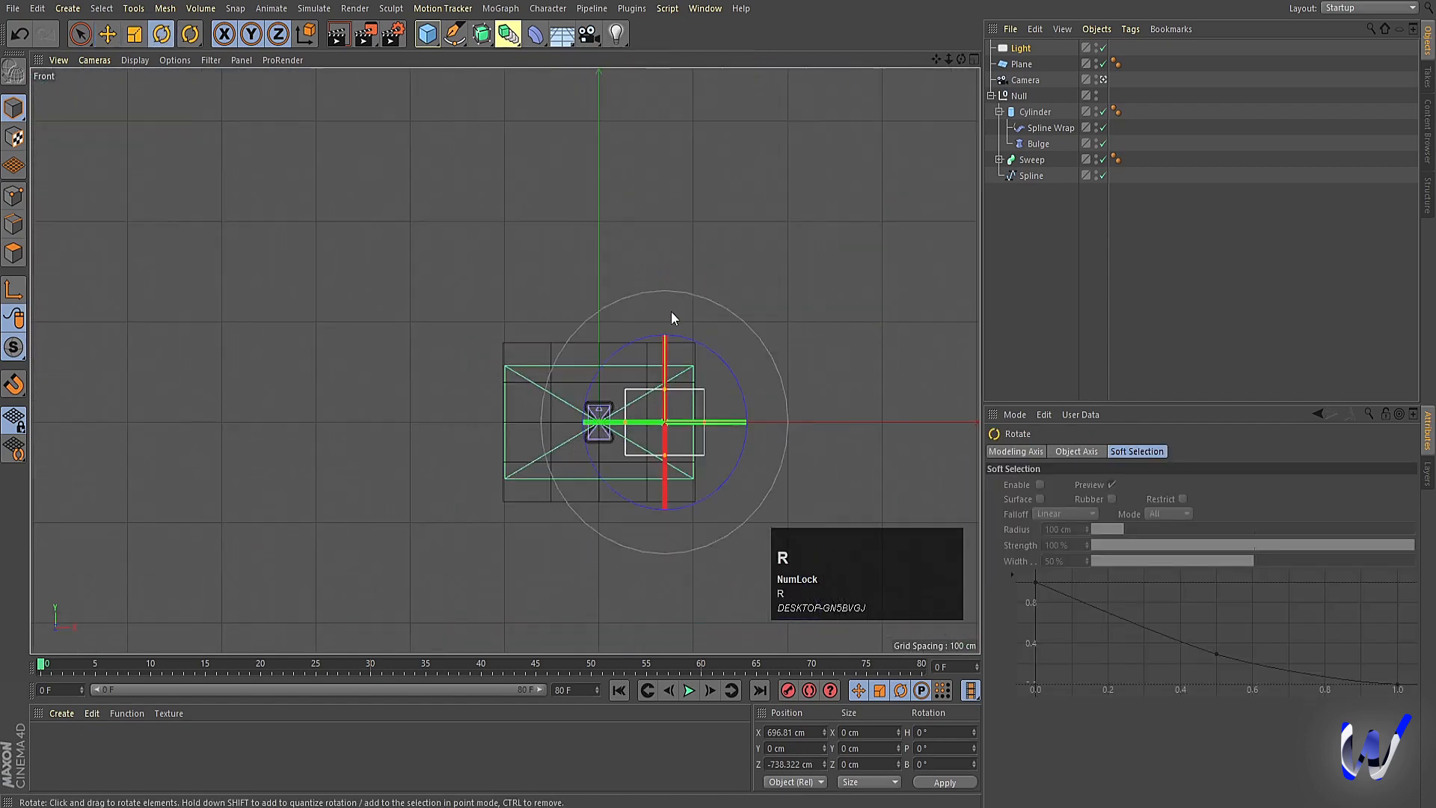
key(e)
drag(670, 326, 663, 179)
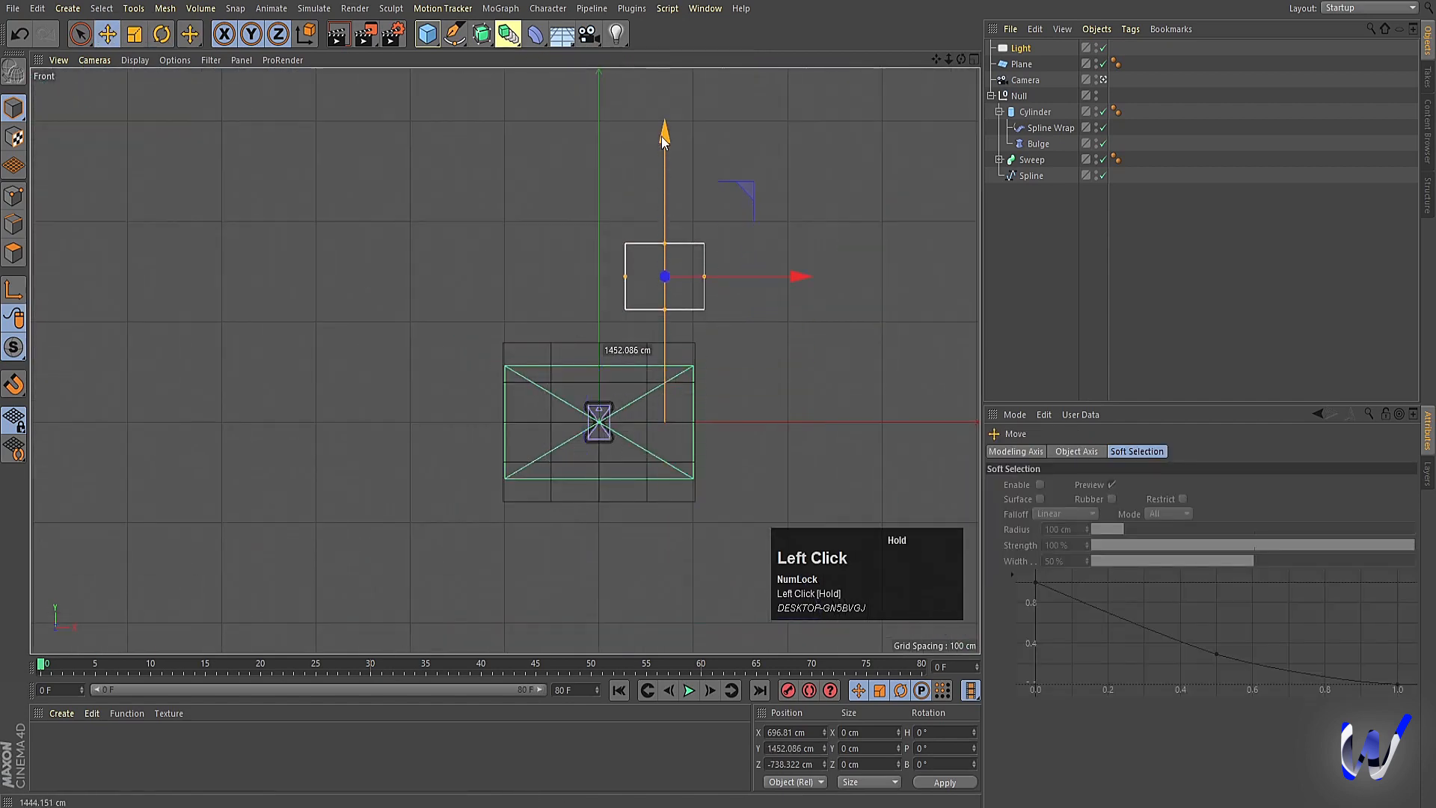
Rotate the area light towards the hourglass, to a heading of about 45.3° and a pitch of about -38.2°
middle_click(763, 343)
middle_click(763, 343)
key(r)
drag(718, 330, 671, 279)
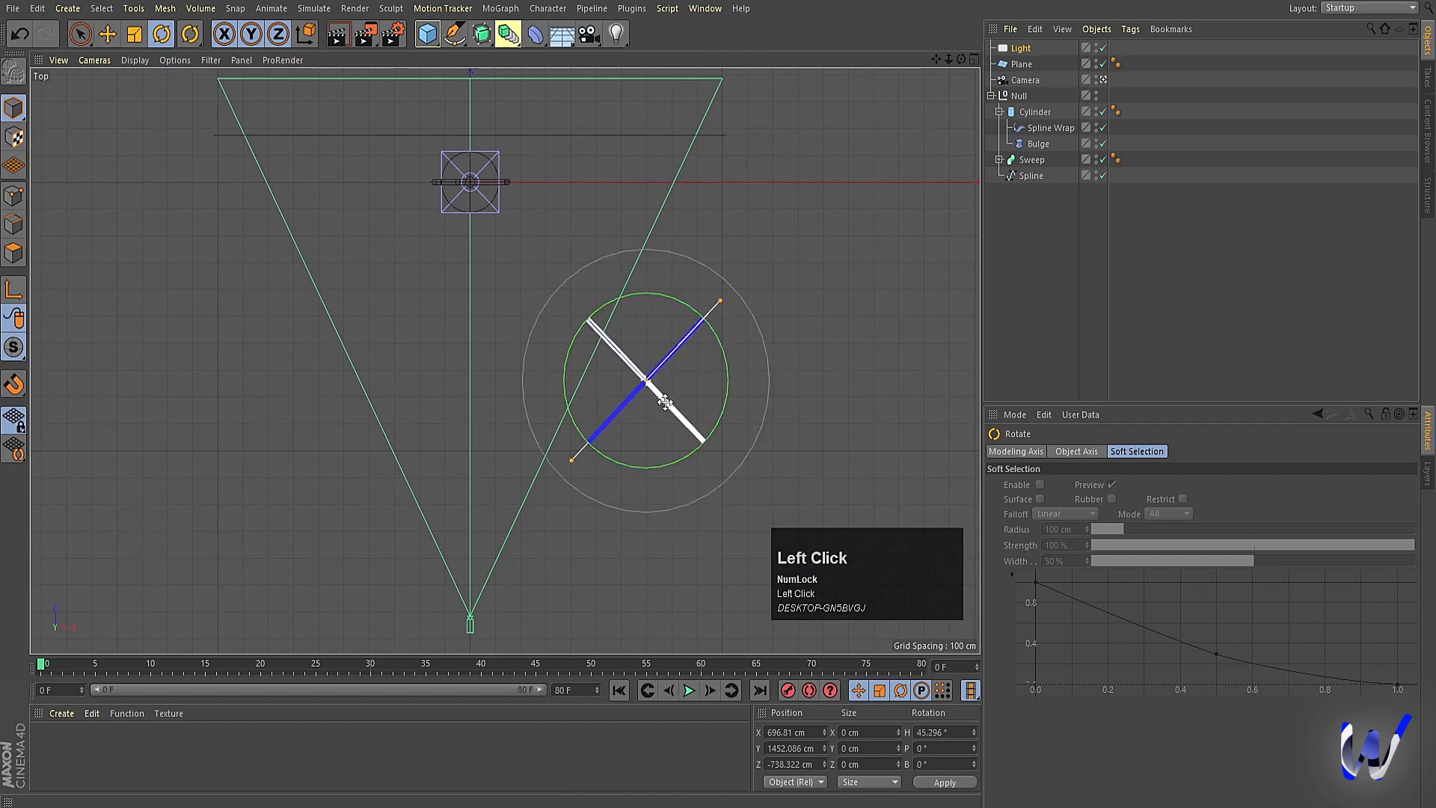
drag(662, 400, 614, 370)
Render a preview of the hourglass lit by the area light through the camera
middle_click(614, 371)
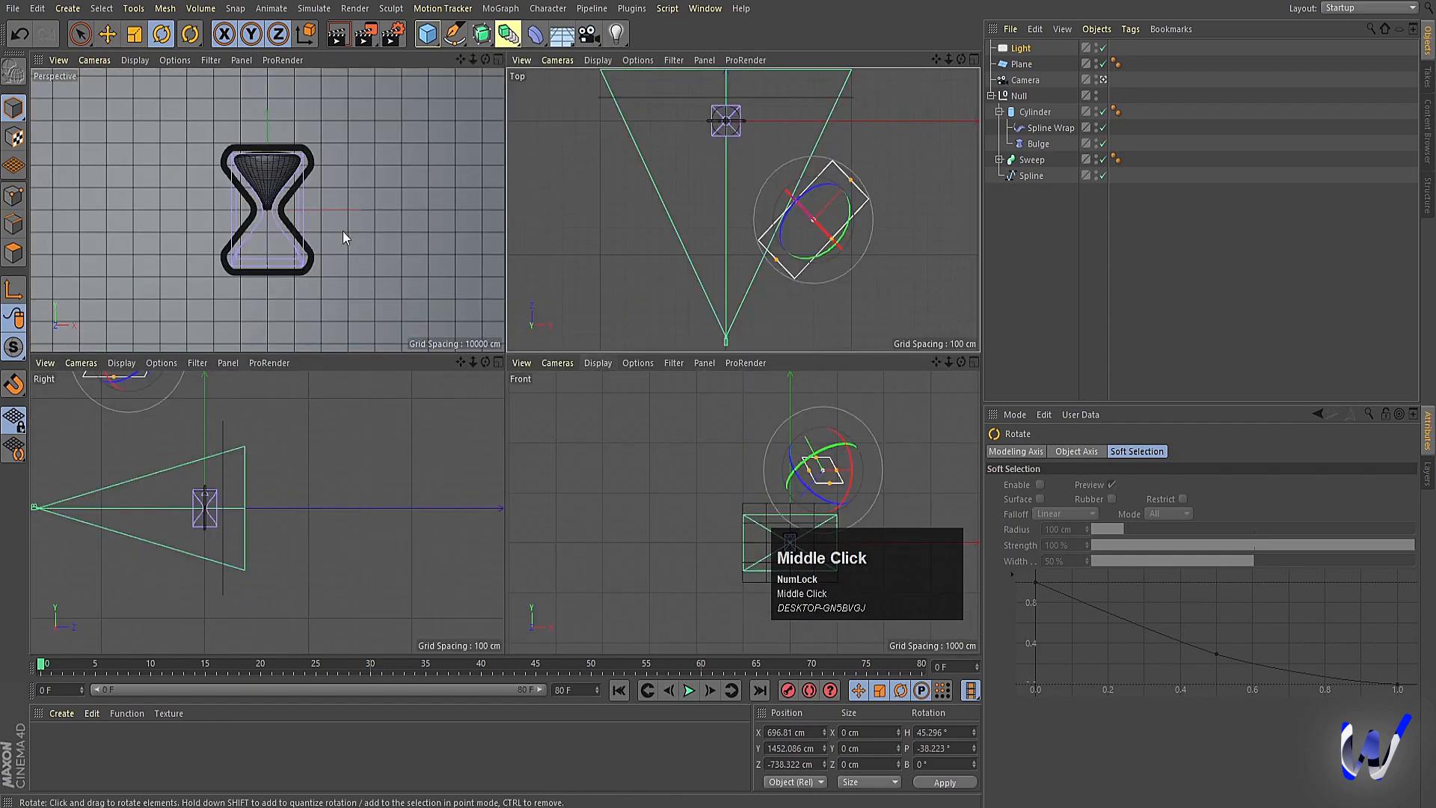
middle_click(351, 234)
key(ctrl+r)
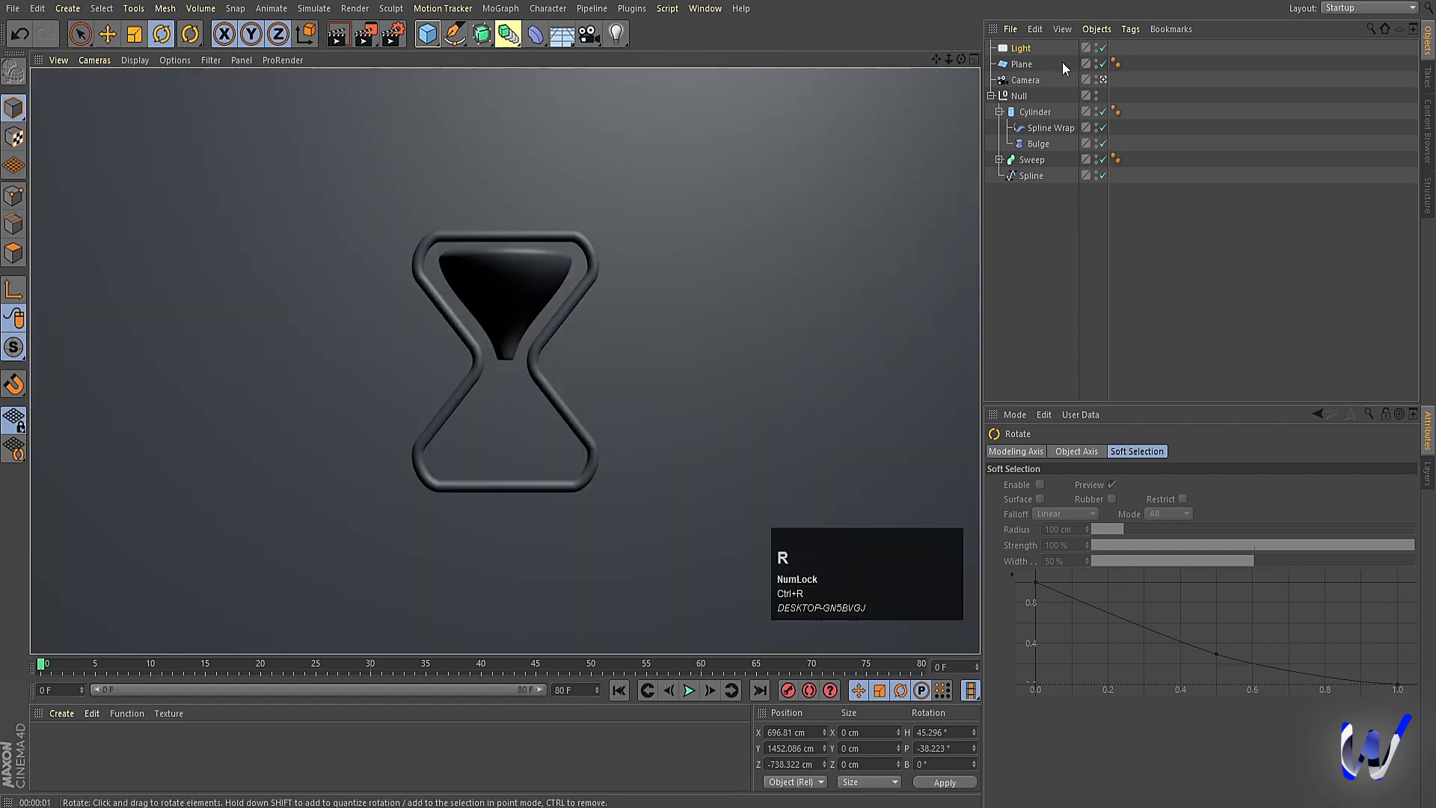
Set the light's shadow to Area and render a preview of the hourglass
click(1030, 48)
click(1118, 452)
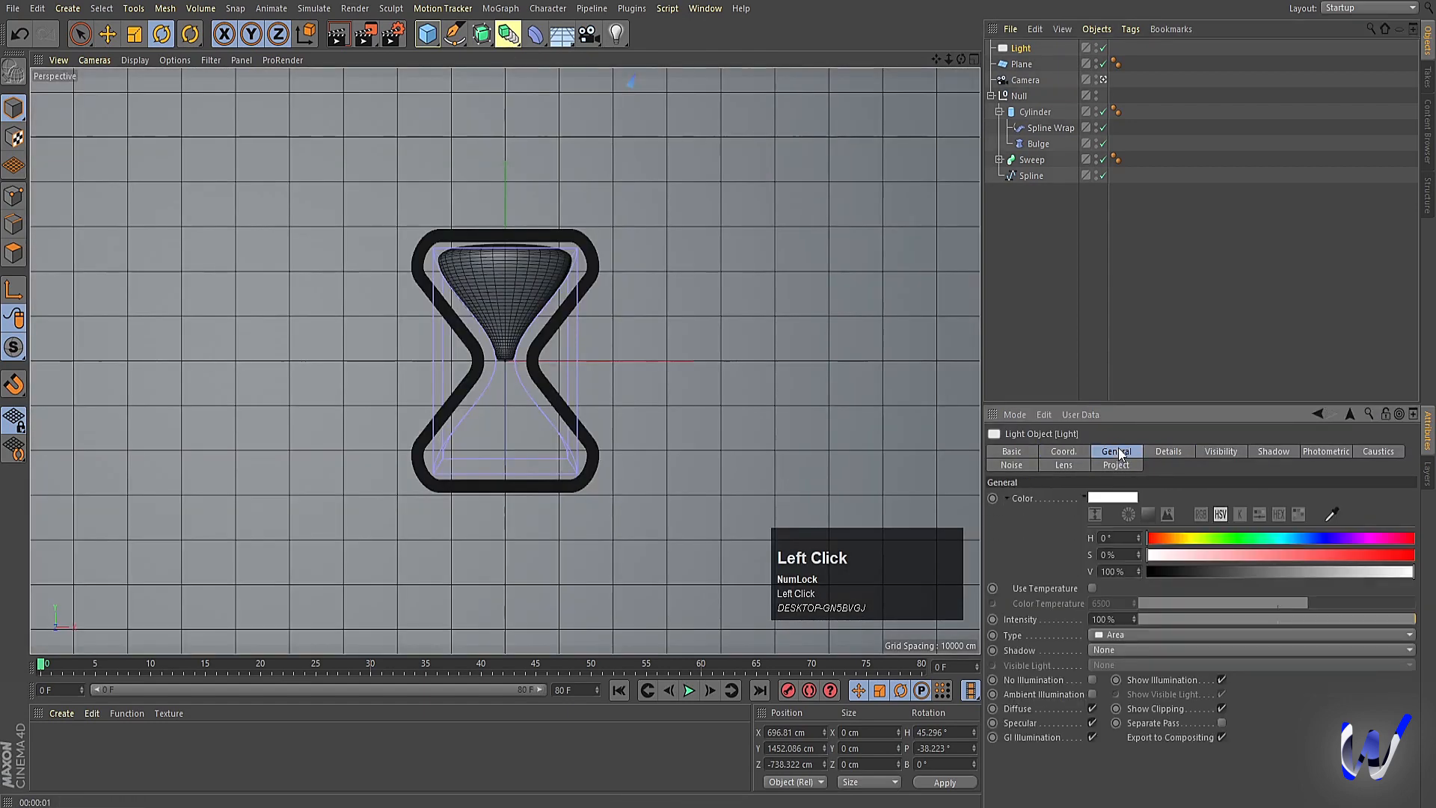
click(1112, 649)
click(1099, 714)
key(ctrl+r)
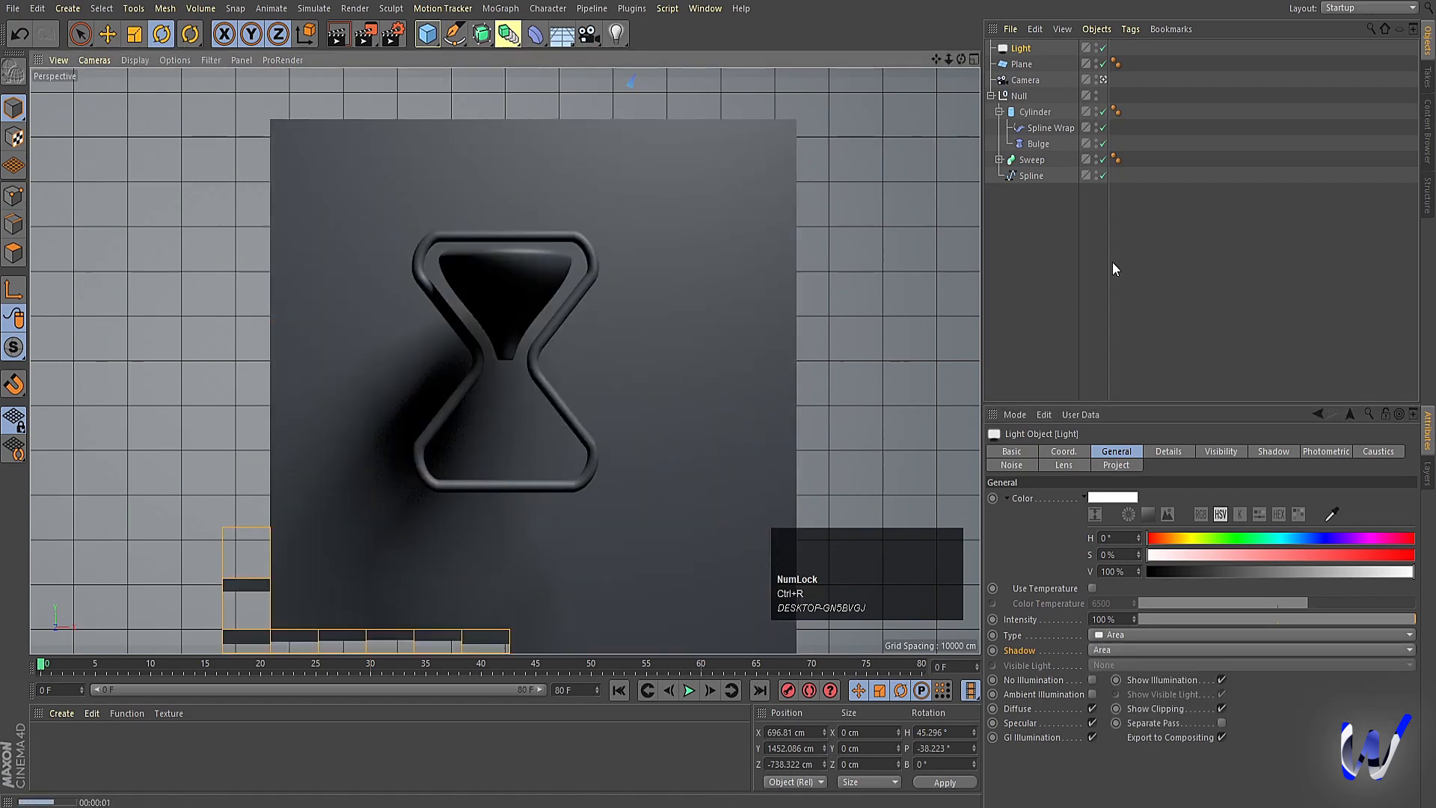
click(1113, 262)
Duplicate the area light to the opposite side of the camera at about -857 cm X
click(1032, 49)
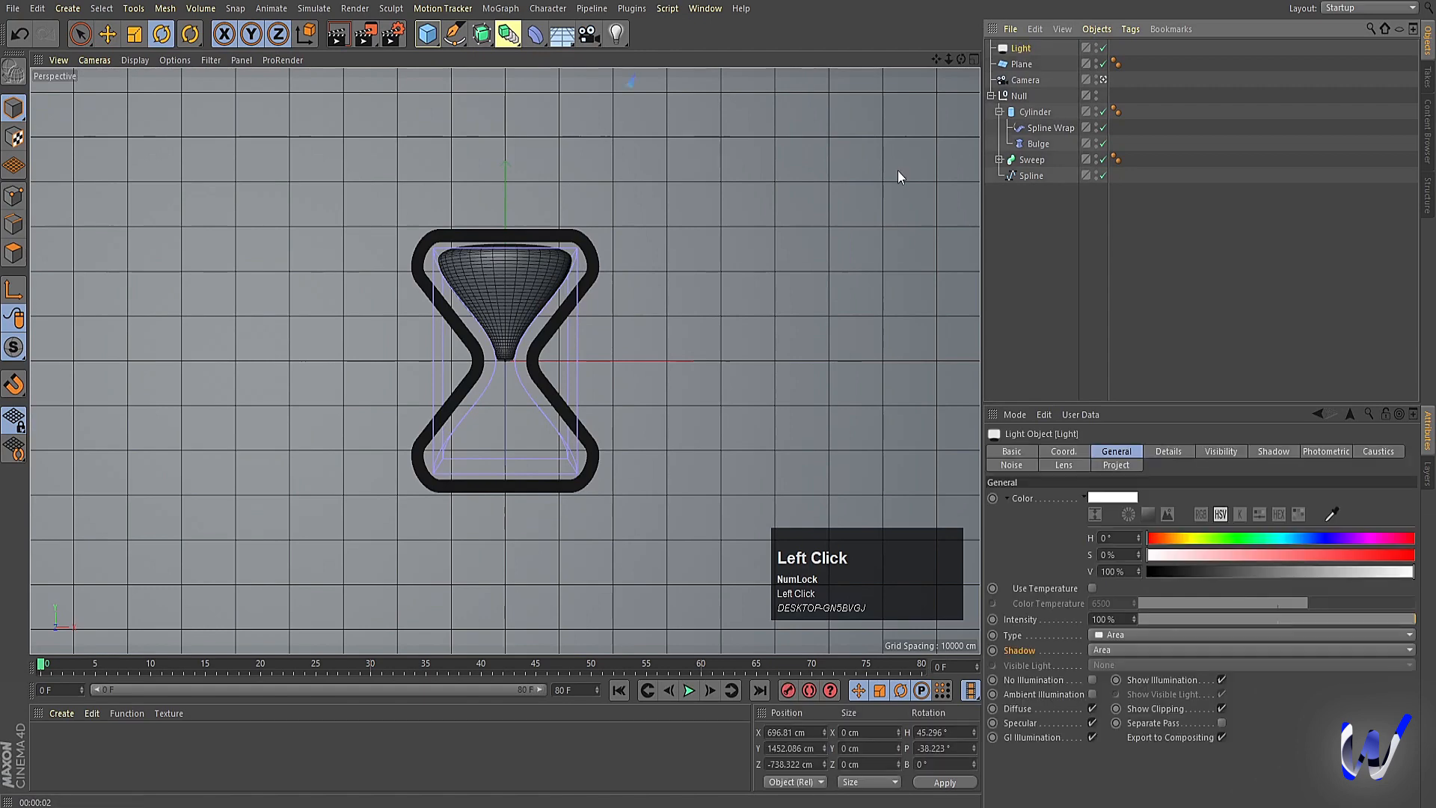
middle_click(898, 171)
middle_click(863, 196)
key(e)
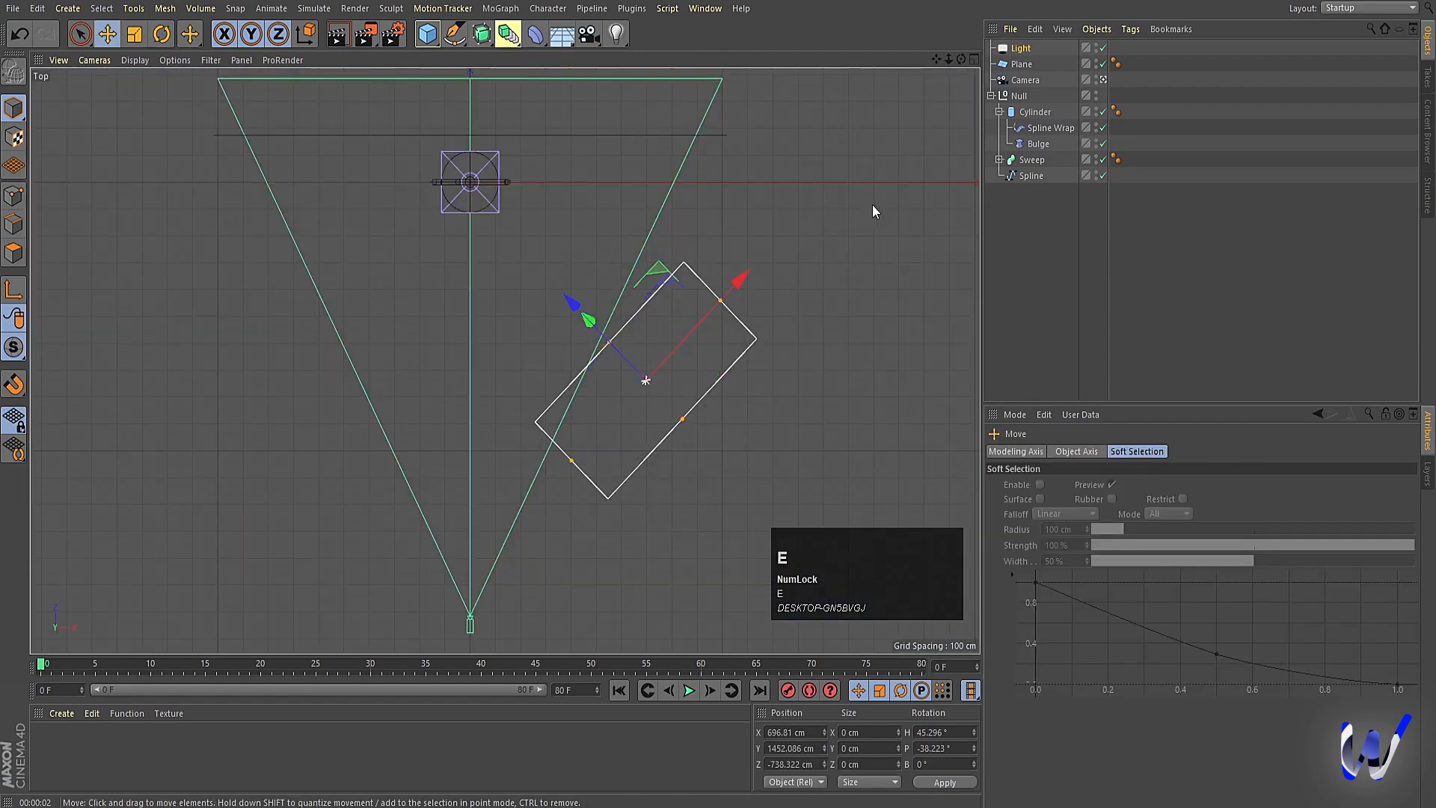
key(w)
ctrl+drag(795, 384, 397, 394)
Rotate the duplicated light to a heading of about -36.5° and move it to about -759 cm X, -792 cm Z
key(r)
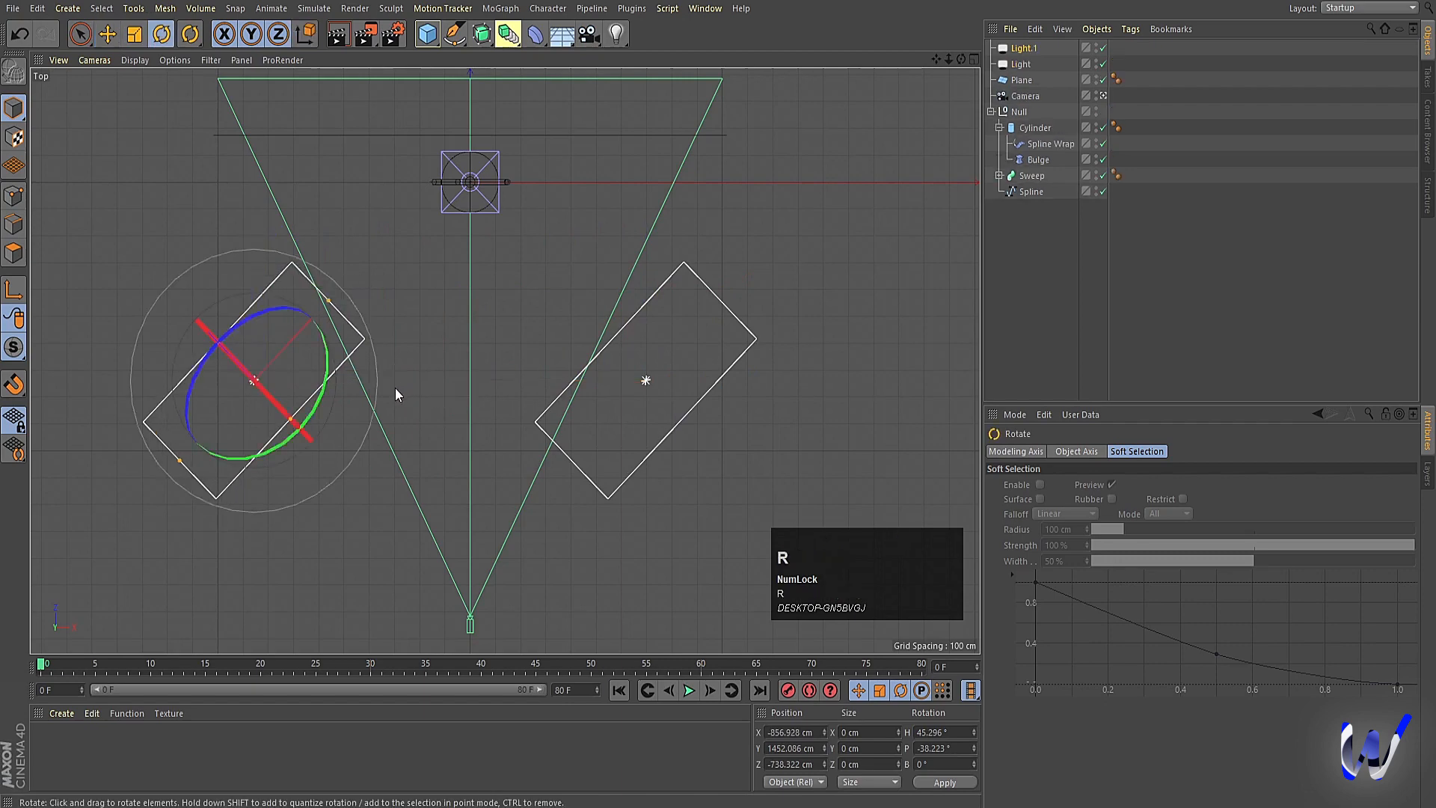
key(w)
drag(319, 340, 337, 474)
key(e)
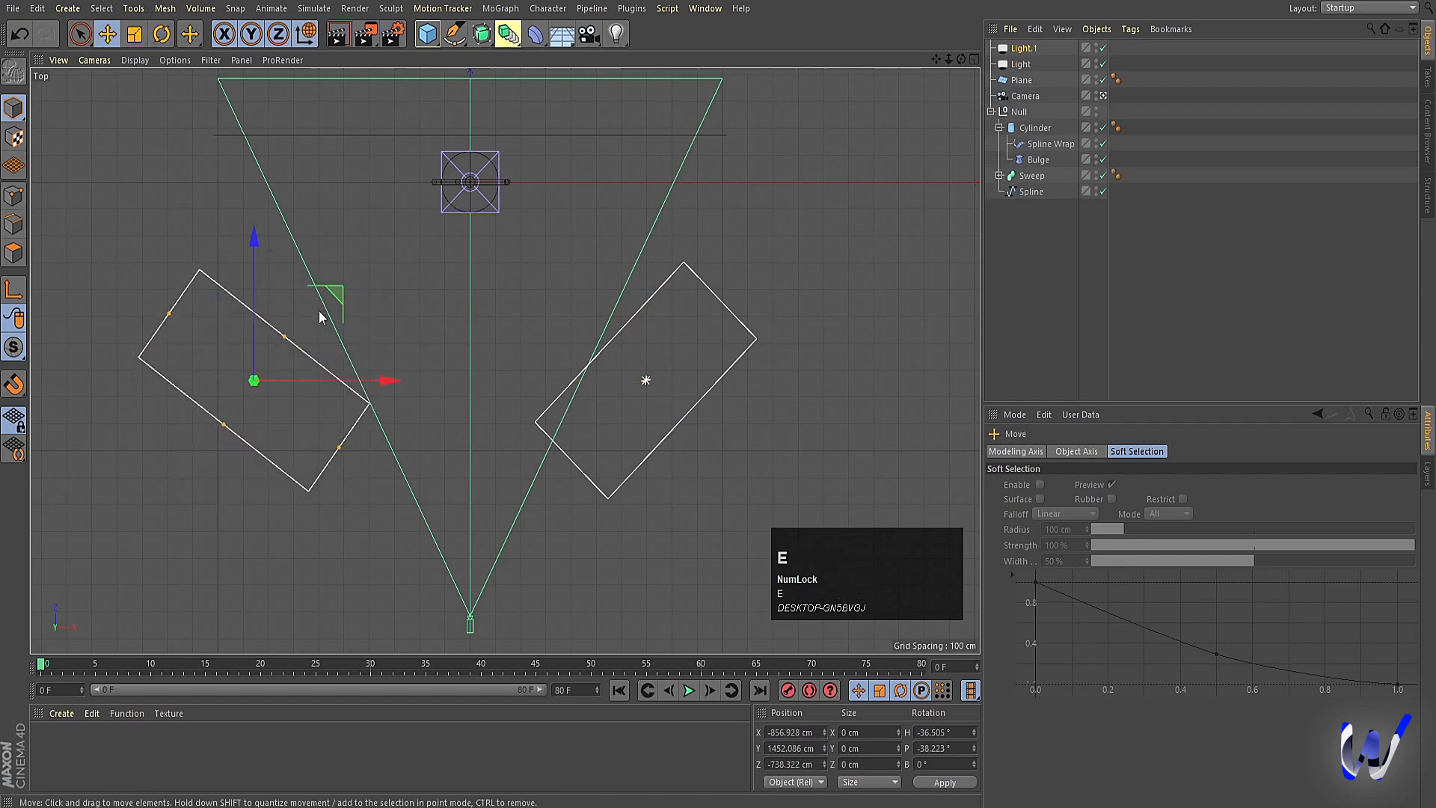
drag(340, 293, 365, 306)
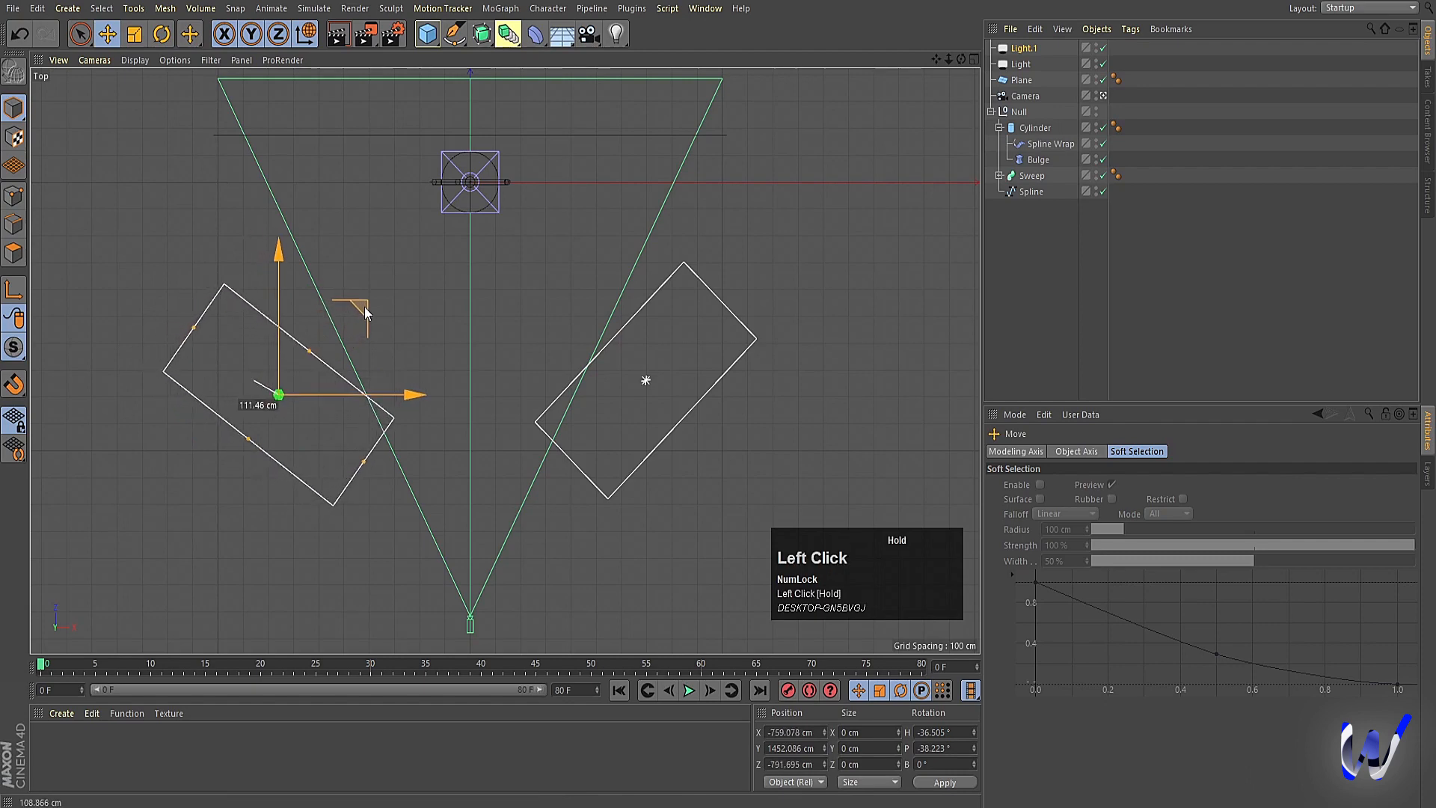
Render a preview of the hourglass lit by both area lights
middle_click(365, 307)
middle_click(327, 294)
key(ctrl+r)
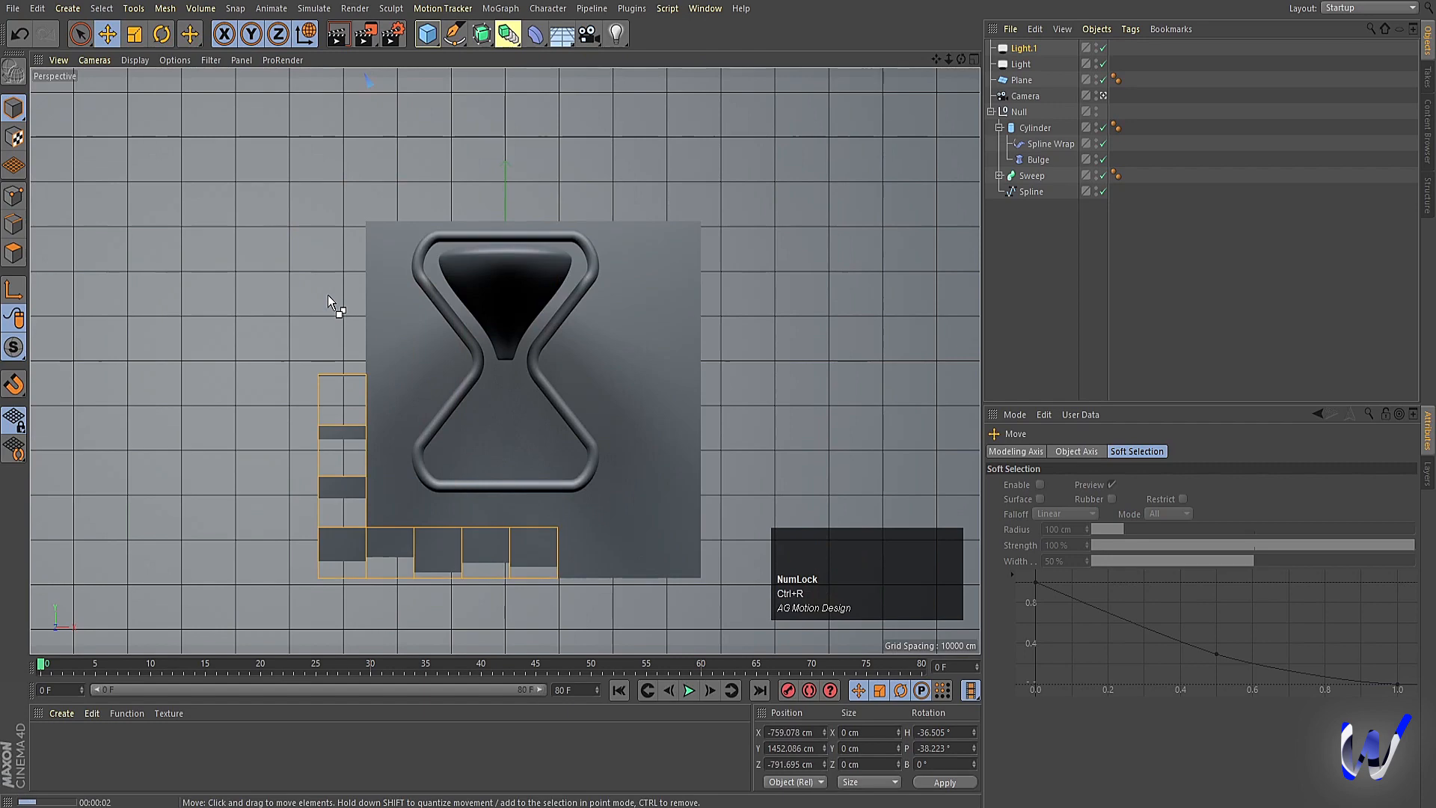
Duplicate both area lights downward to about -1225 cm on the Y axis, below the hourglass
middle_click(396, 298)
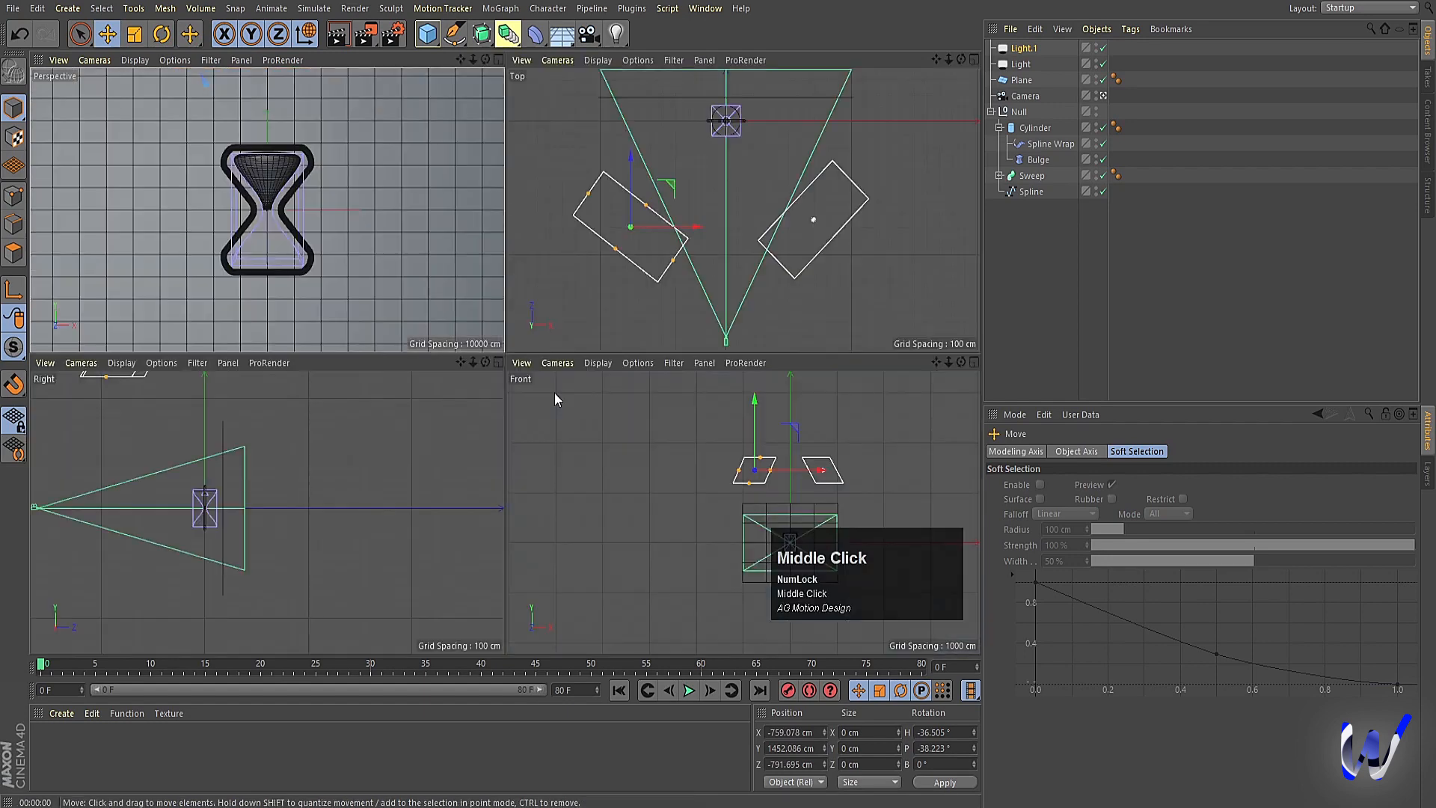
middle_click(234, 499)
scroll(258, 341, down, 3)
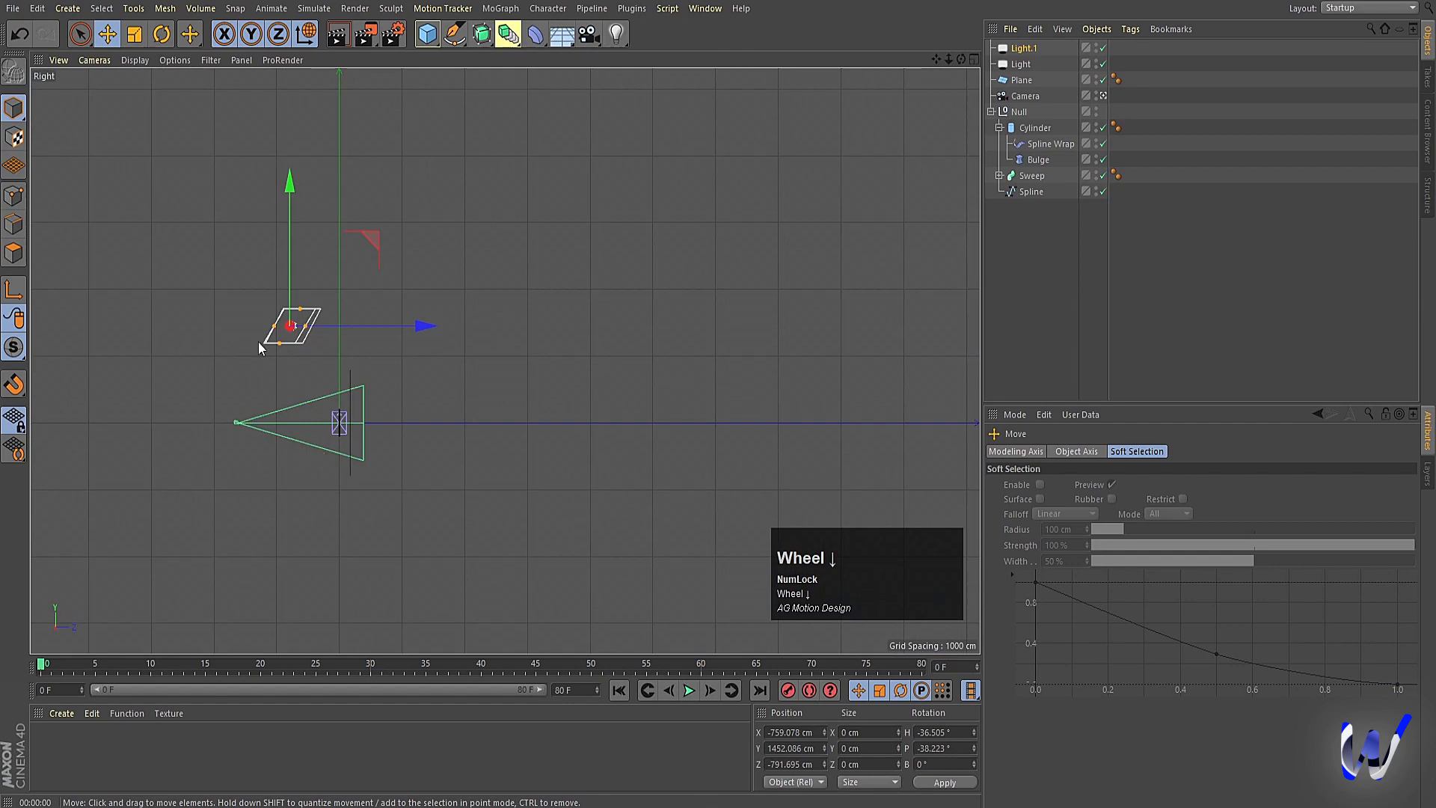
shift+click(1019, 64)
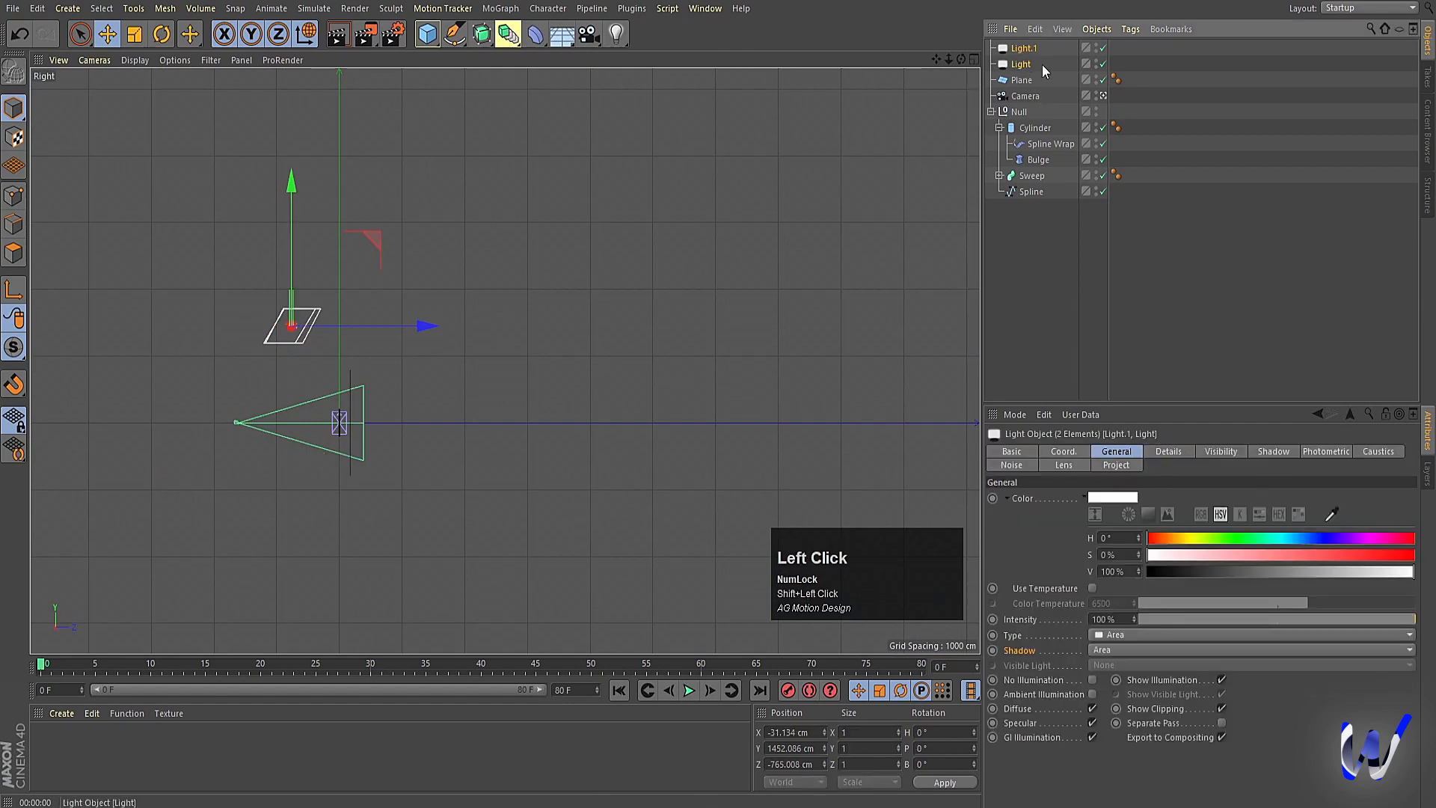
key(ctrl)
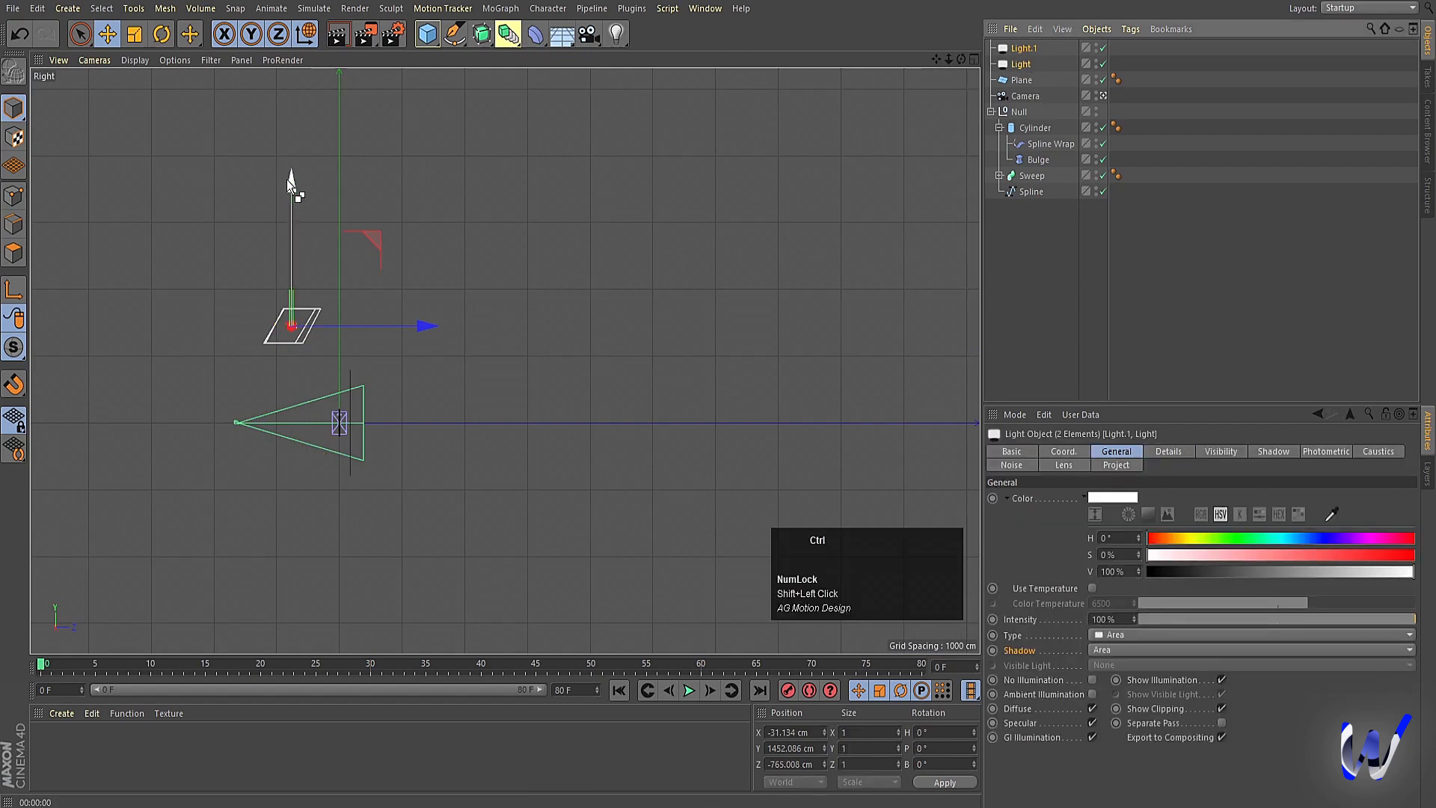
ctrl+drag(286, 180, 276, 361)
Rotate the two lower lights by about 70.6° in pitch so they face the hourglass, and render a preview
key(r)
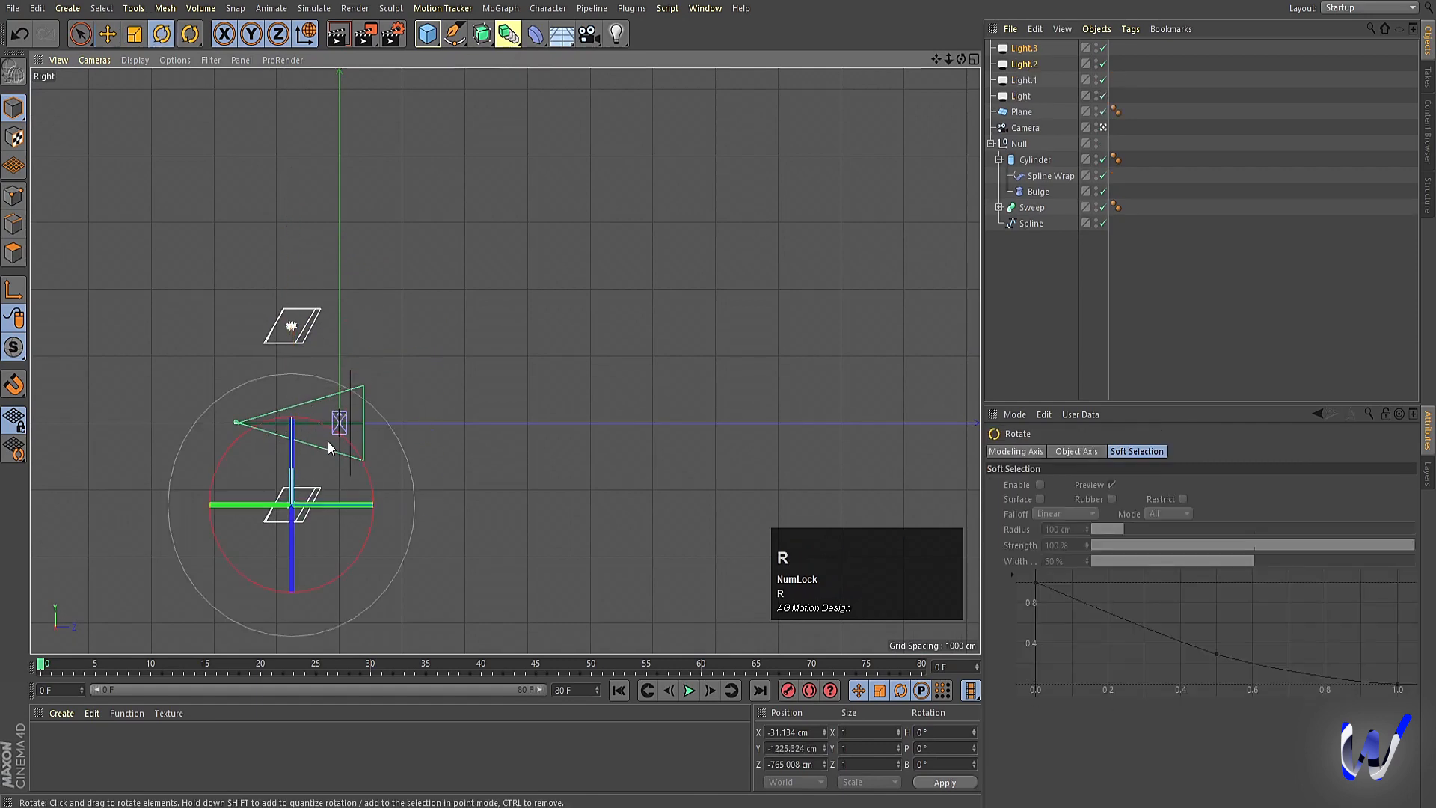
drag(333, 420, 234, 443)
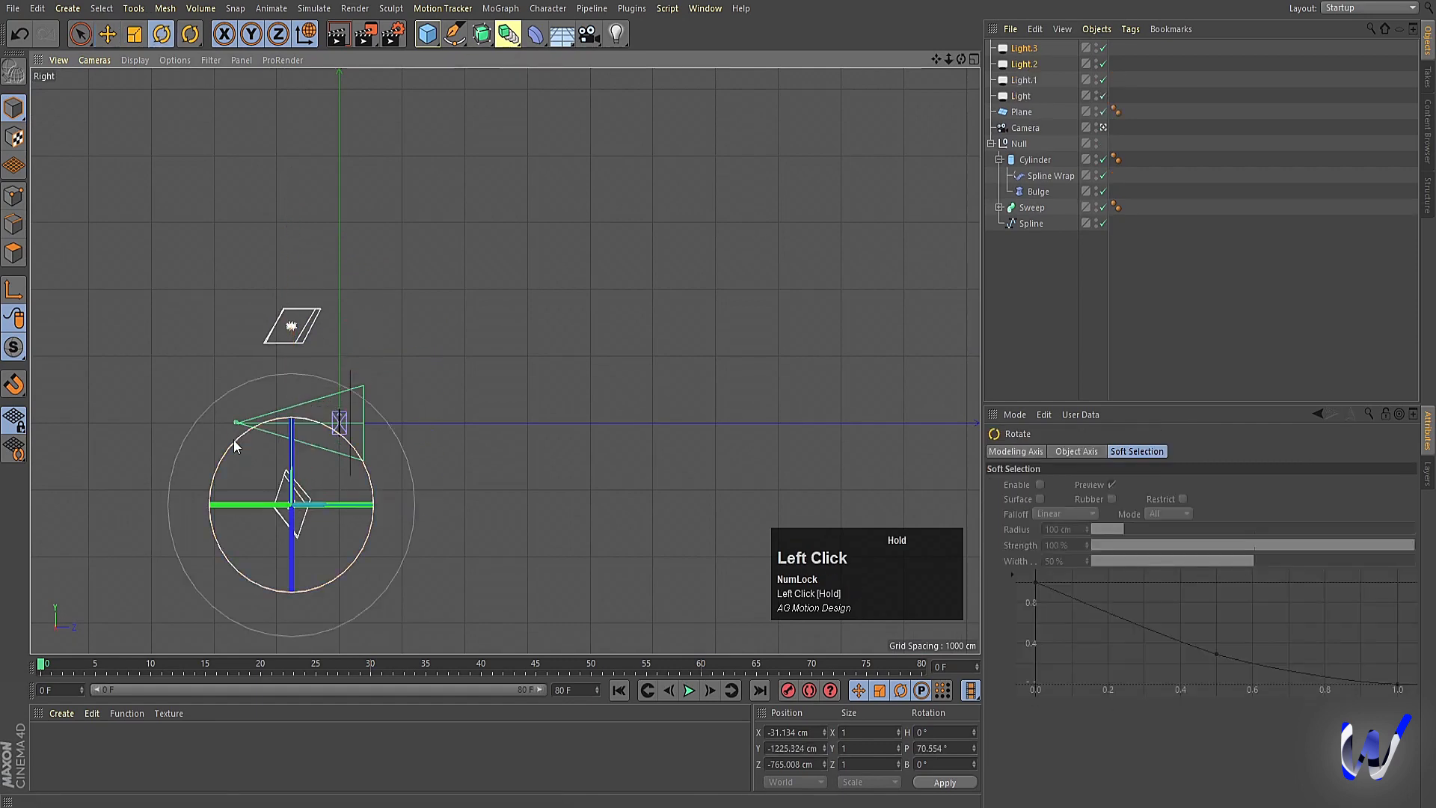
middle_click(385, 356)
middle_click(343, 233)
key(ctrl+r)
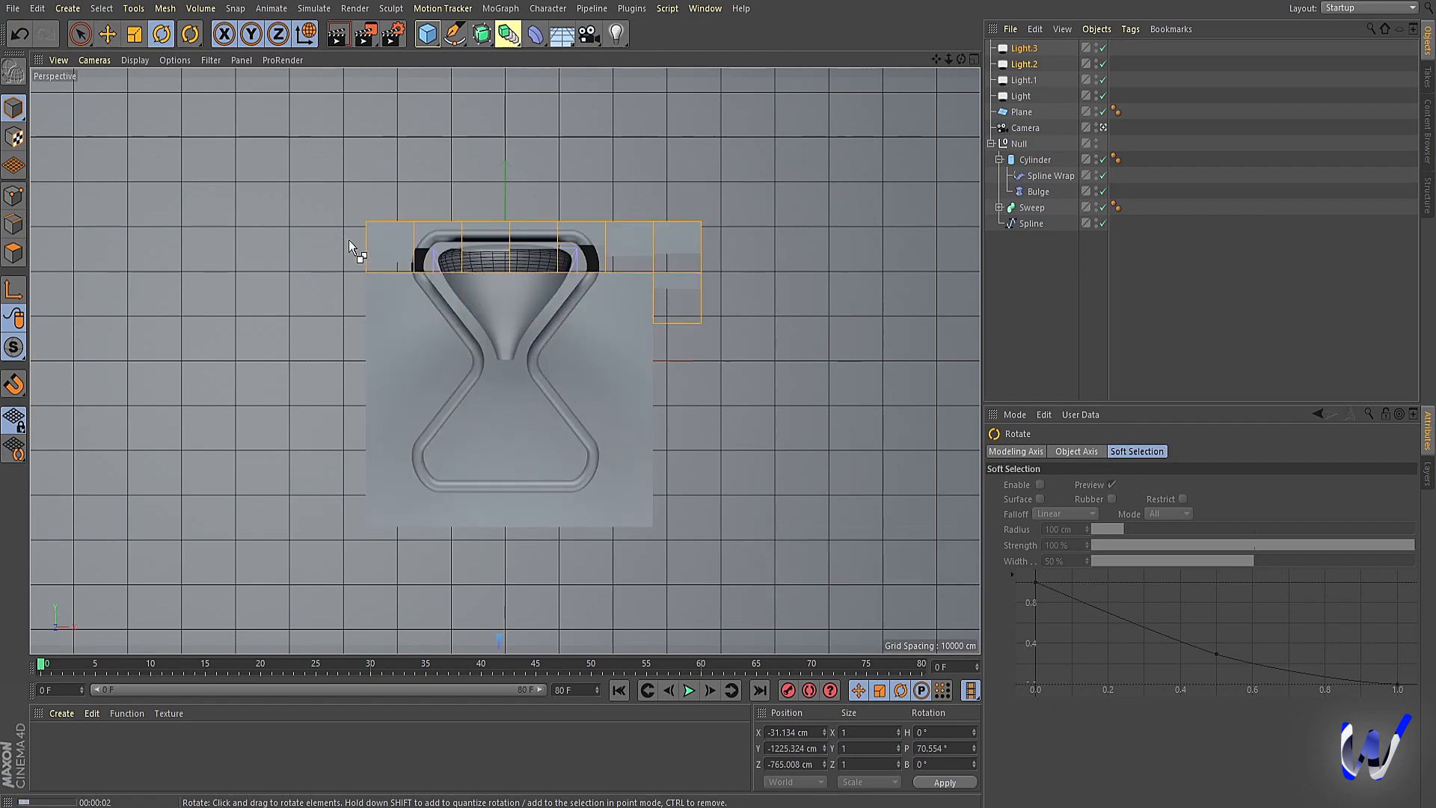
Create a new material and apply it to the background Plane and the hourglass frame Sweep
click(1053, 300)
double_click(69, 753)
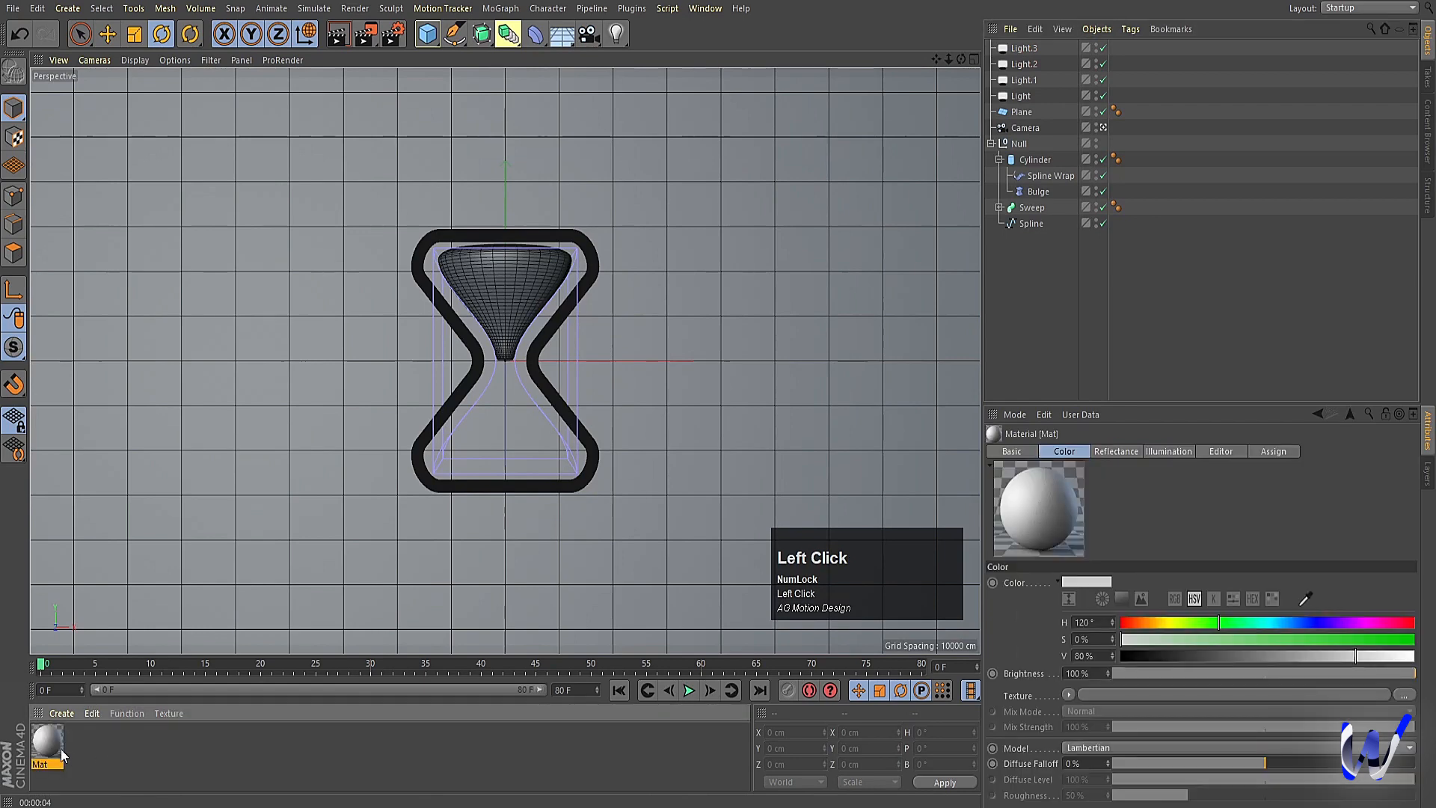
drag(47, 739, 171, 533)
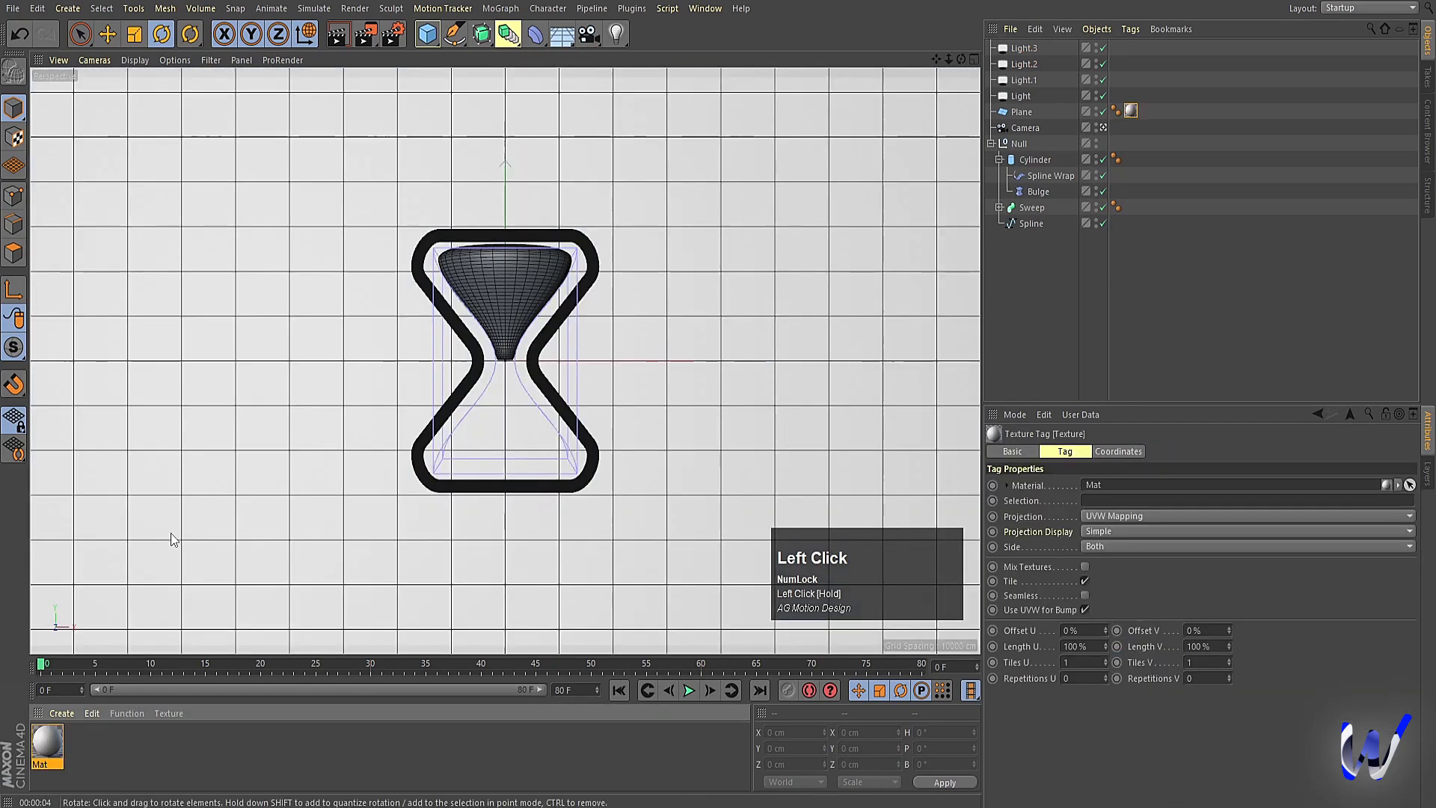
drag(55, 736, 418, 471)
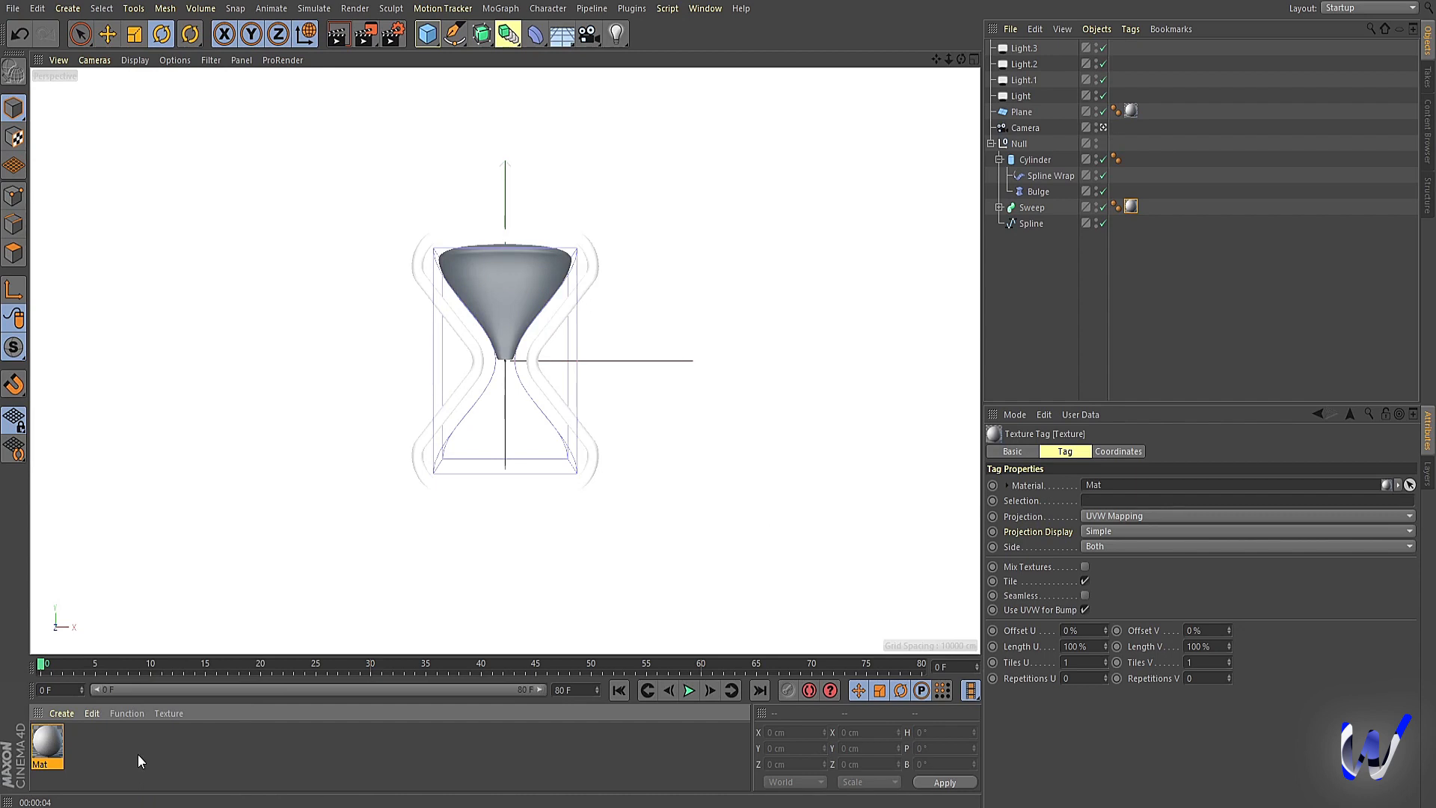
Create a second material and apply it to the sand Cylinder
double_click(123, 739)
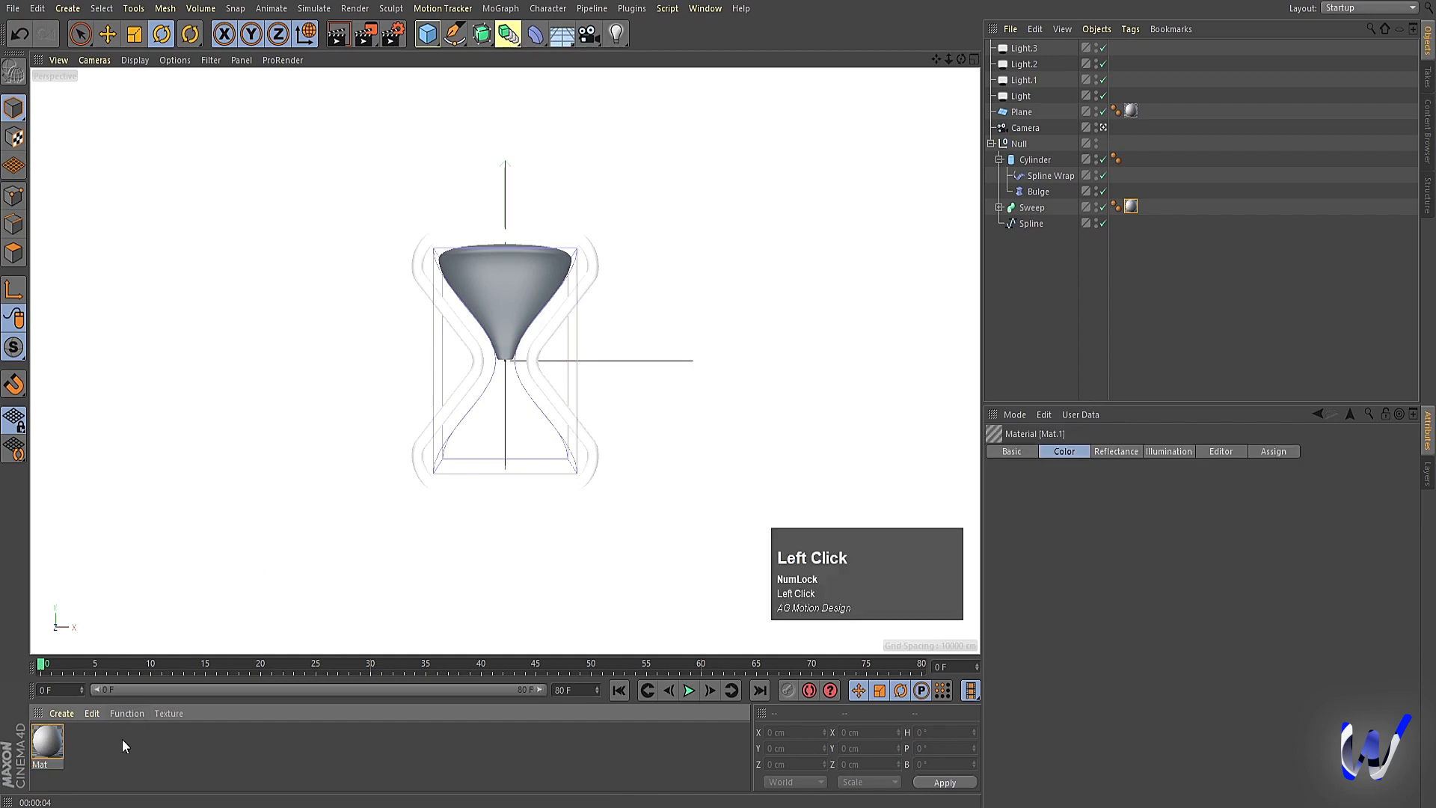
drag(447, 319, 496, 285)
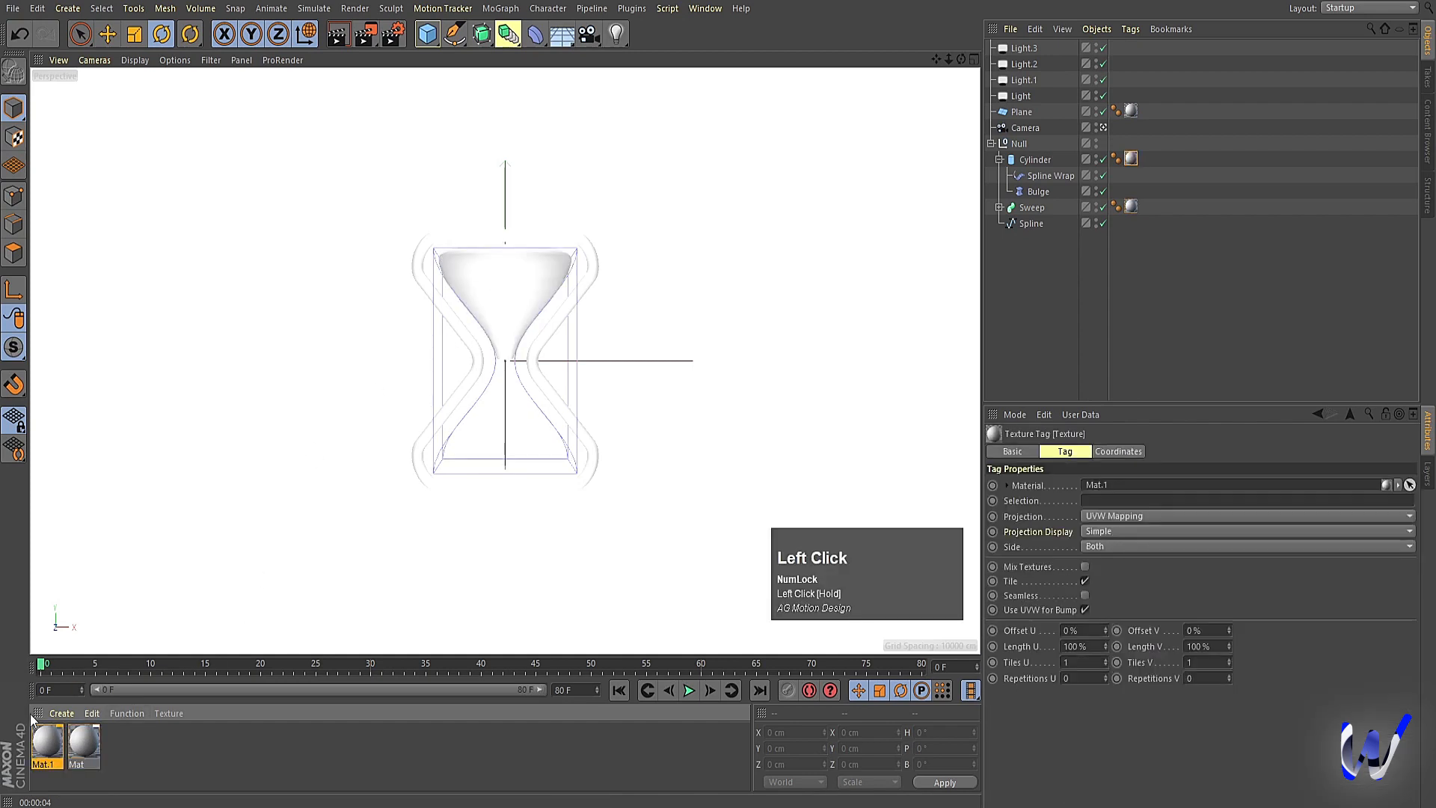
Render a preview and set the color of the sand material Mat.1 to black
key(ctrl+r)
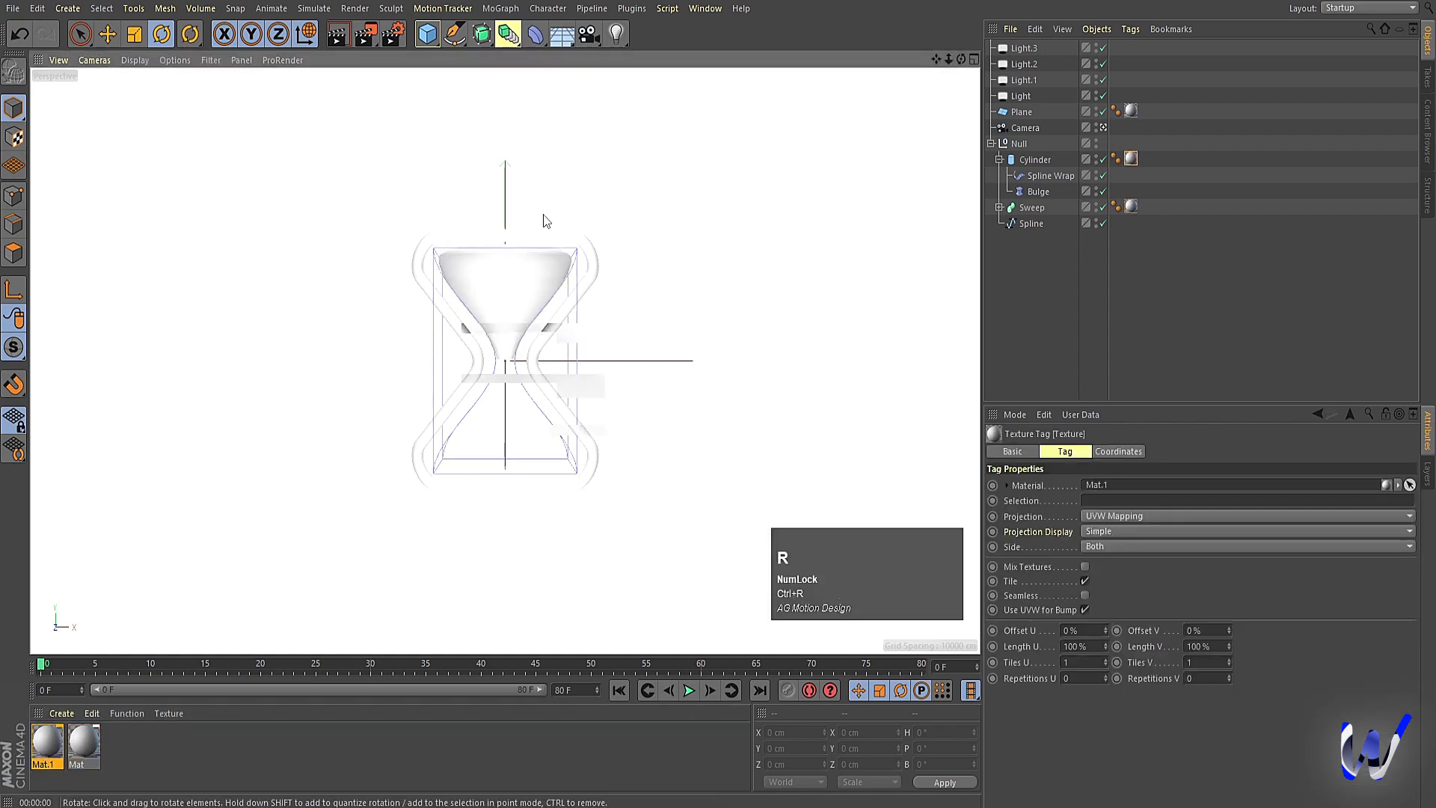
click(54, 738)
double_click(54, 738)
click(254, 257)
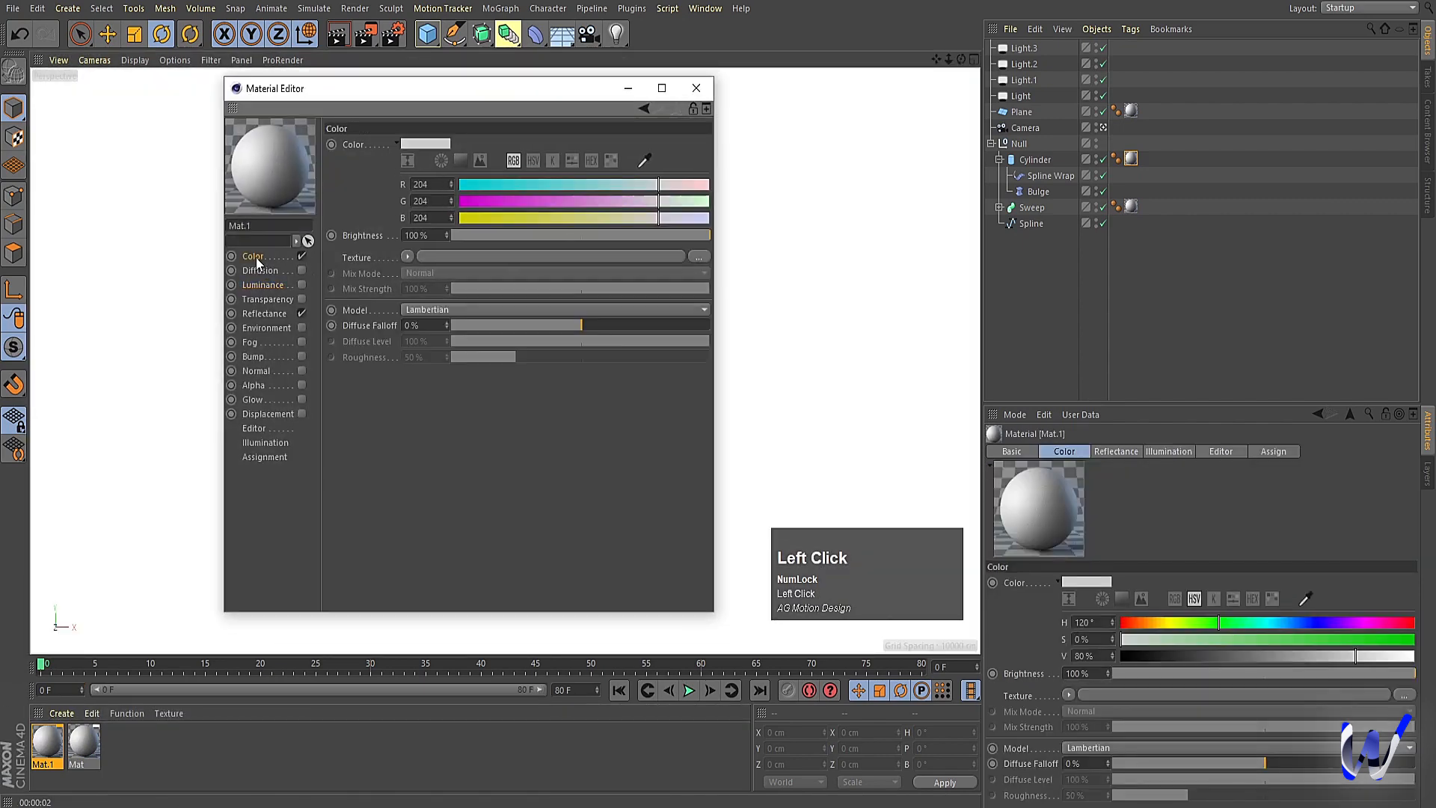
drag(496, 201, 455, 186)
click(709, 89)
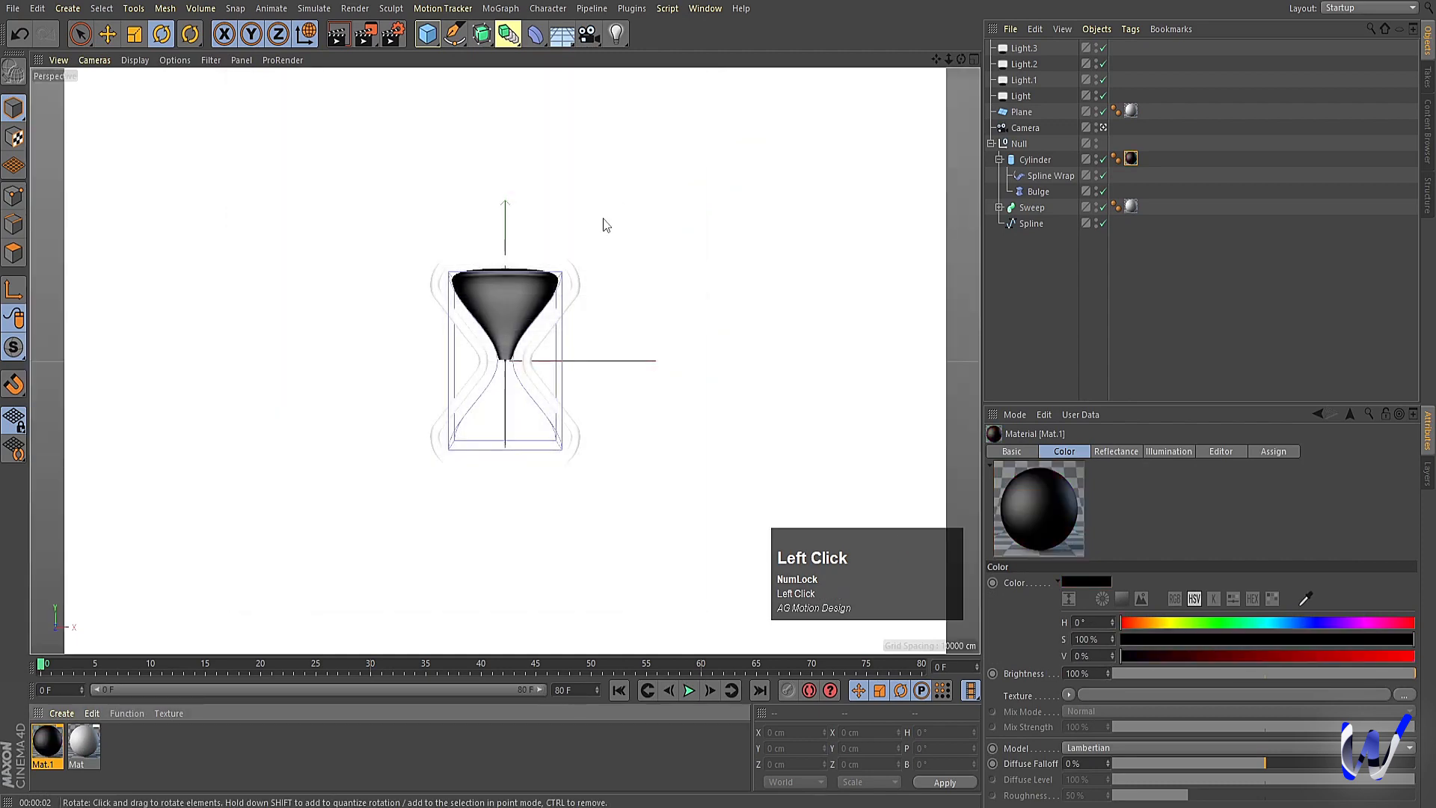
Apply the black Mat.1 material to the background Plane and render a preview
alt+right_drag(501, 340, 516, 338)
key(ctrl+r)
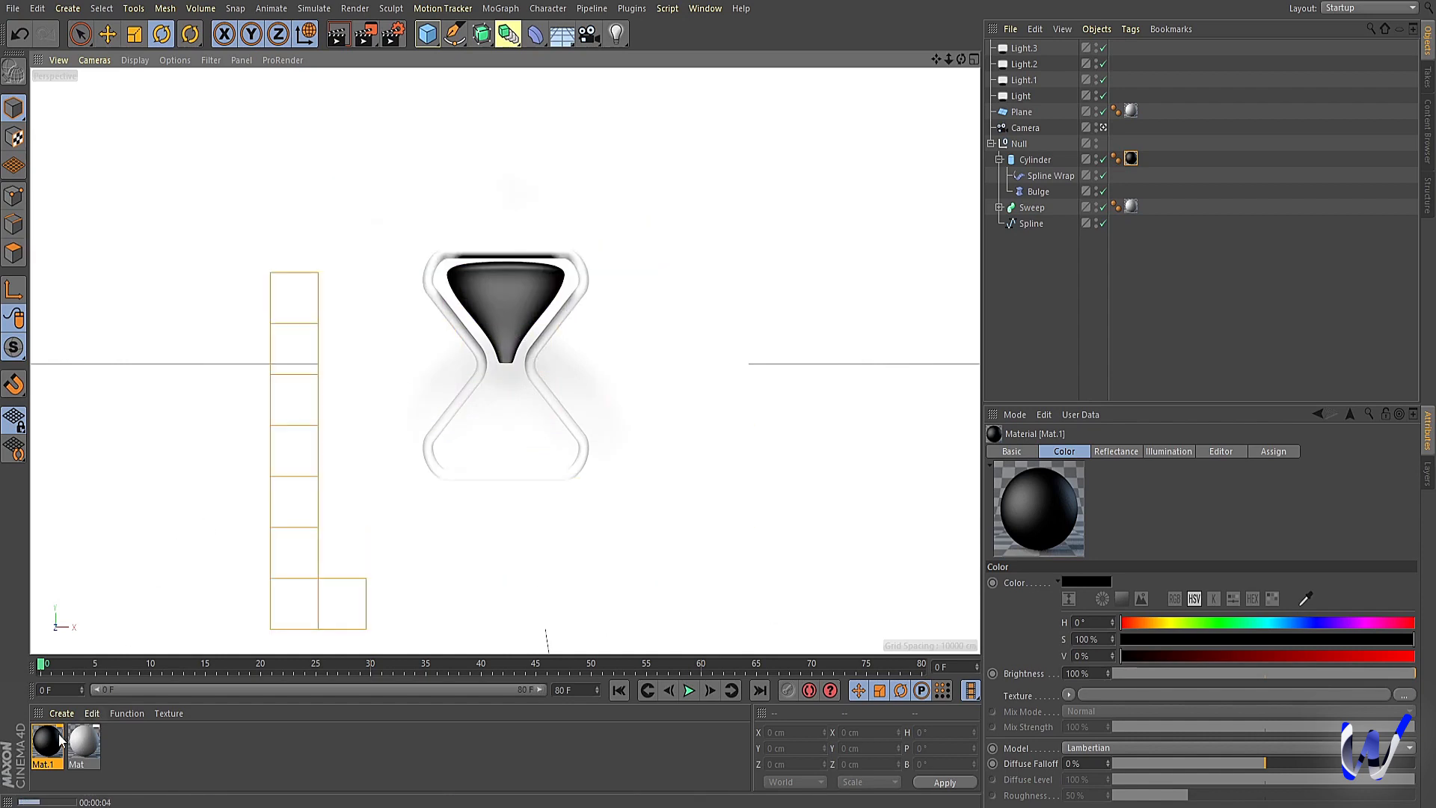
drag(55, 738, 137, 508)
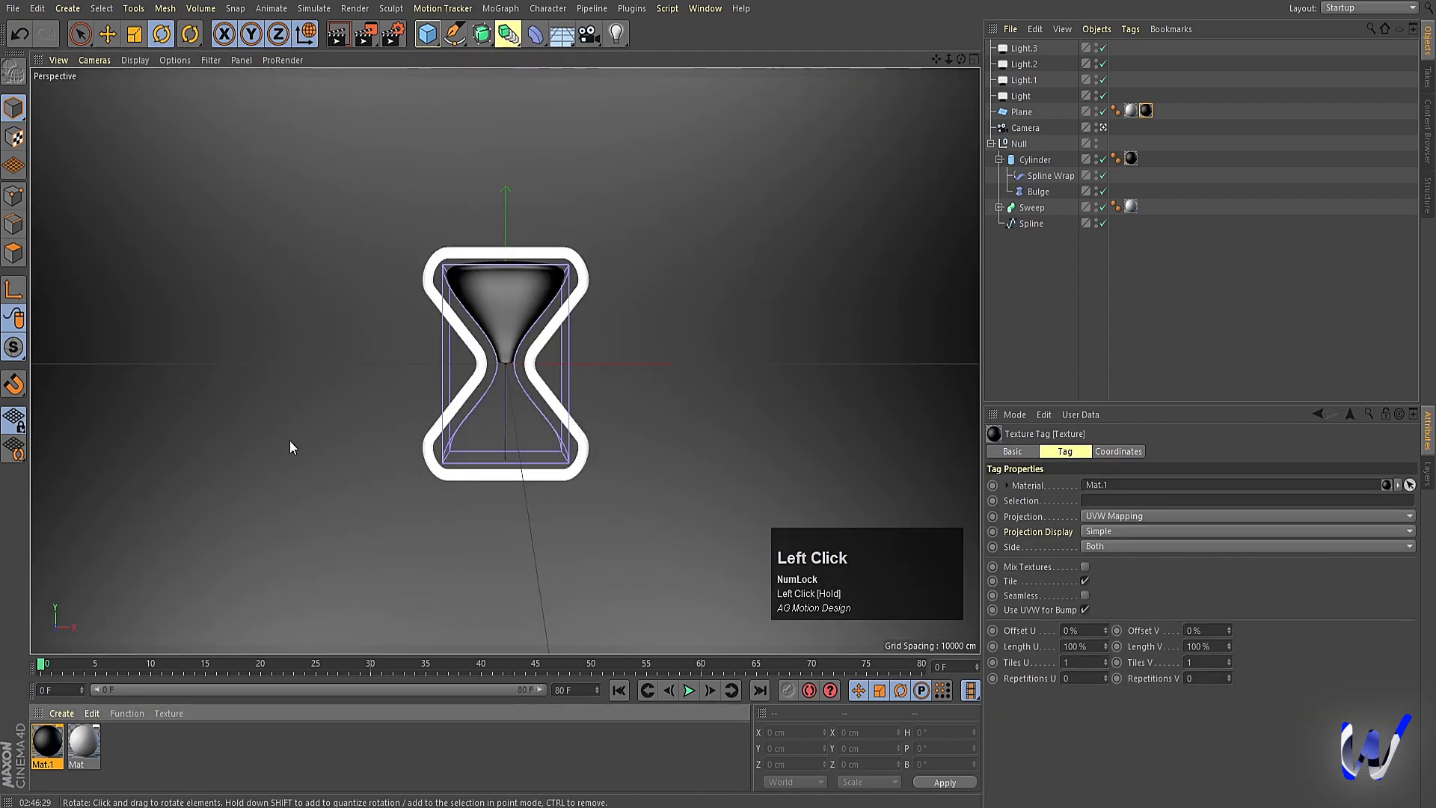
key(ctrl+r)
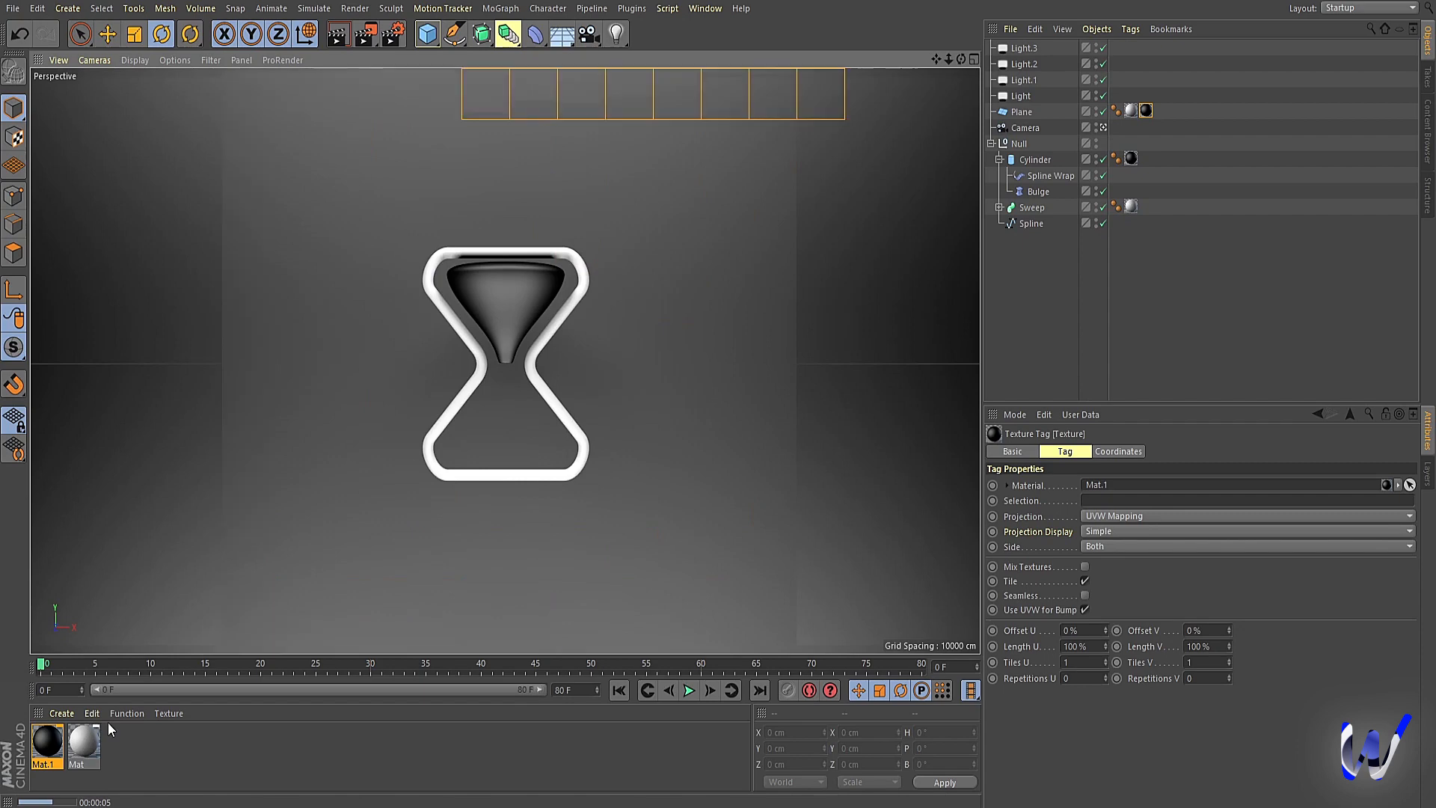
Disable the two lower area lights, Light.2 and Light.3, and render the camera view
middle_click(553, 344)
click(1034, 64)
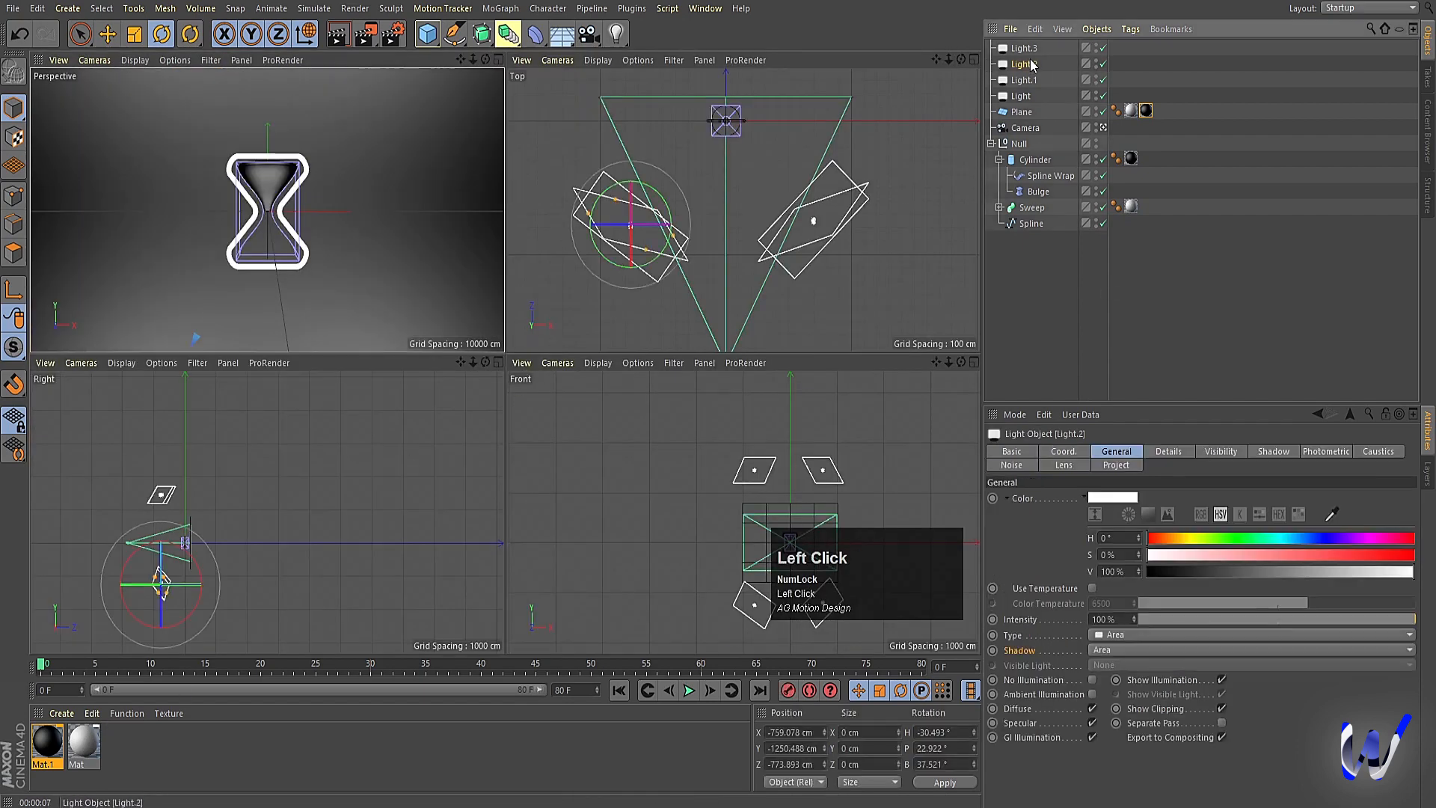
shift+click(1119, 50)
click(1103, 48)
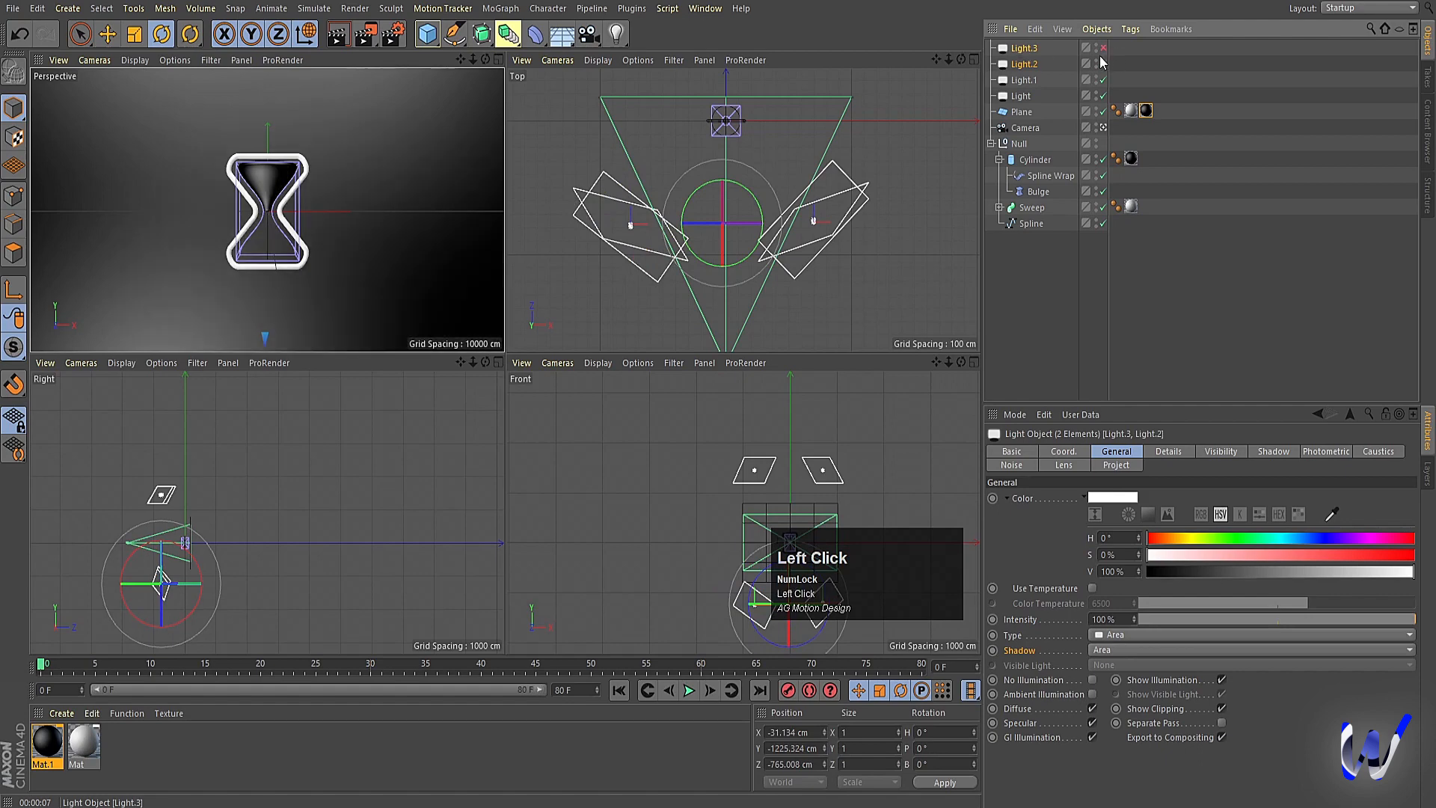
click(1103, 64)
middle_click(384, 229)
key(ctrl+r)
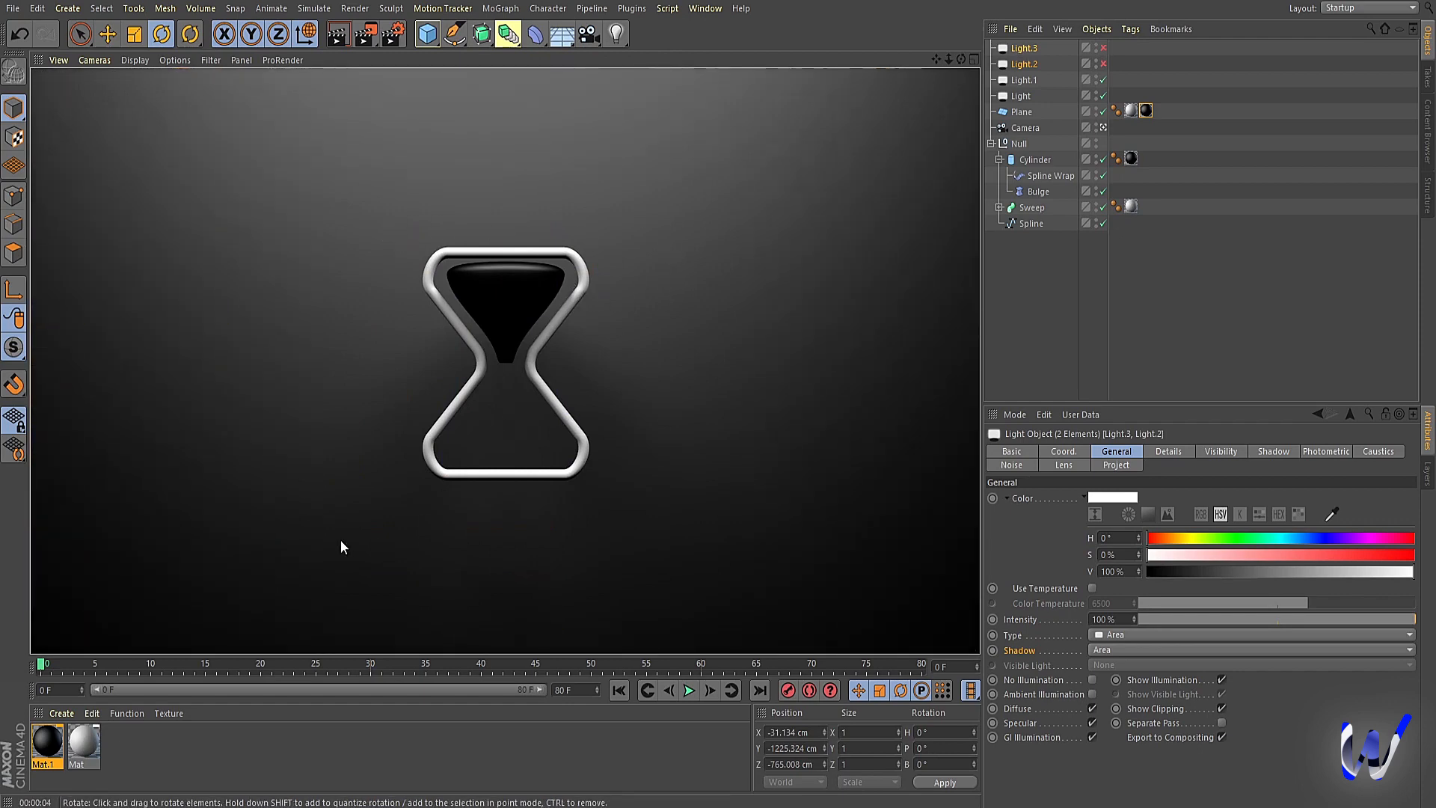
Apply the light gray material Mat to the sand Cylinder and render a preview
click(436, 307)
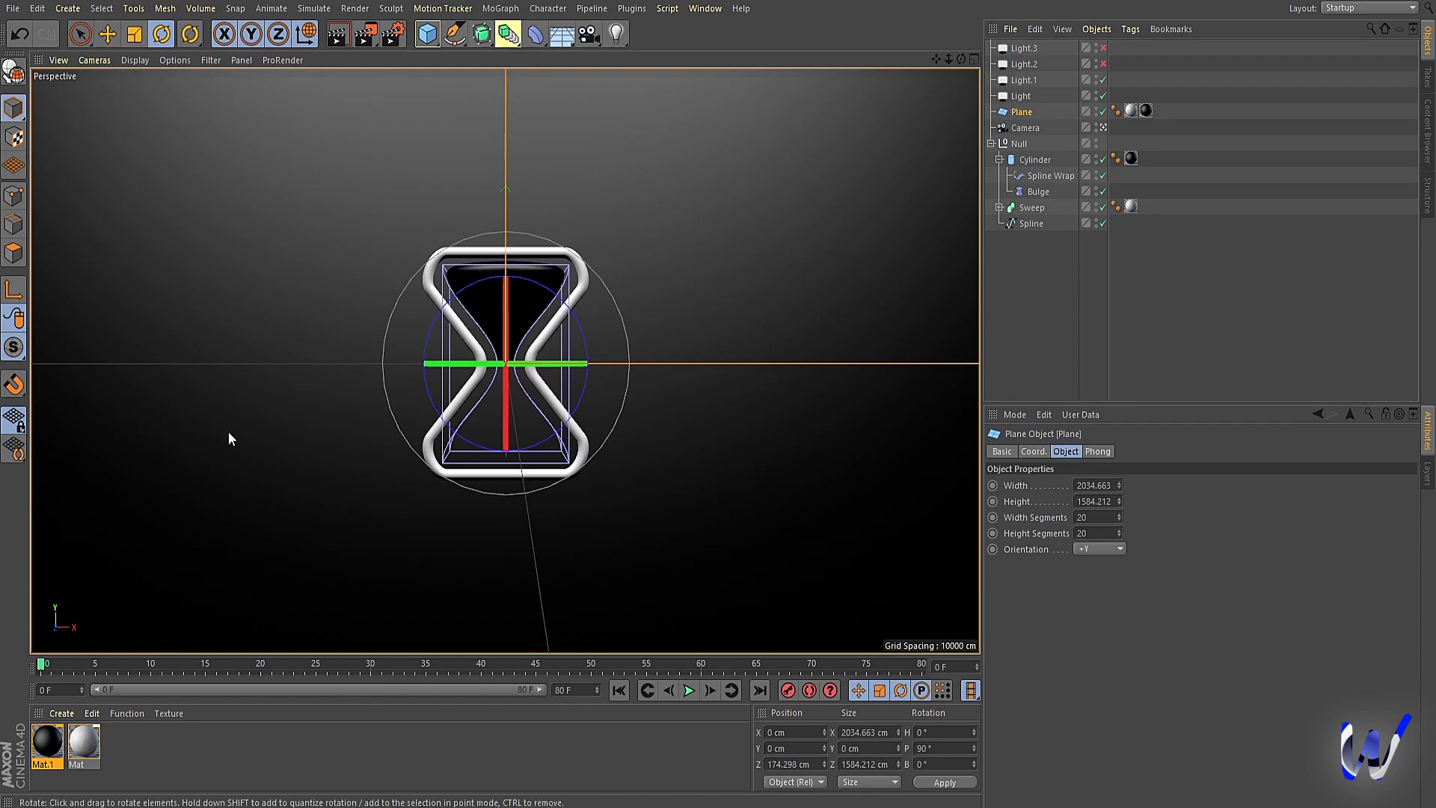
drag(77, 743, 516, 284)
key(ctrl+r)
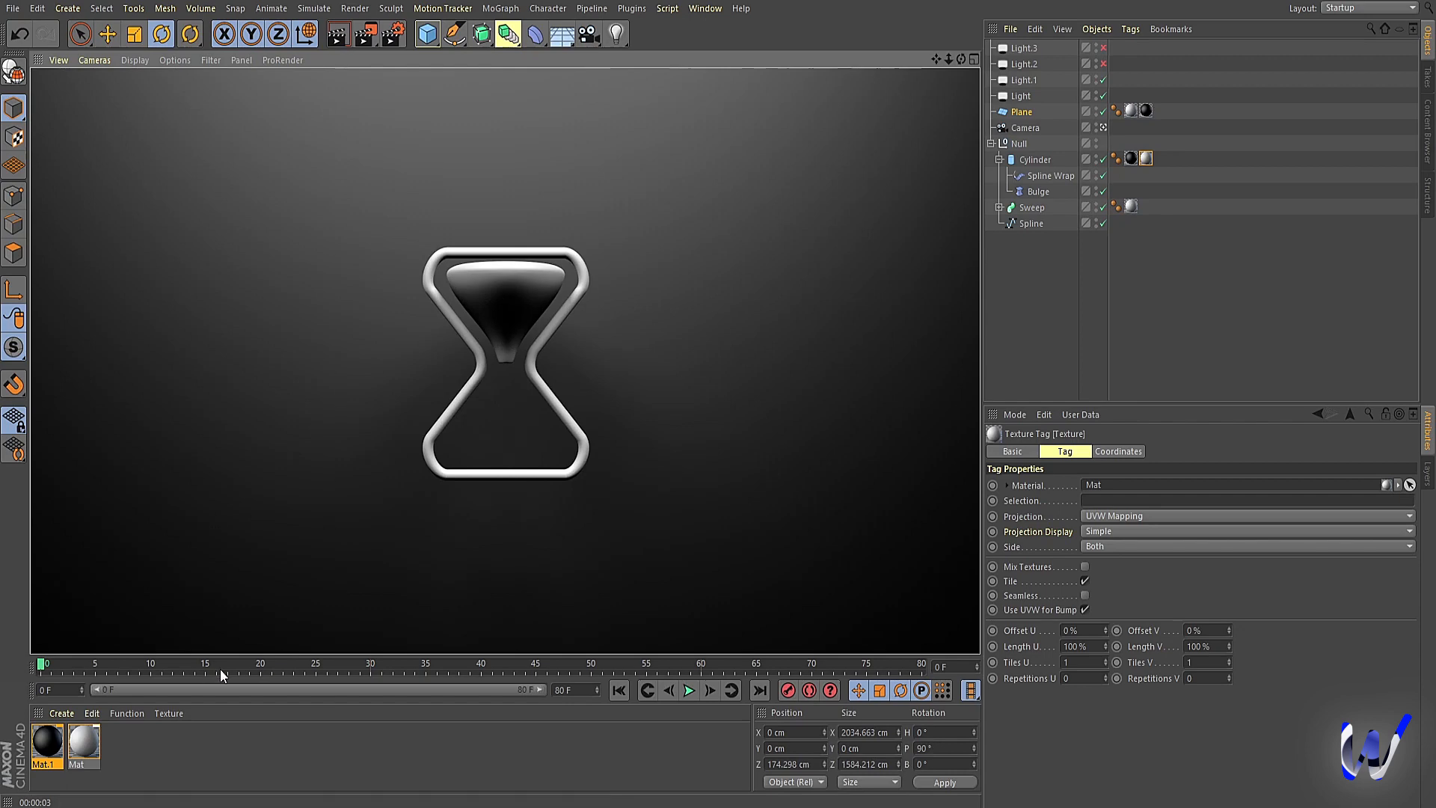
Enable luminance on the material Mat with 75% brightness and render a preview
double_click(89, 739)
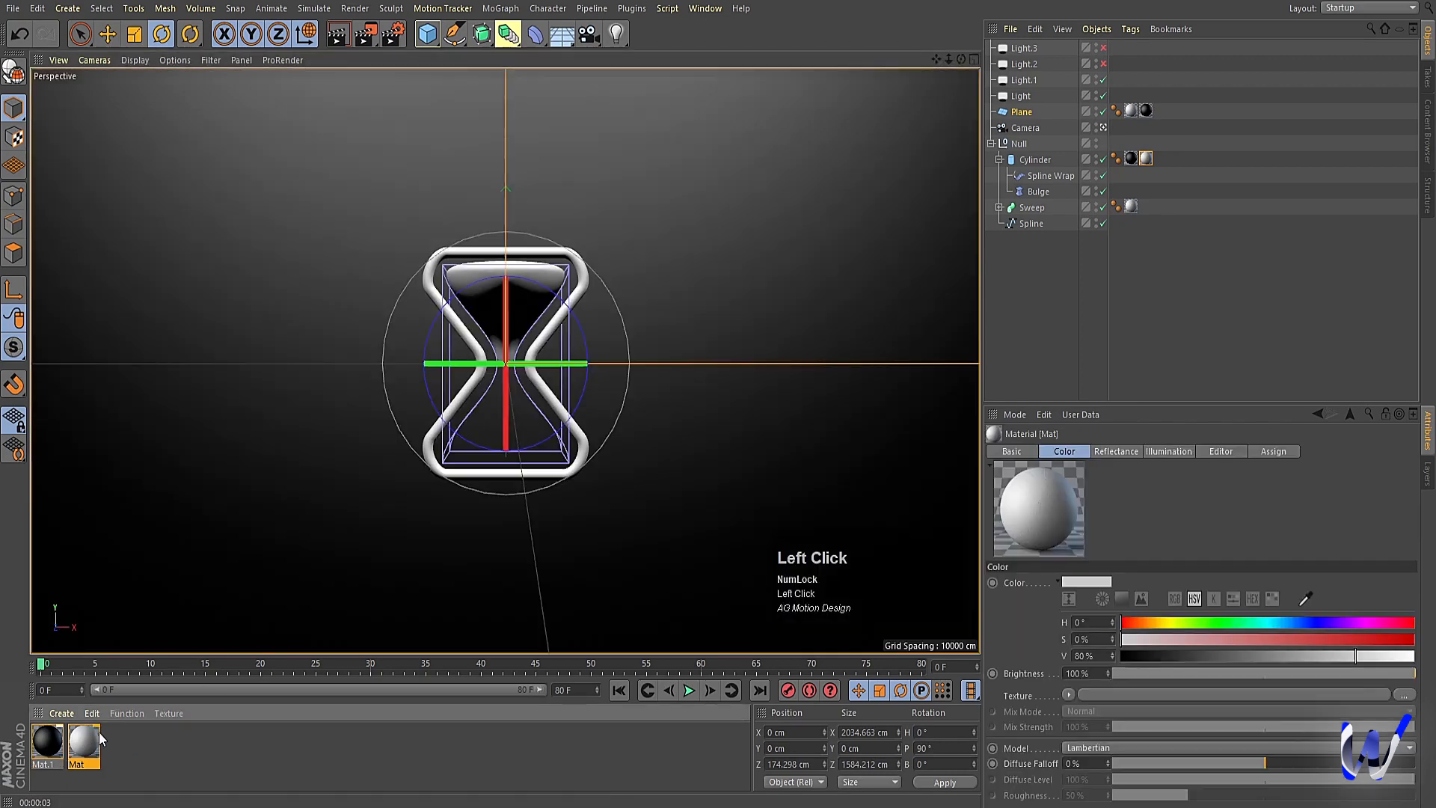
click(301, 285)
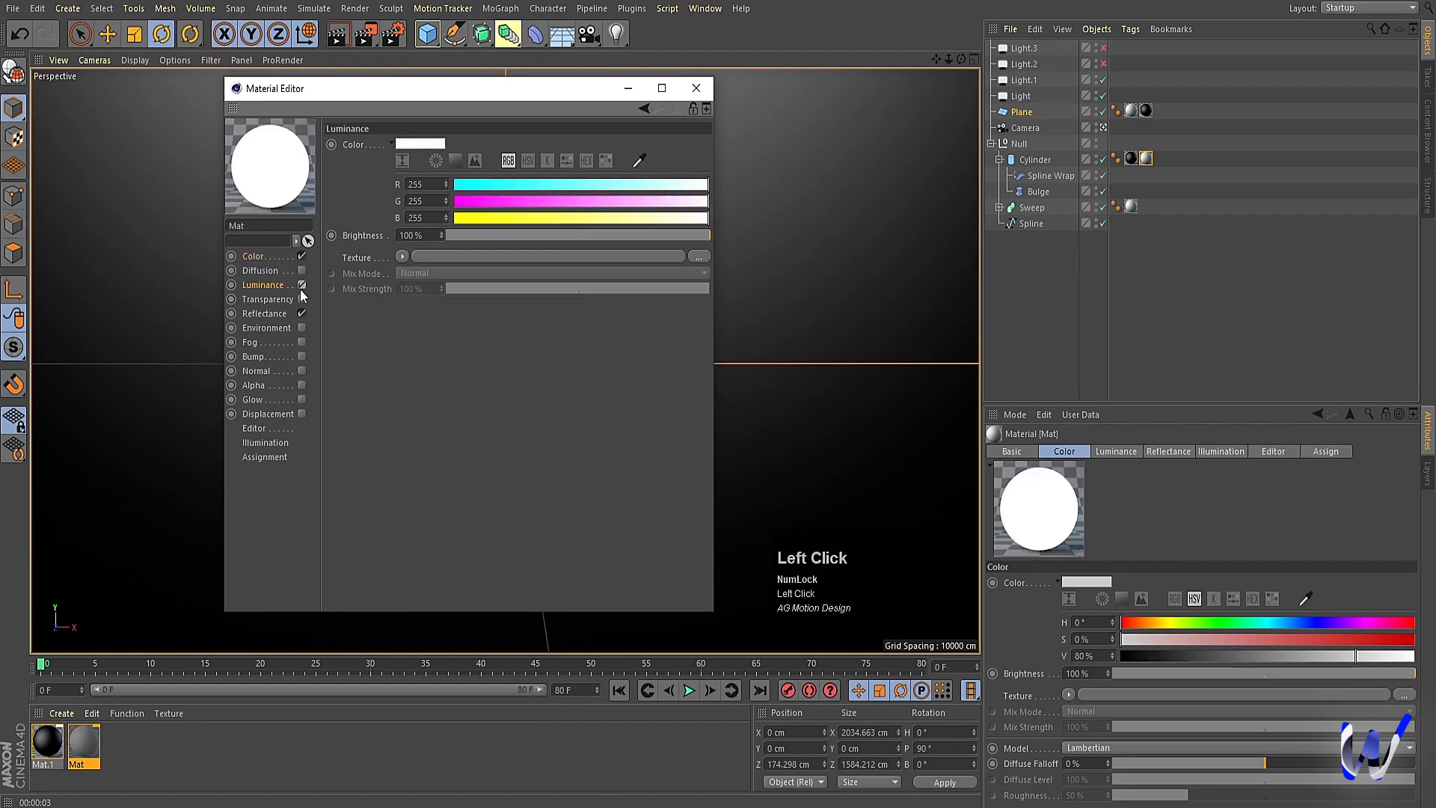
click(416, 234)
text(75)
key(Return)
click(642, 89)
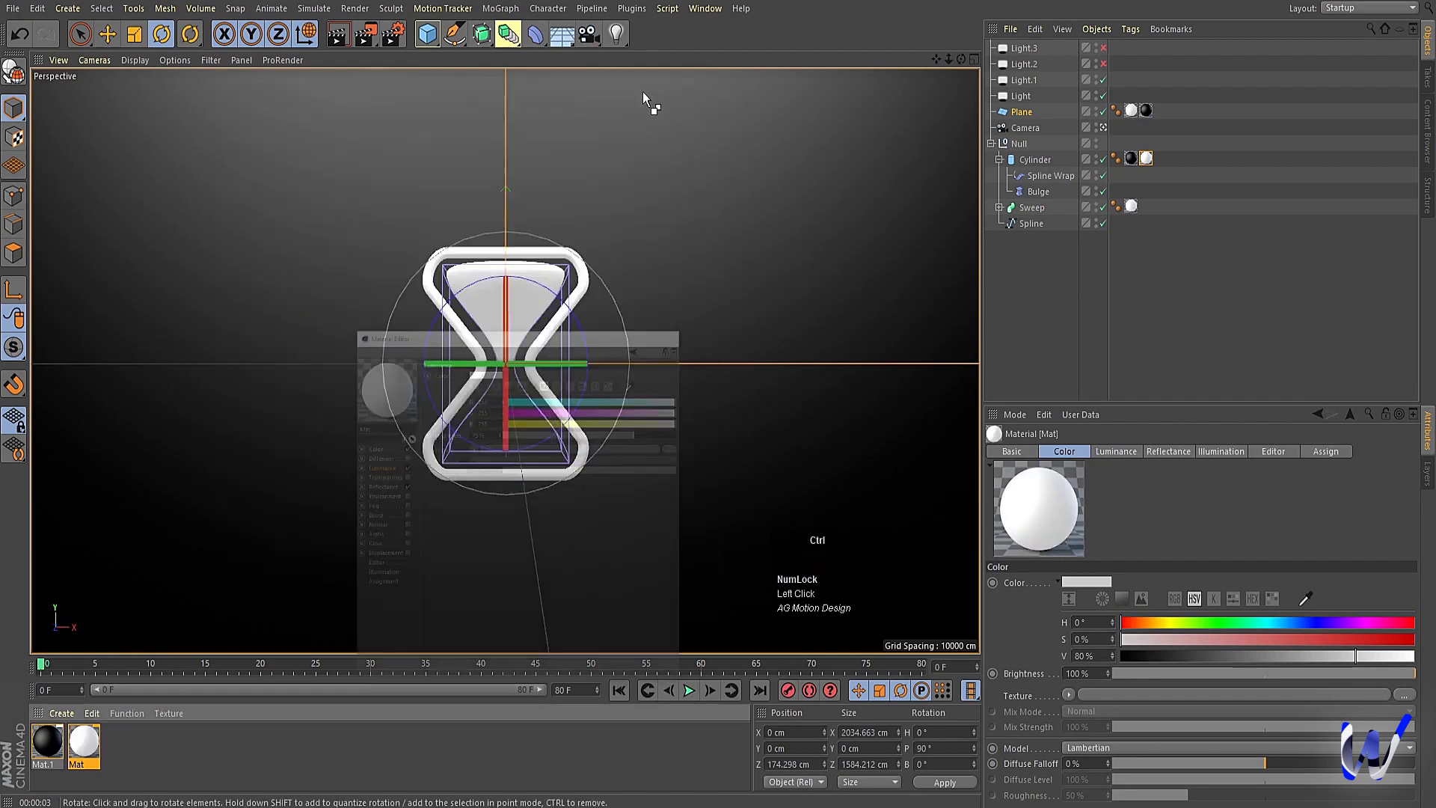
key(ctrl+r)
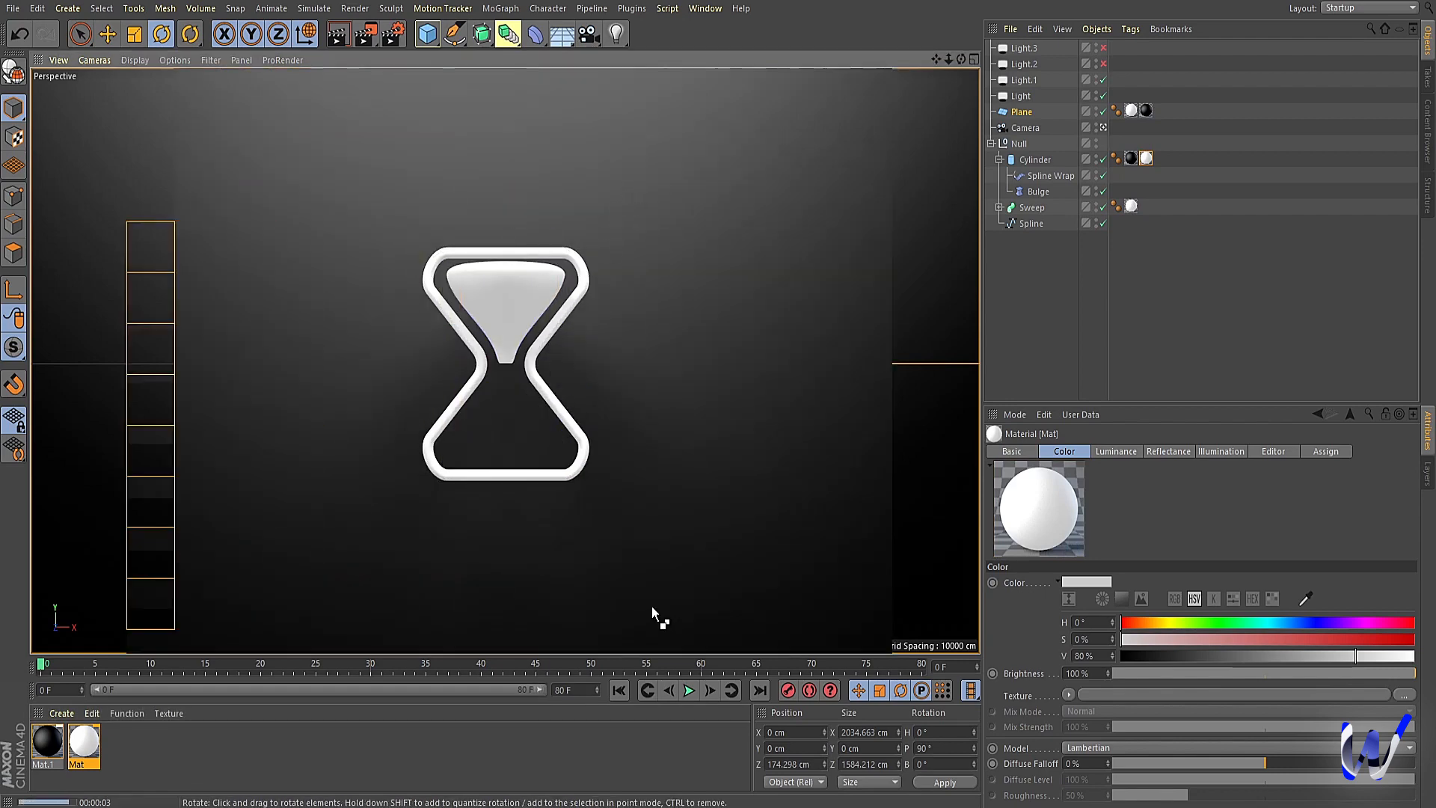
Play the hourglass animation to check the flip and sand motion with the new materials
click(688, 690)
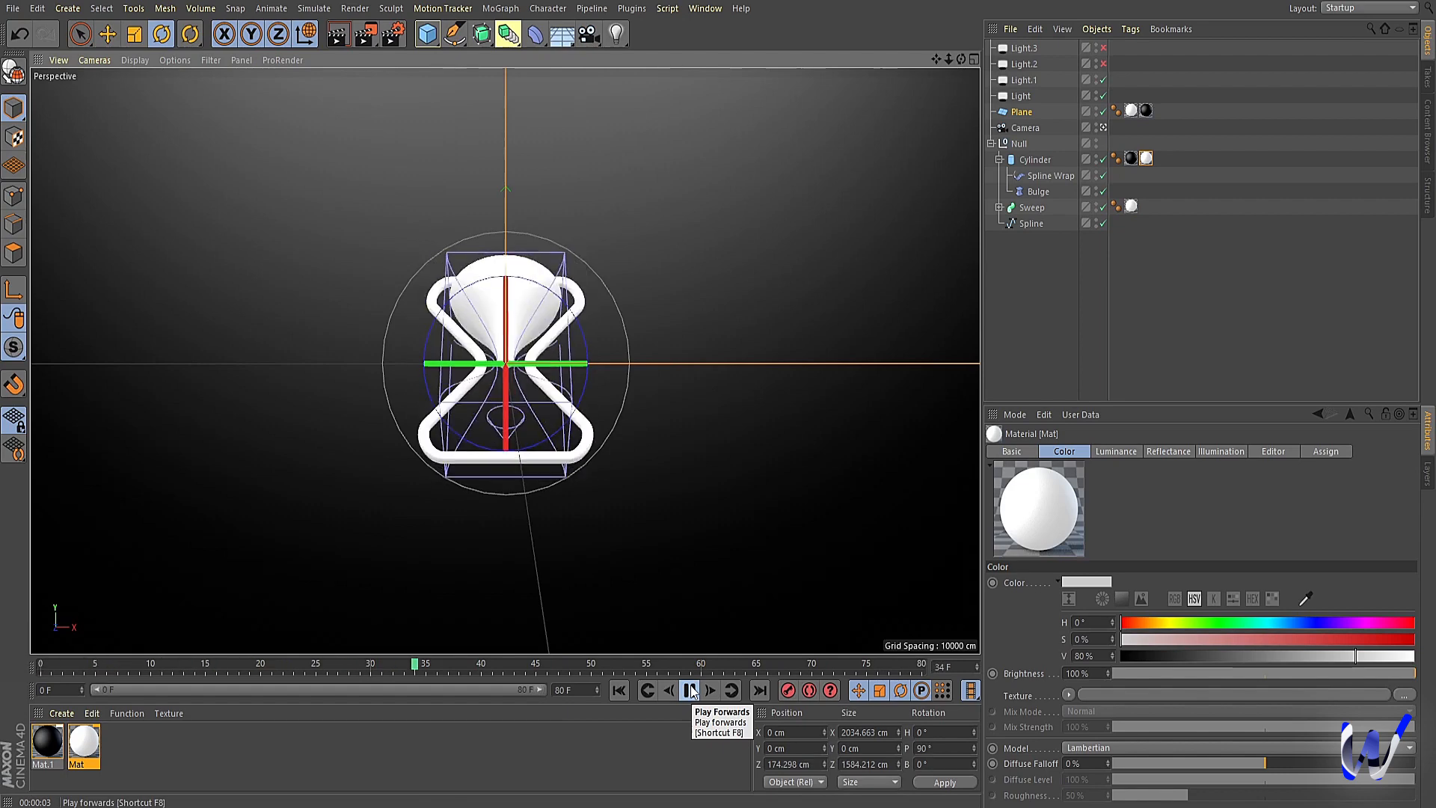
click(691, 690)
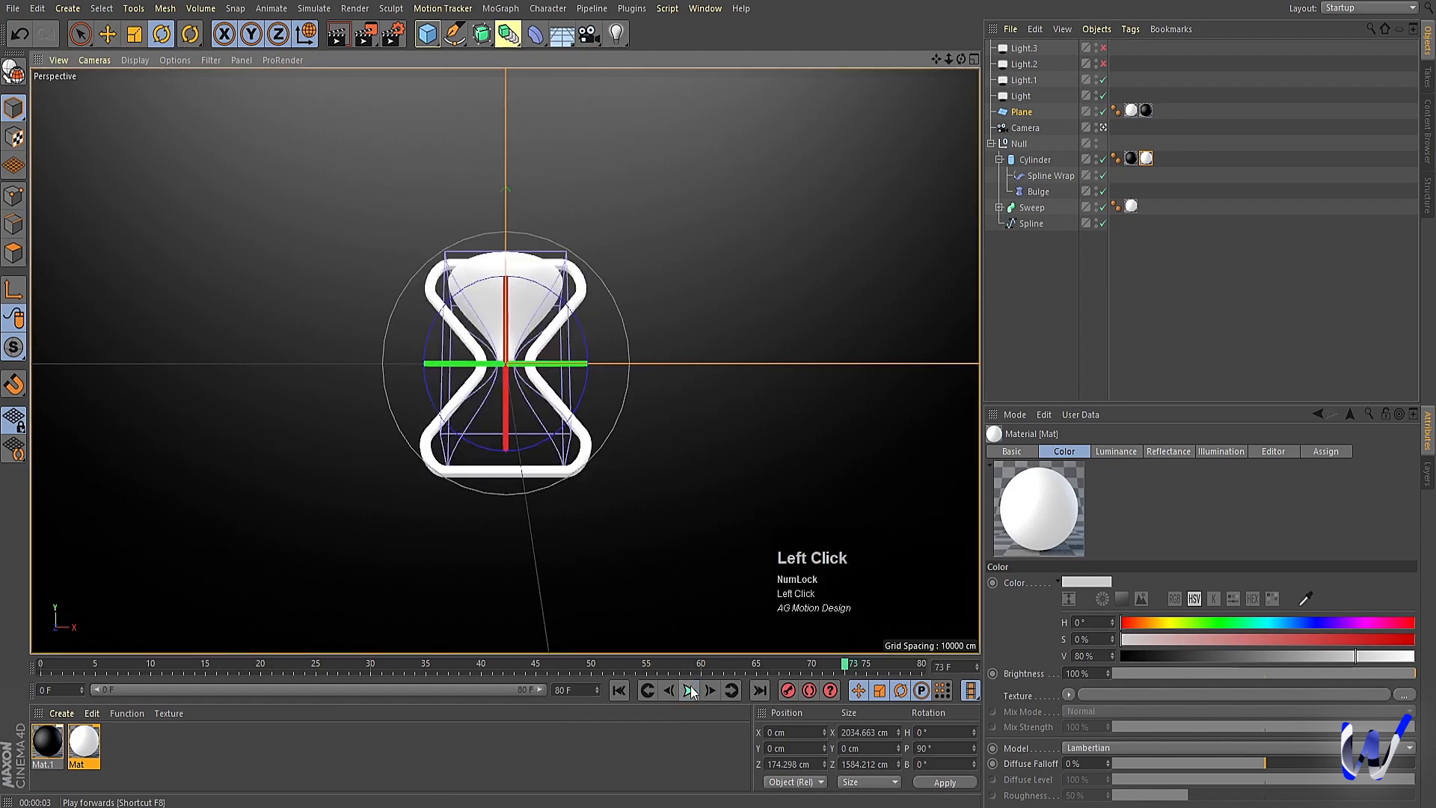
click(702, 488)
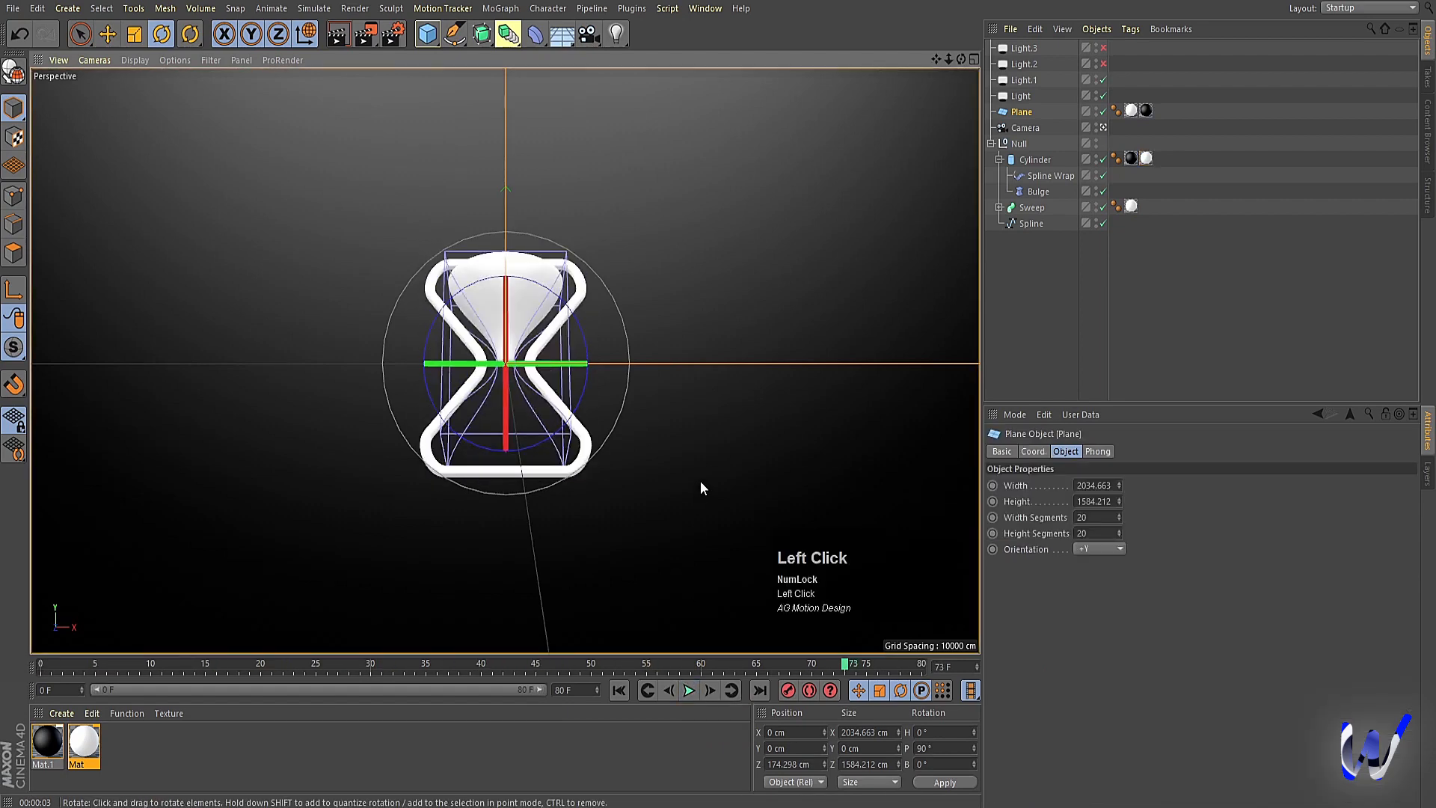
Create a new material, apply it to the background Plane and set its luminance color to R 43, G 48, B 255
double_click(164, 749)
drag(42, 748, 139, 582)
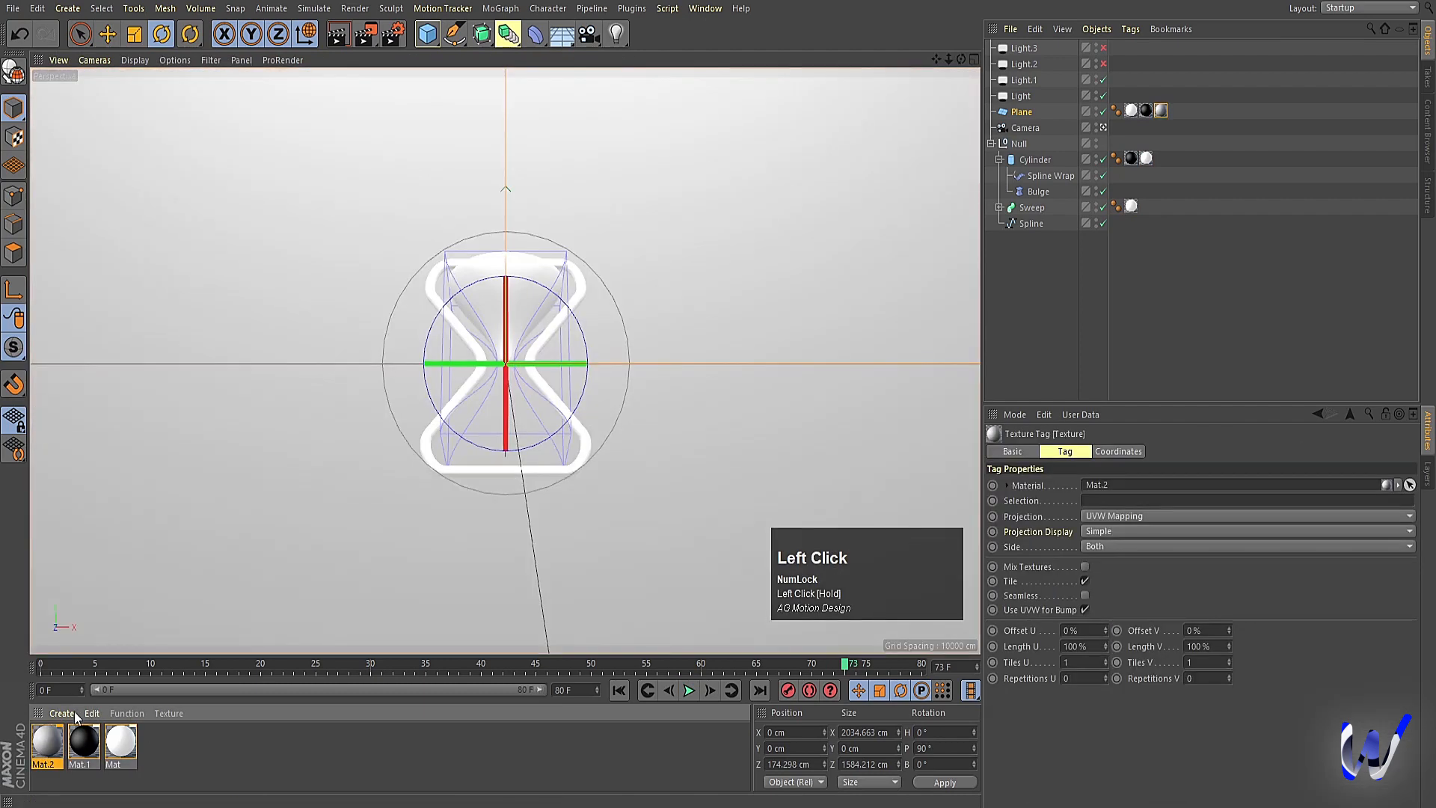
double_click(47, 742)
click(501, 201)
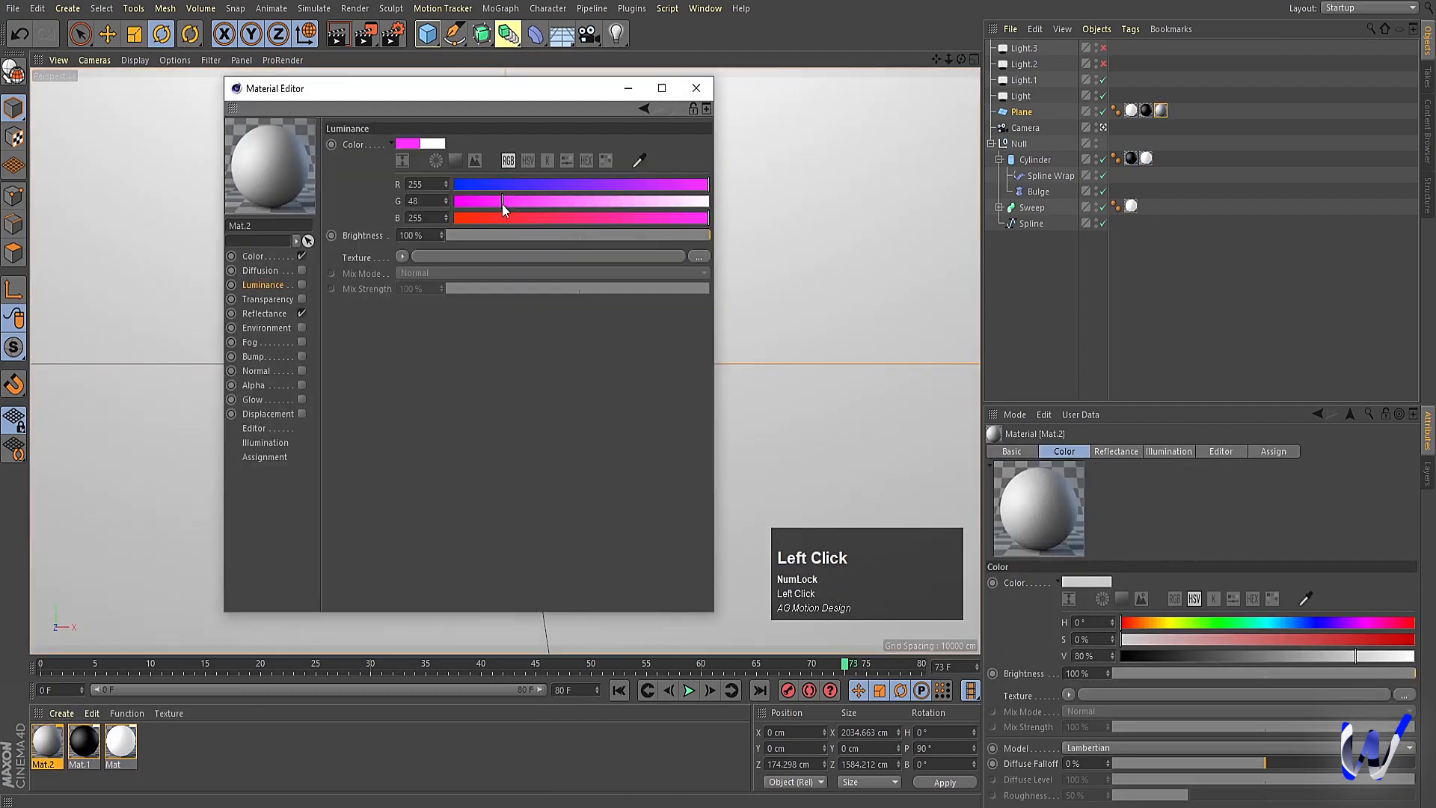
click(497, 185)
Set Mat.2's color to R 77, G 56, B 204, enable its luminance channel and render a preview
click(262, 257)
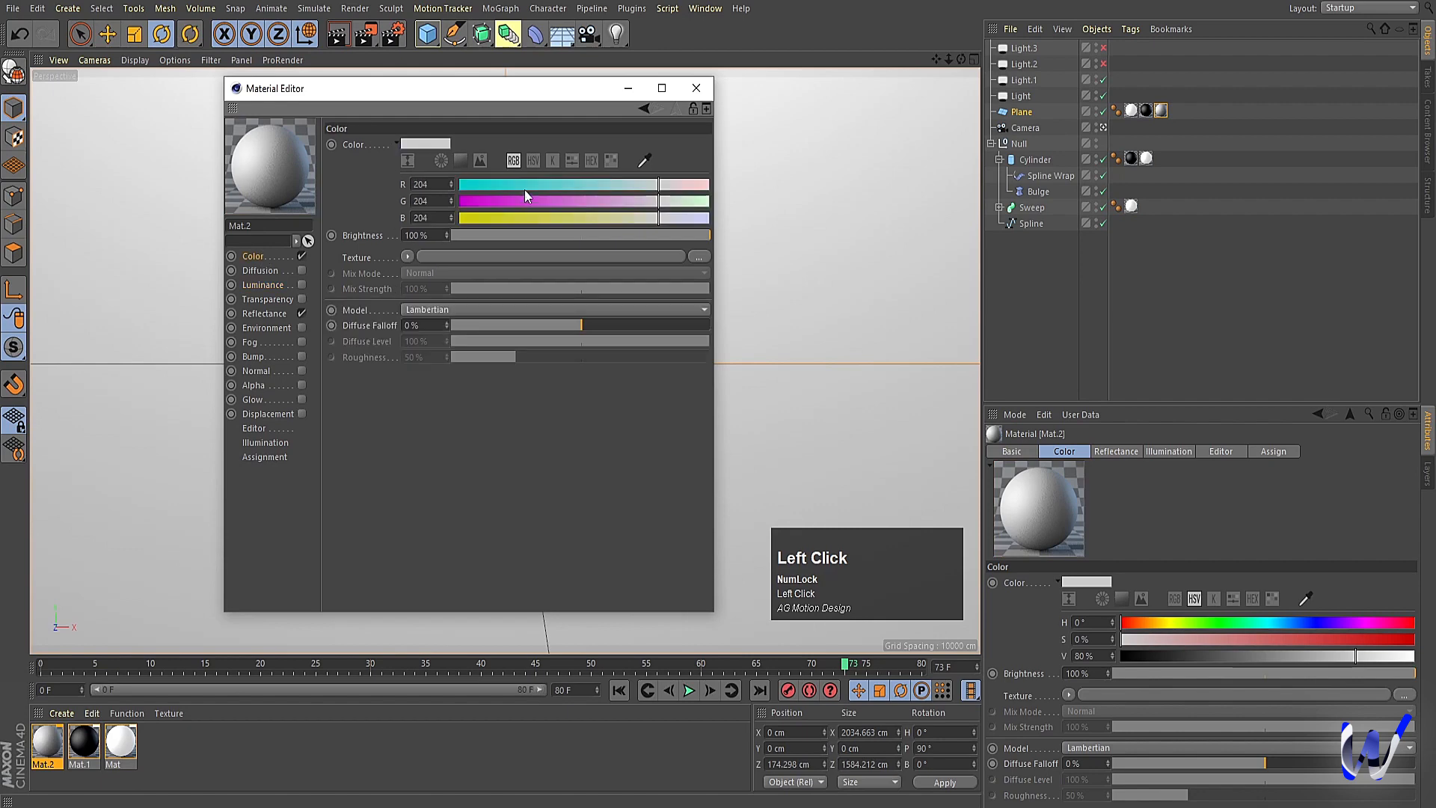
click(535, 185)
click(514, 201)
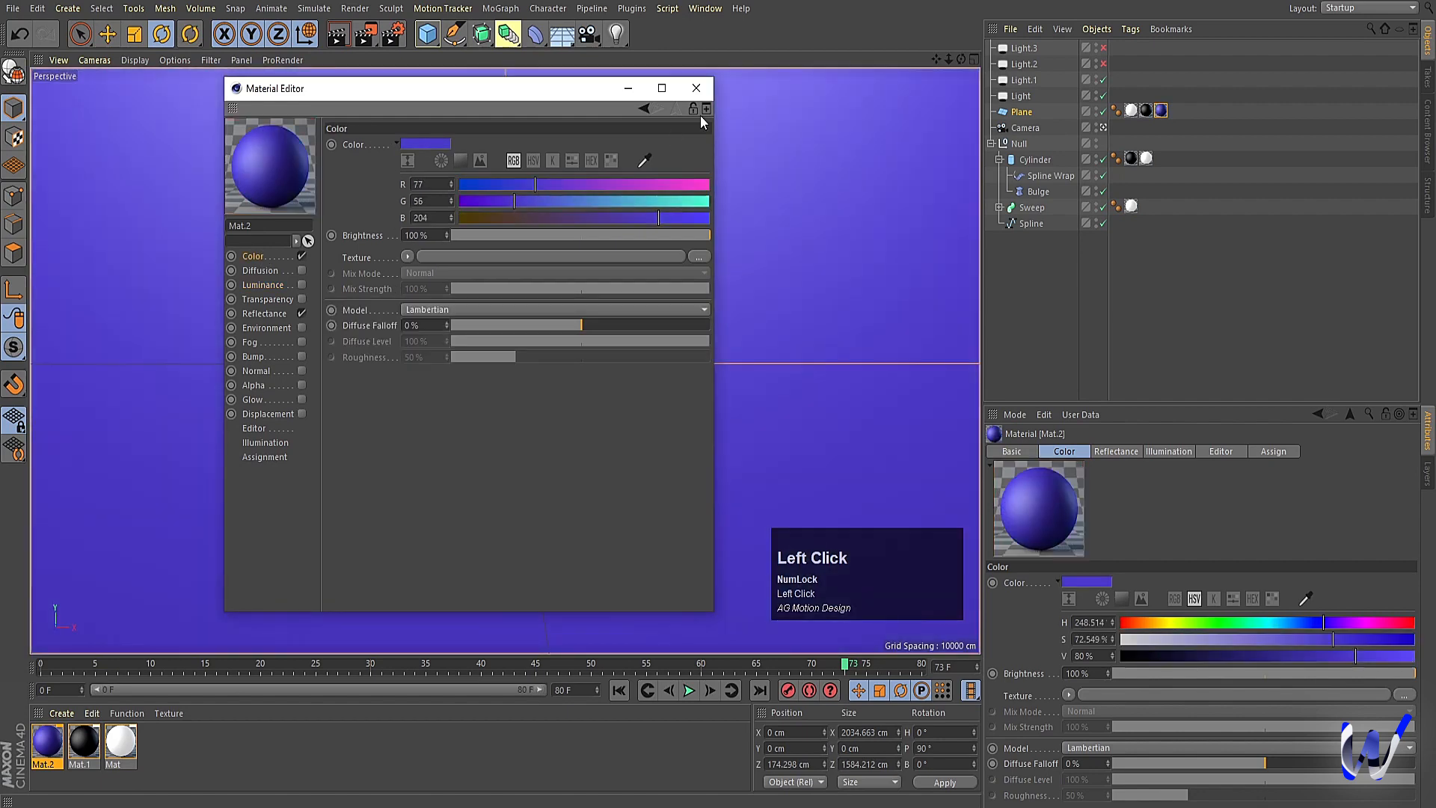
click(281, 287)
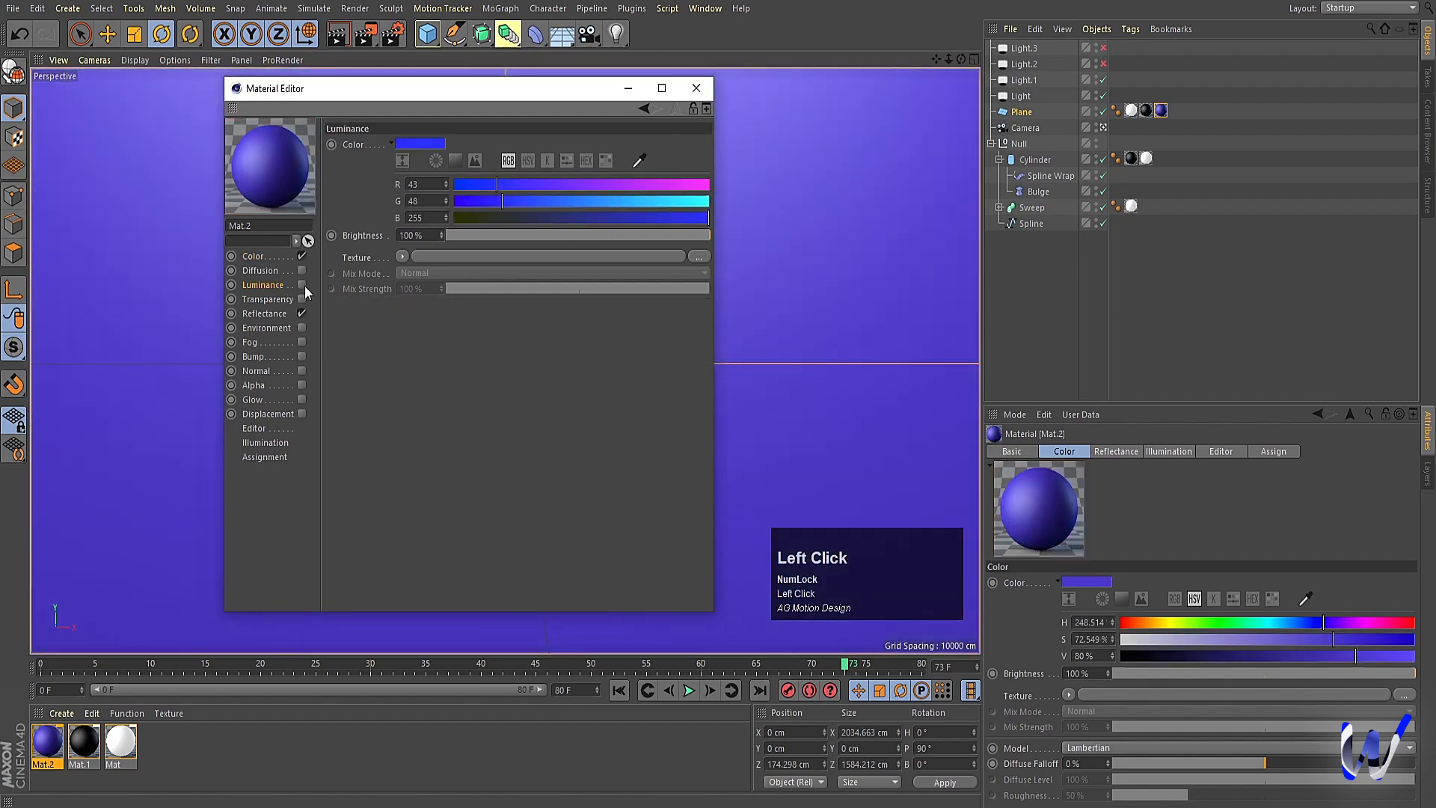
click(303, 285)
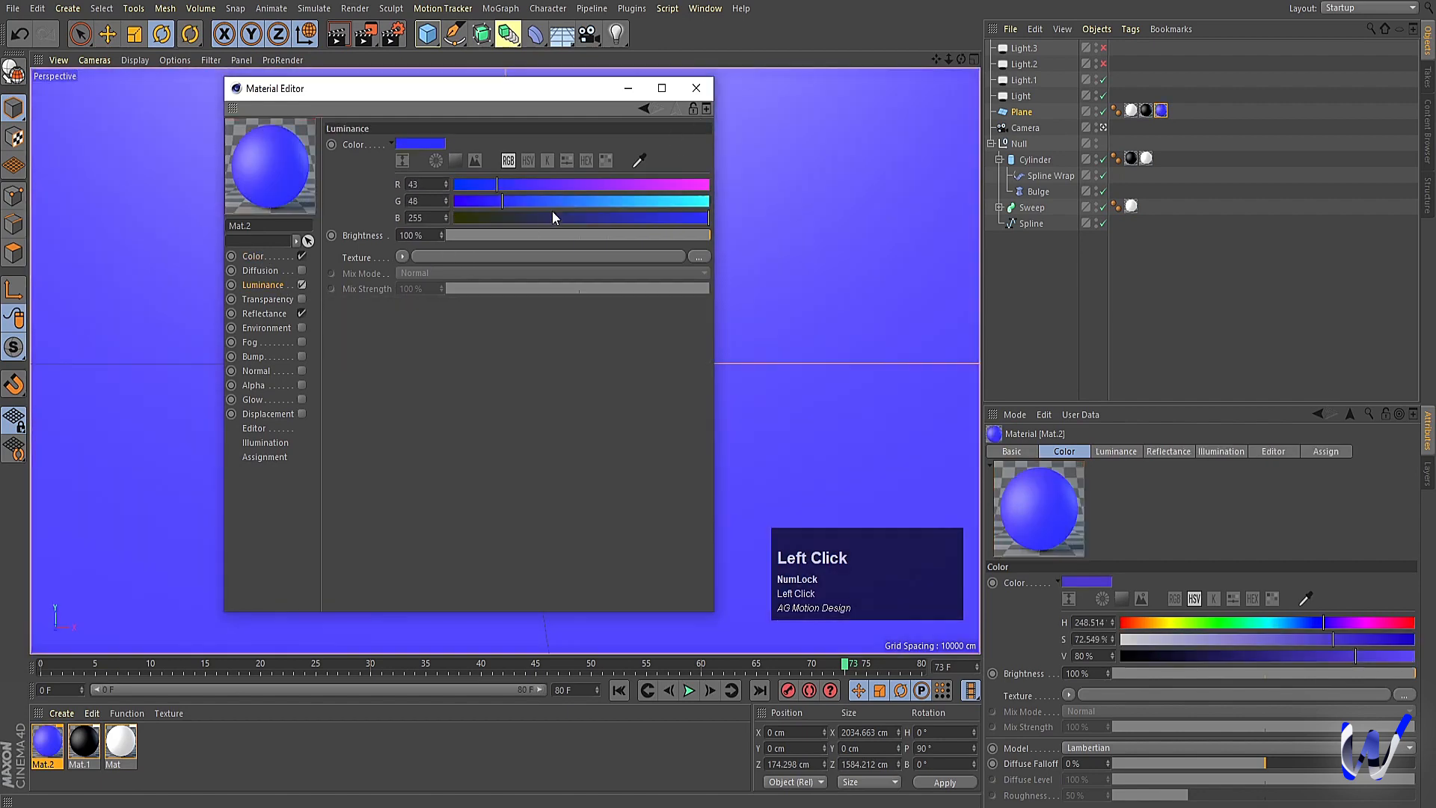
click(626, 90)
key(ctrl+r)
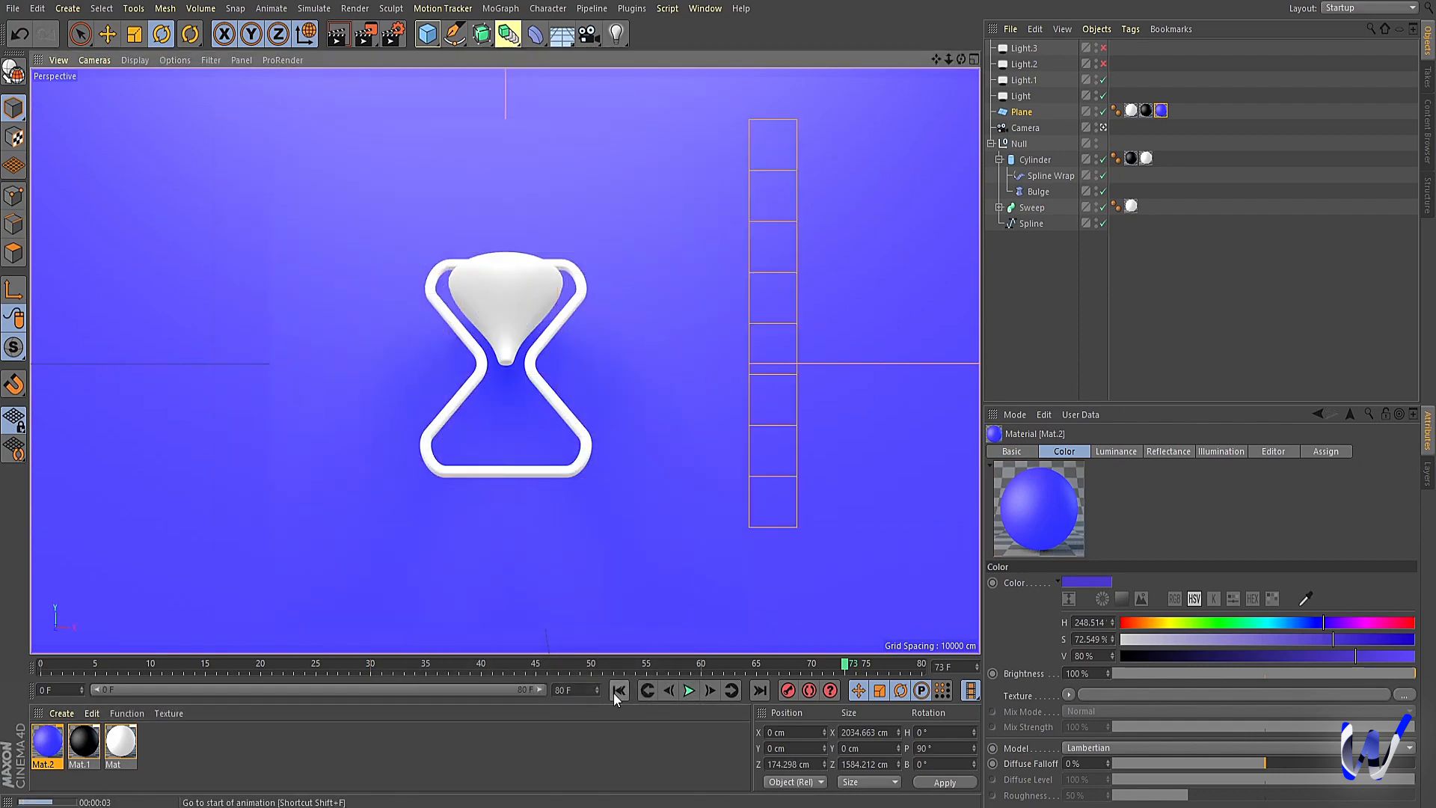
Play the animation against the blue background, render a preview at frame 50 and return to the first frame
click(656, 691)
click(690, 690)
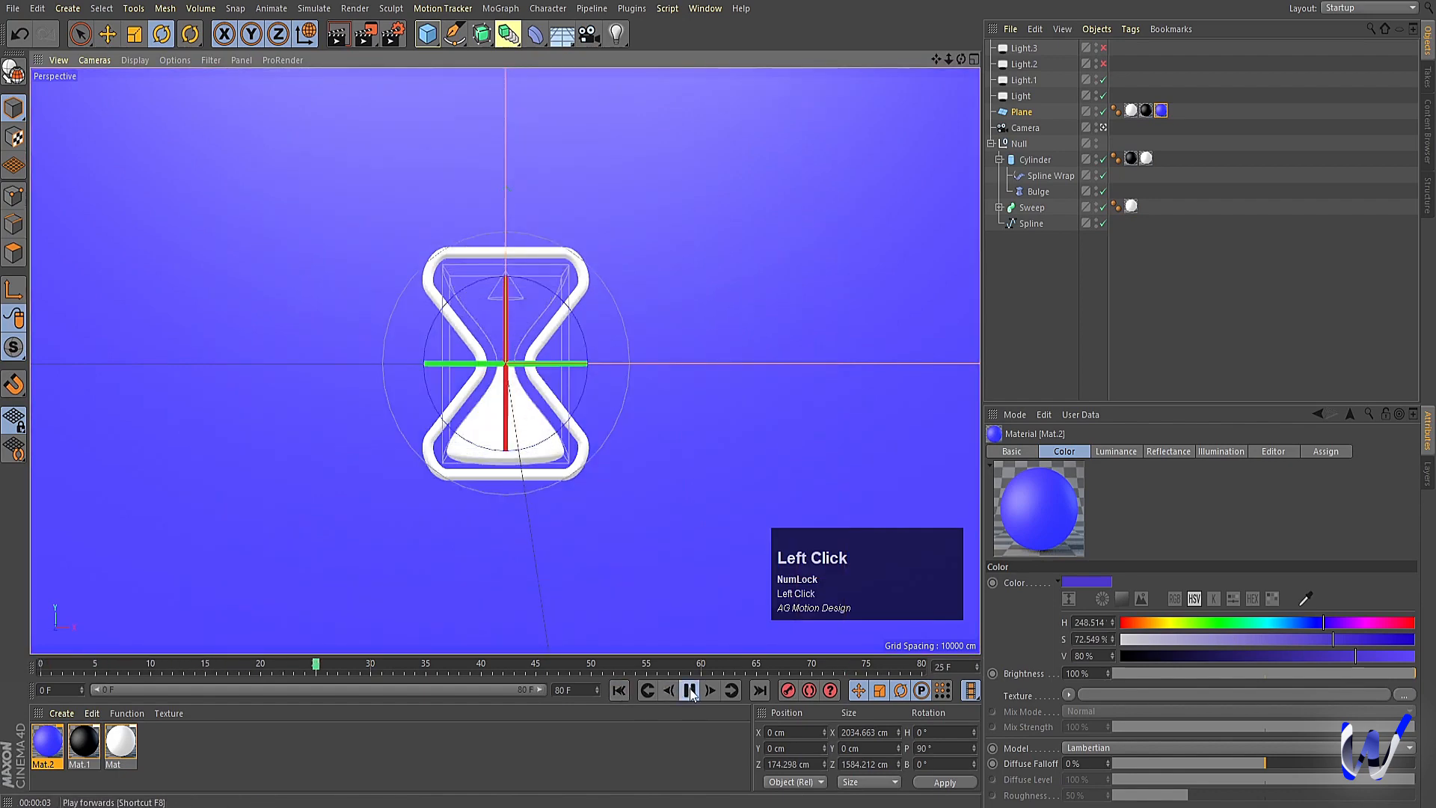
key(ctrl+r)
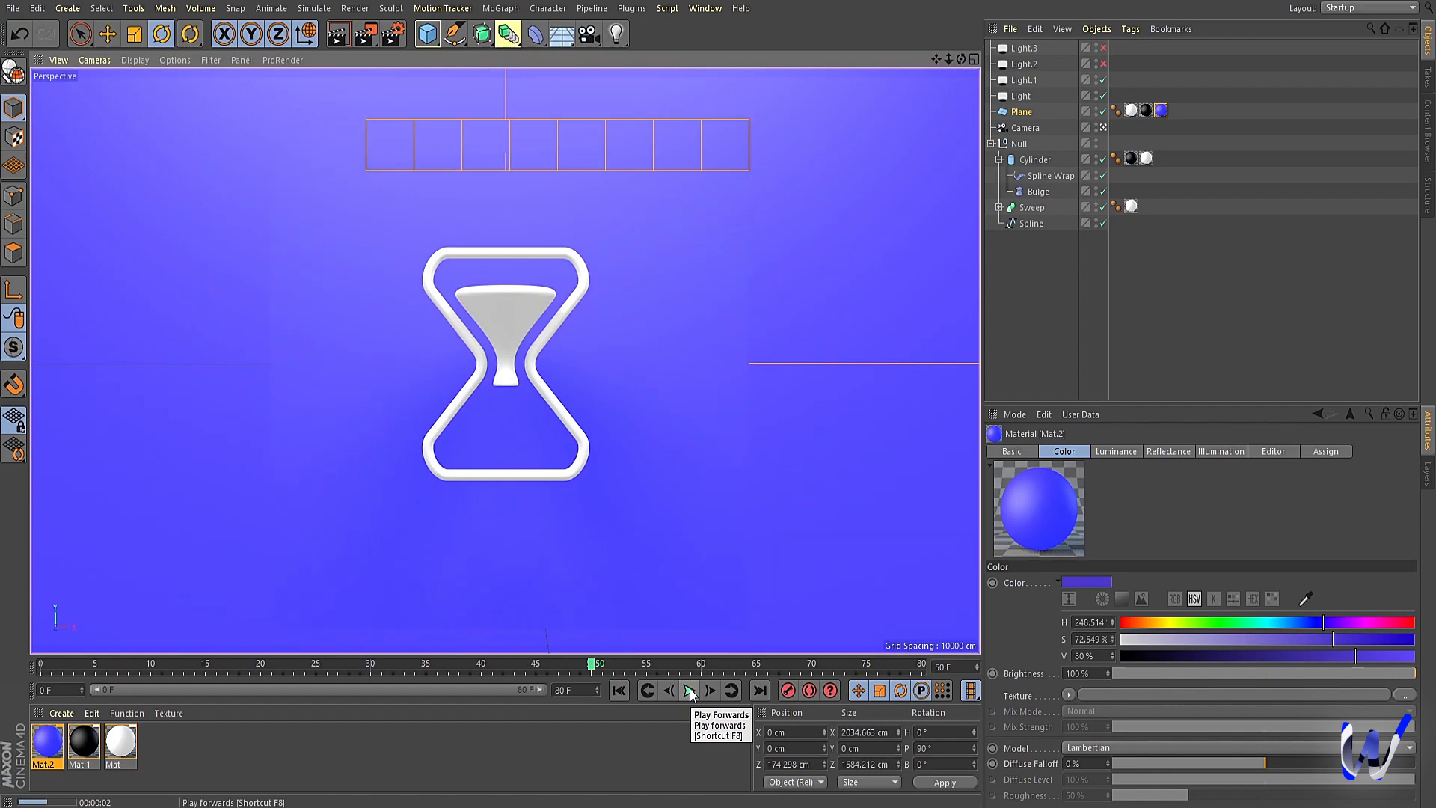
click(619, 689)
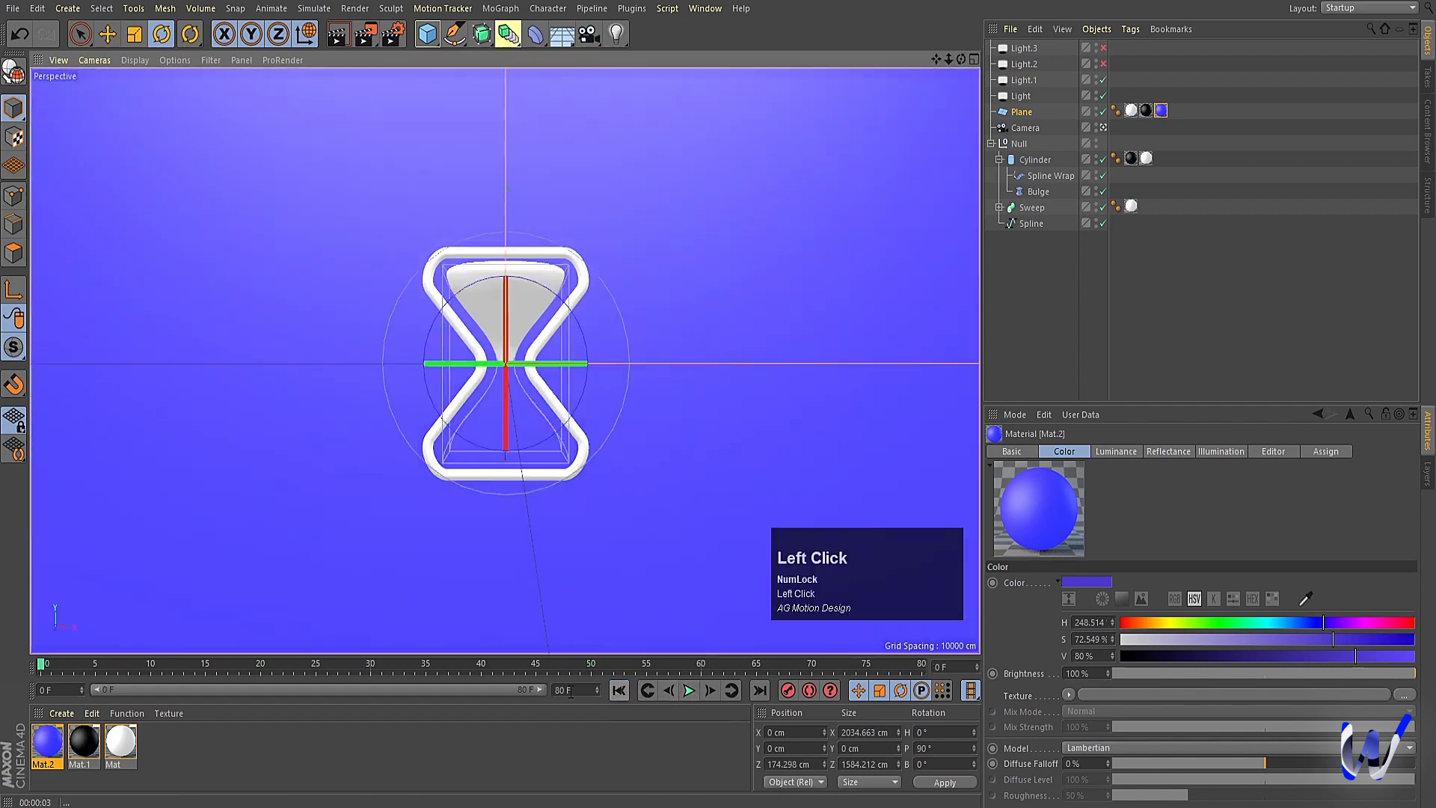
Try the blue Mat.2 material on the sand Cylinder, preview it over the animation, and undo the assignment
drag(48, 740, 504, 356)
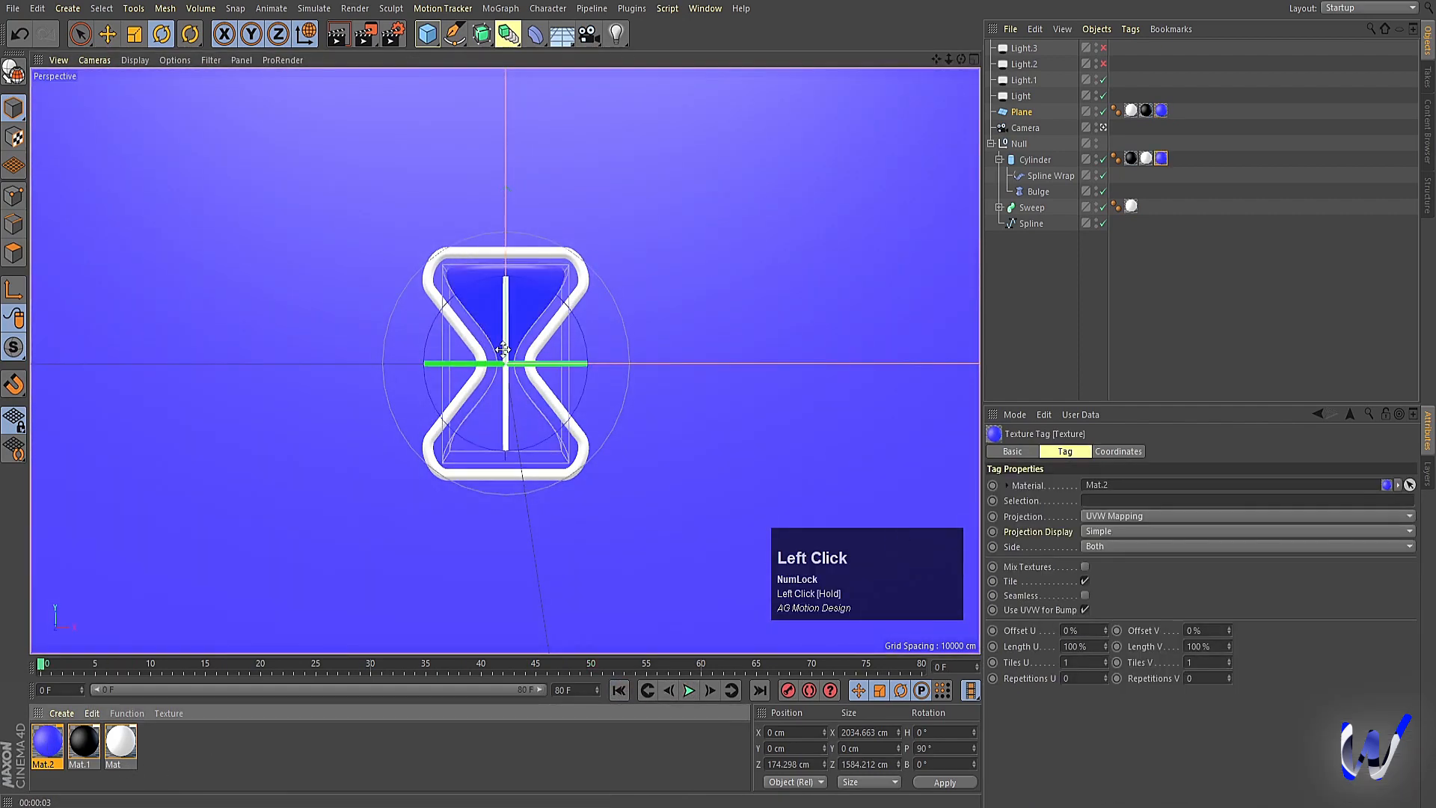
key(ctrl+r)
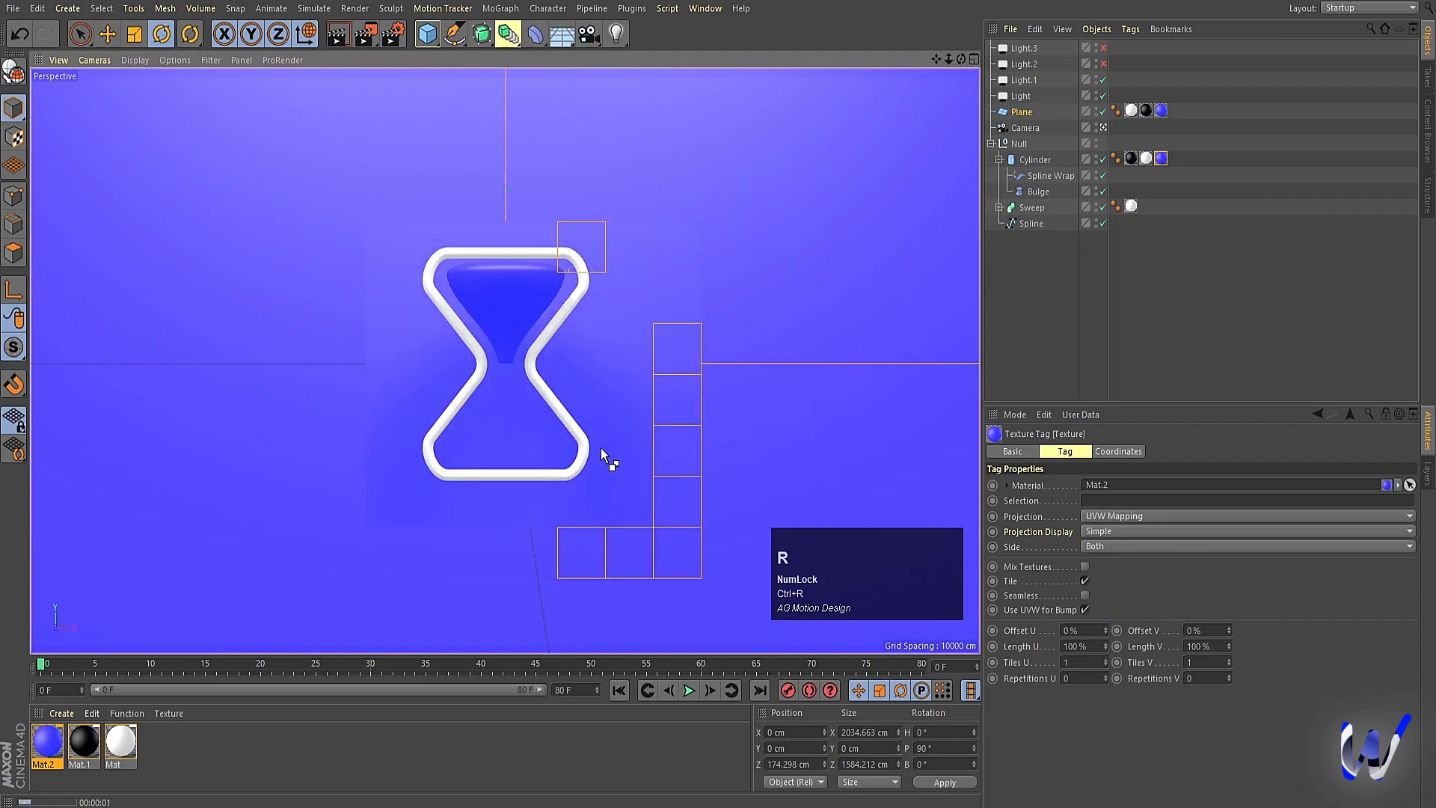
click(690, 691)
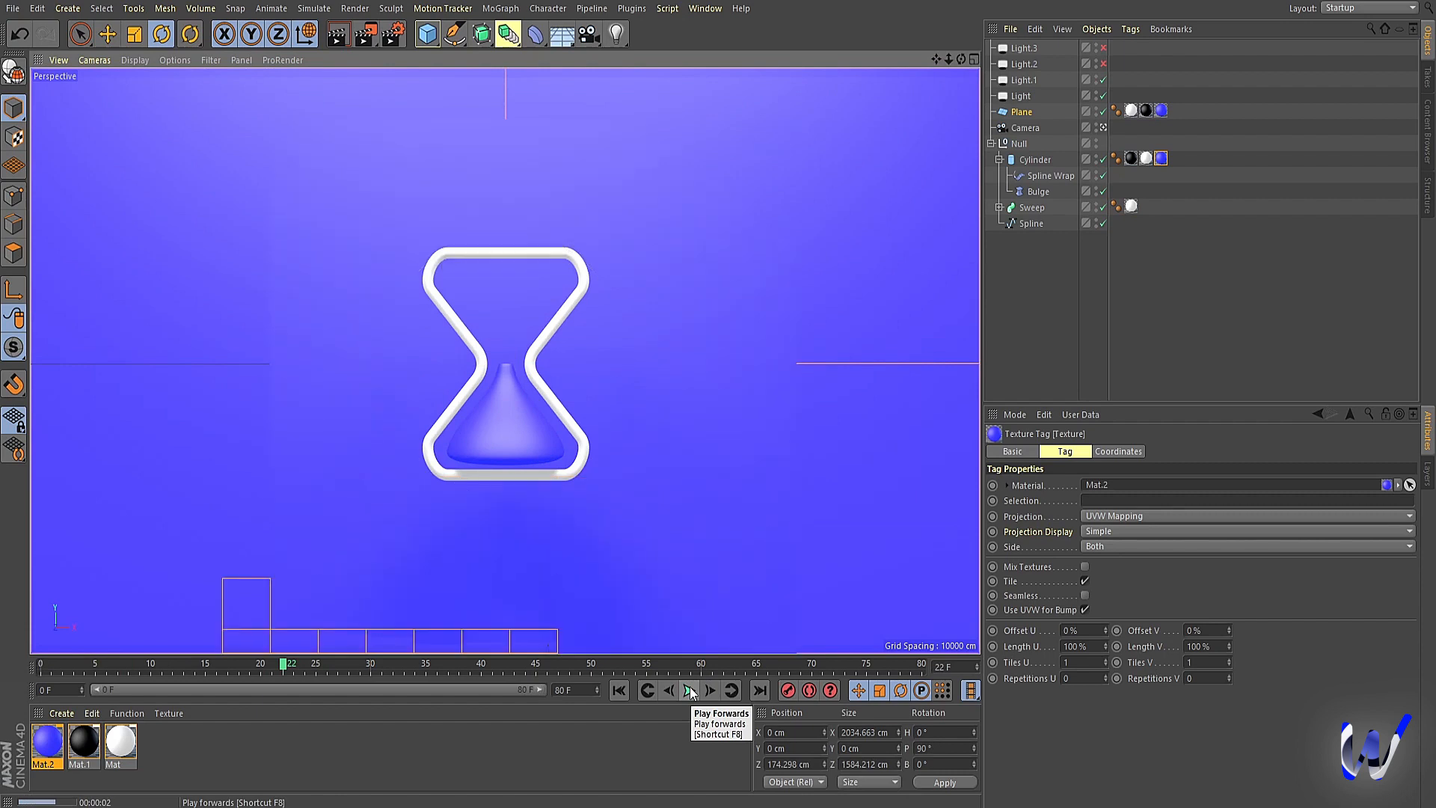
key(ctrl+z)
Duplicate the blue Mat.2 material in the material list
click(44, 746)
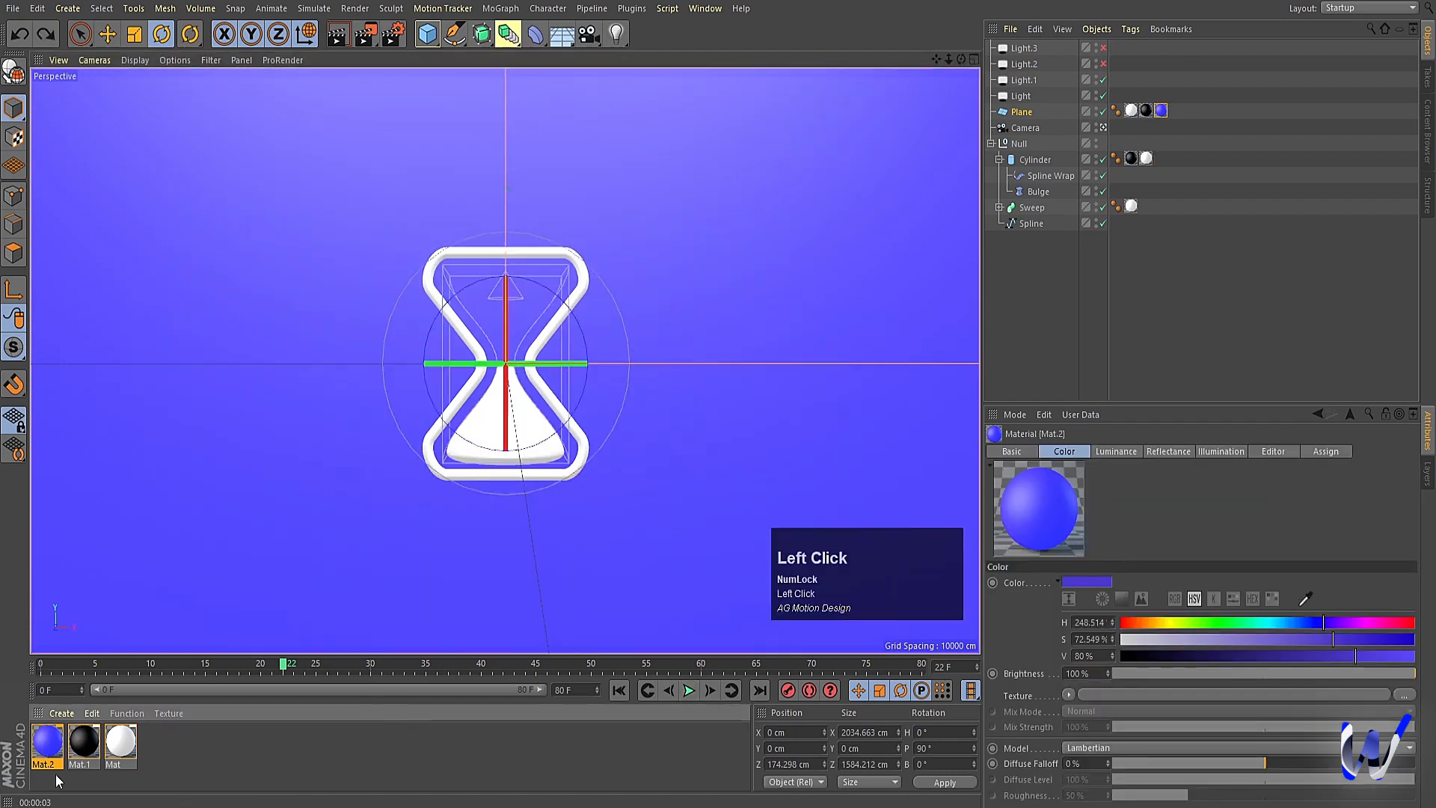
click(55, 778)
click(45, 739)
ctrl+drag(44, 738, 51, 741)
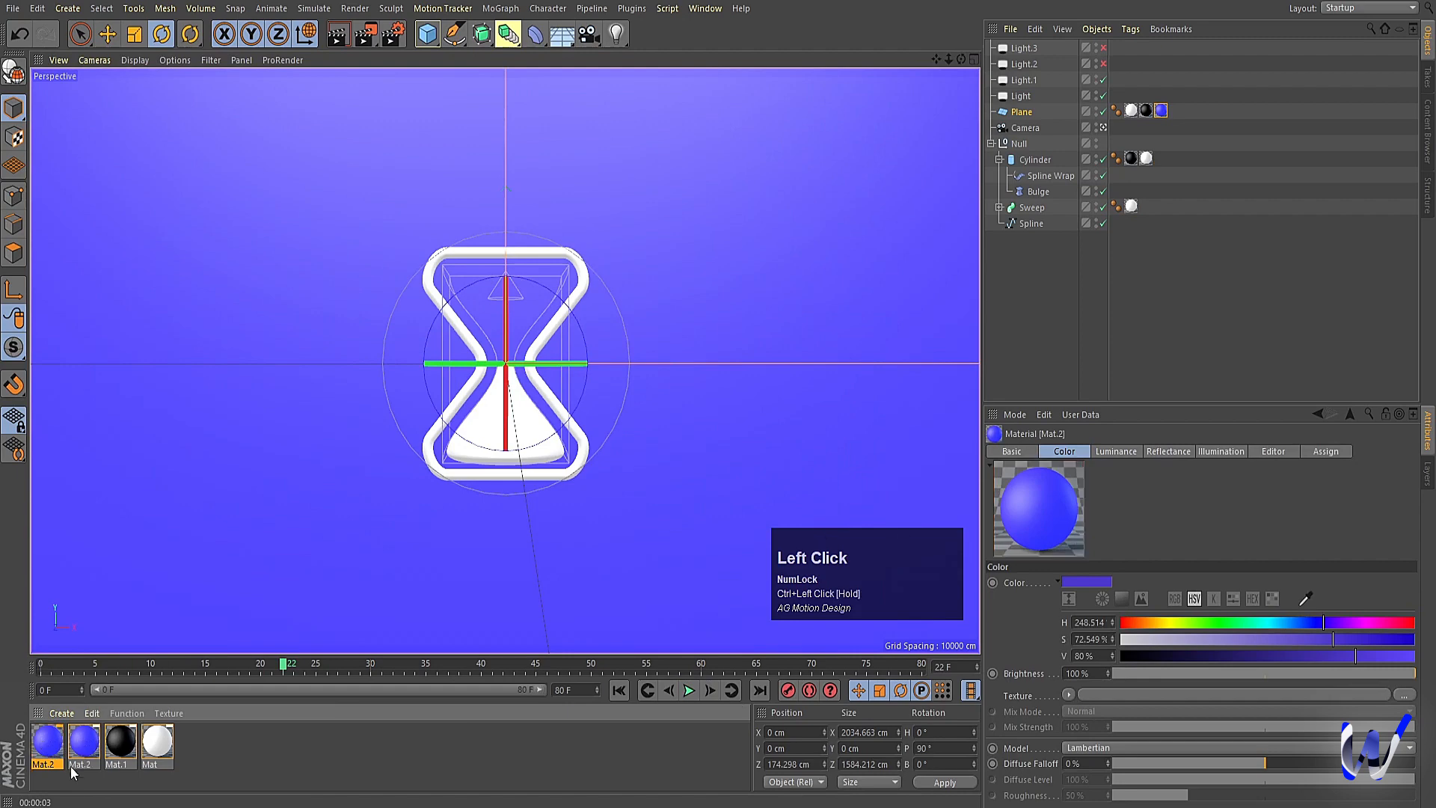
click(75, 785)
Set the duplicated Mat.2 material's color channel to cyan with R 8, G 208, B 204
double_click(42, 743)
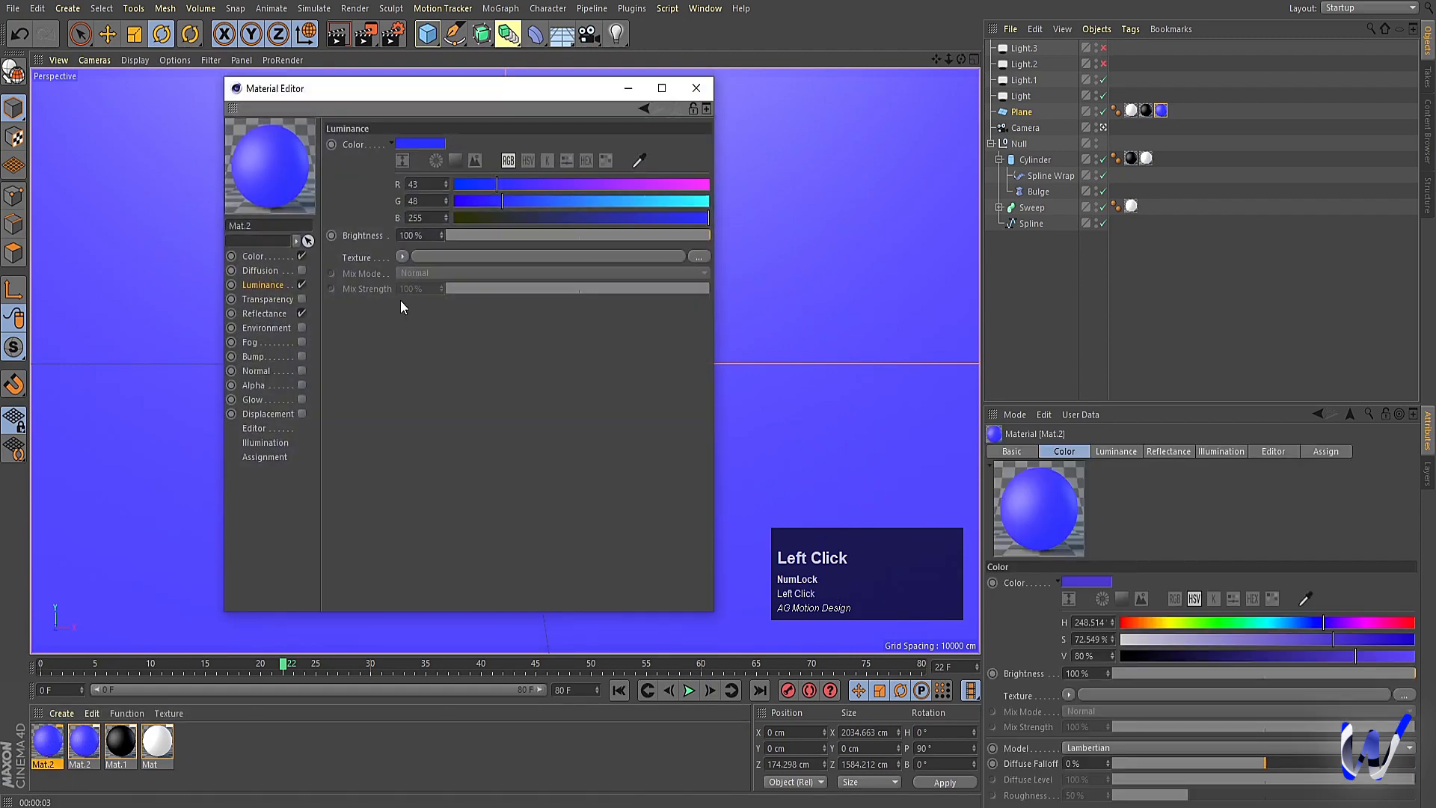
click(298, 257)
drag(580, 195, 609, 199)
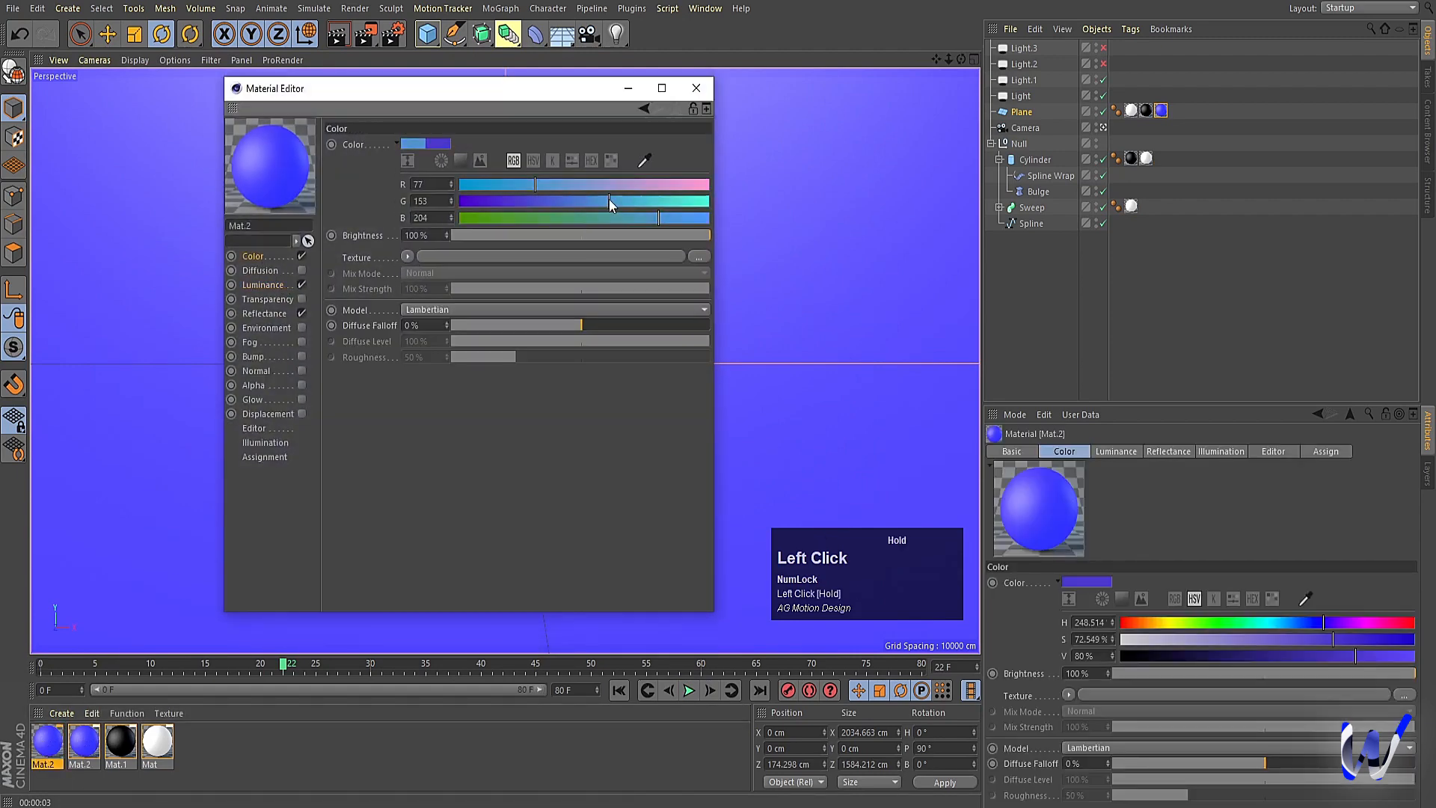
drag(524, 186, 467, 186)
drag(594, 194, 663, 200)
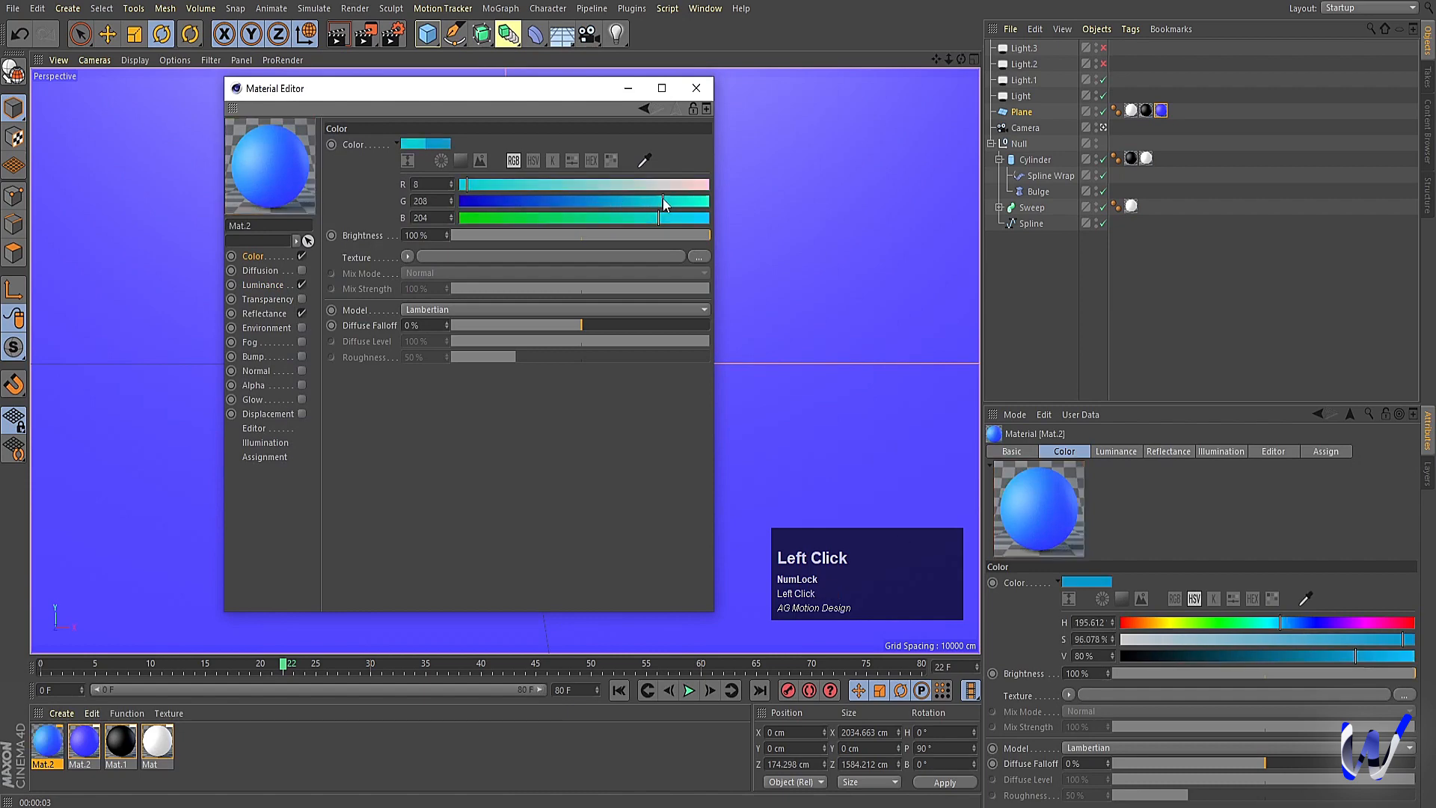
click(276, 285)
click(696, 88)
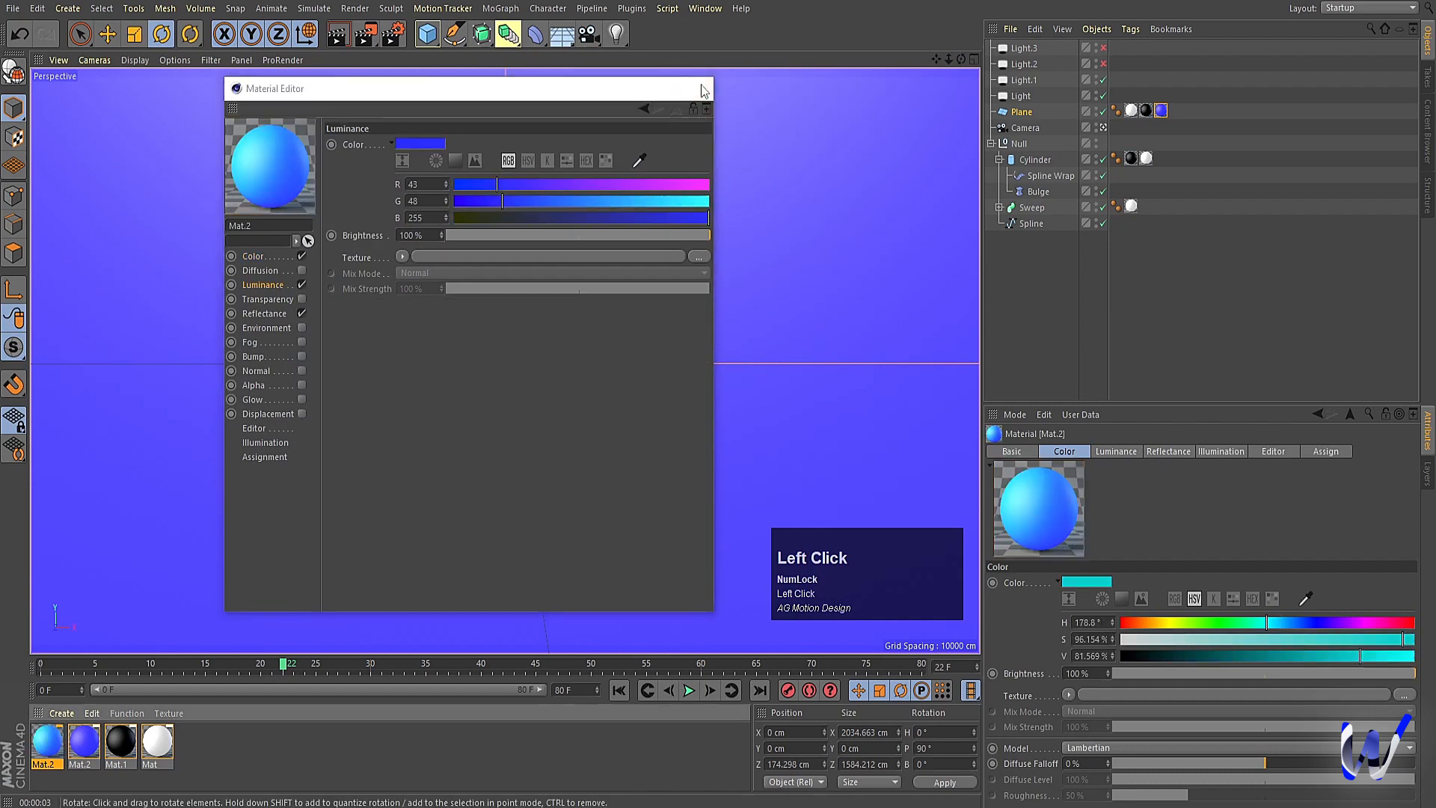
Assign the cyan Mat.2 to the sand Cylinder and render previews at the current frame and at the first frame
drag(515, 449, 525, 430)
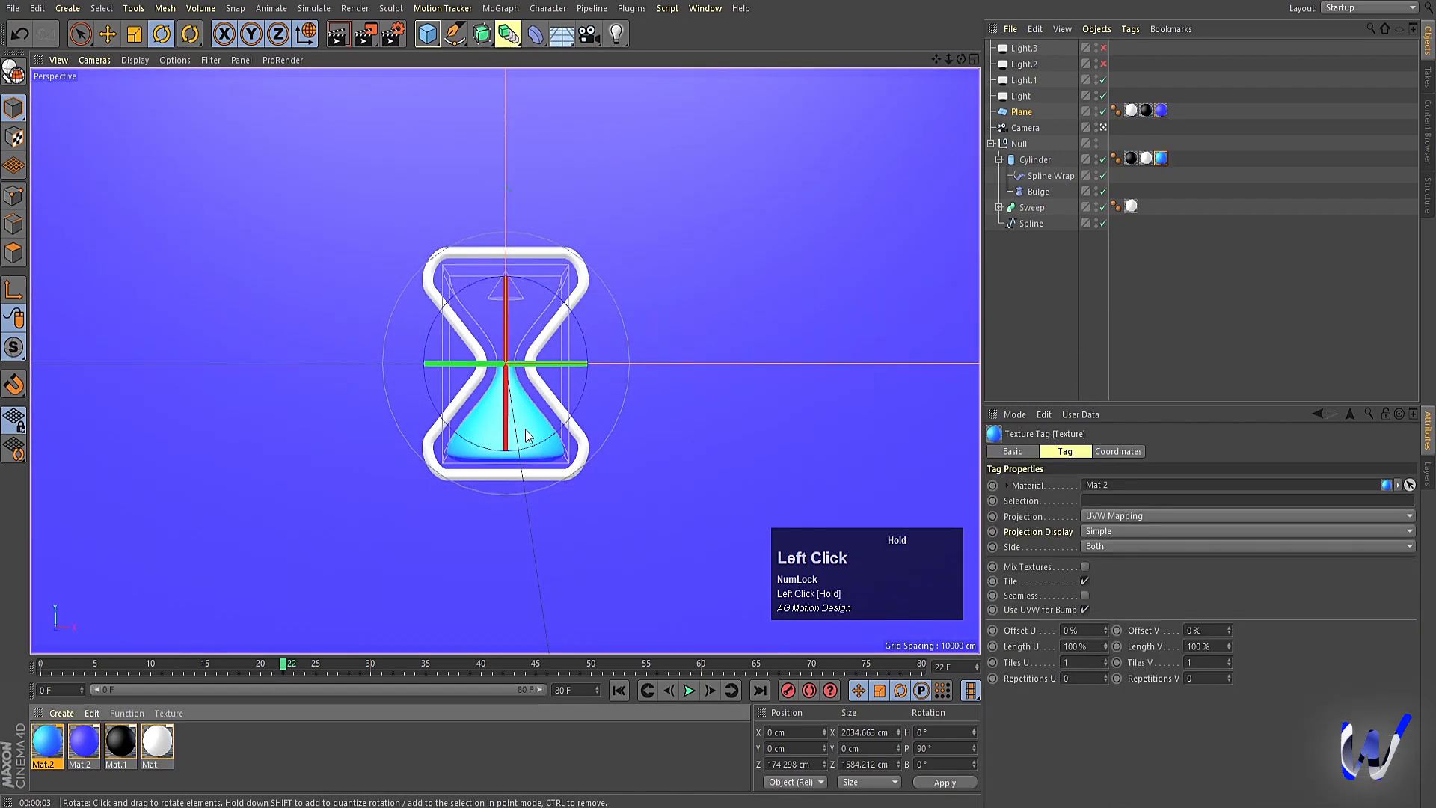
key(ctrl+r)
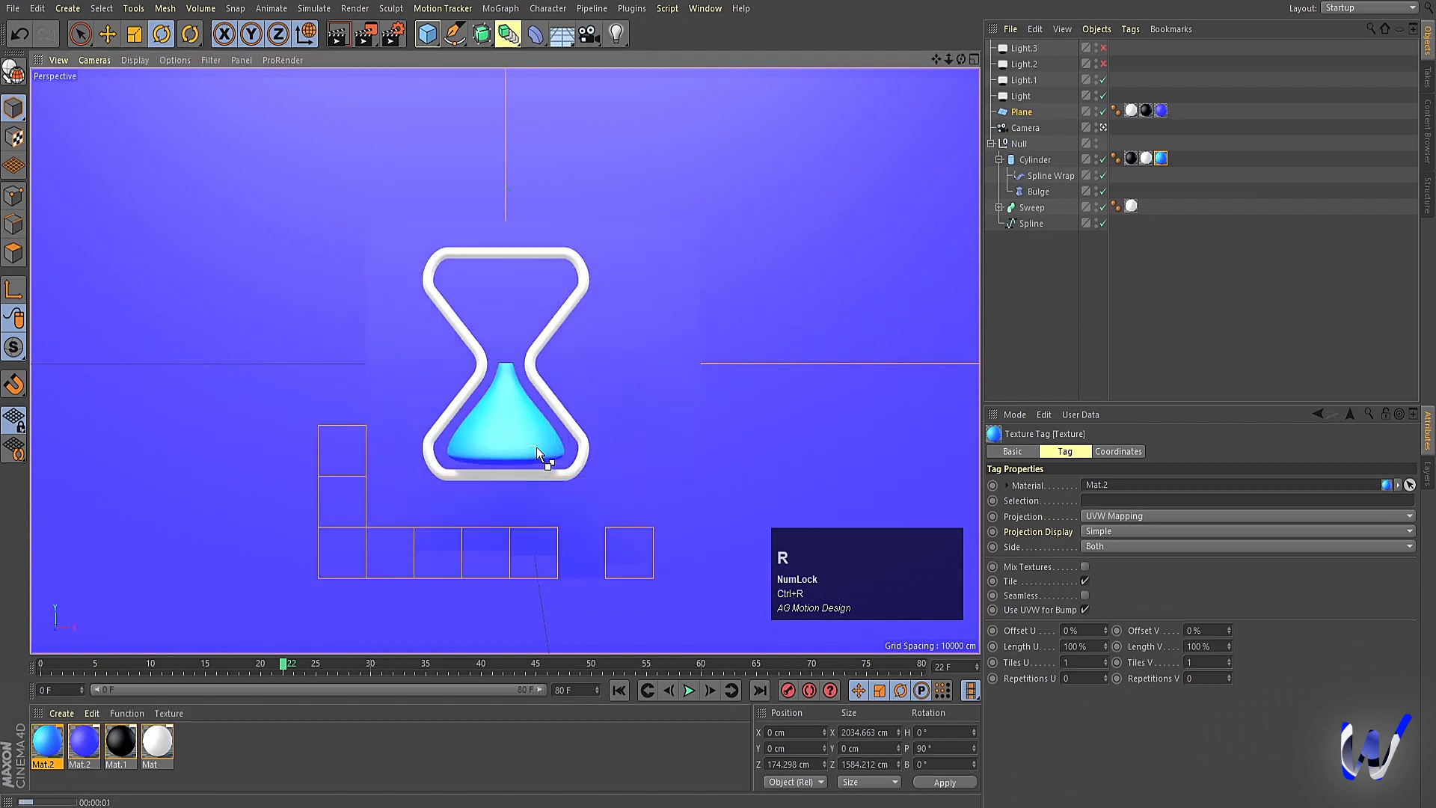
click(620, 691)
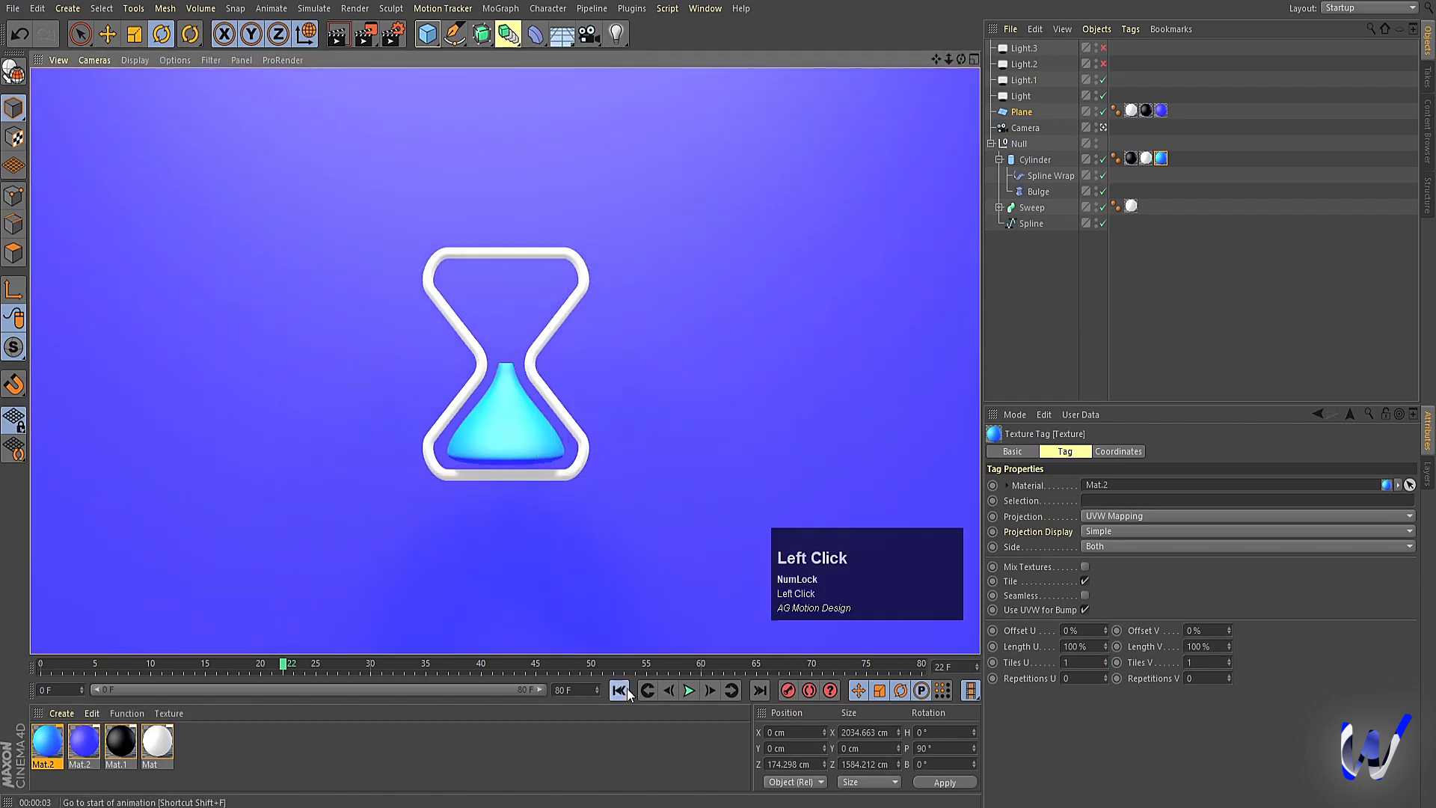
key(ctrl+r)
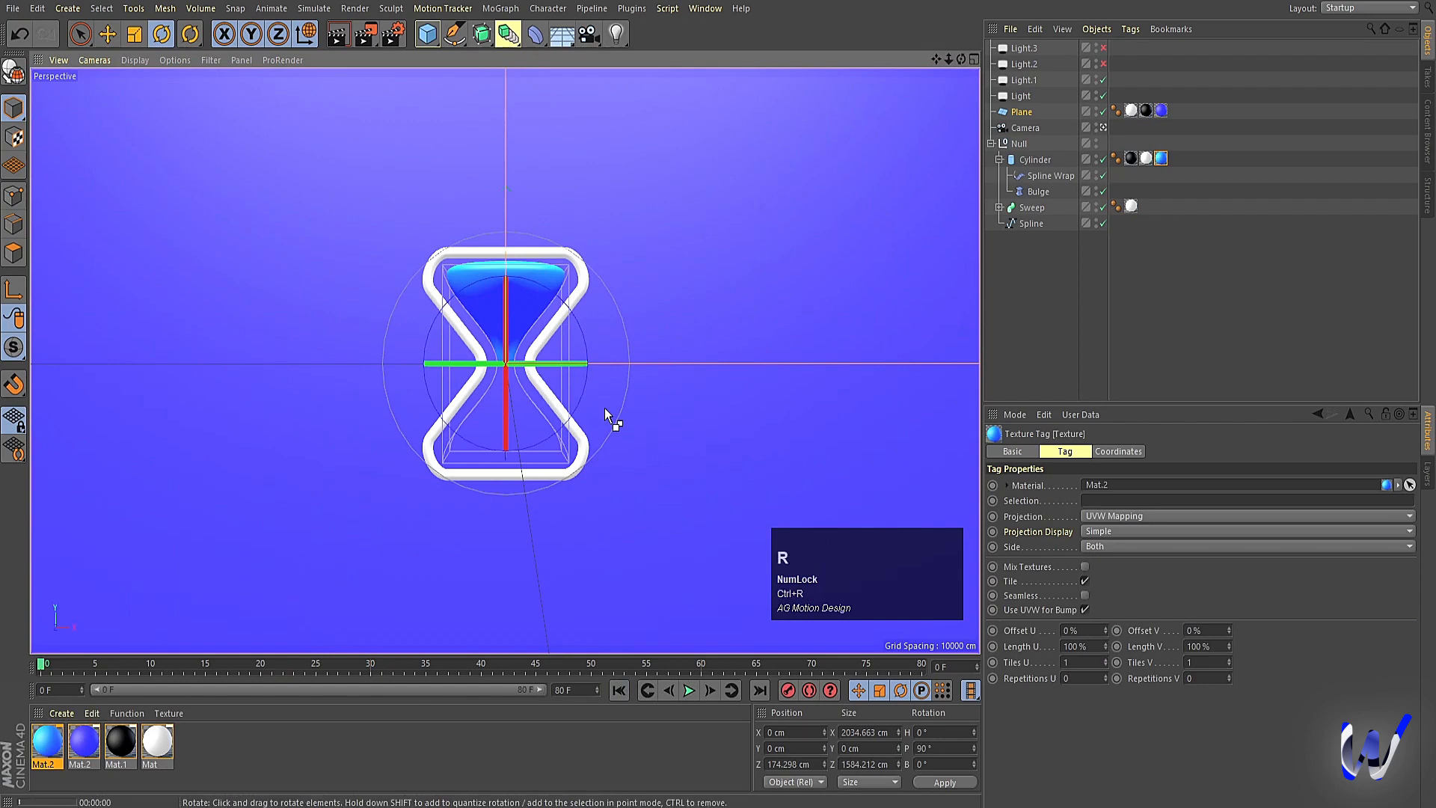
Raise the green component of the sand material's luminance color to turn the glow from blue to light cyan
double_click(47, 740)
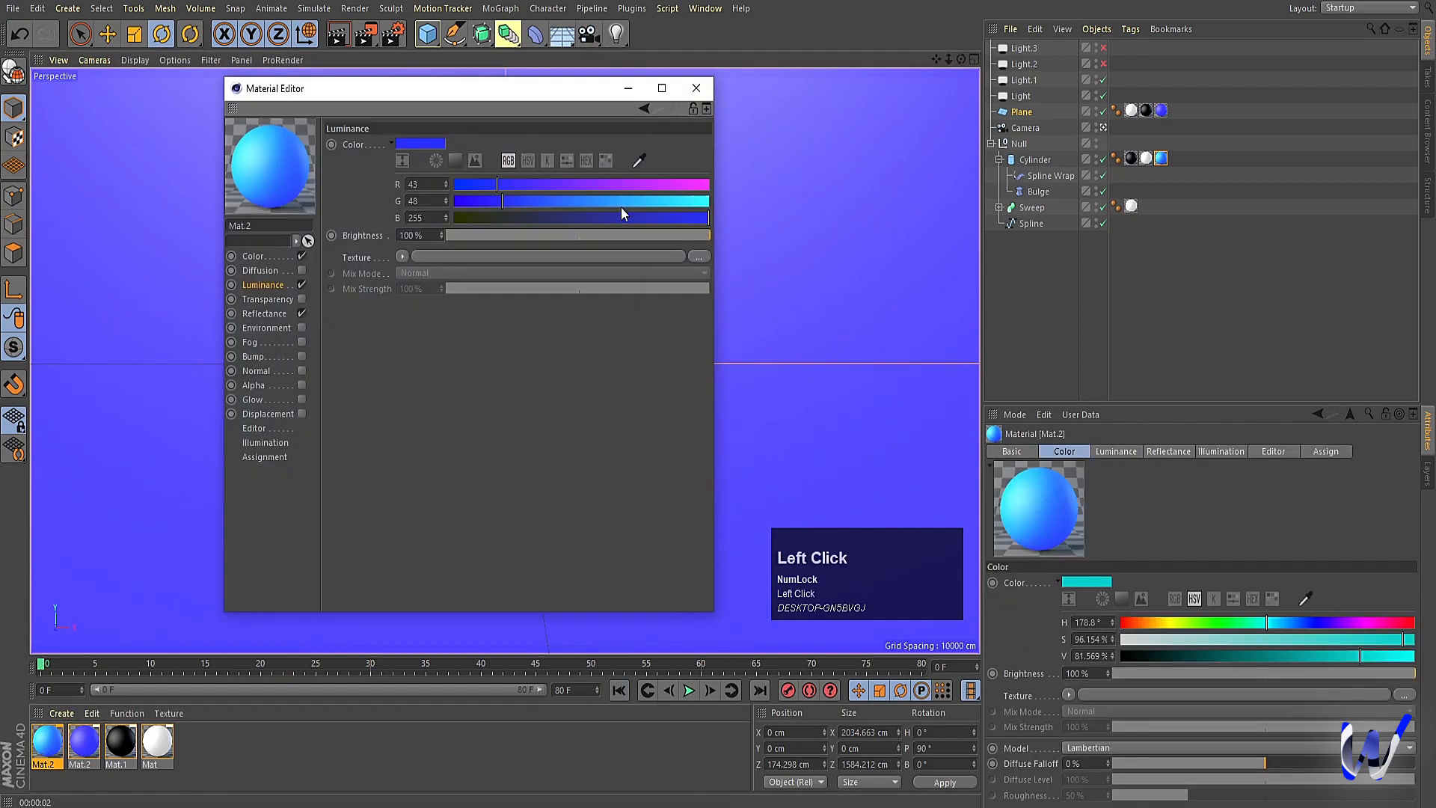
mouse_move(626, 201)
mouse_down()
mouse_move(687, 201)
mouse_move(636, 203)
mouse_up()
click(695, 89)
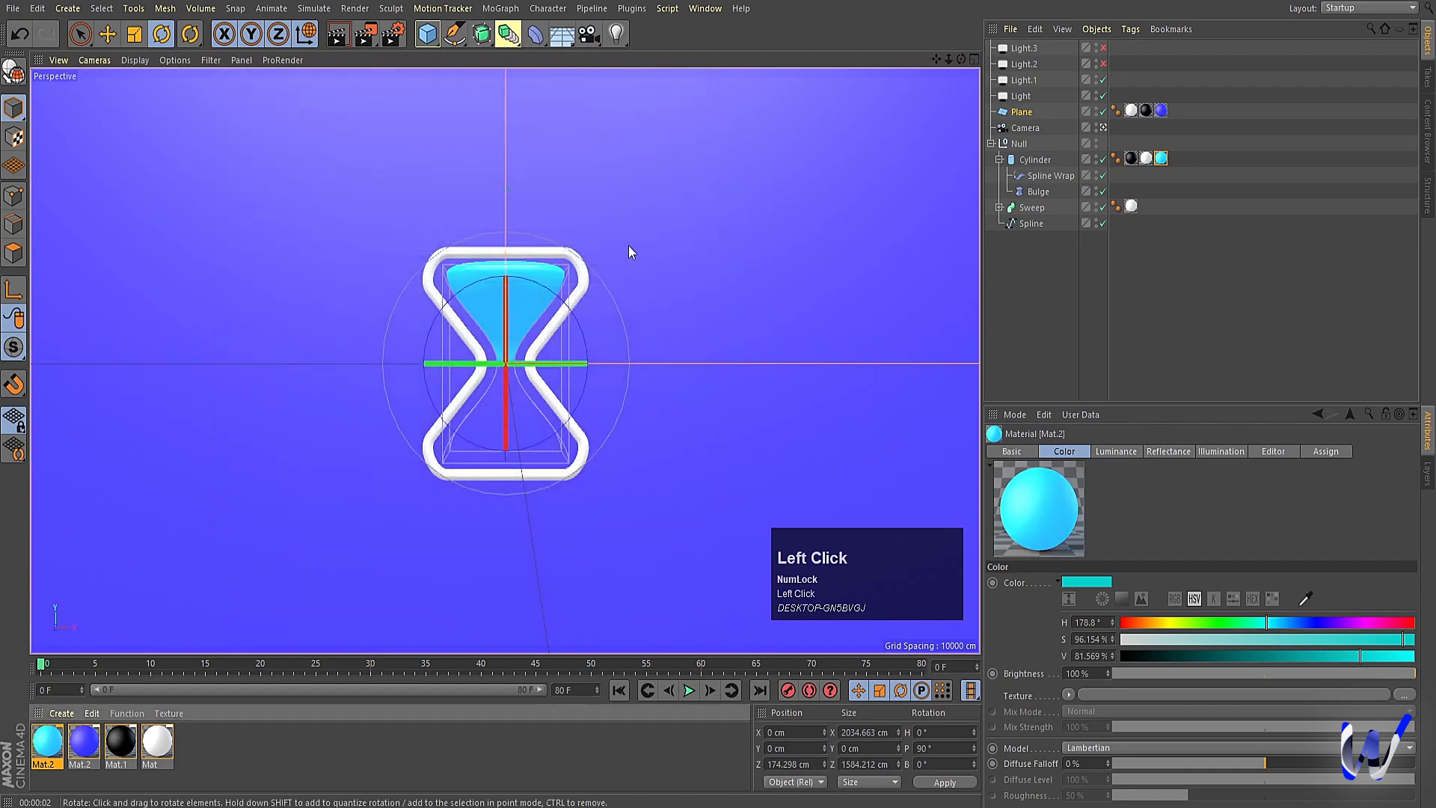
Render a preview of the cyan sand at the first frame, then play the hourglass animation and stop it
key(ctrl+r)
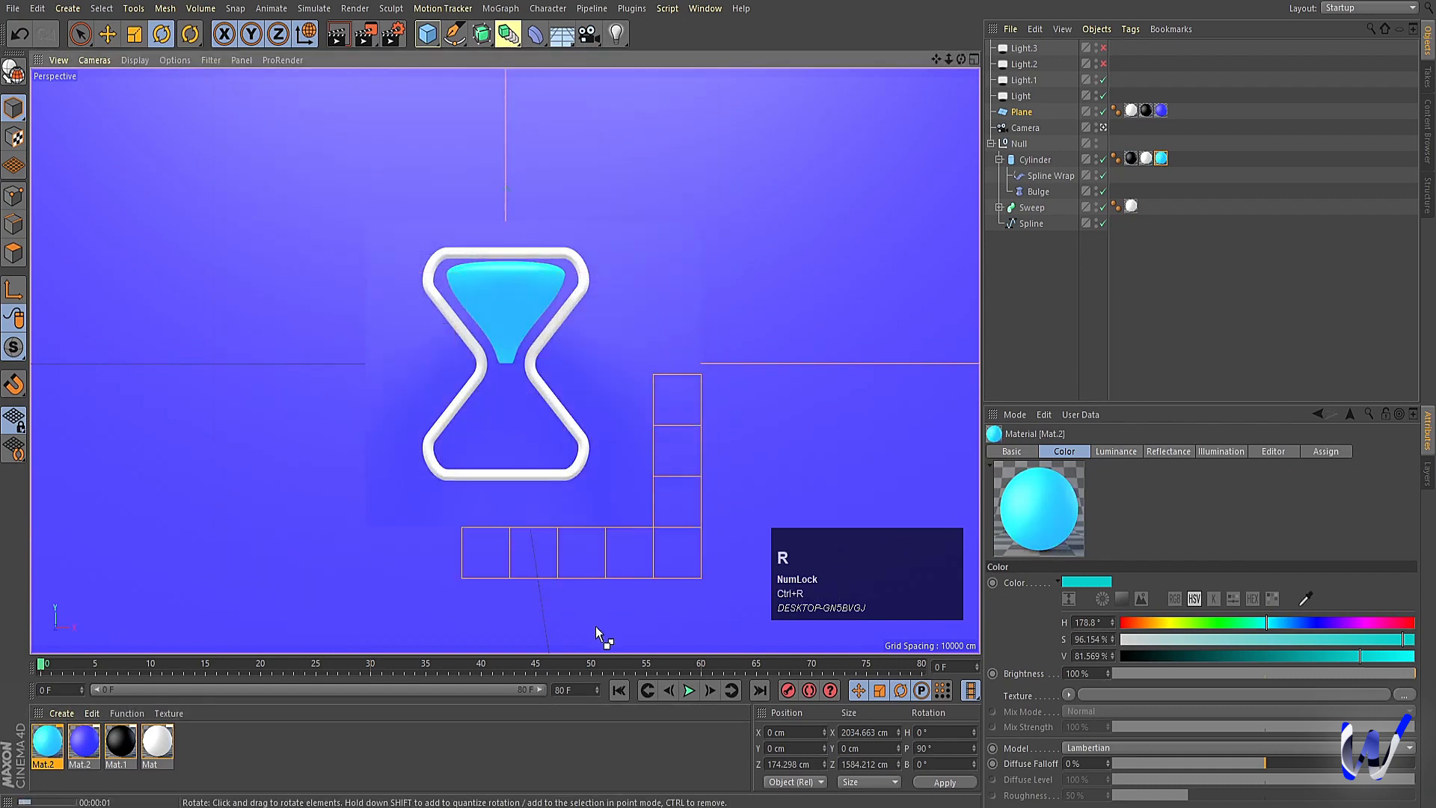
click(693, 691)
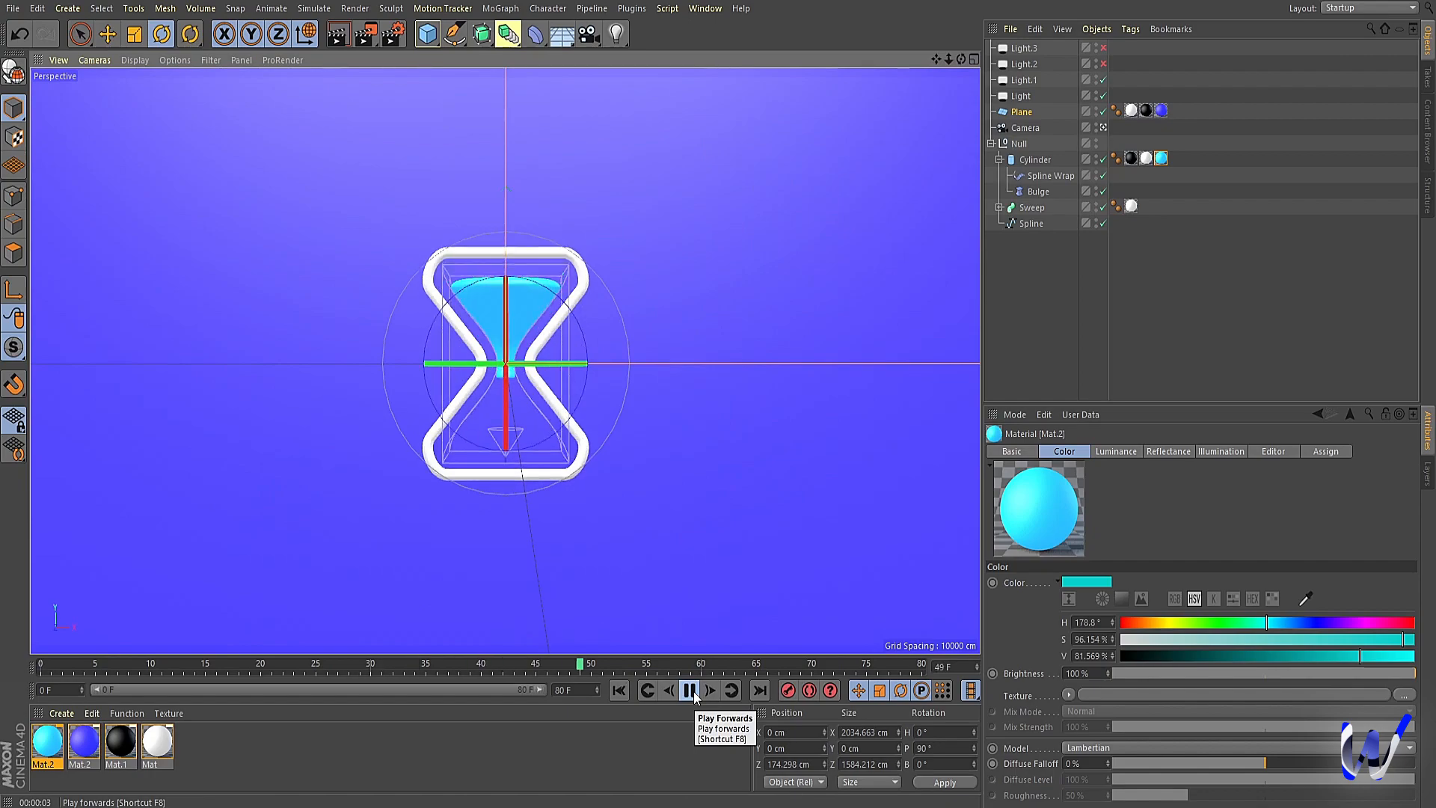
click(693, 691)
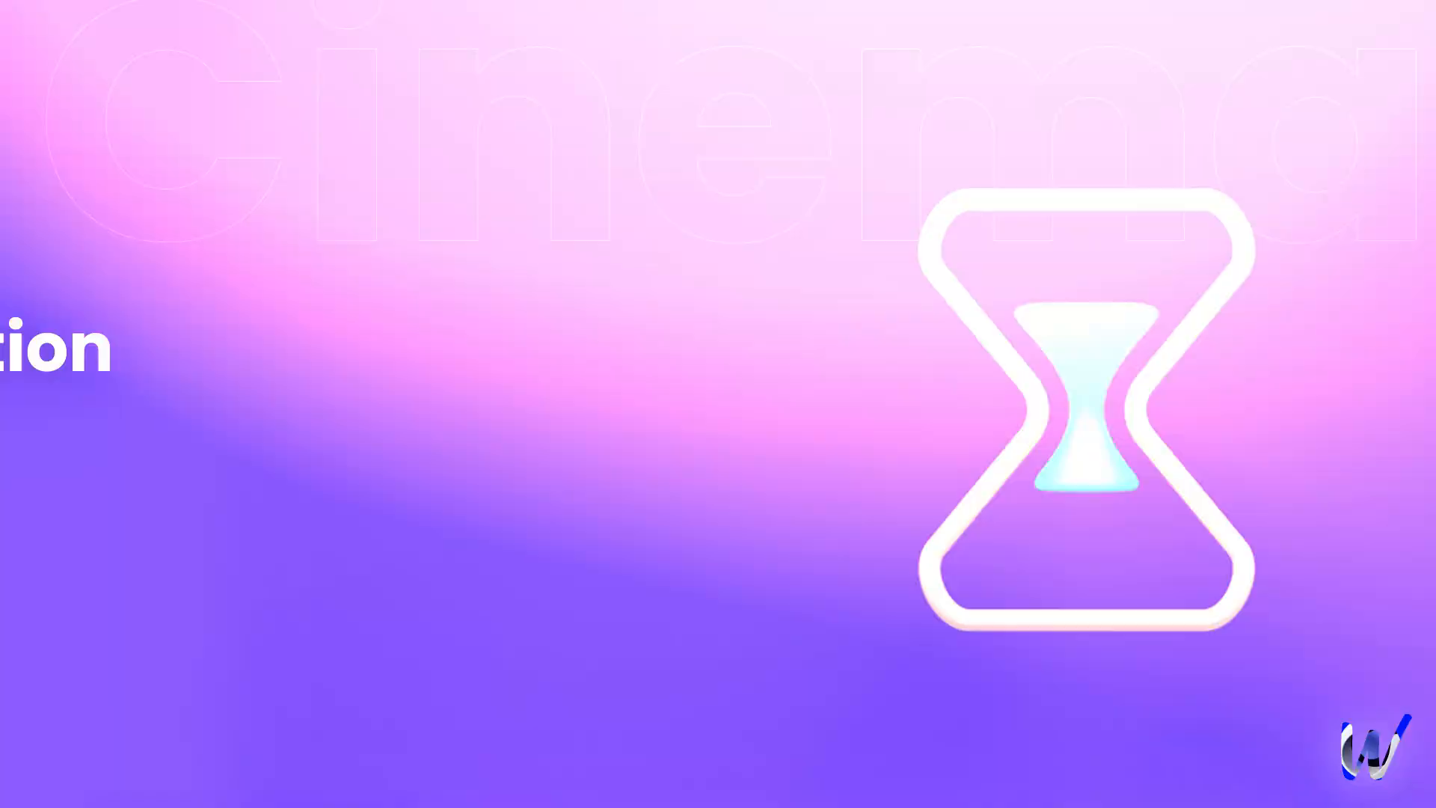